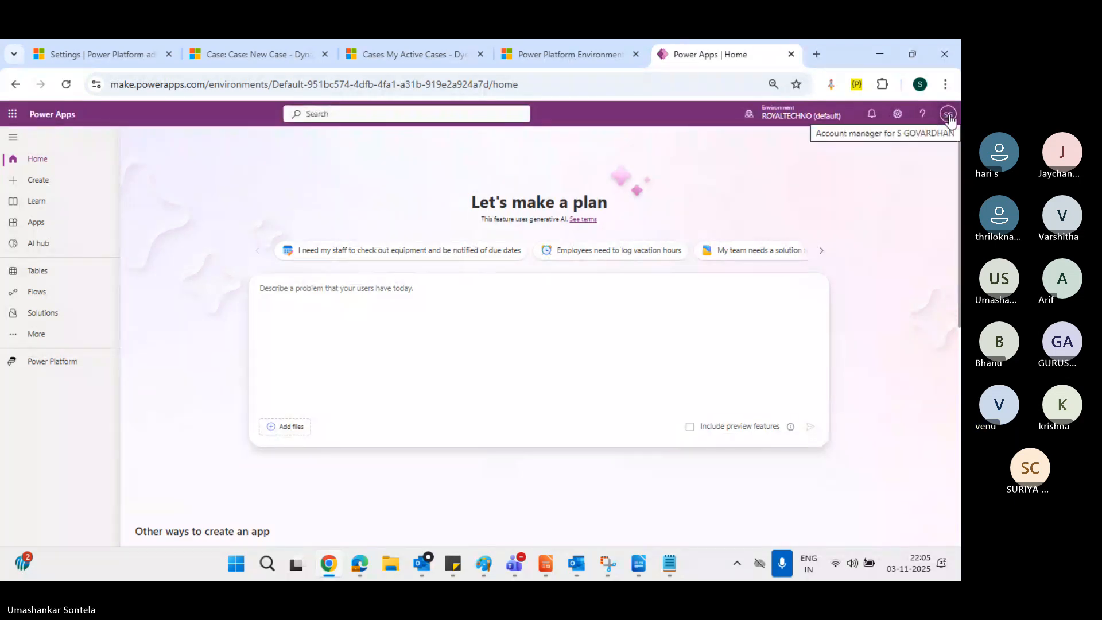
click(897, 113)
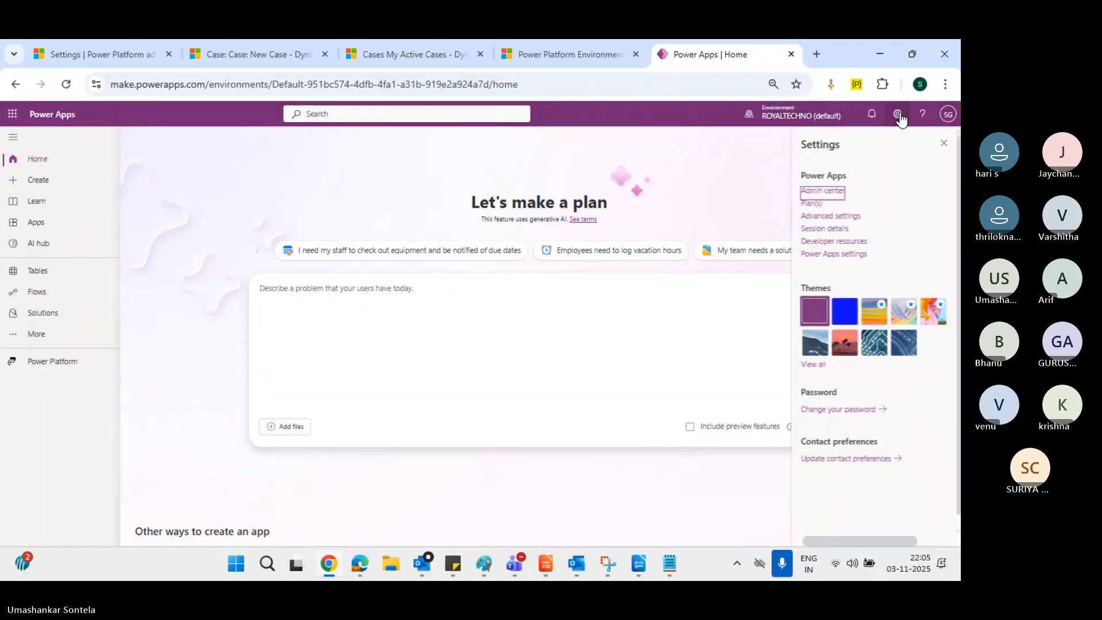
click(835, 216)
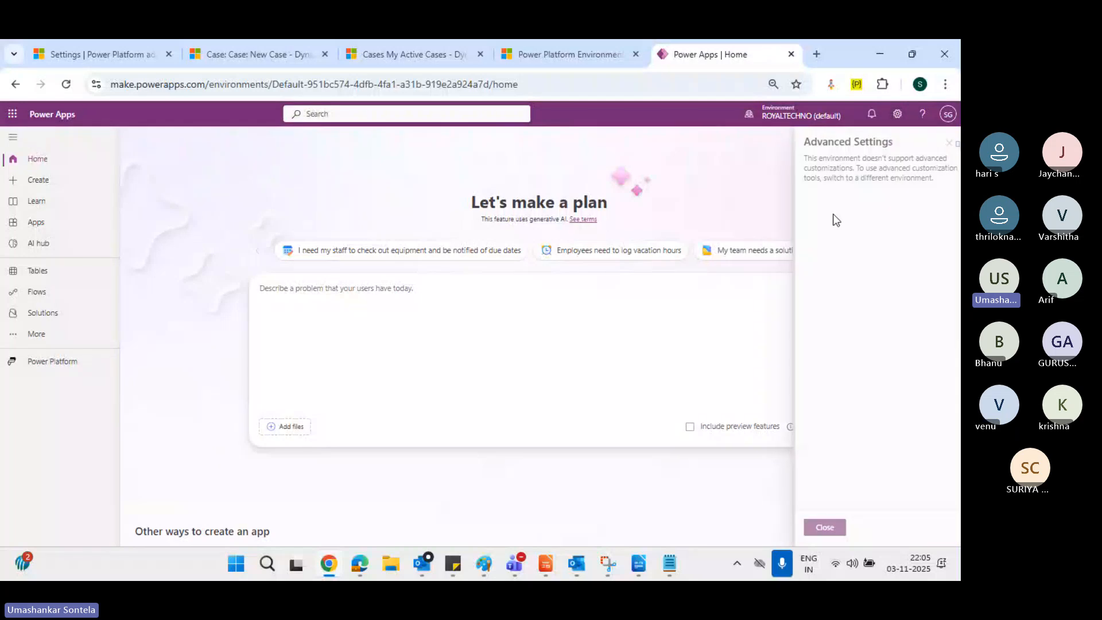
click(944, 144)
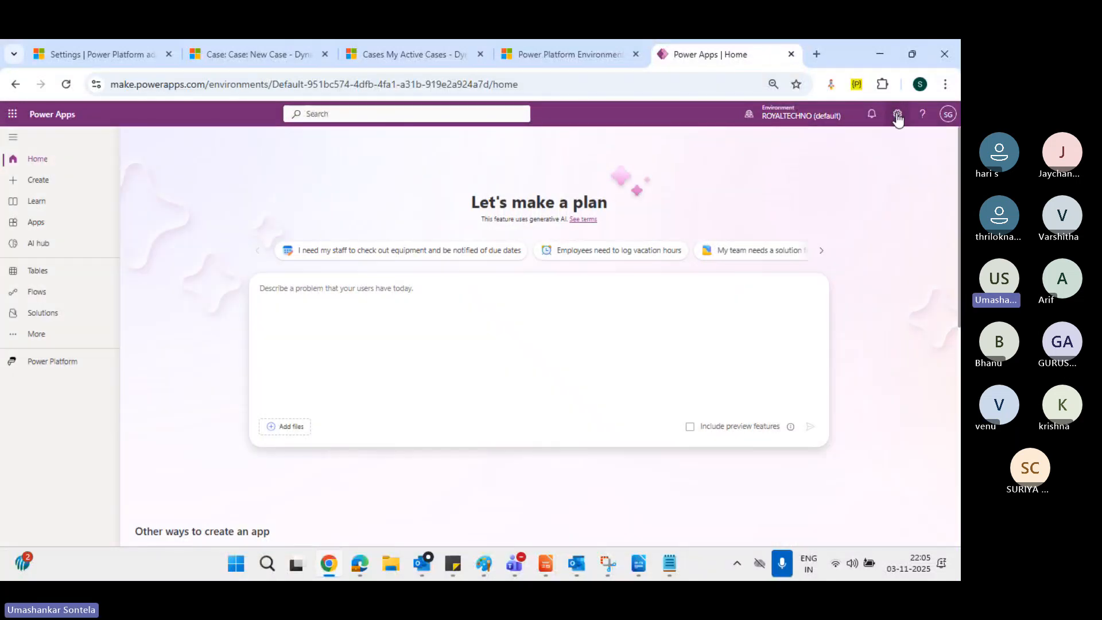
click(898, 115)
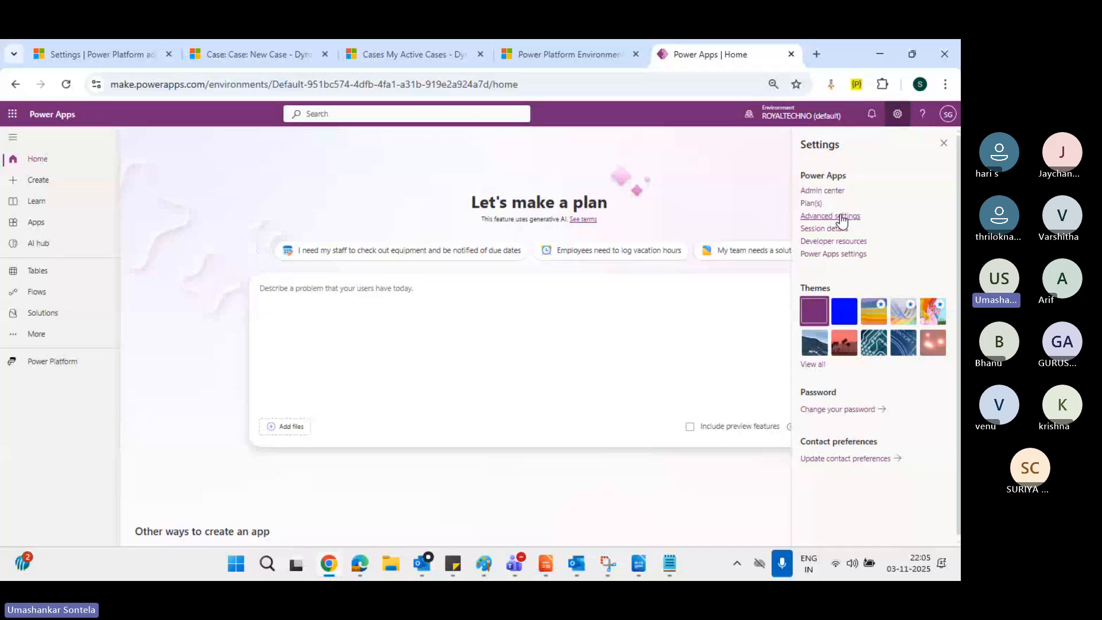
click(843, 216)
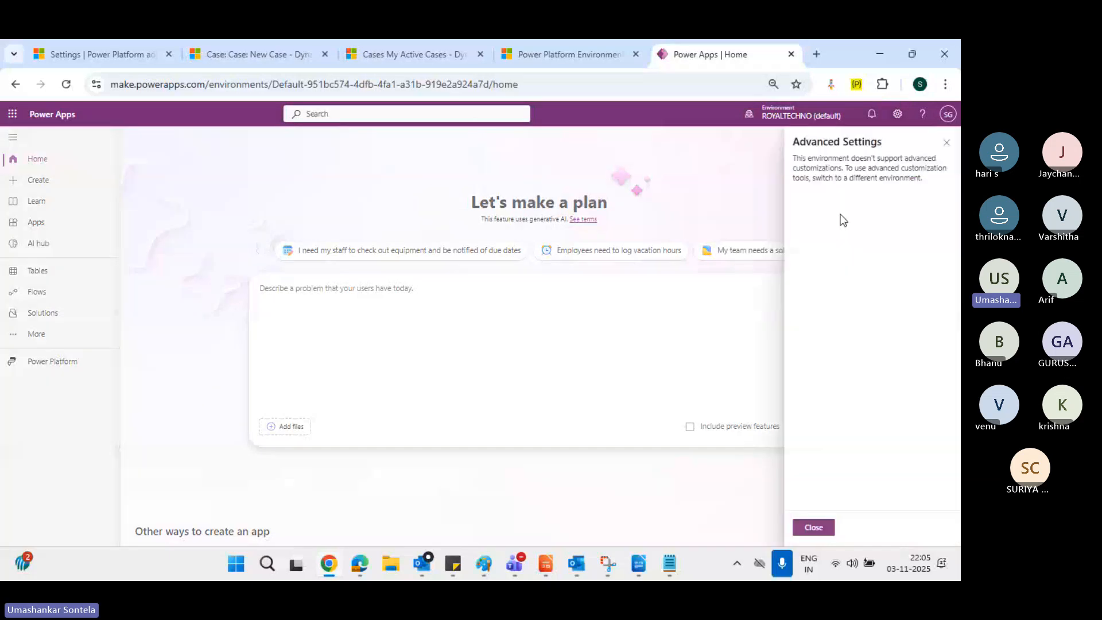
click(815, 526)
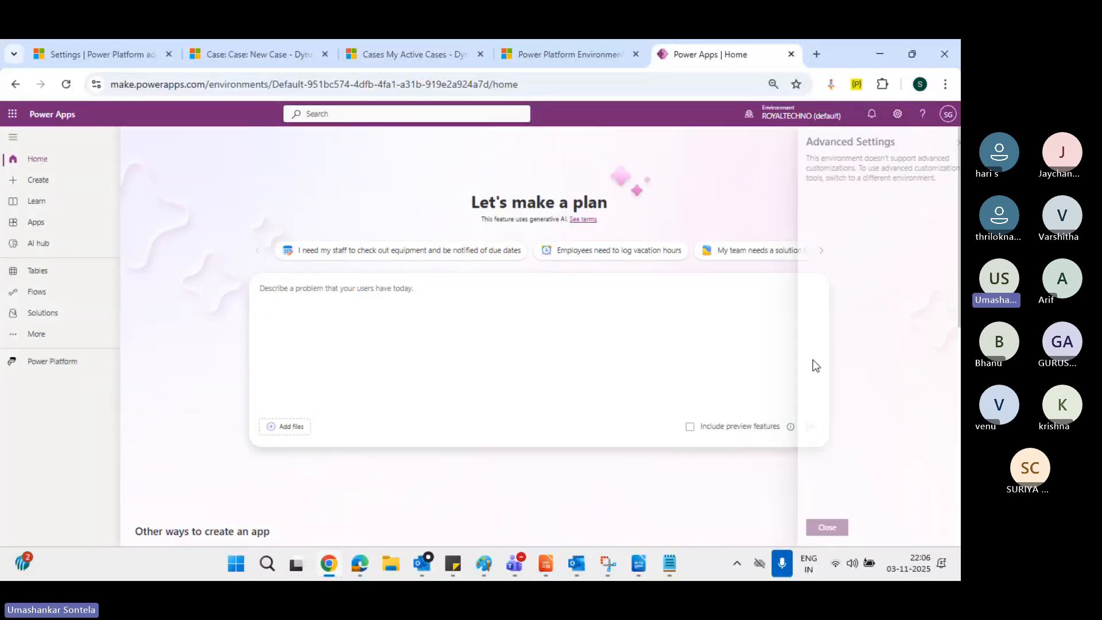
Switch to the DEVELOPMENT environment and open its advanced settings
click(788, 116)
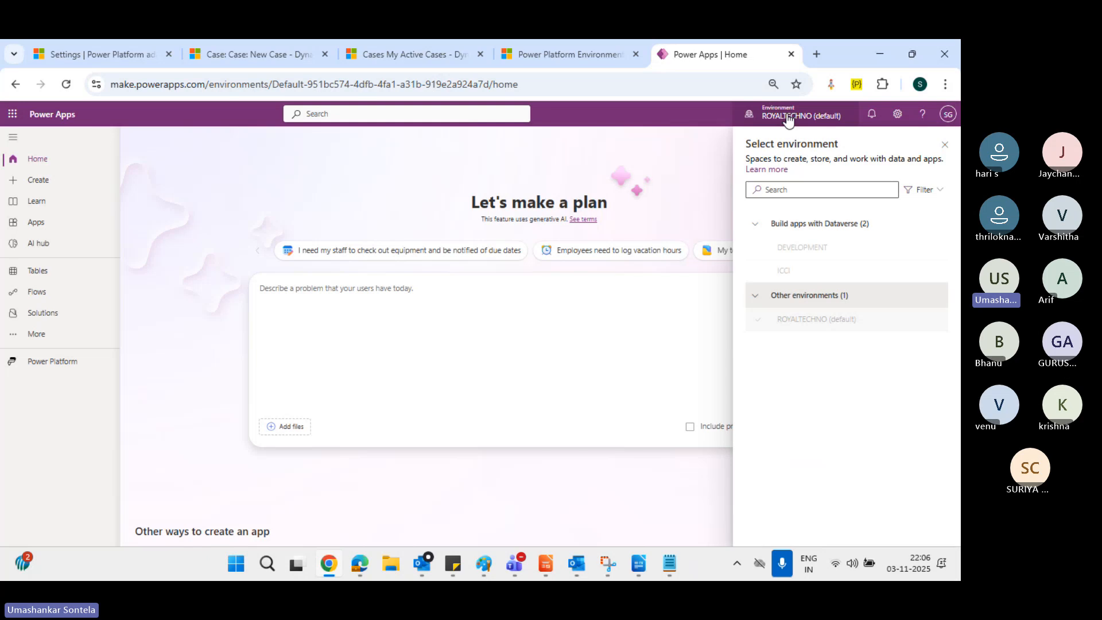
click(809, 247)
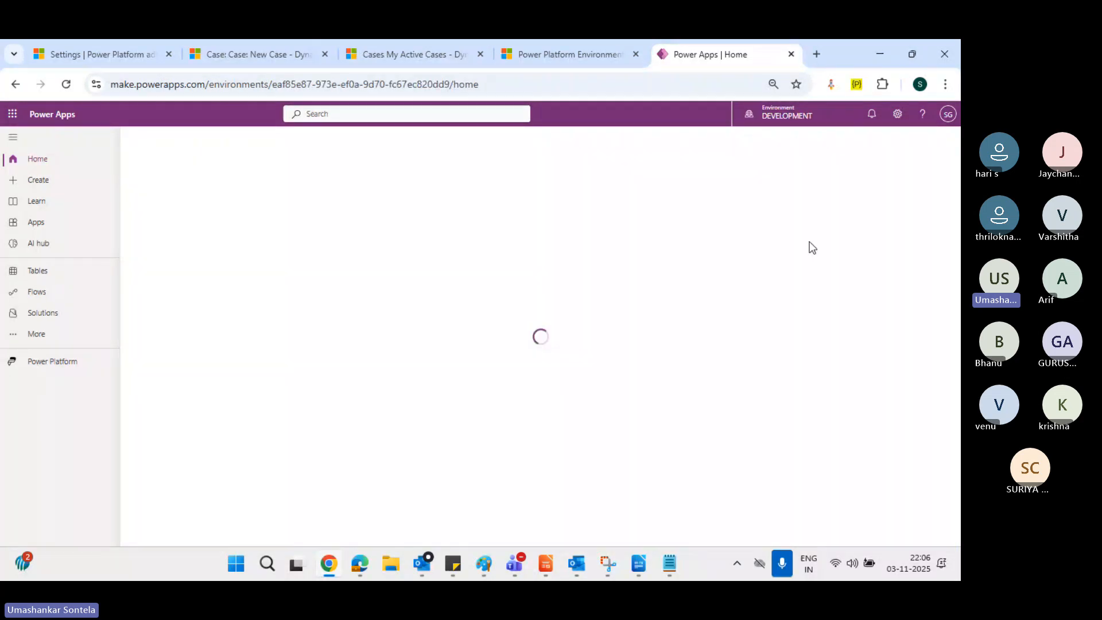
click(897, 117)
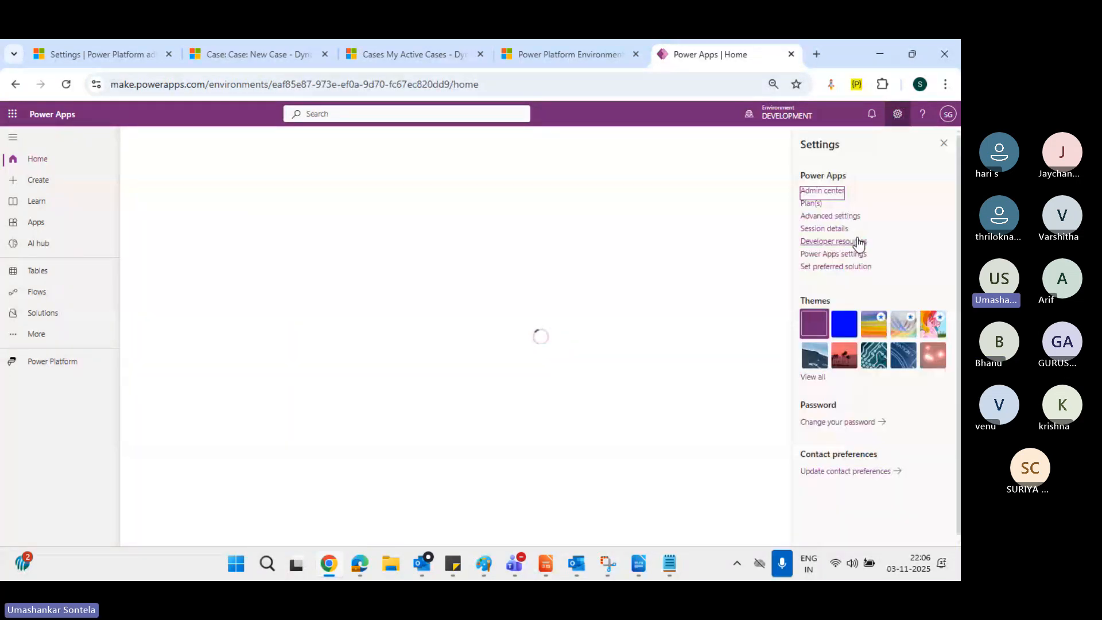
click(836, 217)
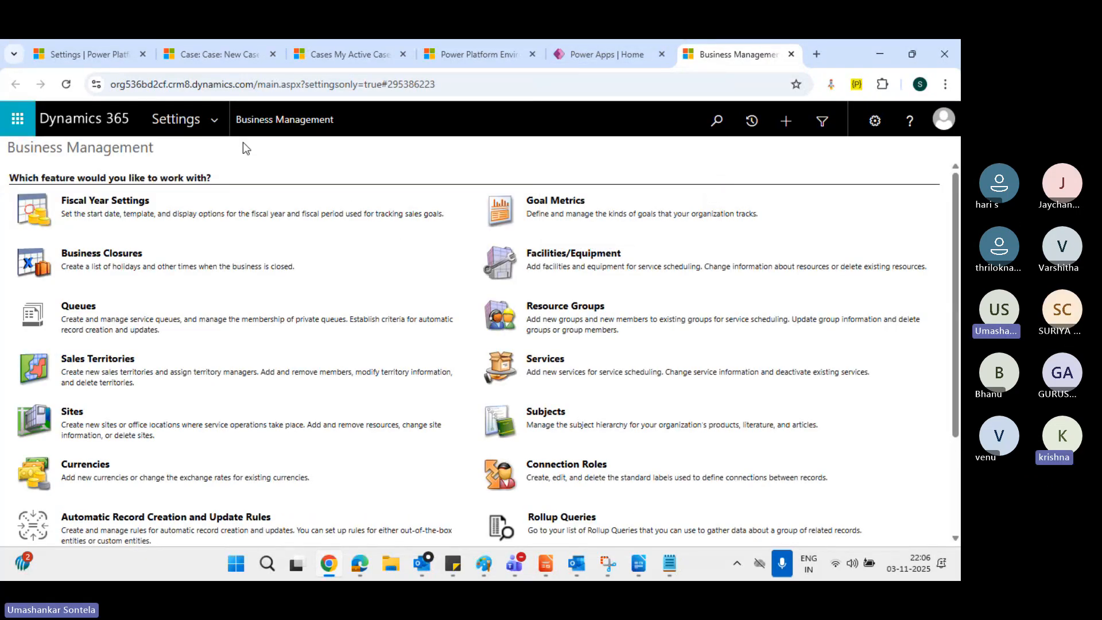
Look over the legacy settings areas and compare them with the DEVELOPMENT settings page in the Power Platform admin center
click(217, 121)
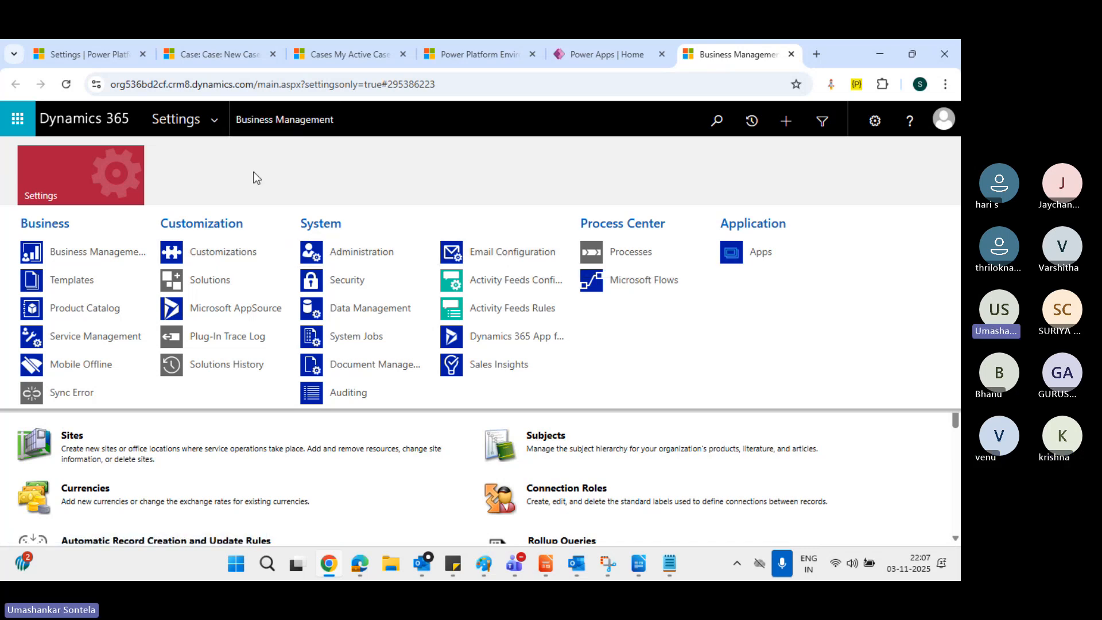
click(213, 123)
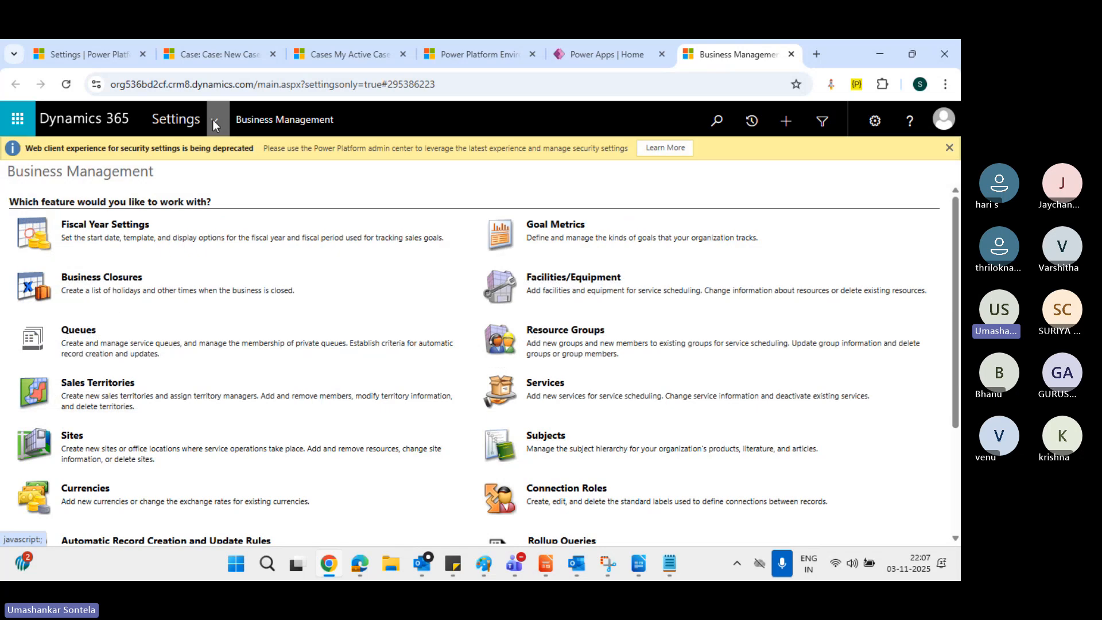
click(214, 123)
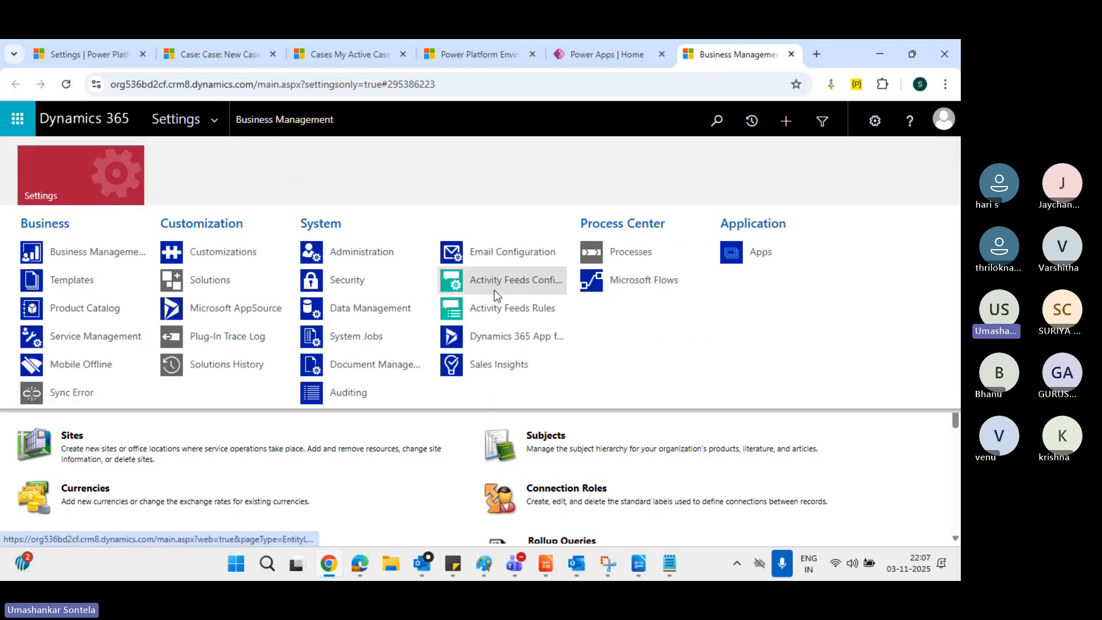
click(95, 54)
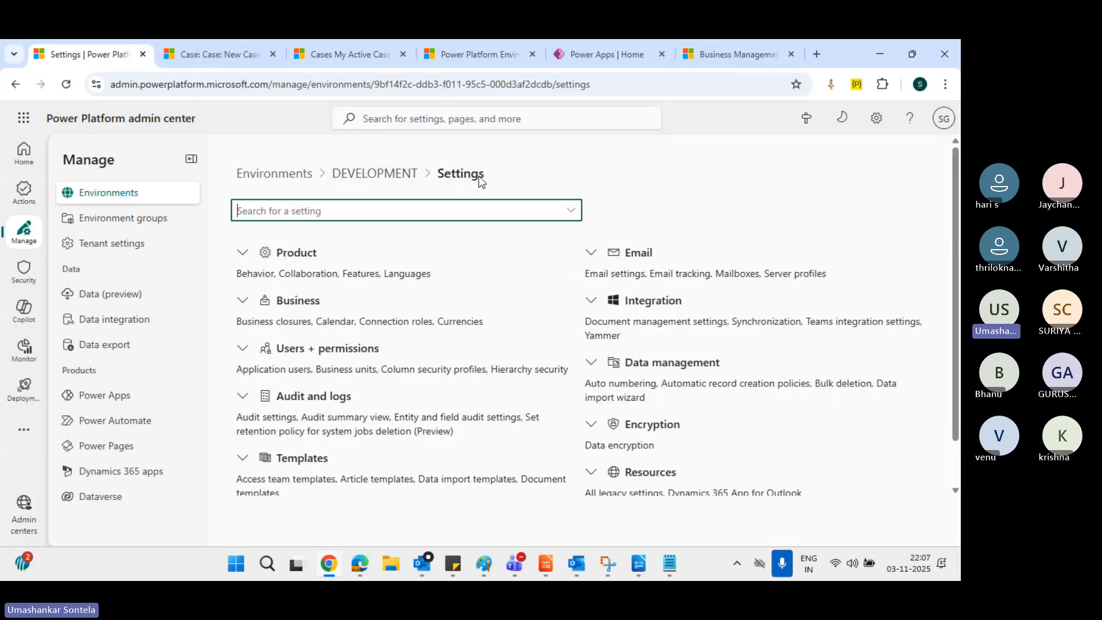
double_click(178, 86)
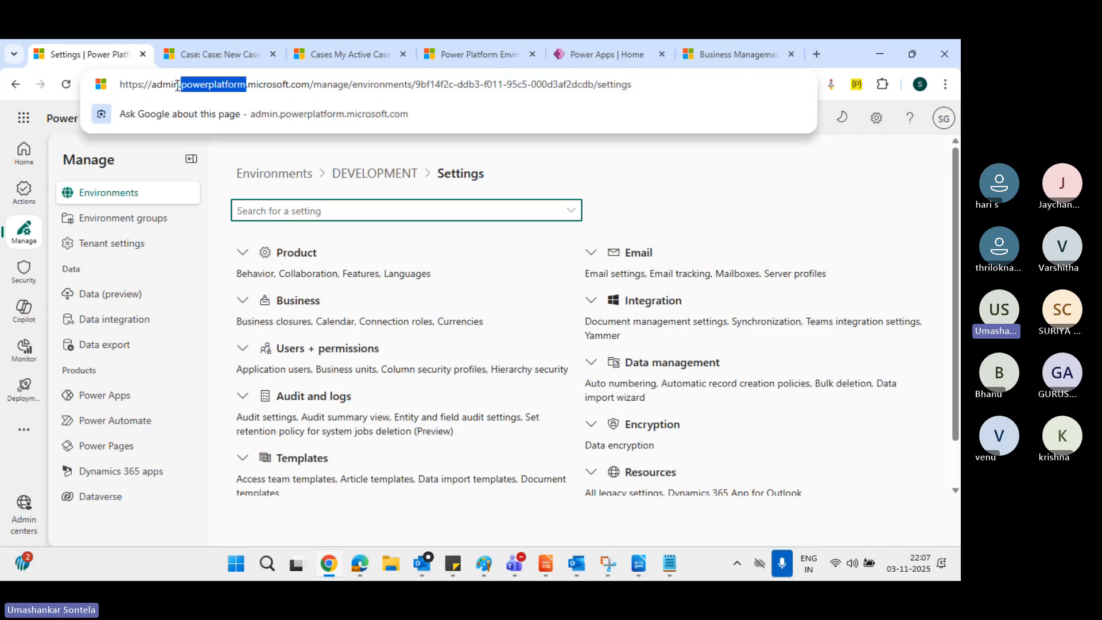
Return to the legacy Dynamics 365 settings and open Email Configuration under System
click(704, 48)
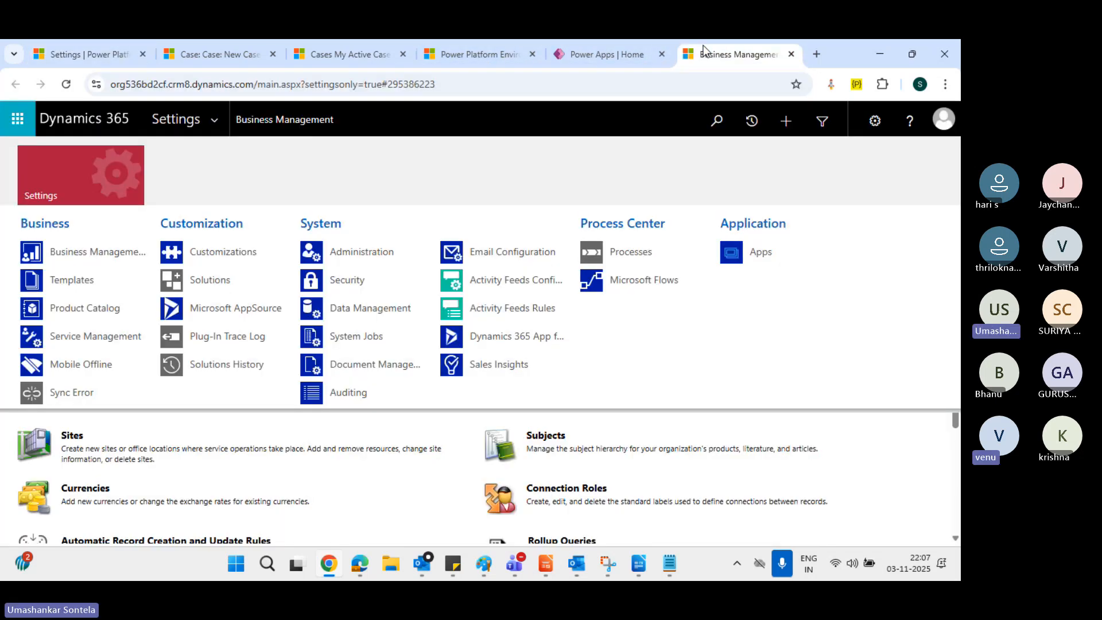
click(213, 119)
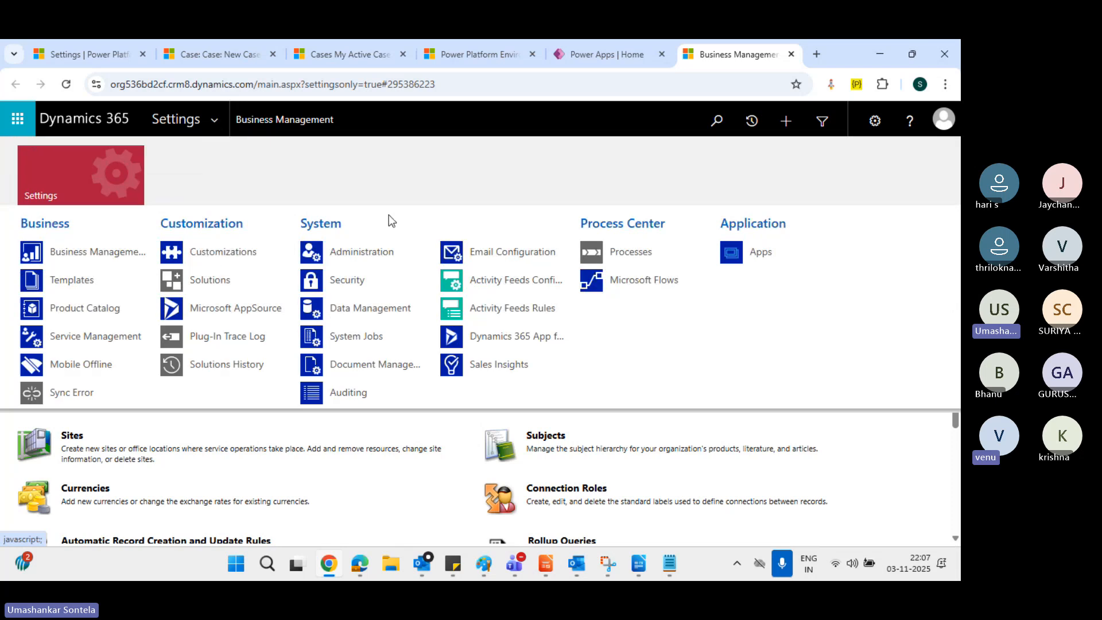
click(491, 256)
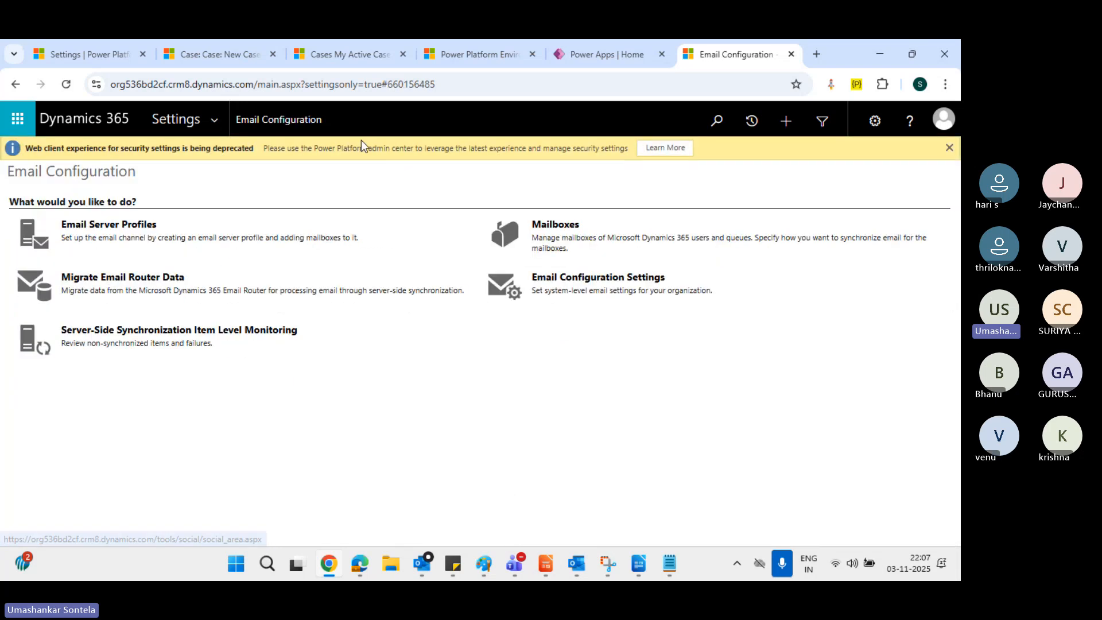
Switch to the Power Platform admin center and open the Email settings of the DEVELOPMENT environment
click(96, 57)
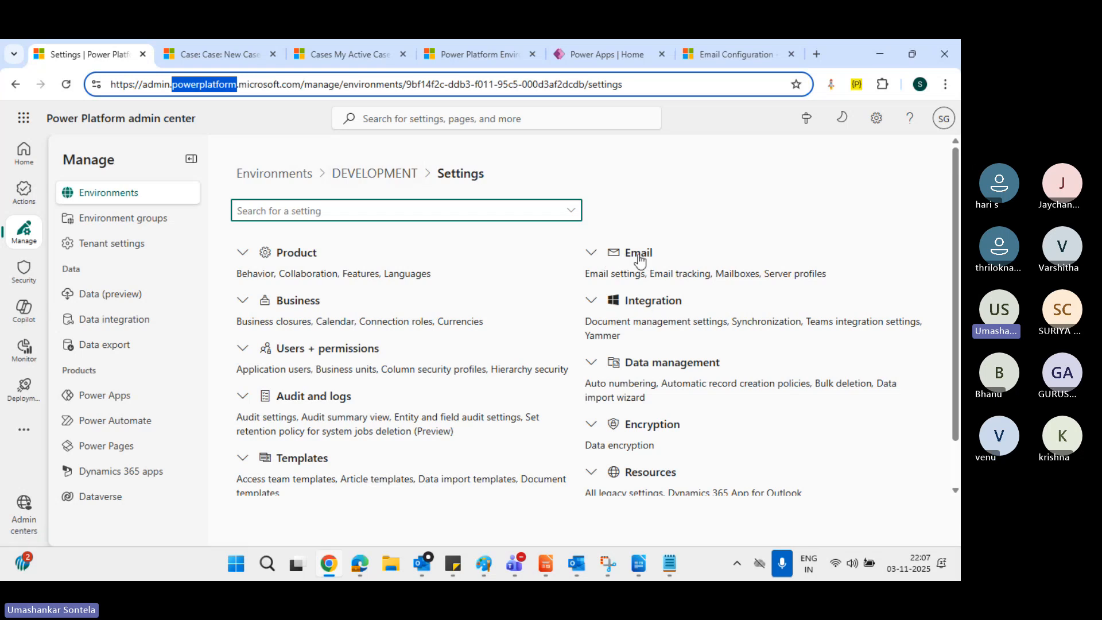
click(592, 253)
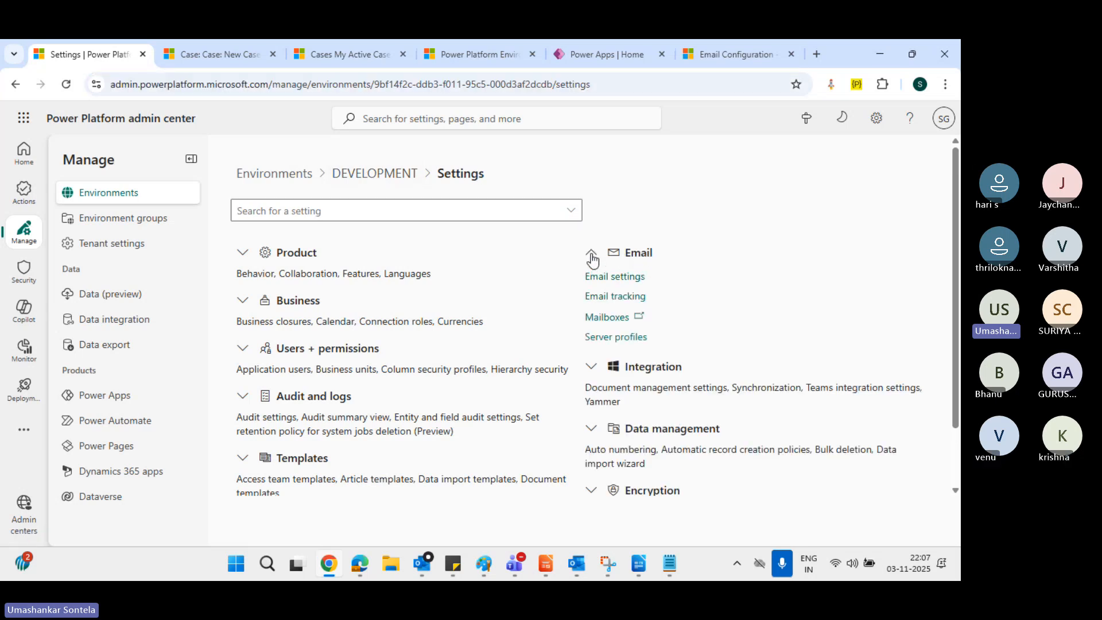
click(630, 257)
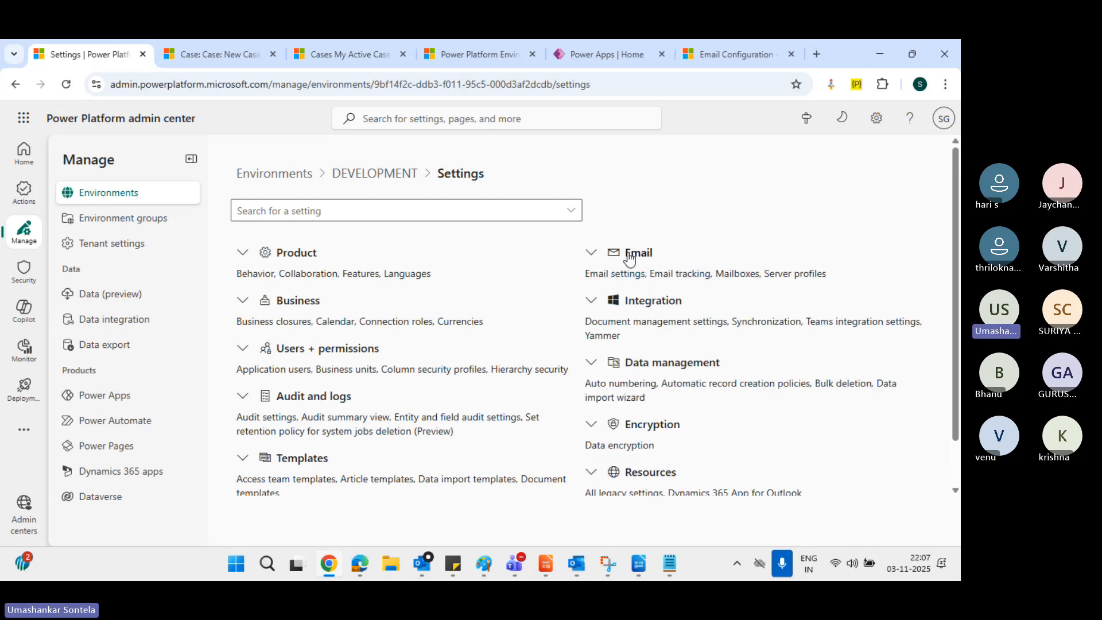
click(632, 255)
click(613, 280)
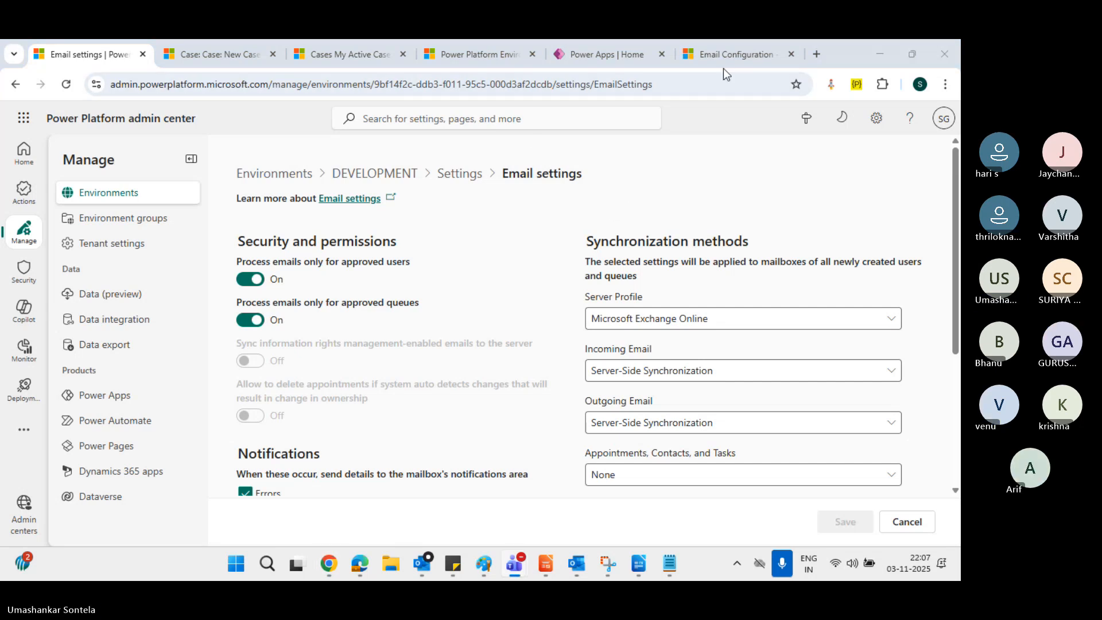
Return to the legacy Email Configuration page, open the mailboxes list and select the active user mailbox
click(729, 56)
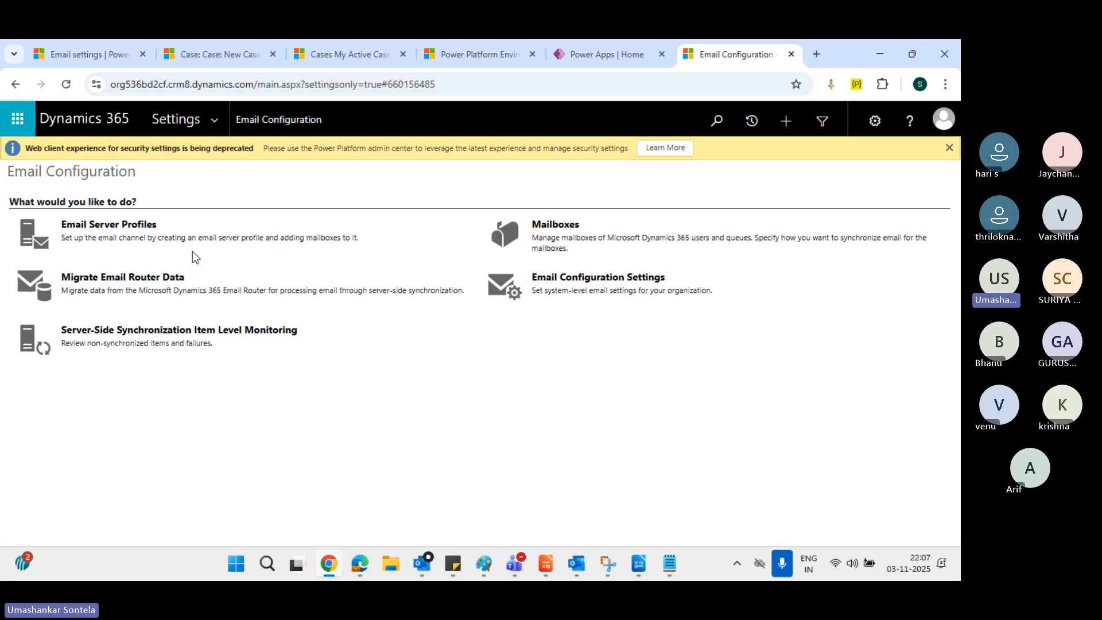
click(557, 226)
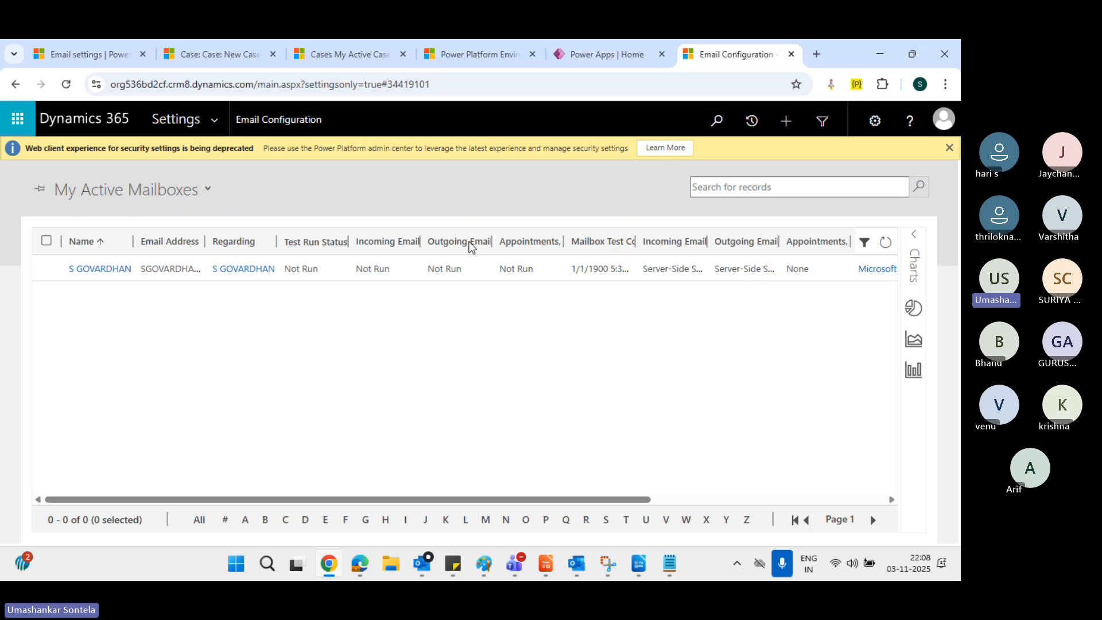
triple_click(472, 248)
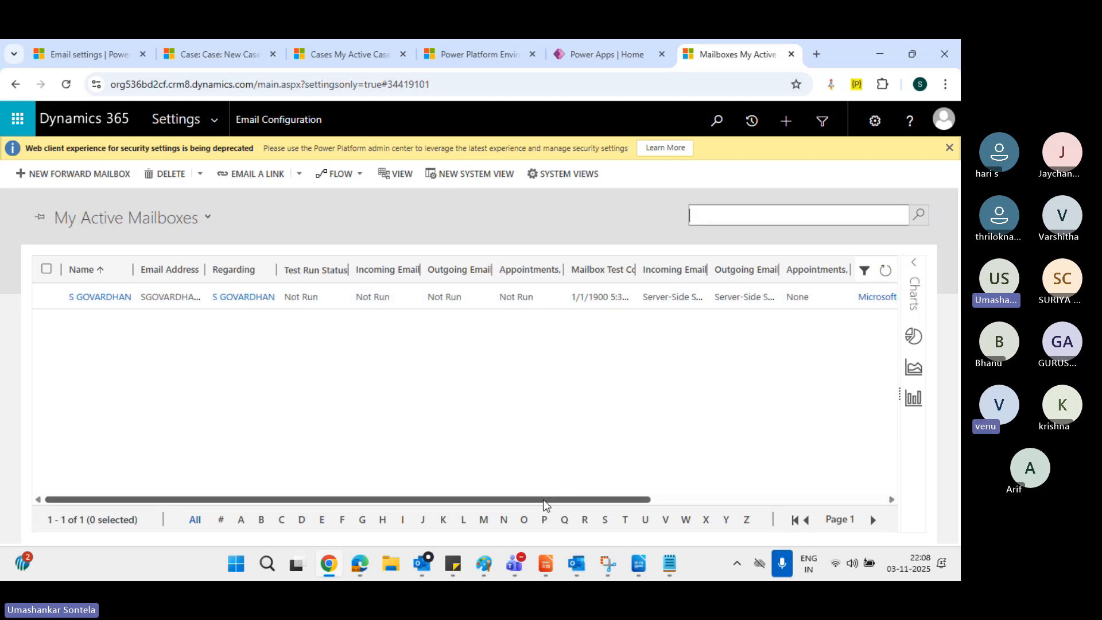
drag(543, 499, 516, 482)
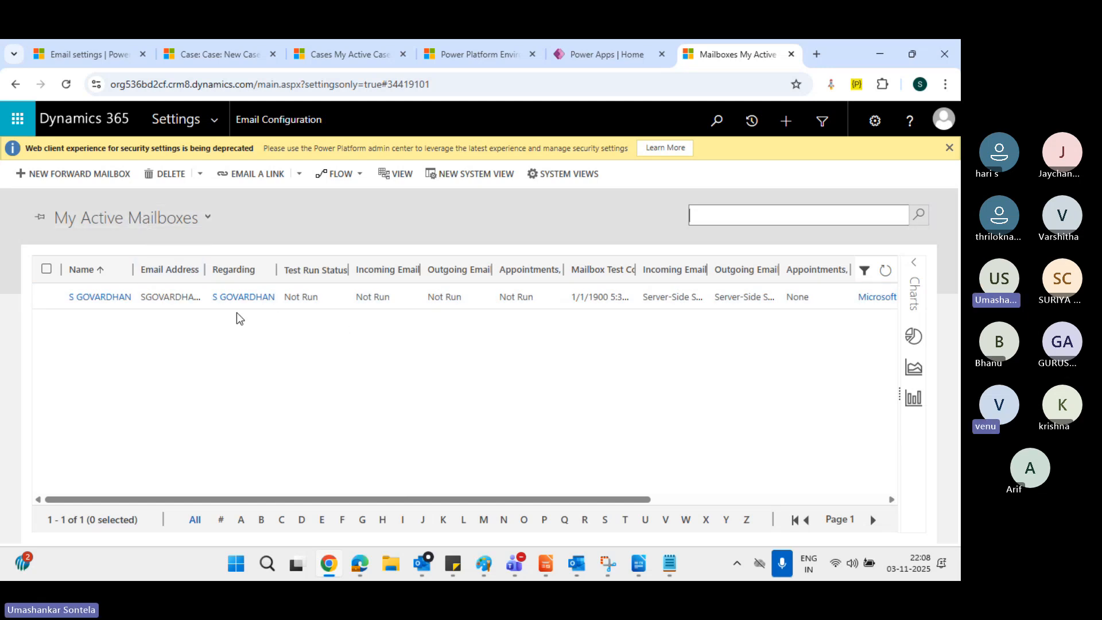
click(373, 298)
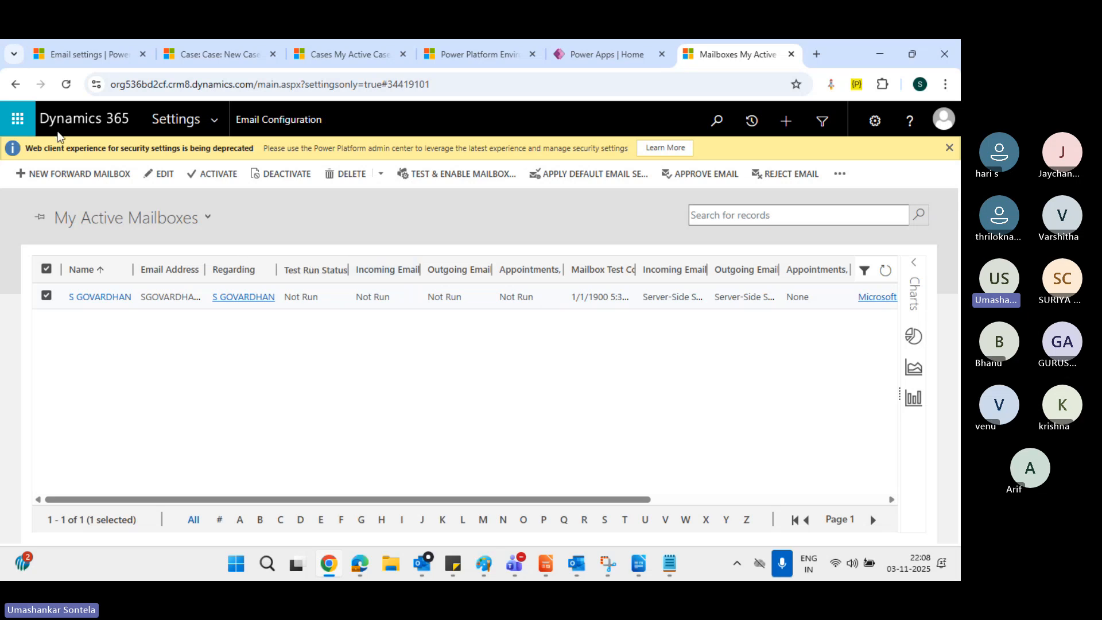
Go back to Email Configuration and open the Microsoft Exchange Online email server profile
click(260, 118)
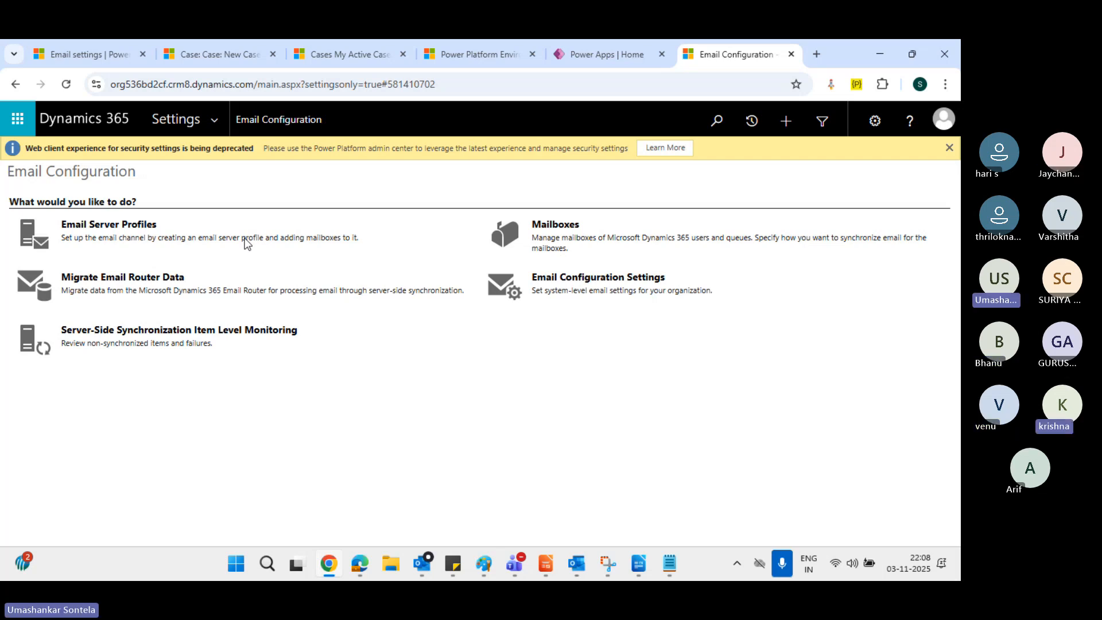
click(120, 224)
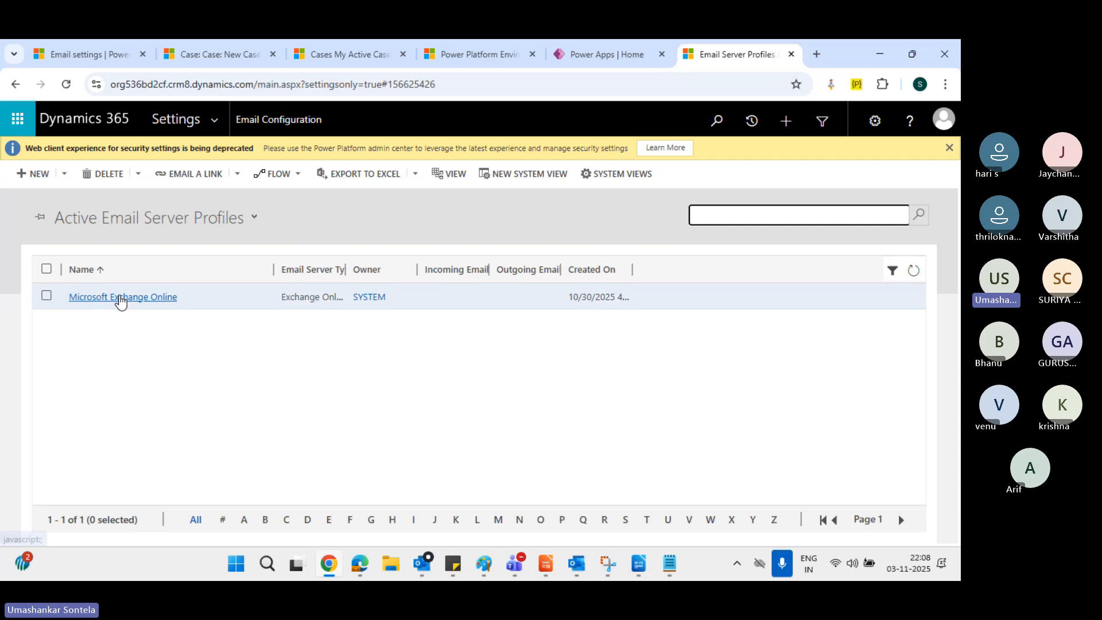
click(121, 297)
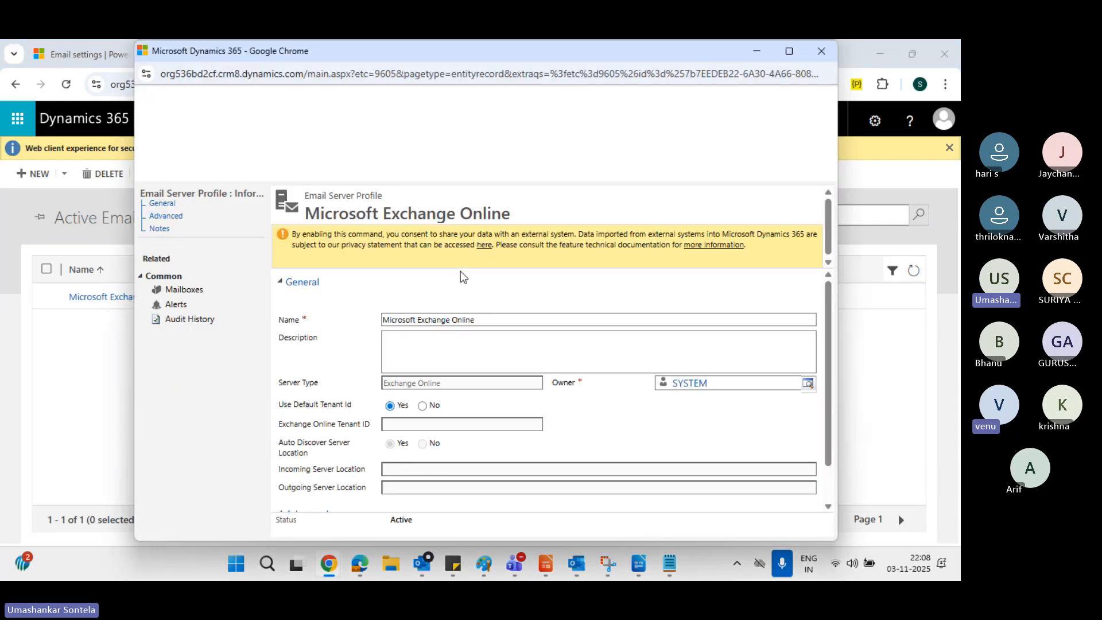
Review the server profile's general fields and expand its Advanced section to examine the additional settings
scroll(463, 275, down, 1)
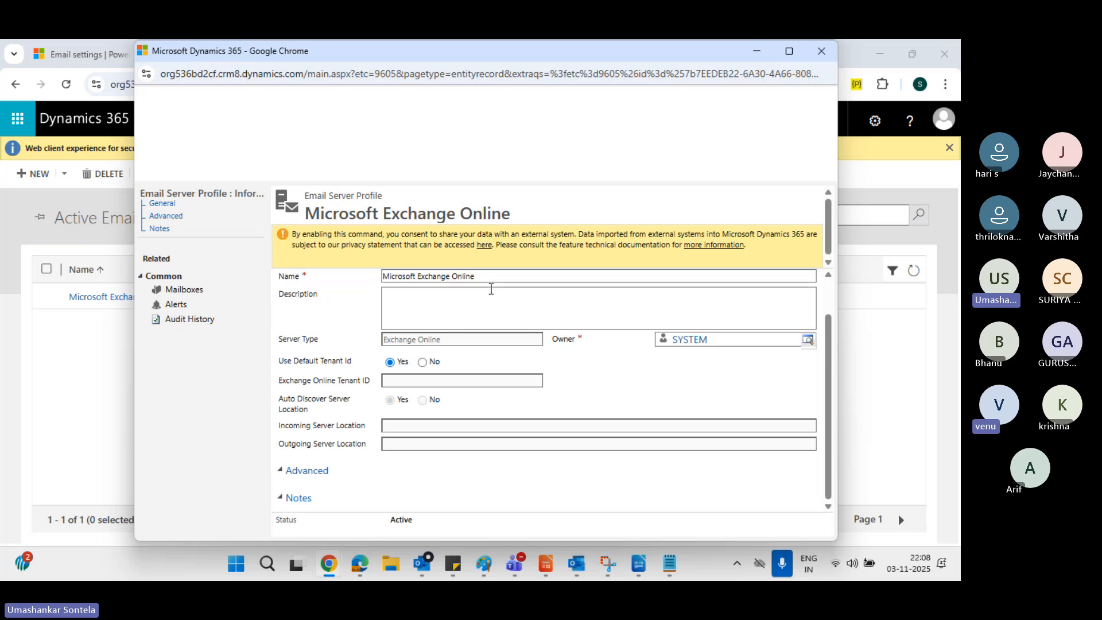
scroll(396, 390, up, 1)
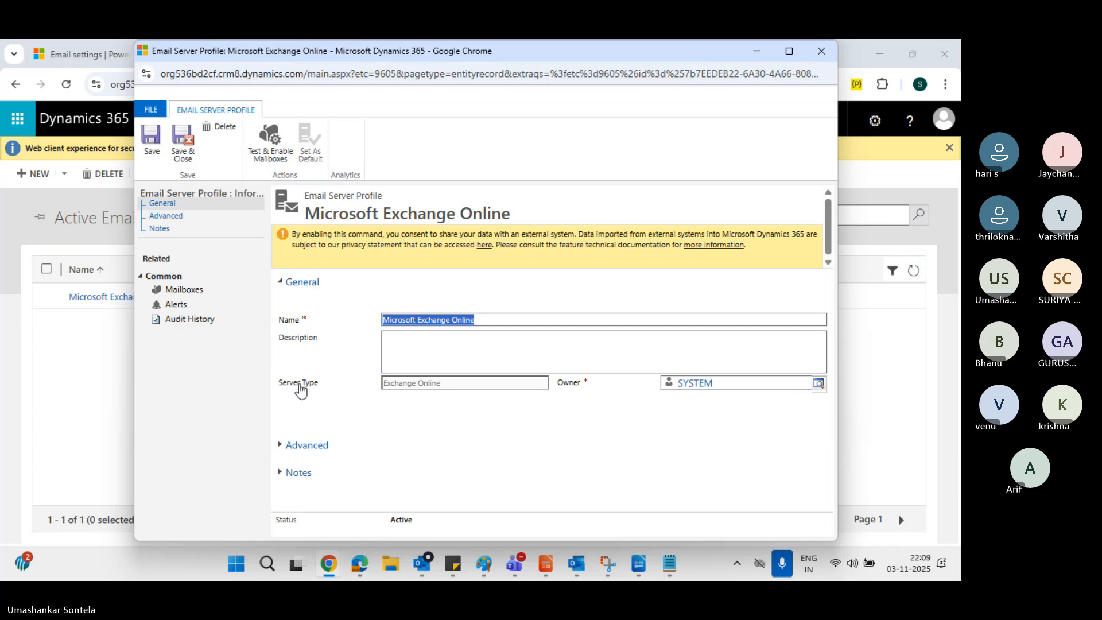
click(300, 391)
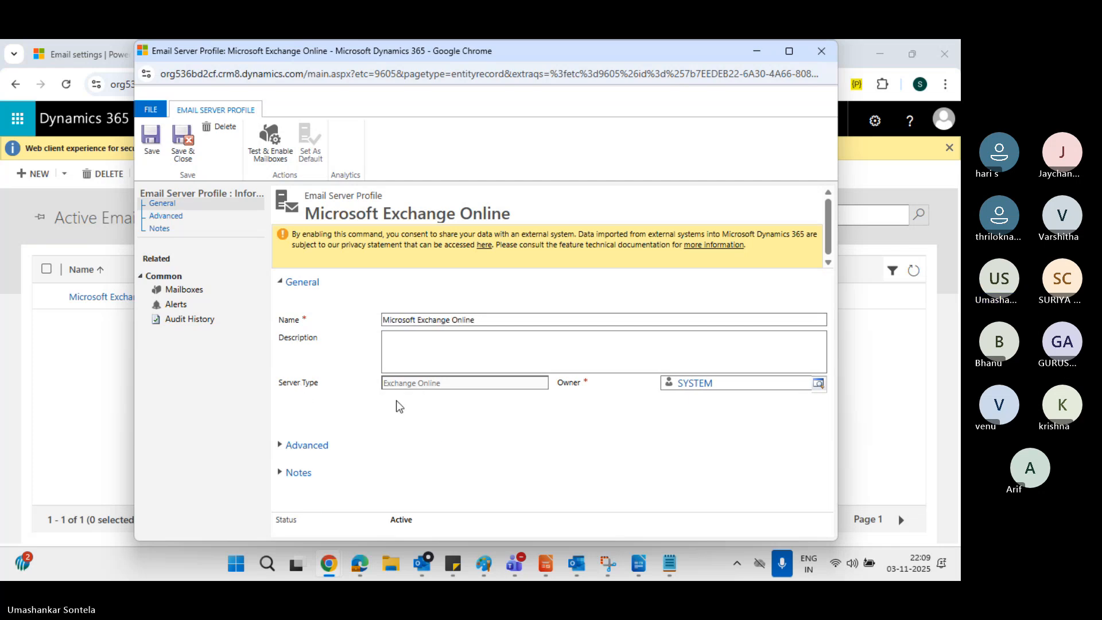
click(279, 446)
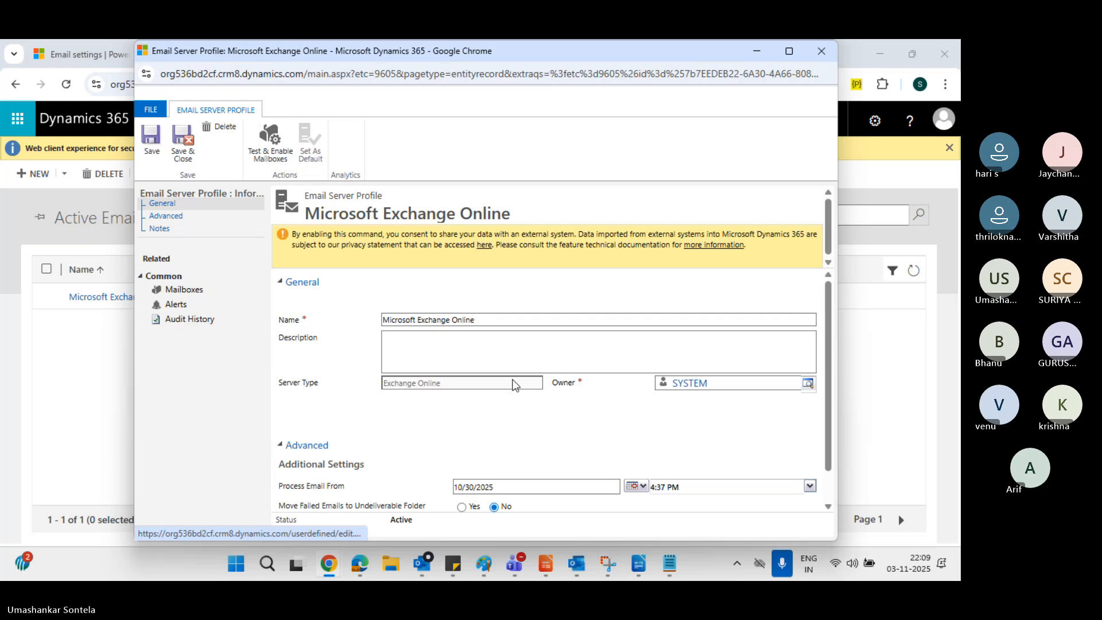
scroll(515, 384, down, 1)
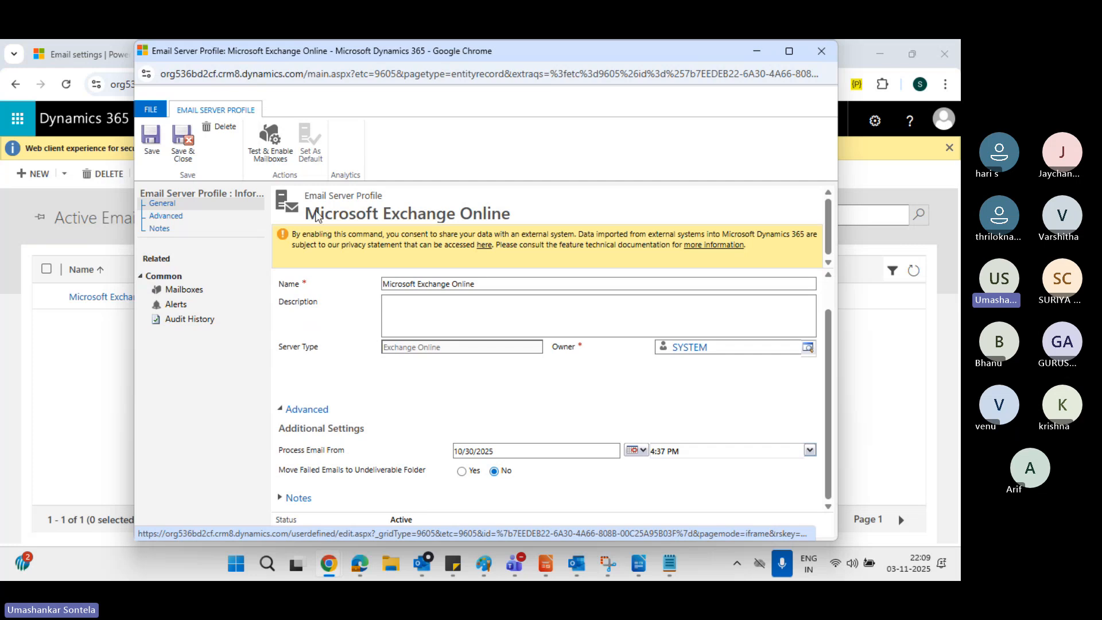
Open the list of mailboxes associated with the Microsoft Exchange Online server profile and maximize its window
drag(315, 215, 516, 219)
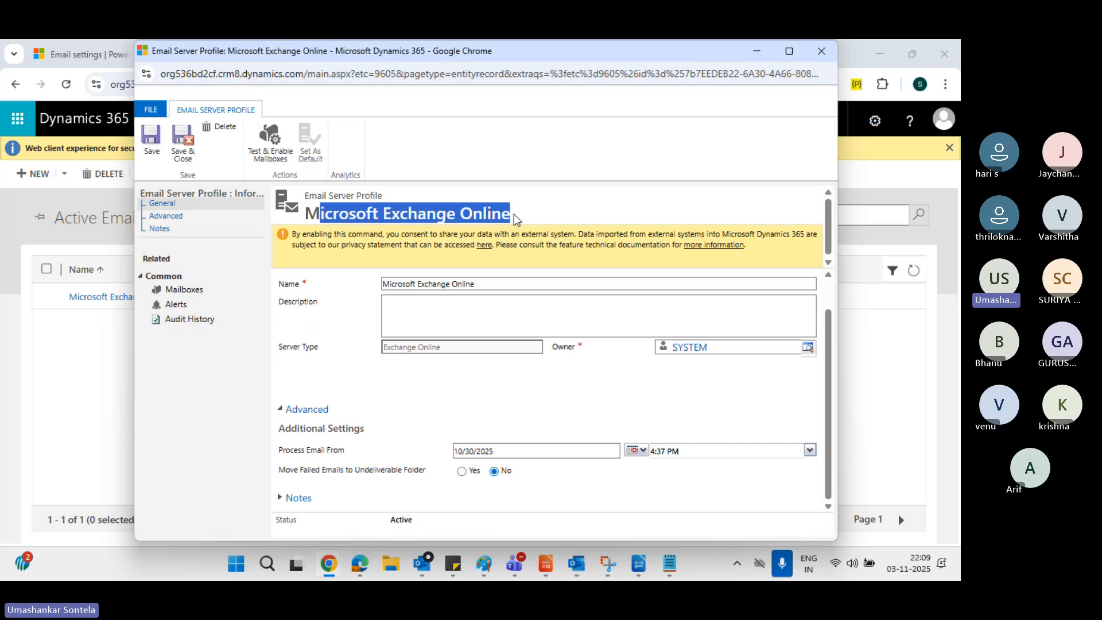
click(184, 289)
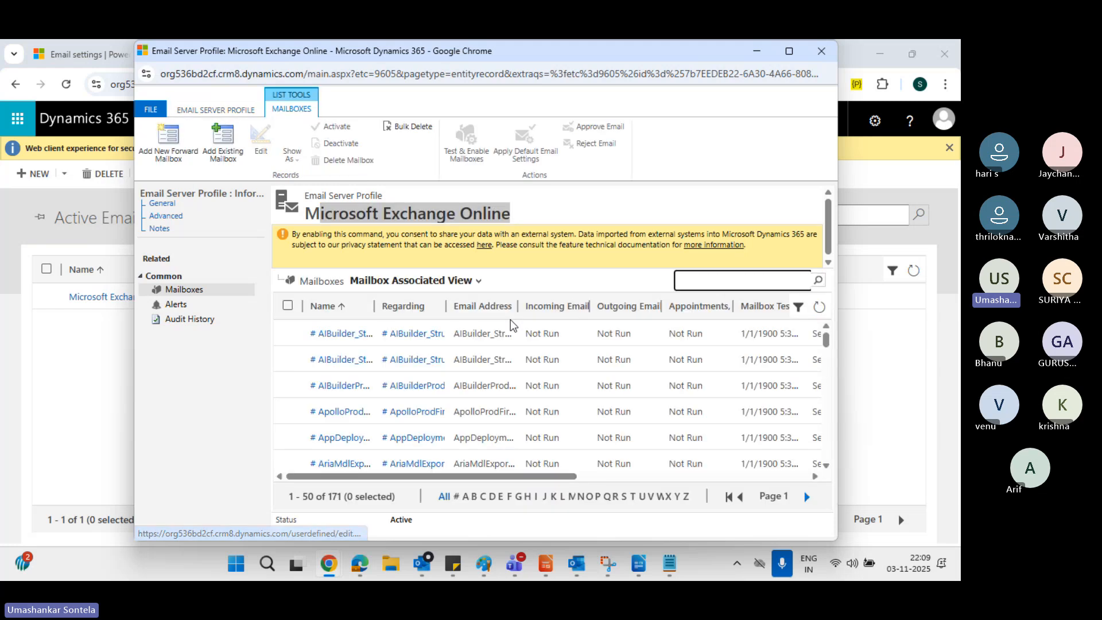
click(790, 51)
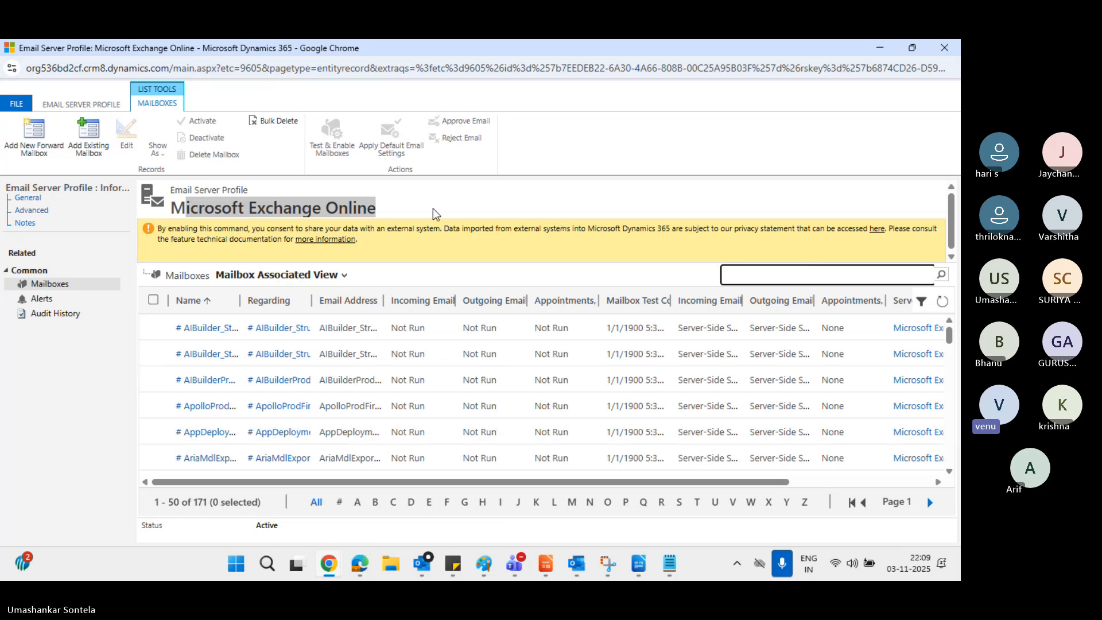
triple_click(362, 211)
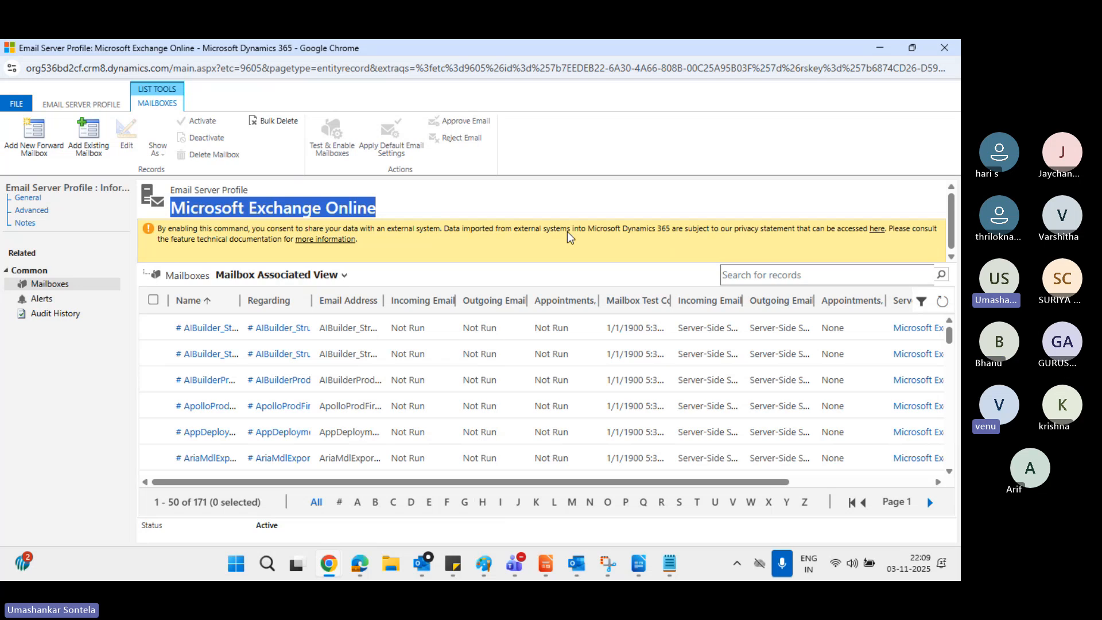
click(395, 213)
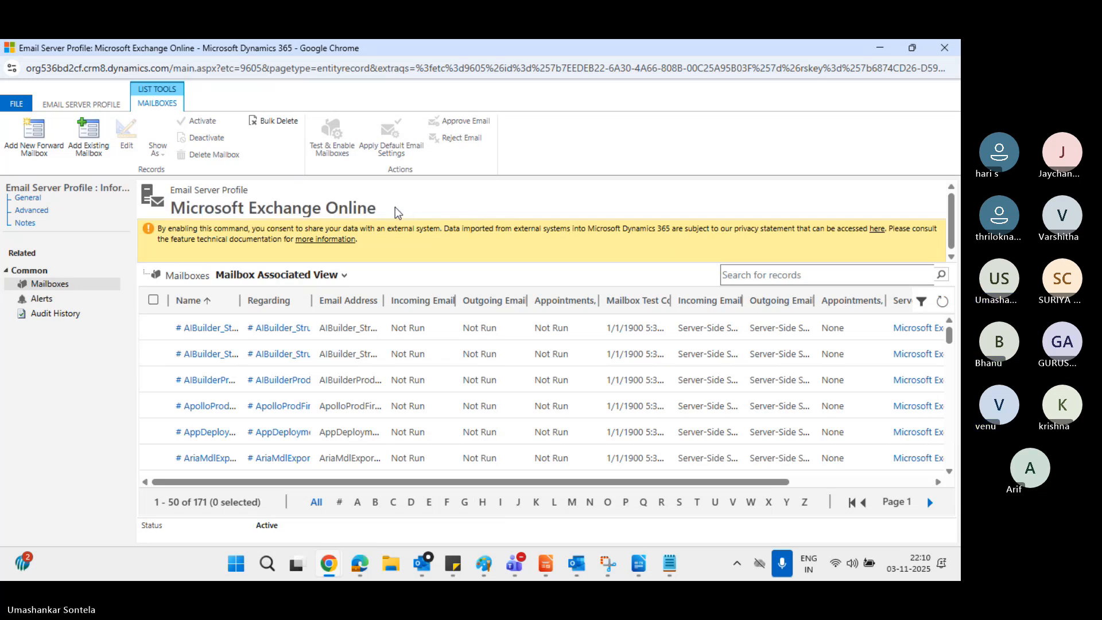
Try to find the user's mailbox in the associated mailboxes by the user's name and a shortened form of it
click(764, 276)
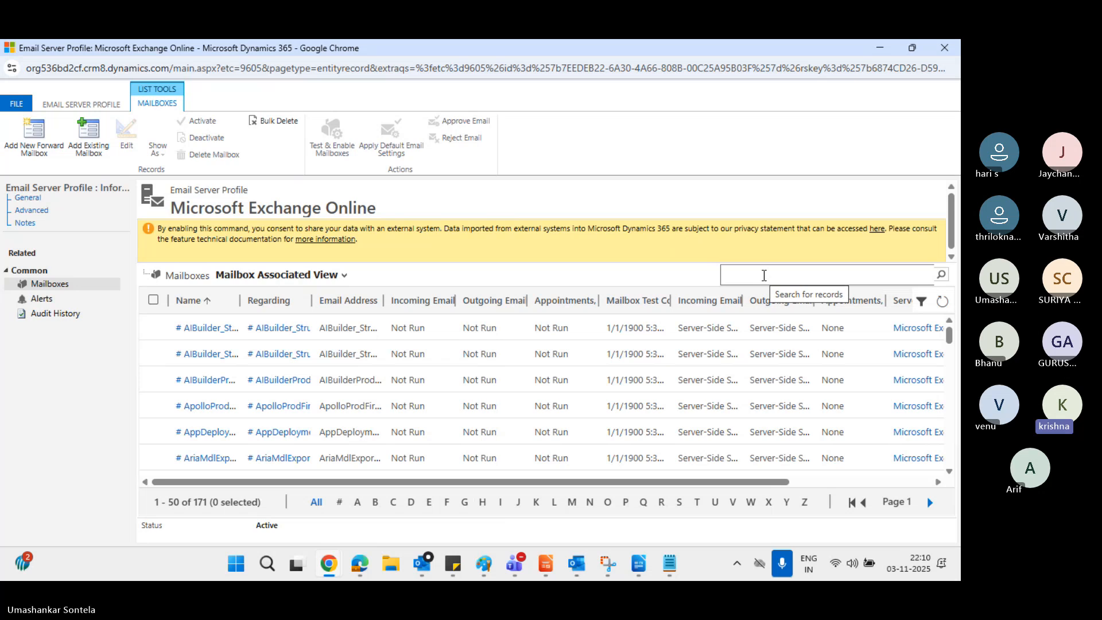
text(govardhan)
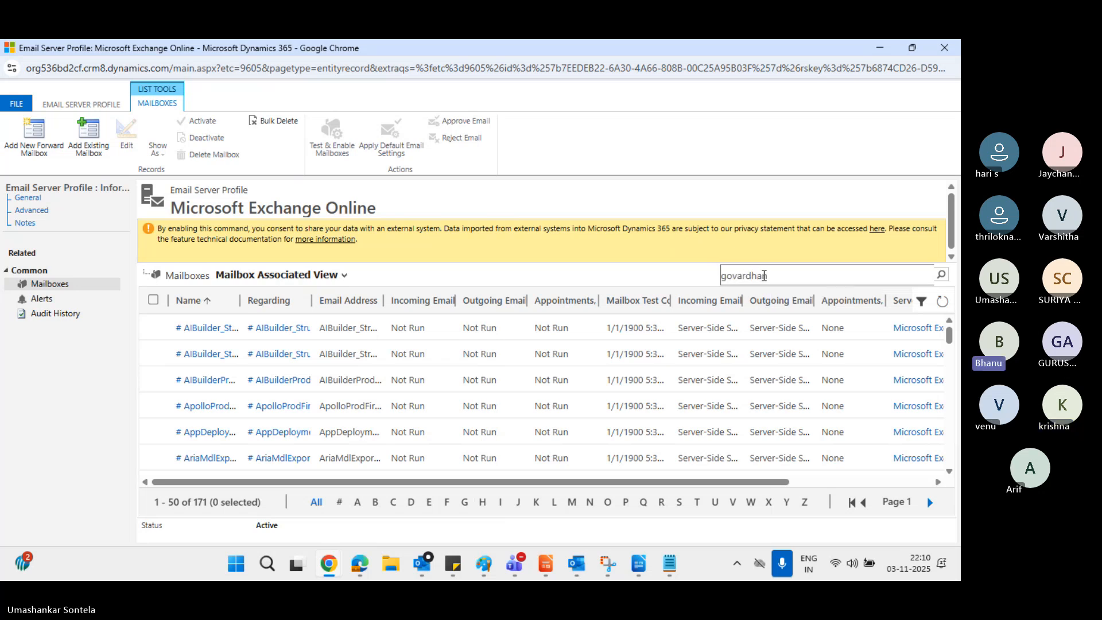
key(Return)
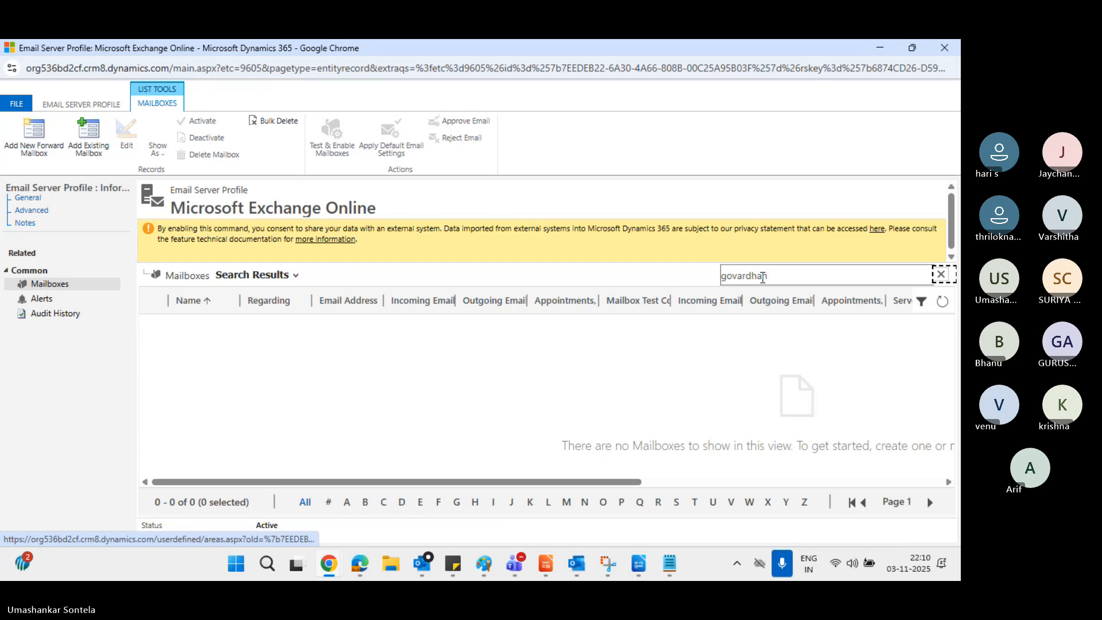
click(763, 276)
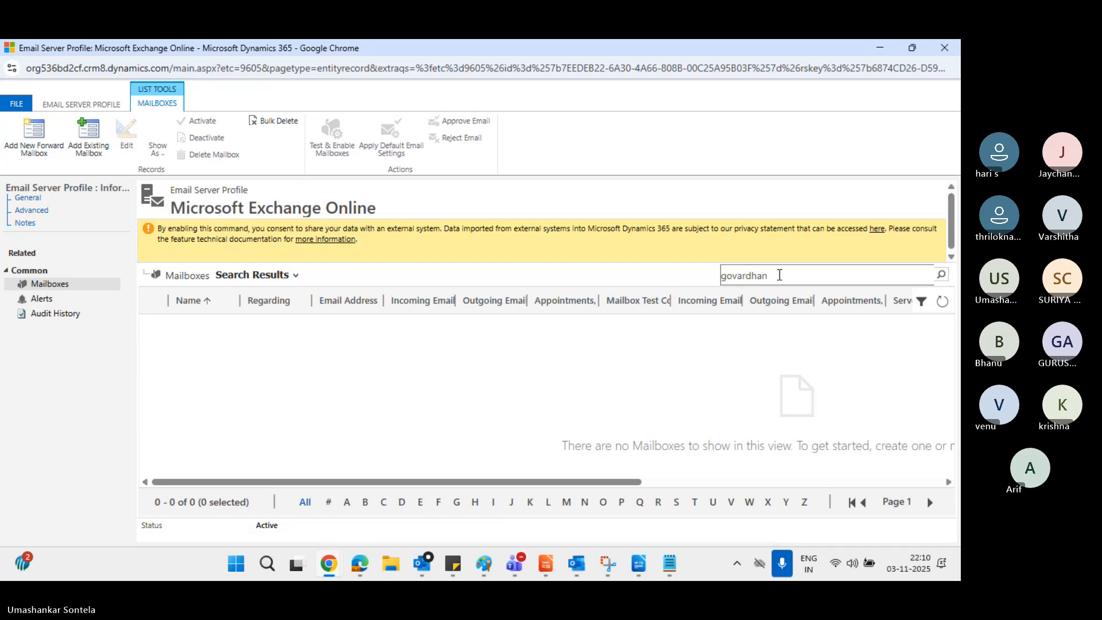
key(BackSpace)
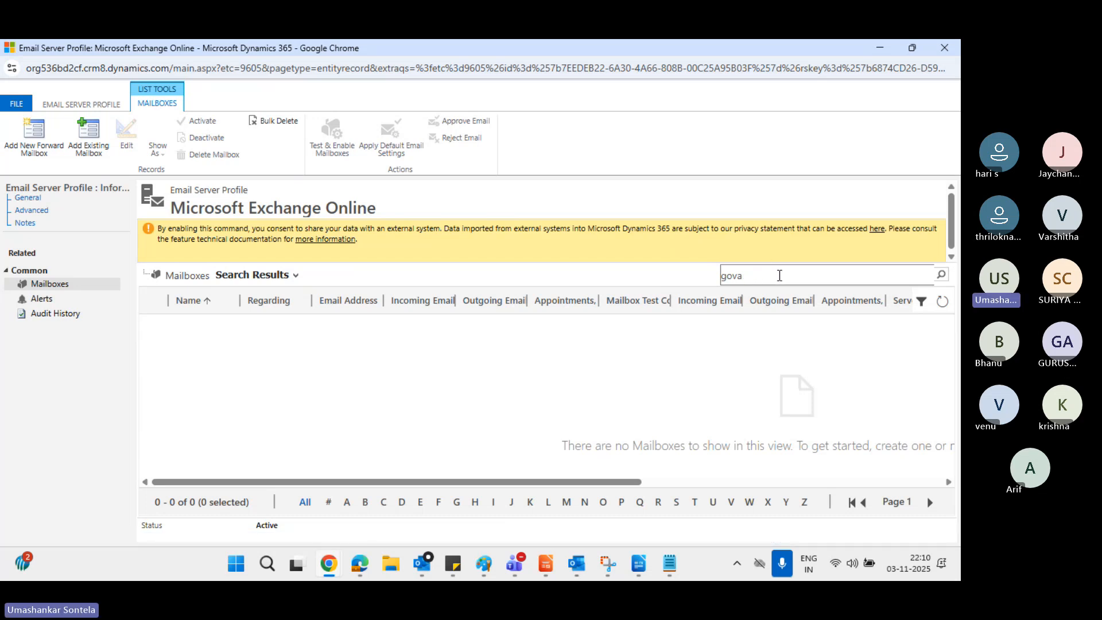
key(Return)
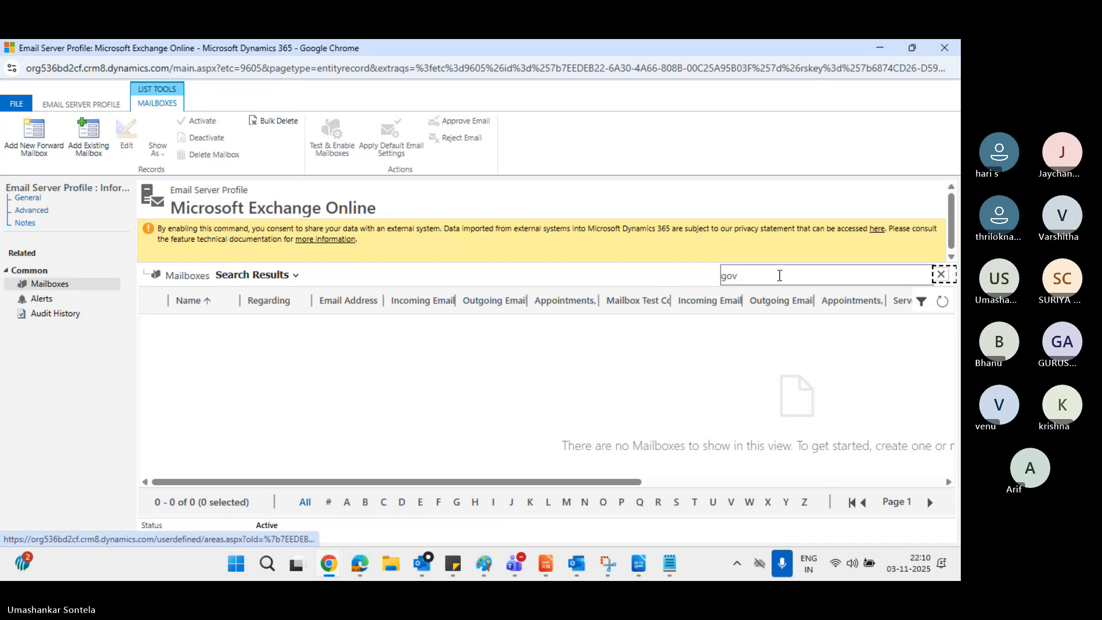
Search the associated mailboxes for "s" and open the user's mailbox record
click(779, 276)
key(Return)
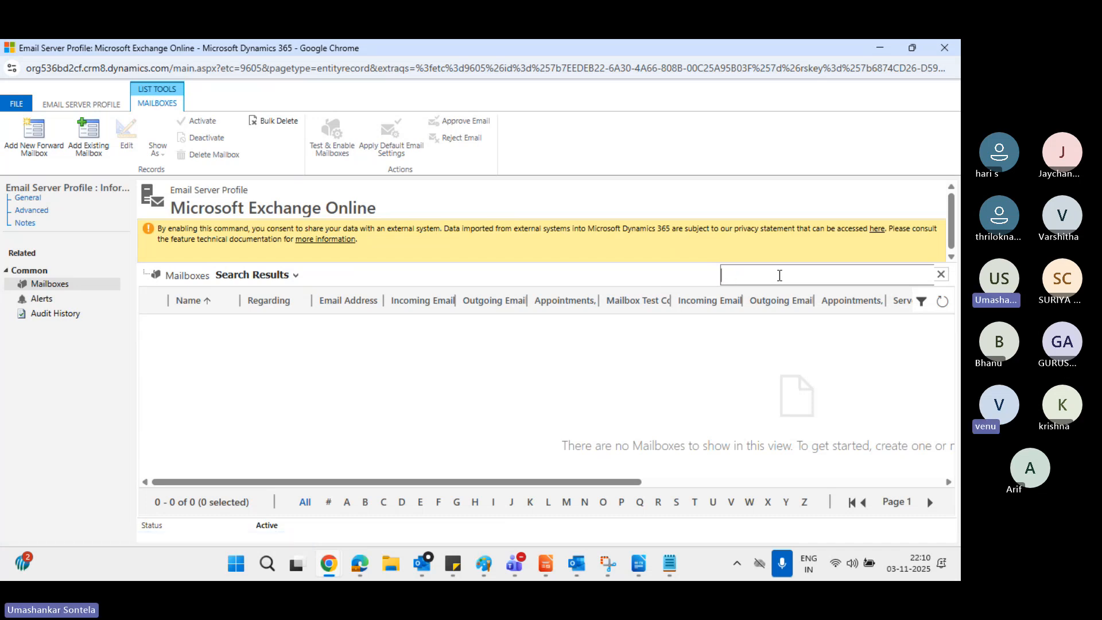
text(s)
key(Return)
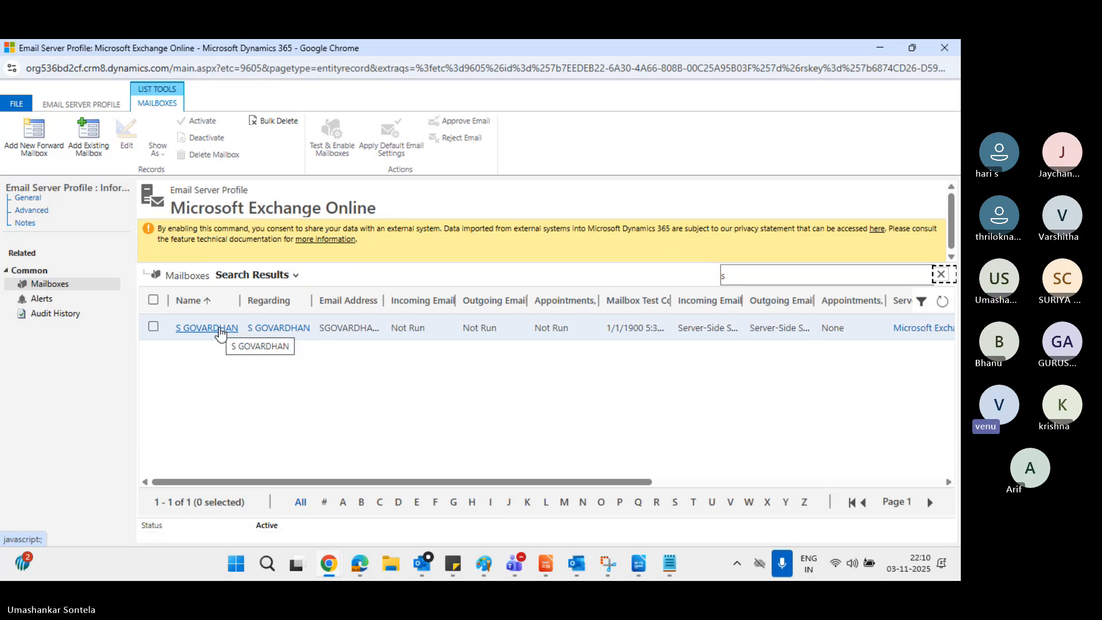
click(206, 328)
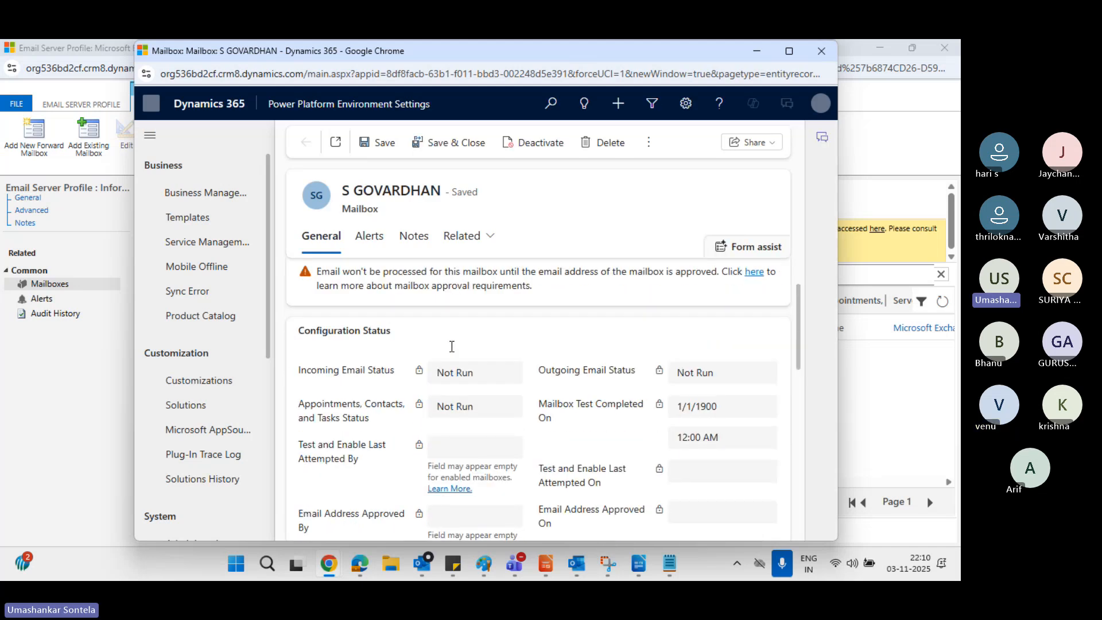
Set the mailbox's Appointments, Contacts, and Tasks method to Server-Side Synchronization and save the record
scroll(452, 347, down, 2)
scroll(452, 347, down, 5)
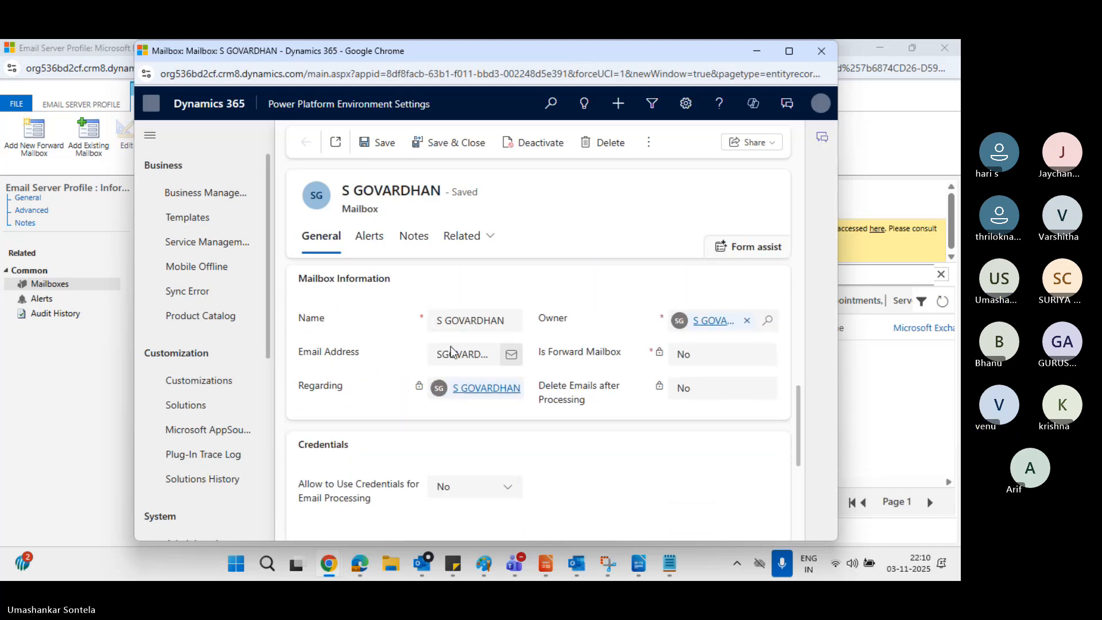
scroll(452, 349, up, 2)
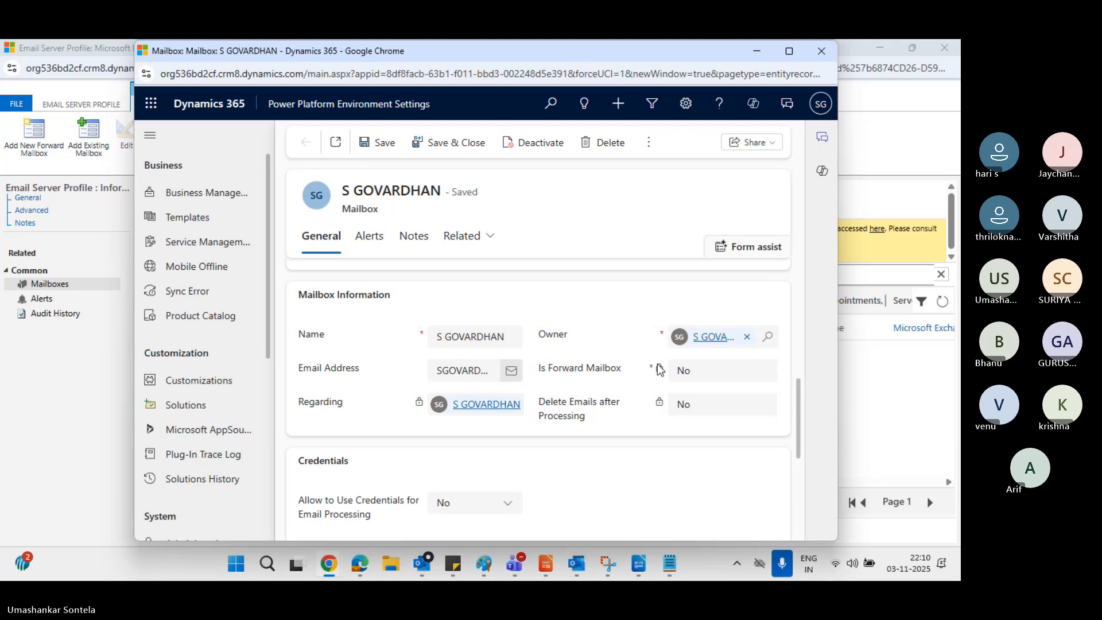
scroll(562, 419, down, 5)
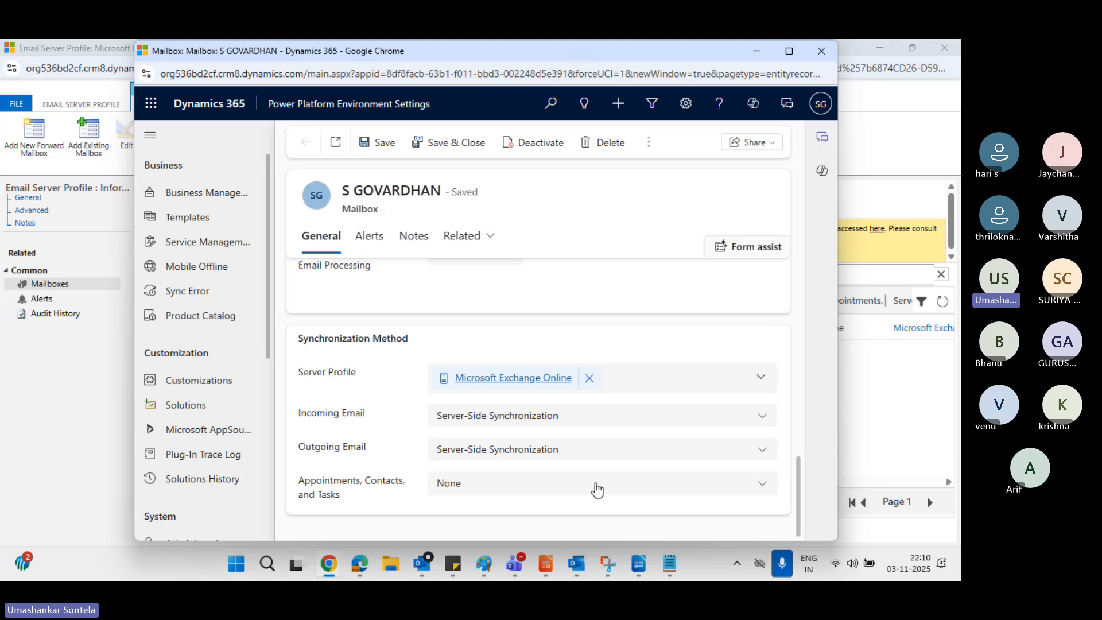
click(597, 488)
click(561, 435)
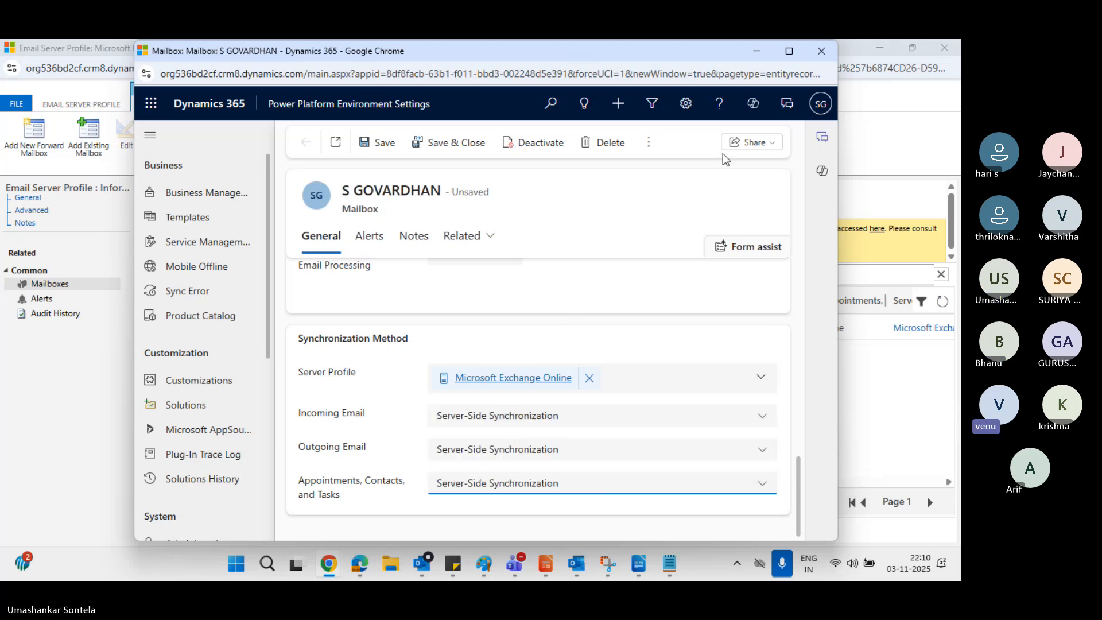
click(379, 144)
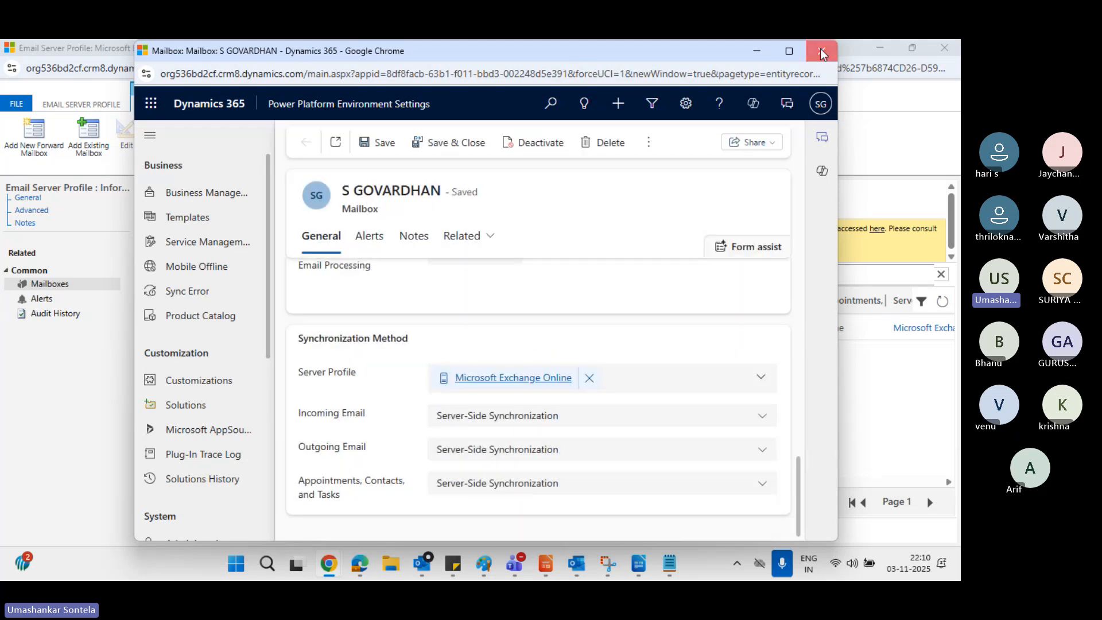
Close the mailbox record and select the user's mailbox in the profile's list to locate the Test & Enable Mailboxes command
click(821, 51)
drag(173, 209, 378, 215)
click(383, 216)
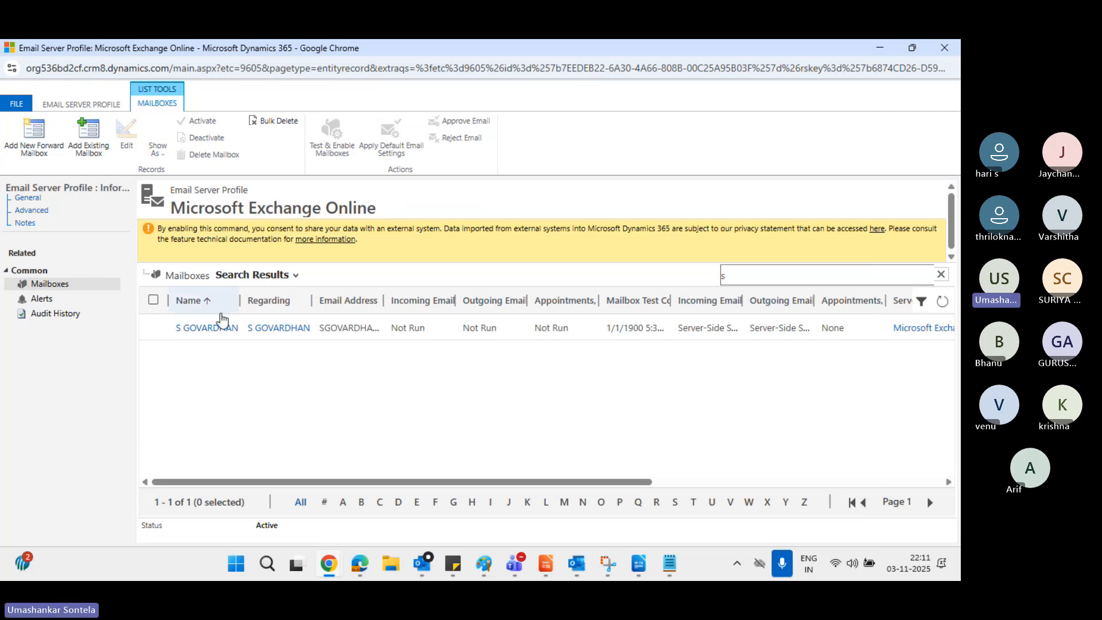
click(153, 328)
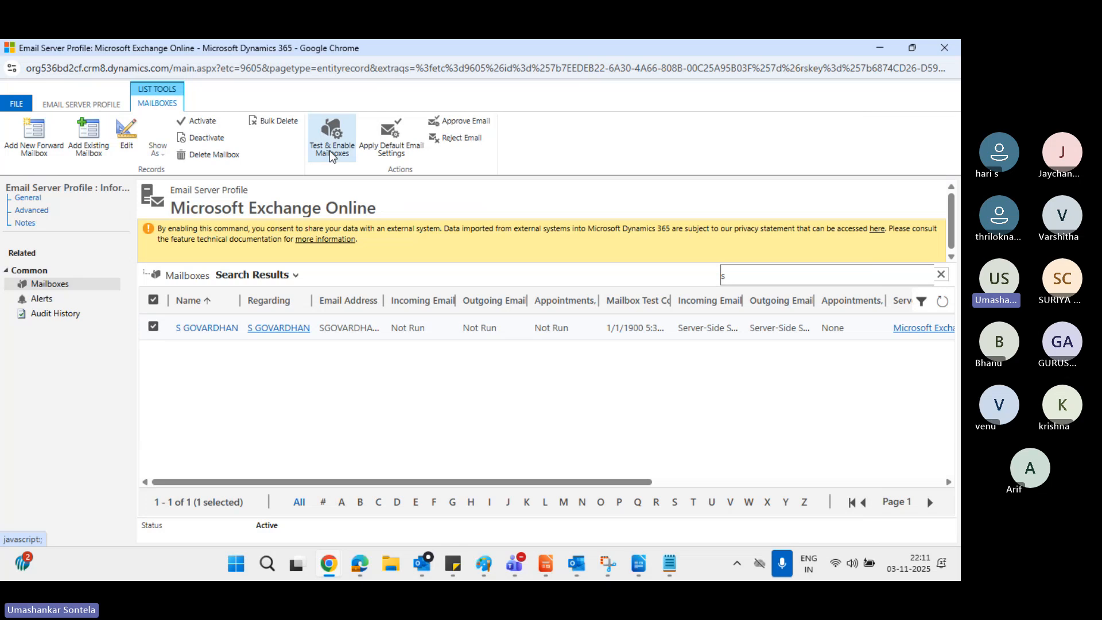
click(946, 48)
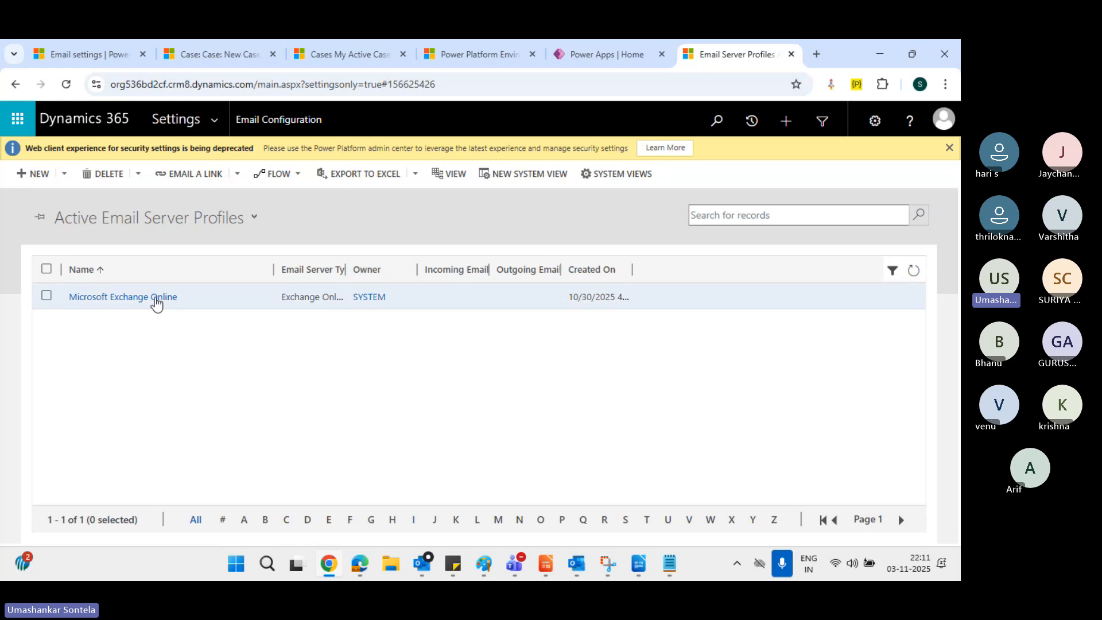
Reopen the Microsoft Exchange Online server profile to review its general fields, and close it again
click(124, 302)
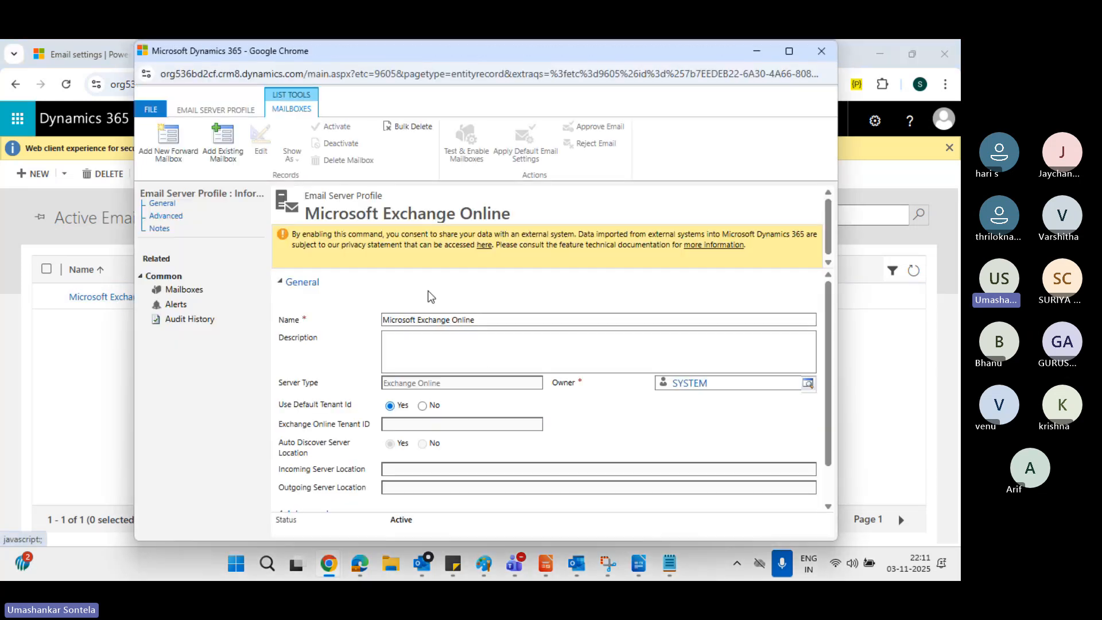
scroll(537, 378, down, 1)
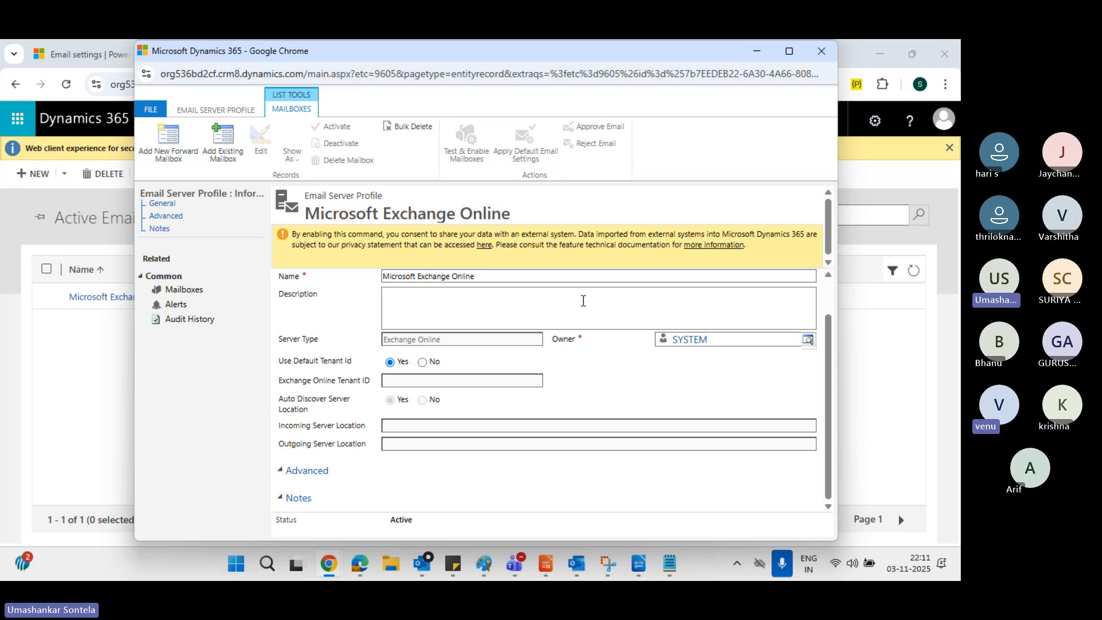
click(833, 53)
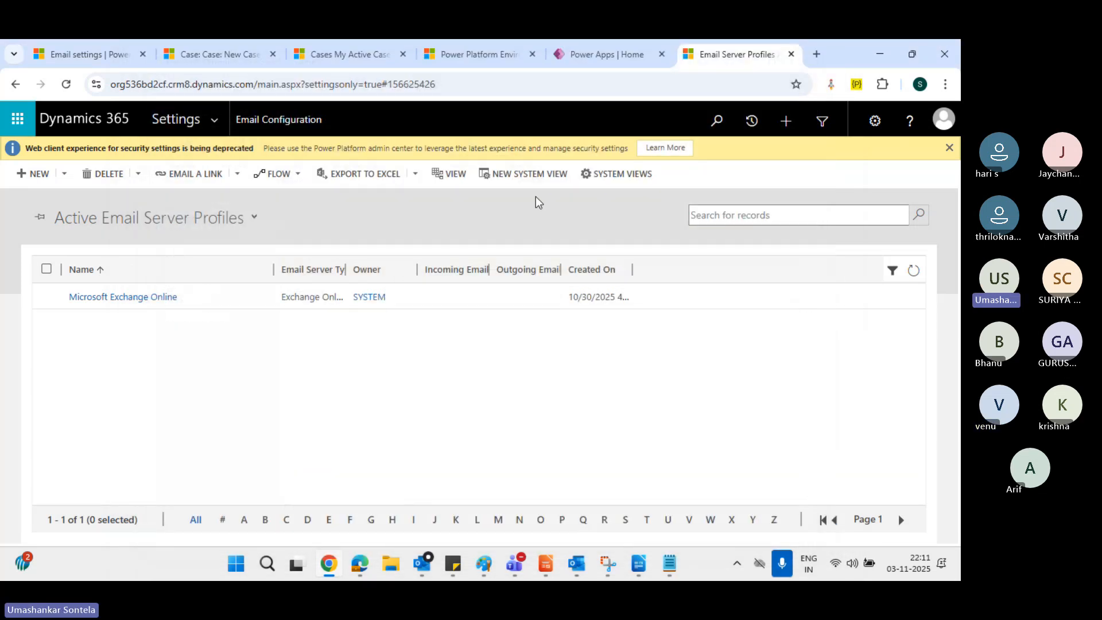
Open the user's mailbox from the Email Configuration mailboxes list and bring up its Synchronization Method section
click(269, 121)
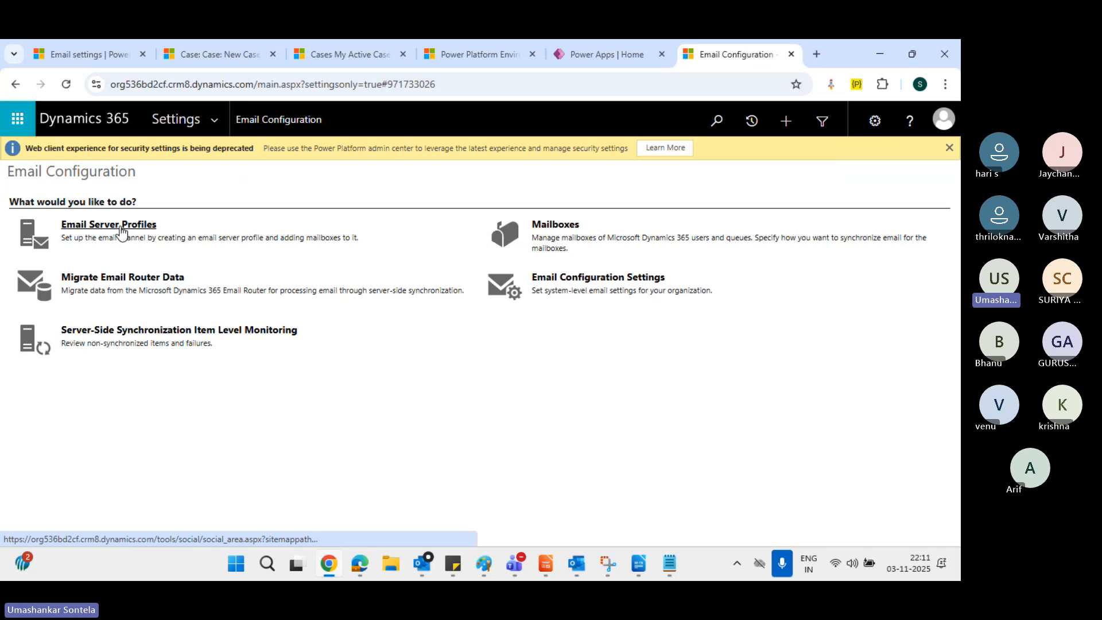
click(571, 226)
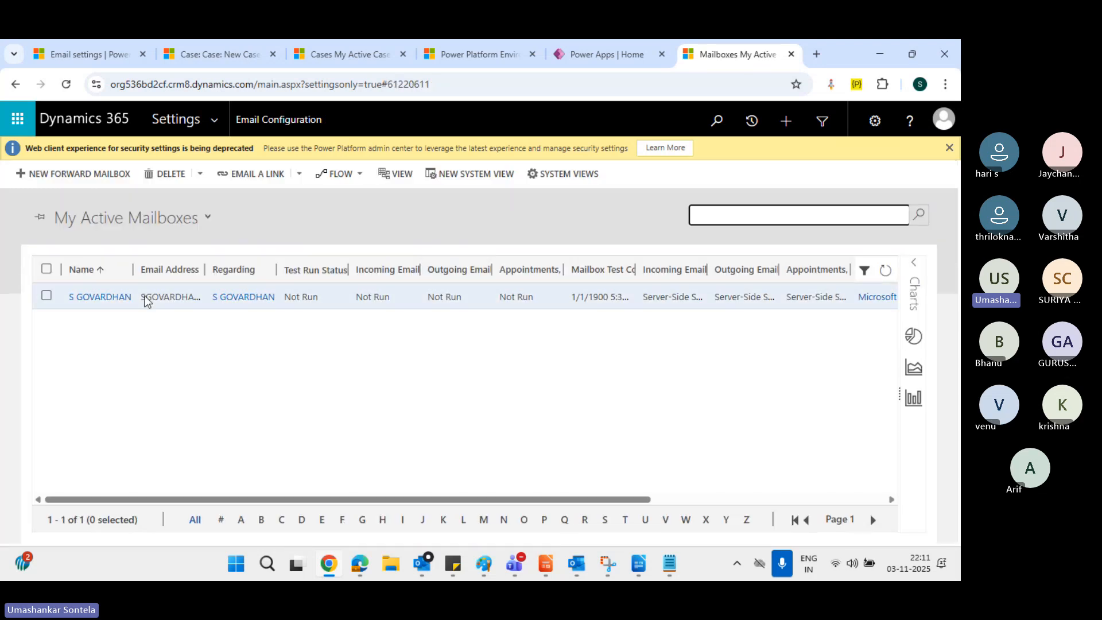
click(122, 298)
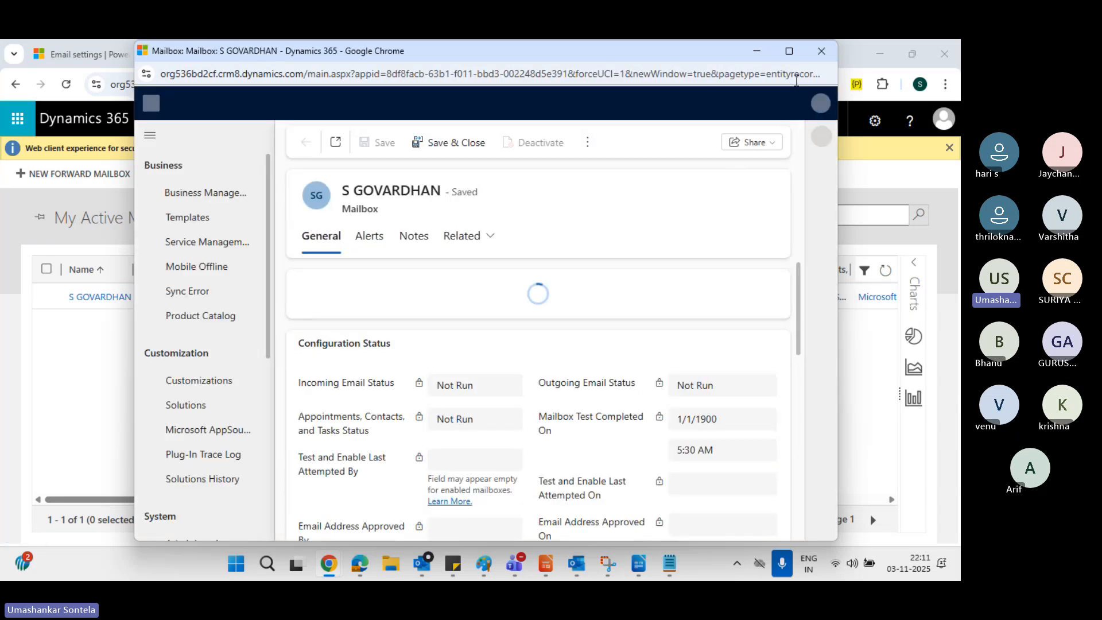
click(789, 52)
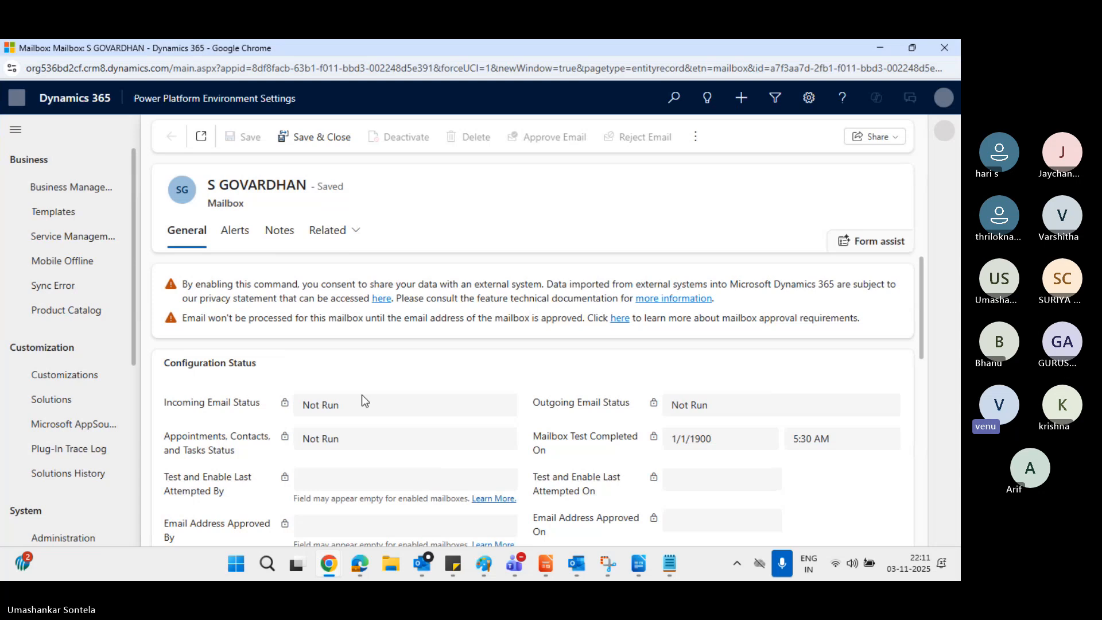
scroll(362, 401, down, 3)
scroll(362, 396, down, 6)
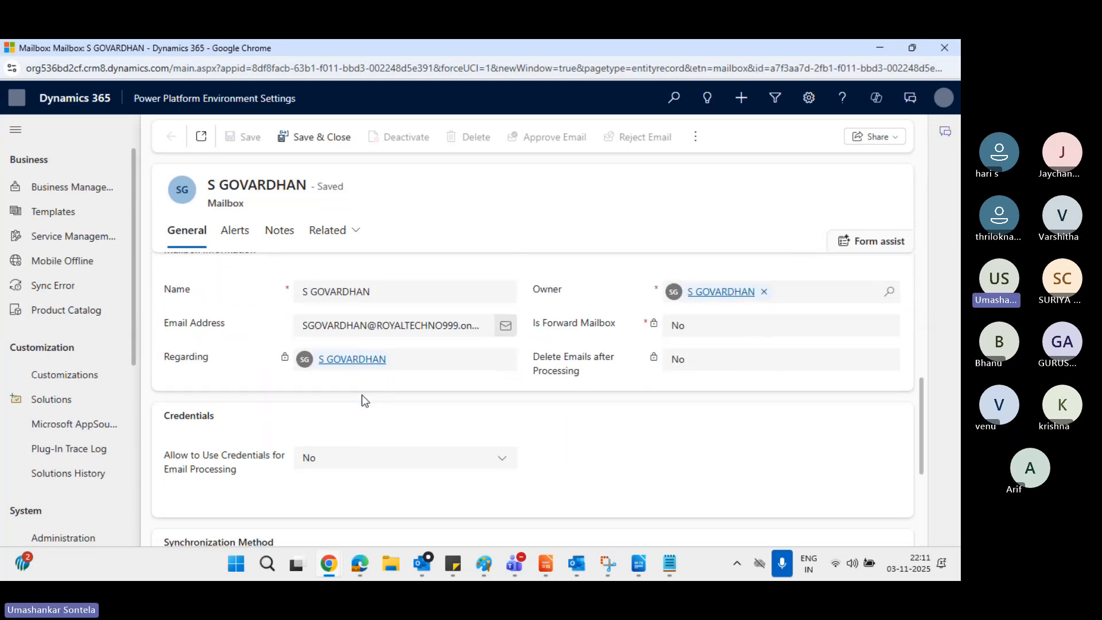
scroll(361, 395, down, 2)
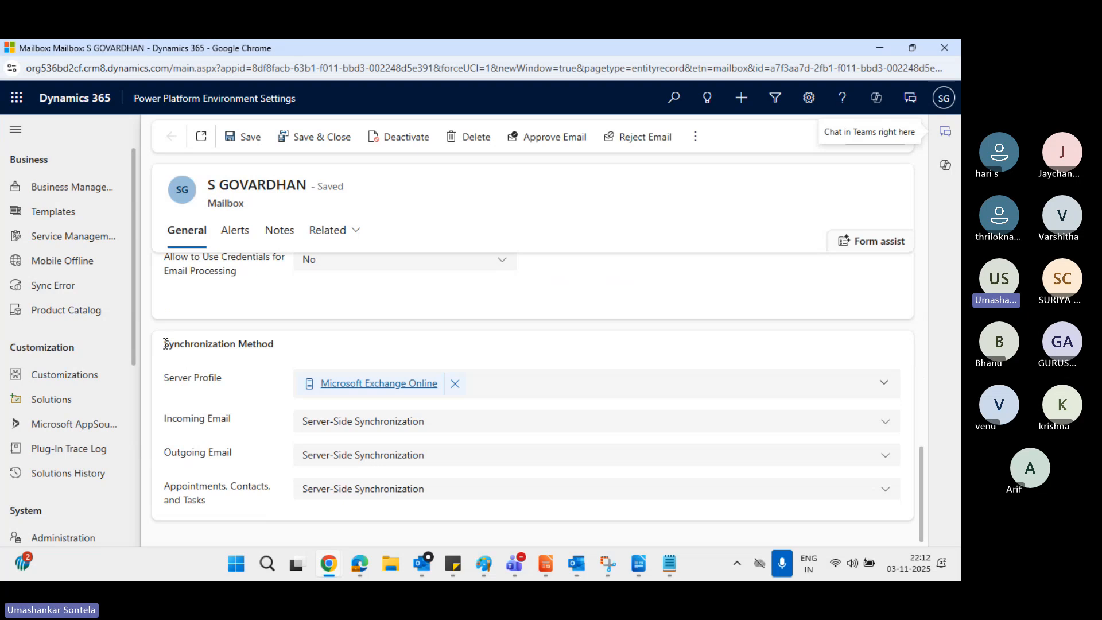
Examine the Synchronization Method section's server profile, incoming and outgoing email settings, and the mailbox they belong to
drag(165, 344, 310, 351)
click(313, 352)
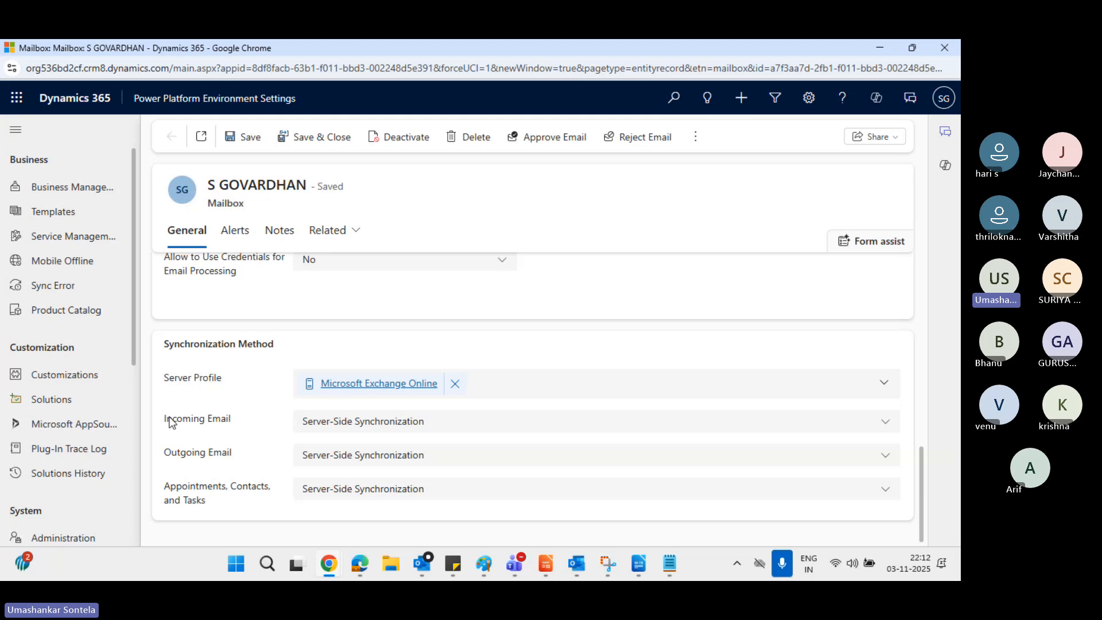
drag(167, 422, 271, 421)
drag(168, 457, 270, 448)
click(251, 457)
drag(159, 420, 246, 419)
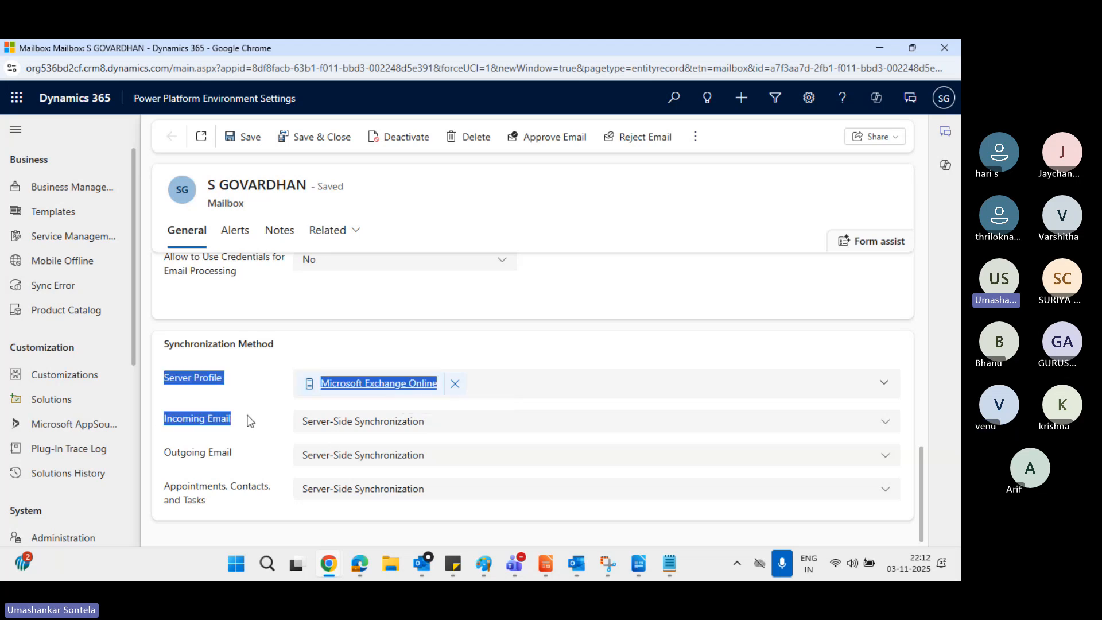
double_click(202, 455)
double_click(226, 203)
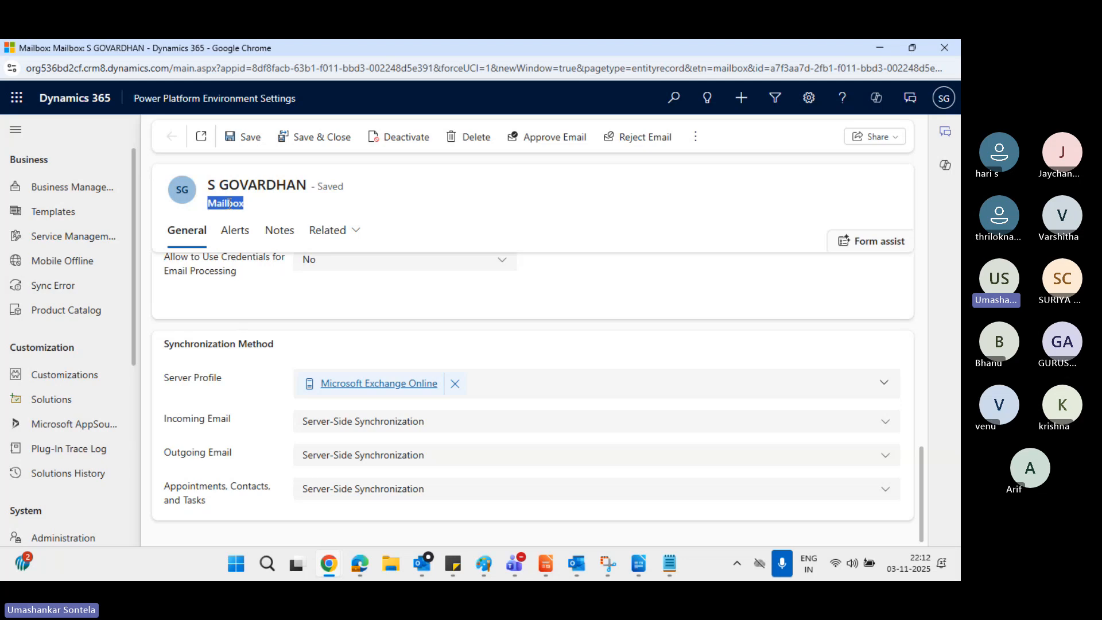
click(449, 204)
drag(209, 183, 323, 185)
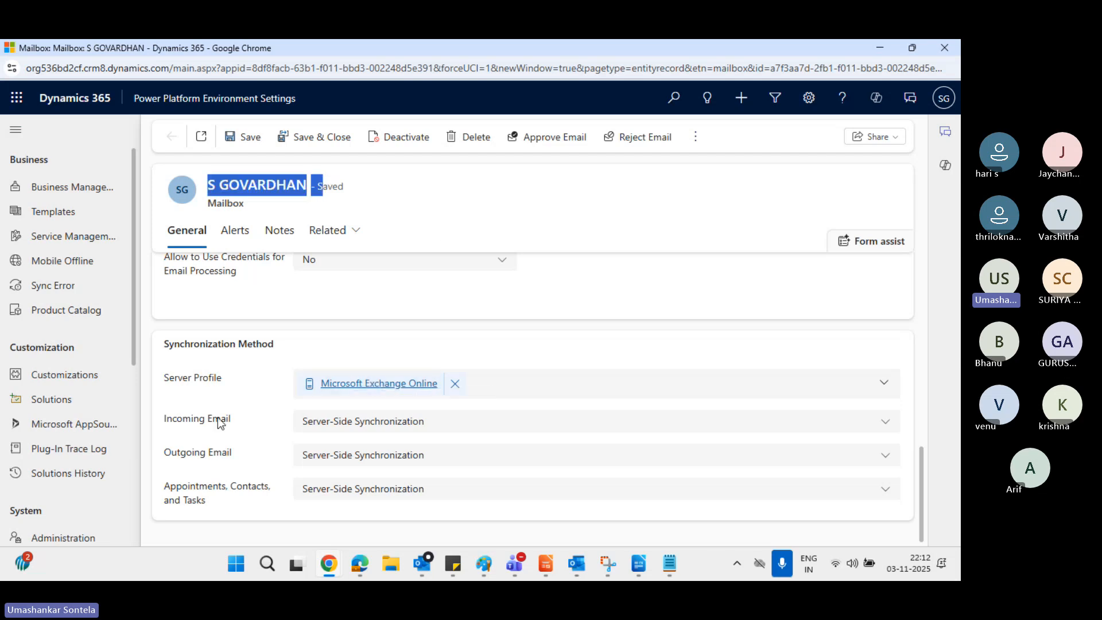
Examine the mailbox's synchronization fields, its Mailbox Information section, and the Incoming Email and Appointments, Contacts, and Tasks statuses under Configuration Status
drag(160, 421, 250, 414)
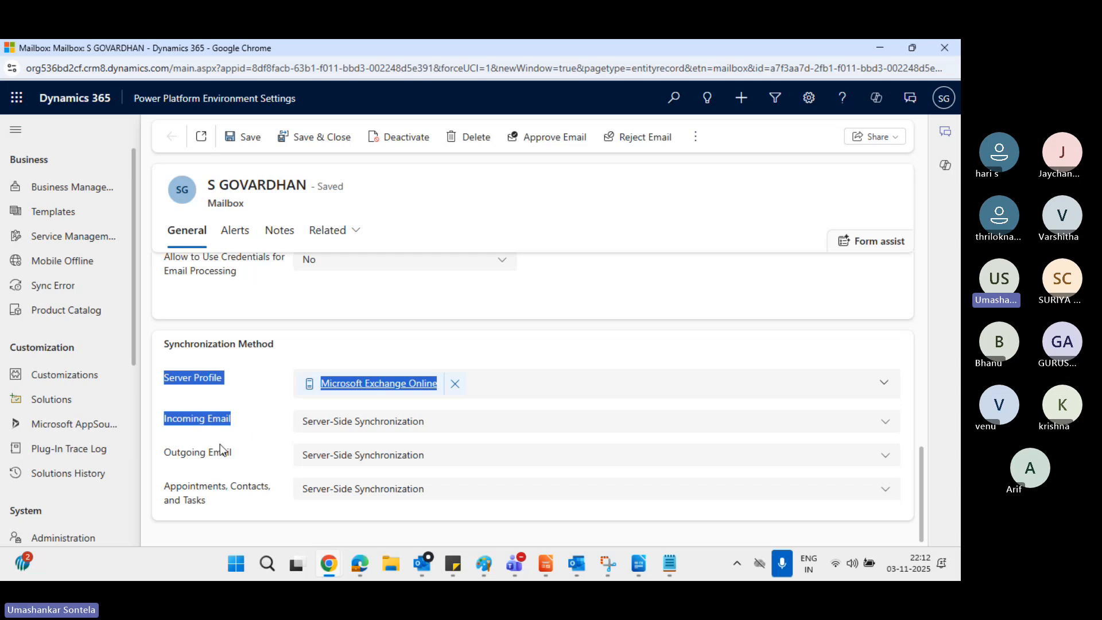
click(166, 455)
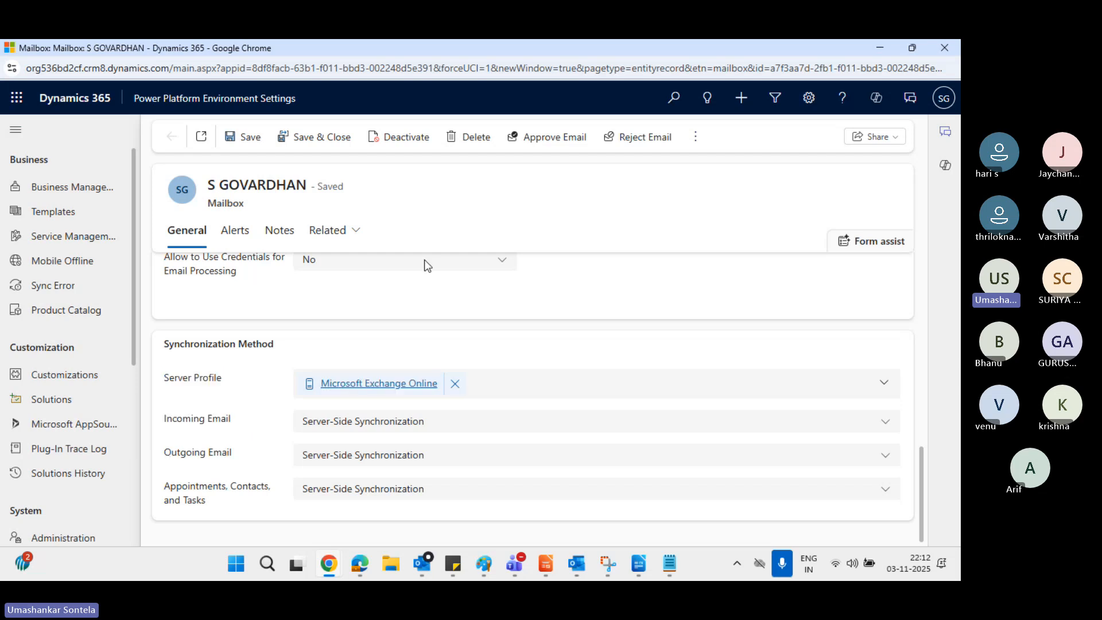
scroll(505, 307, up, 10)
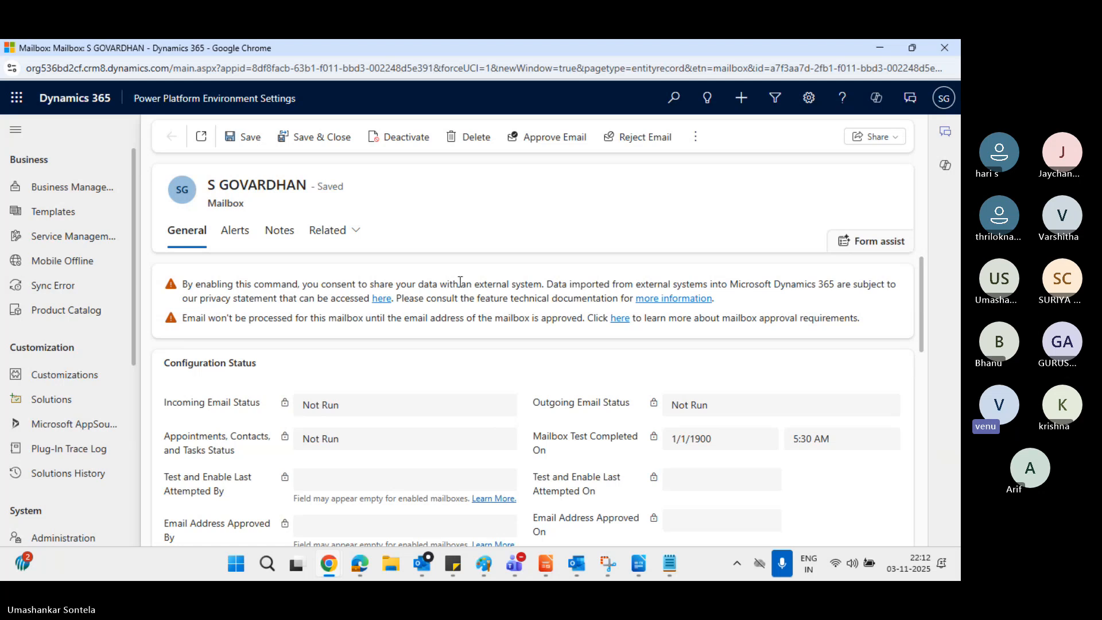
scroll(483, 384, down, 3)
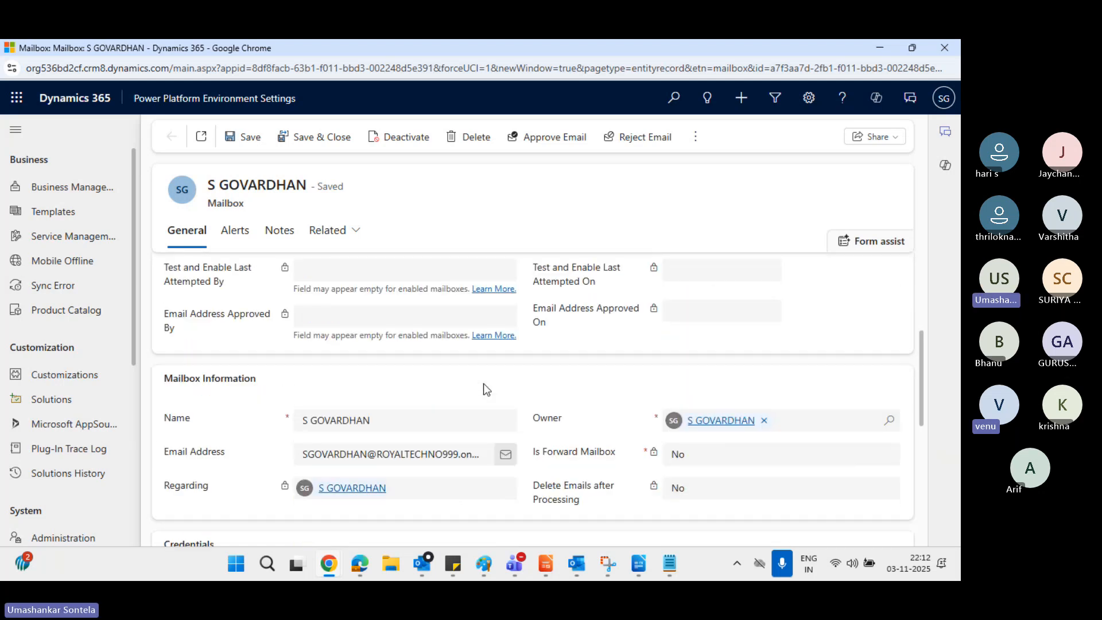
scroll(483, 383, up, 2)
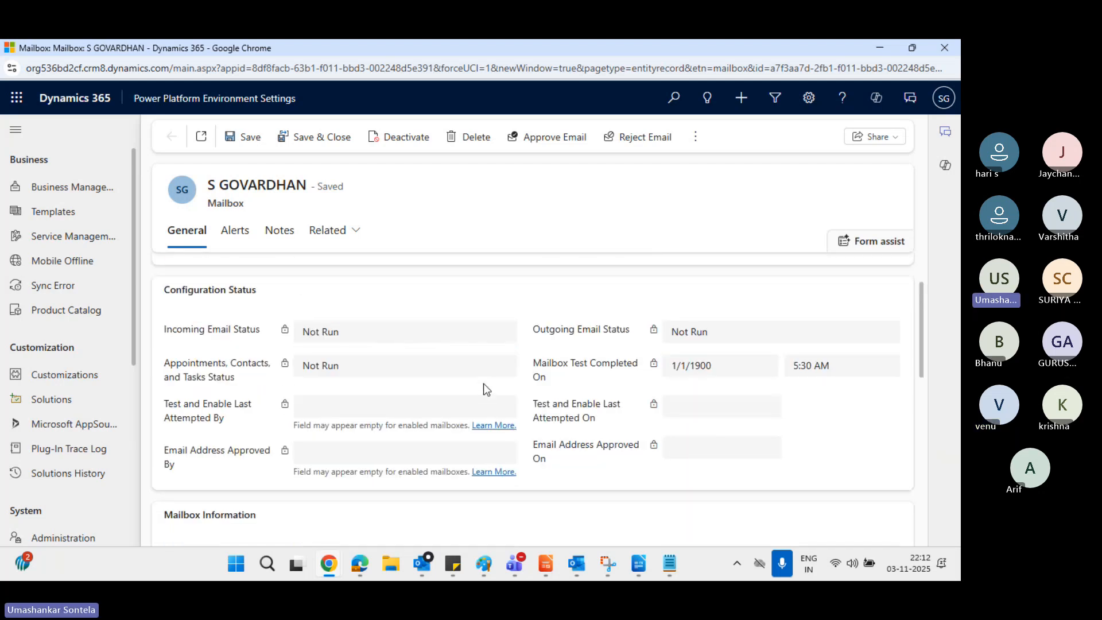
double_click(221, 203)
scroll(456, 360, down, 5)
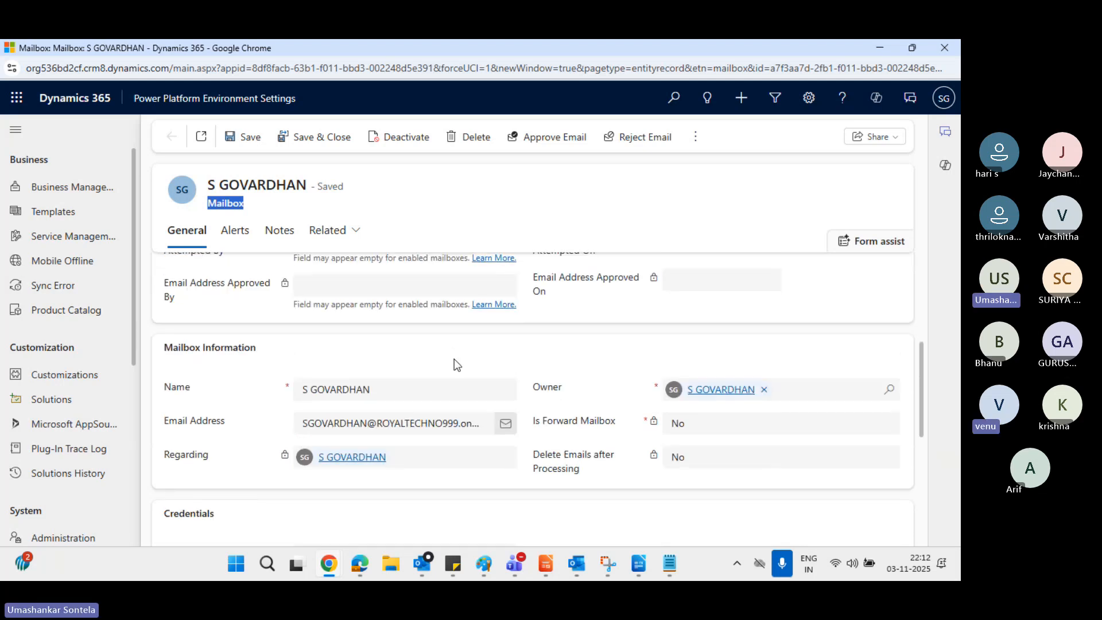
scroll(457, 364, up, 2)
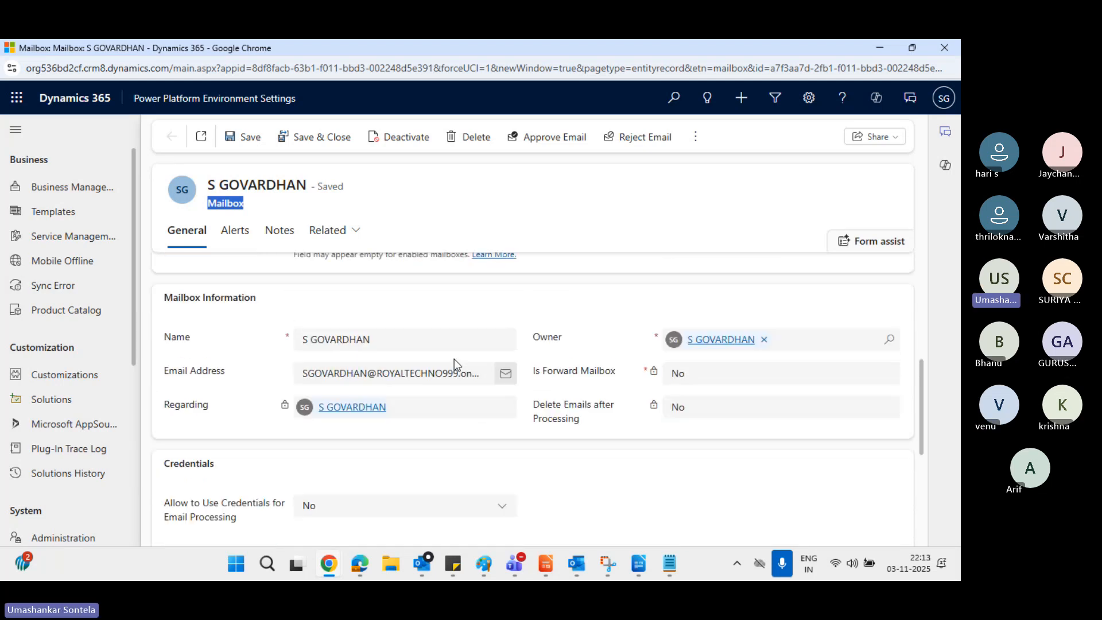
scroll(454, 359, up, 3)
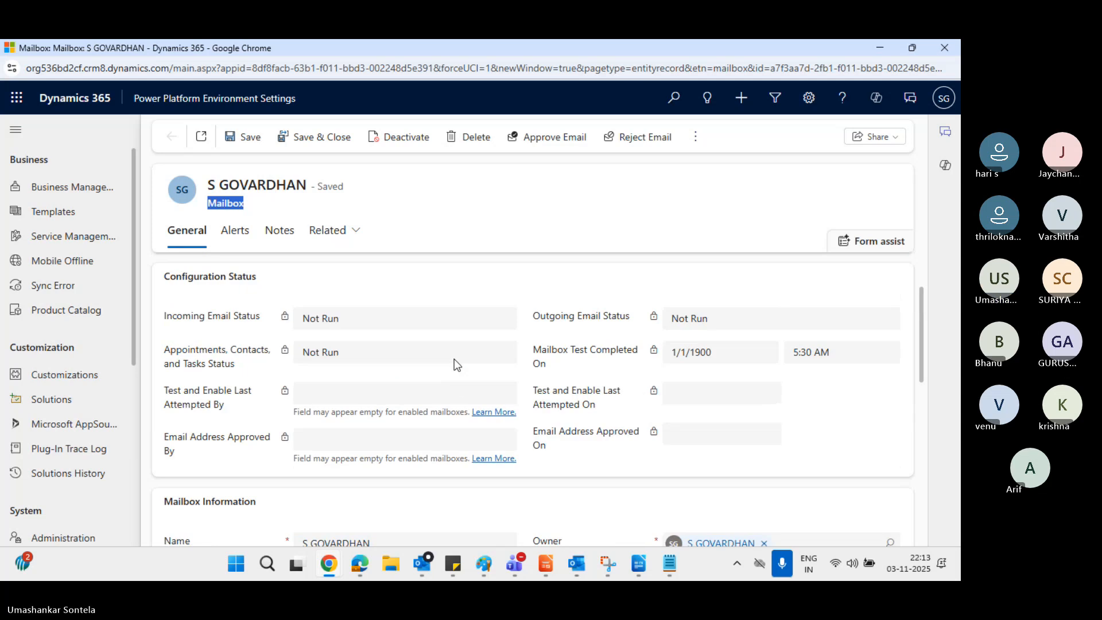
drag(301, 320, 350, 322)
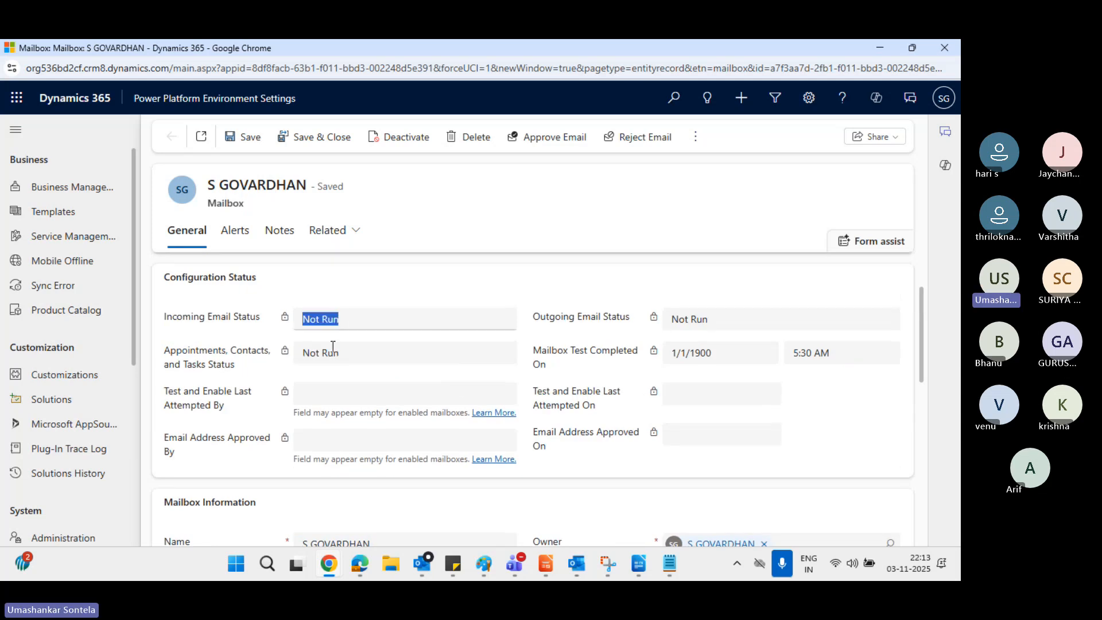
drag(303, 352, 340, 353)
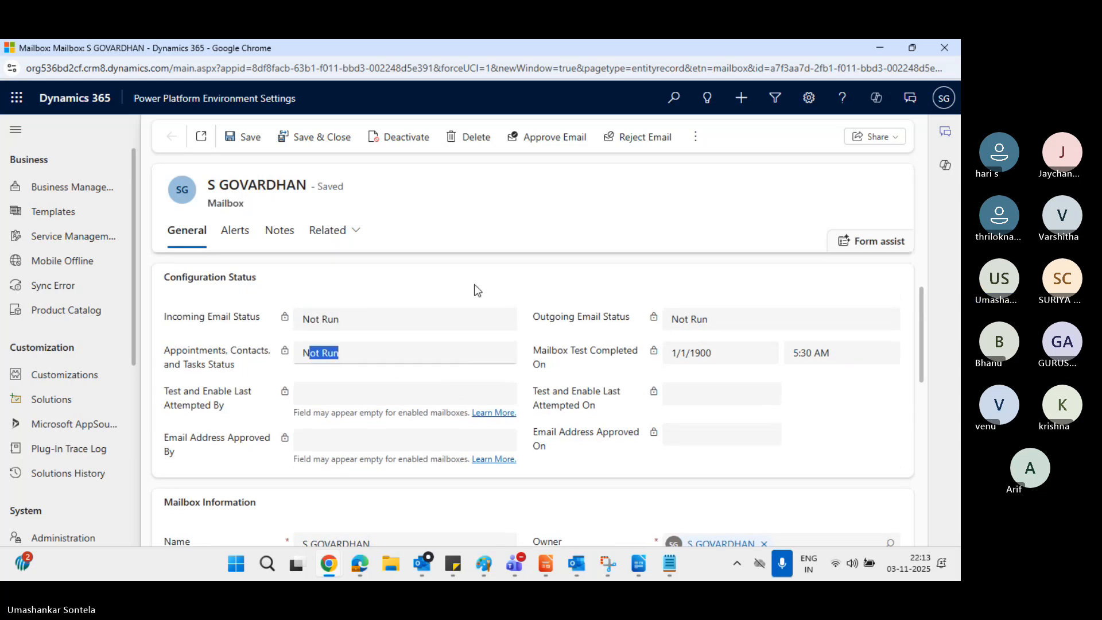
click(542, 212)
Bring up the Test & Enable Mailboxes settings, expand Configuration Details to review them, and close the dialog without running the test
click(698, 139)
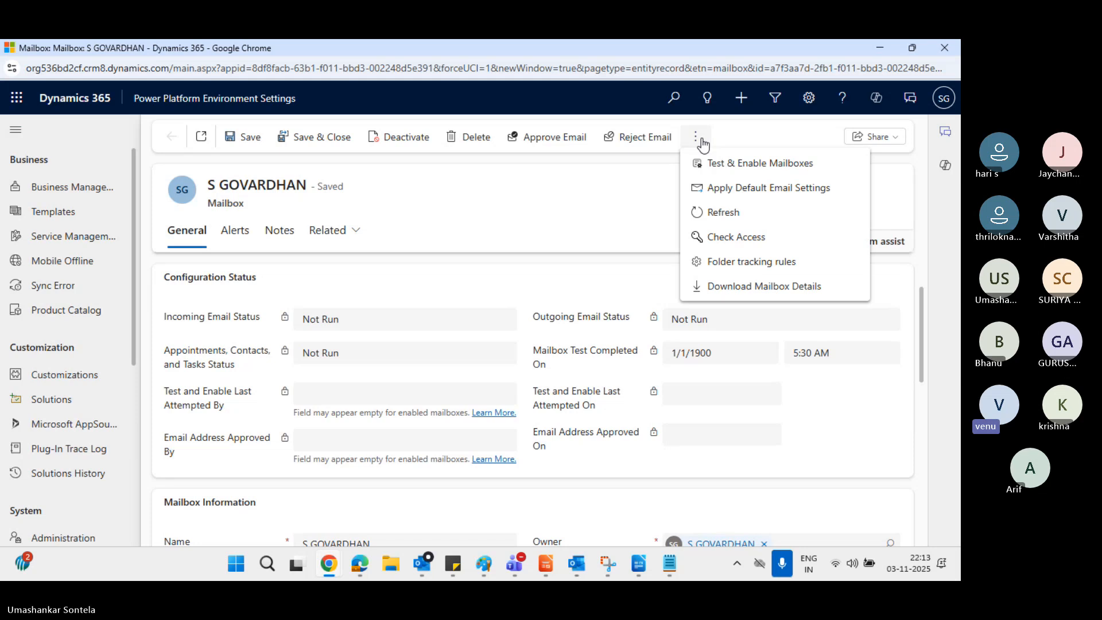
click(756, 165)
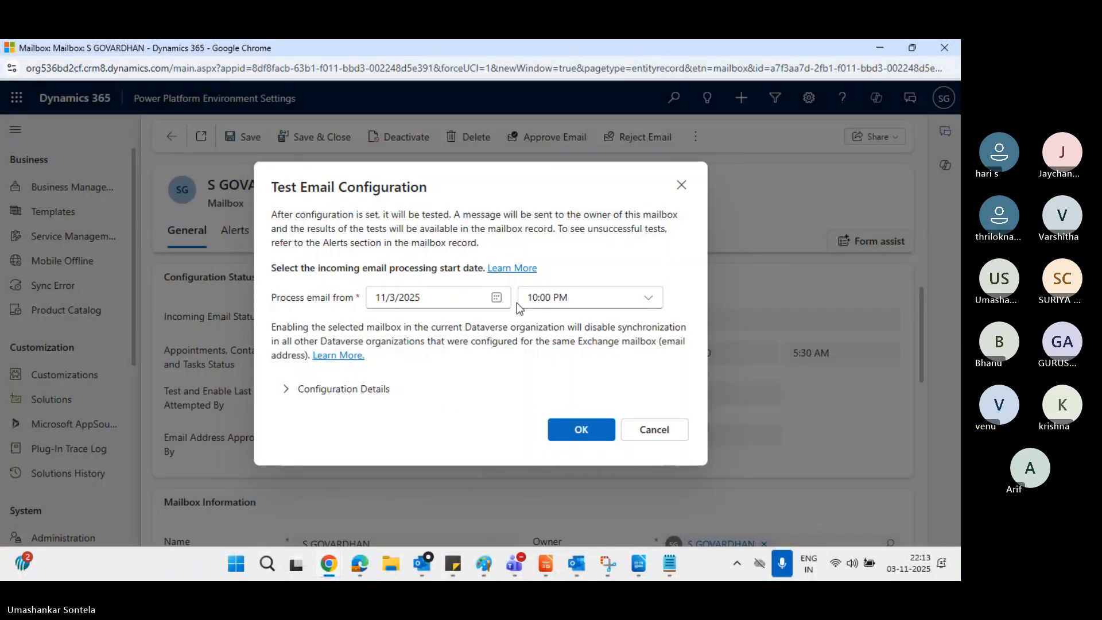
click(286, 390)
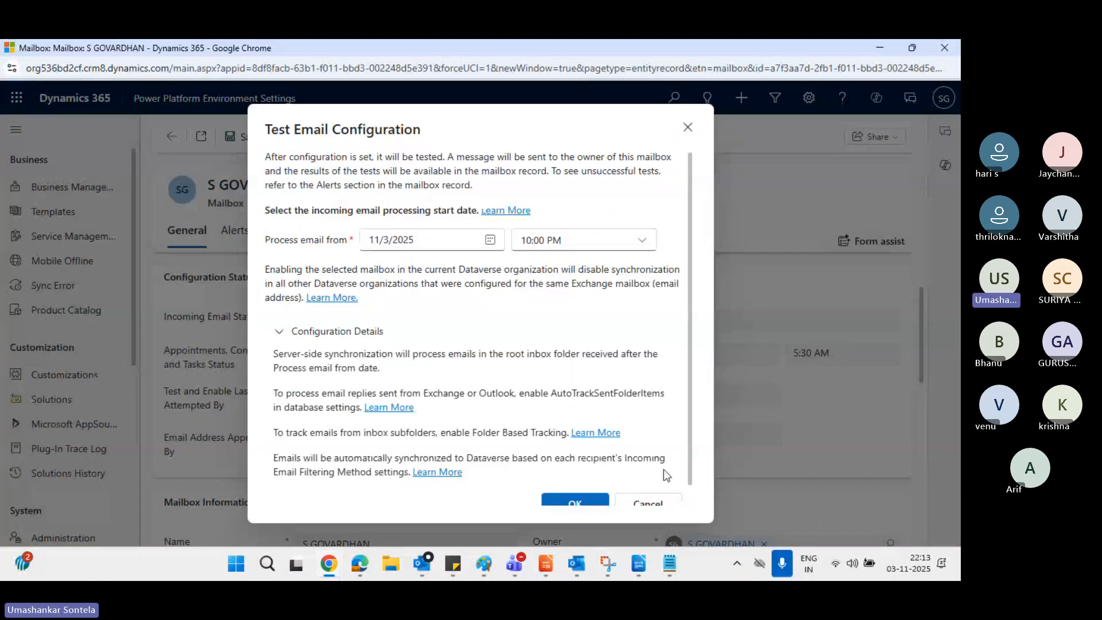
scroll(645, 412, down, 2)
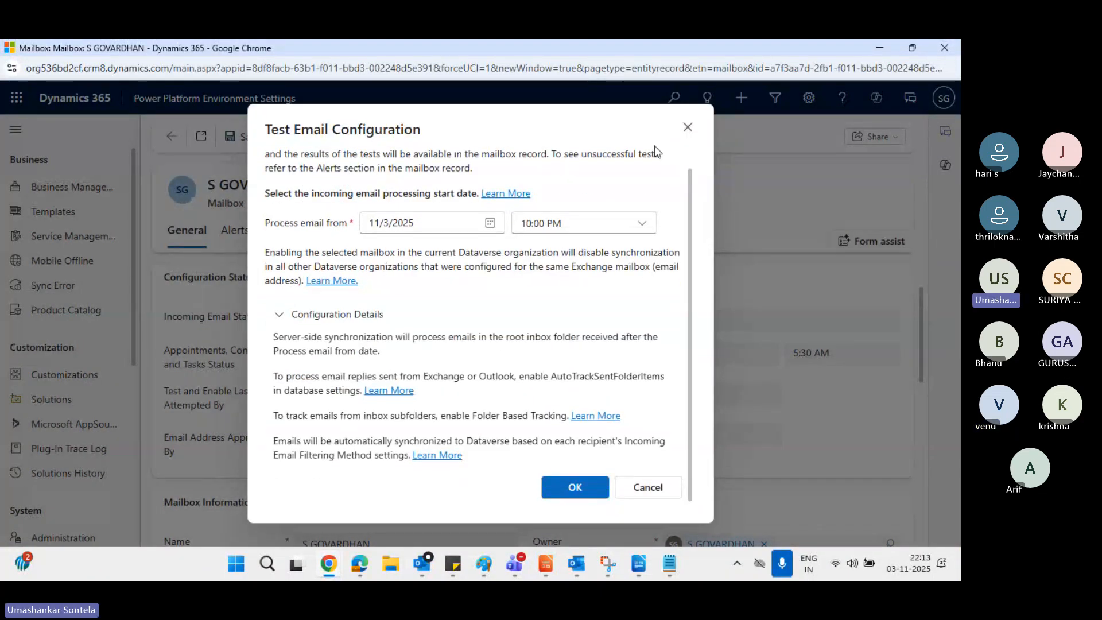
click(688, 128)
Show the mailbox's alerts and apply the default email settings with testing and enabling included, processing email from 11/3/2025 10:00 PM
click(234, 230)
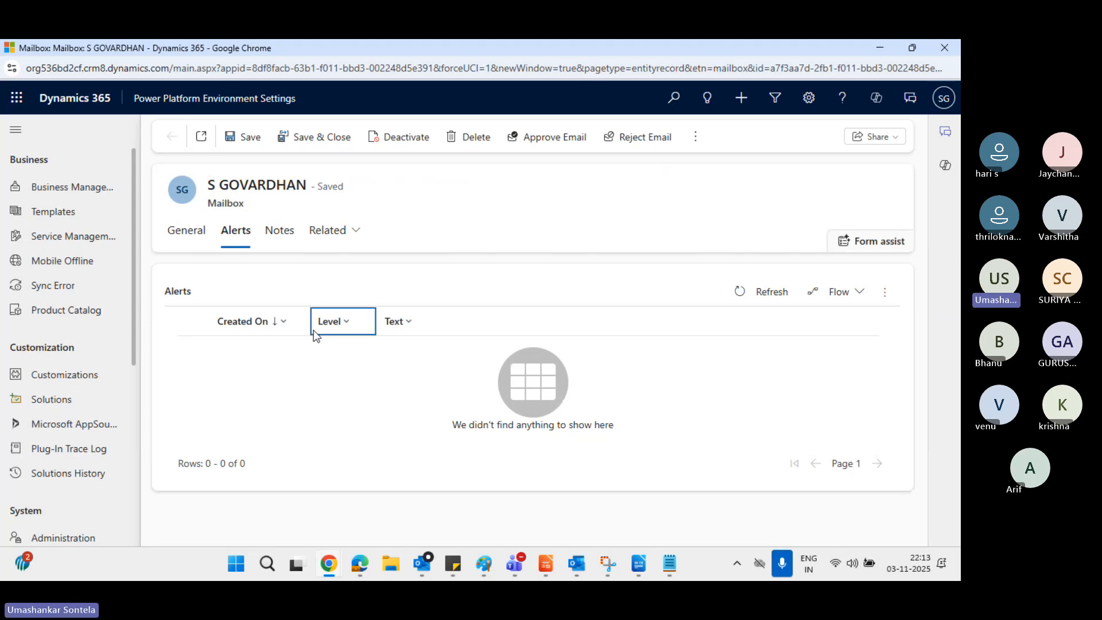
click(697, 138)
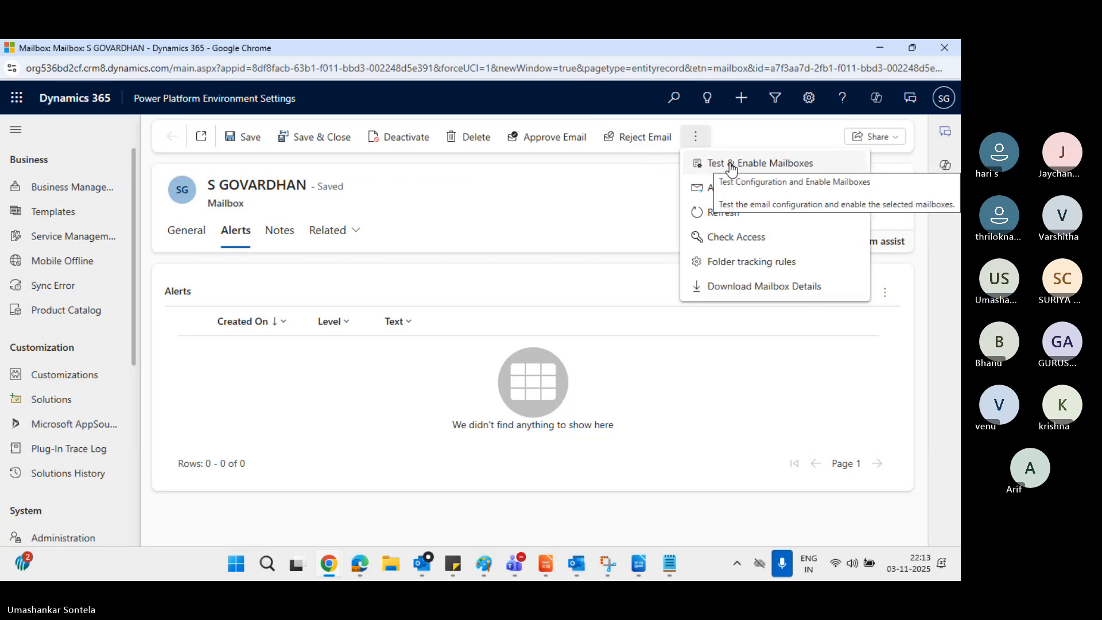
click(743, 186)
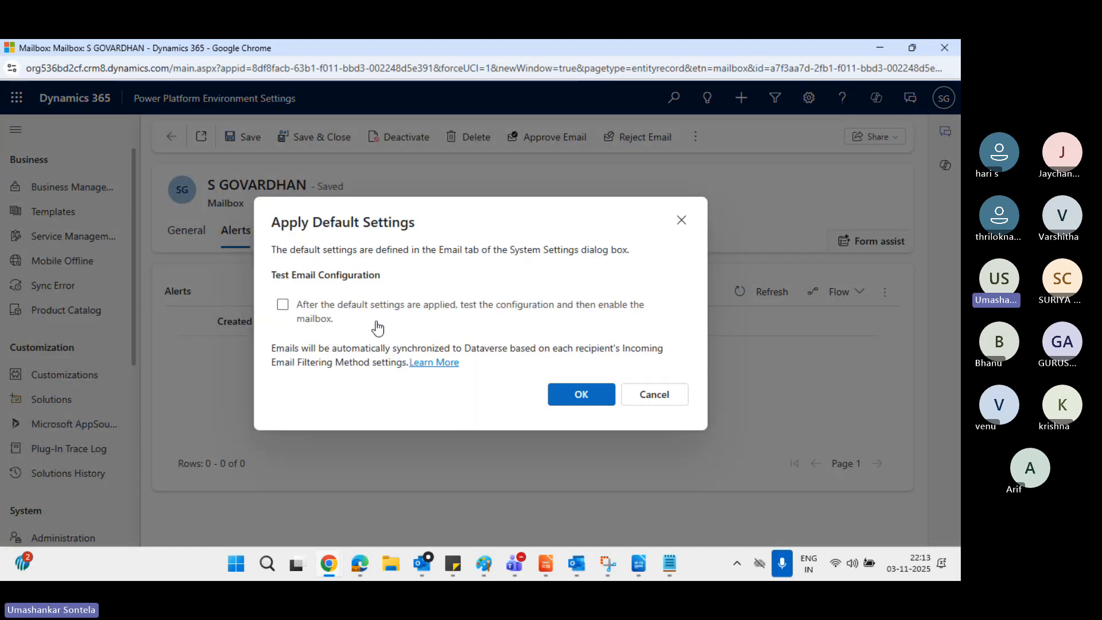
click(283, 305)
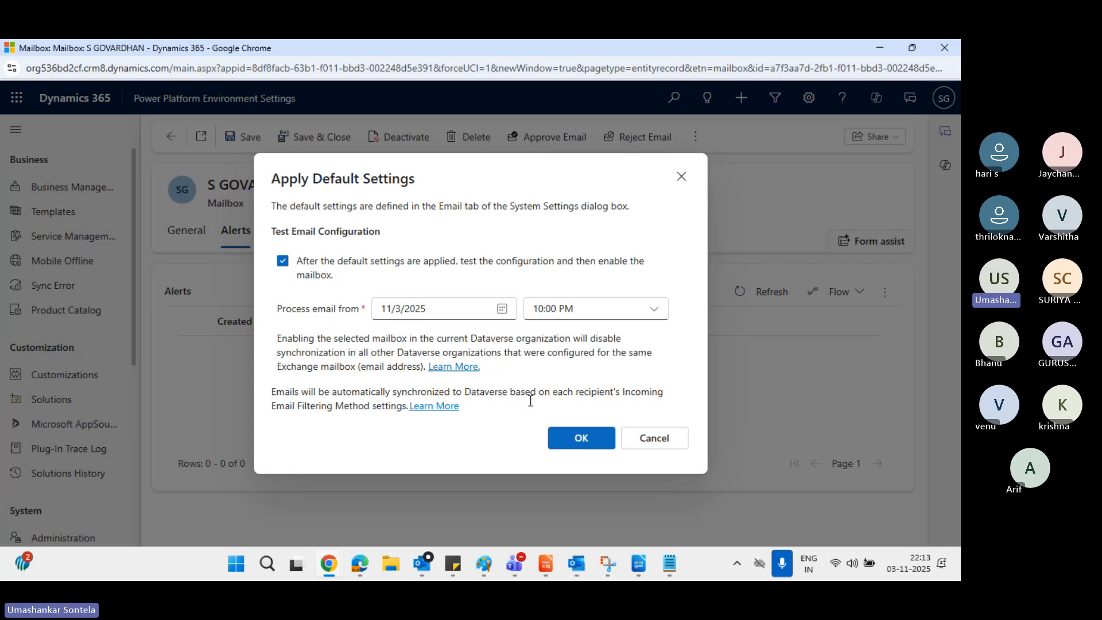
click(582, 434)
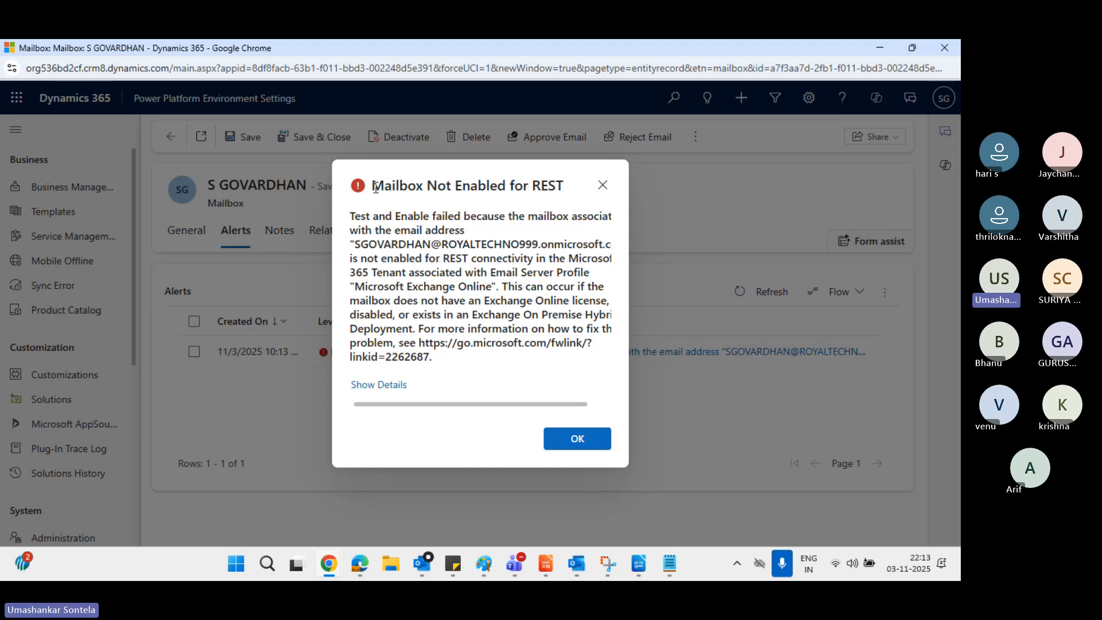
drag(371, 185, 562, 188)
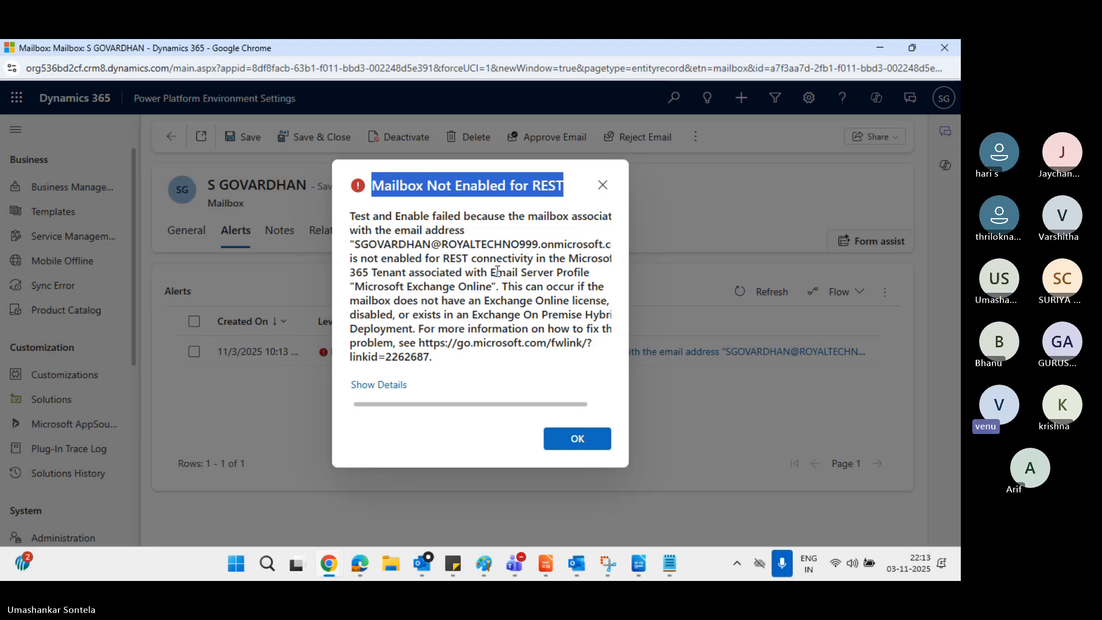
mouse_move(491, 272)
mouse_down()
mouse_move(577, 274)
mouse_move(494, 290)
mouse_up()
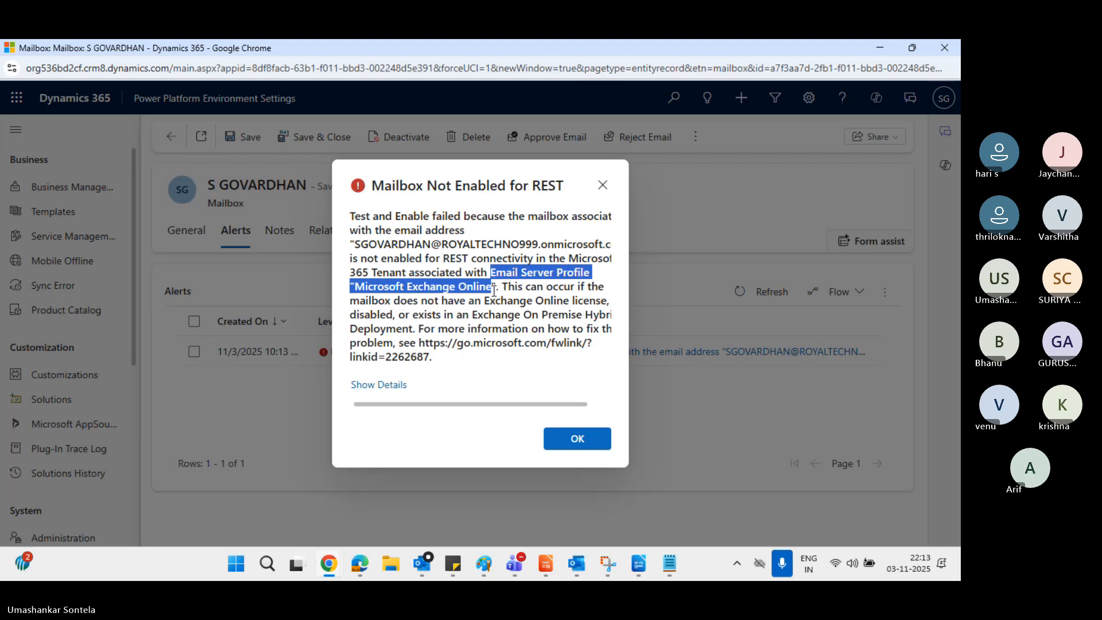
click(577, 438)
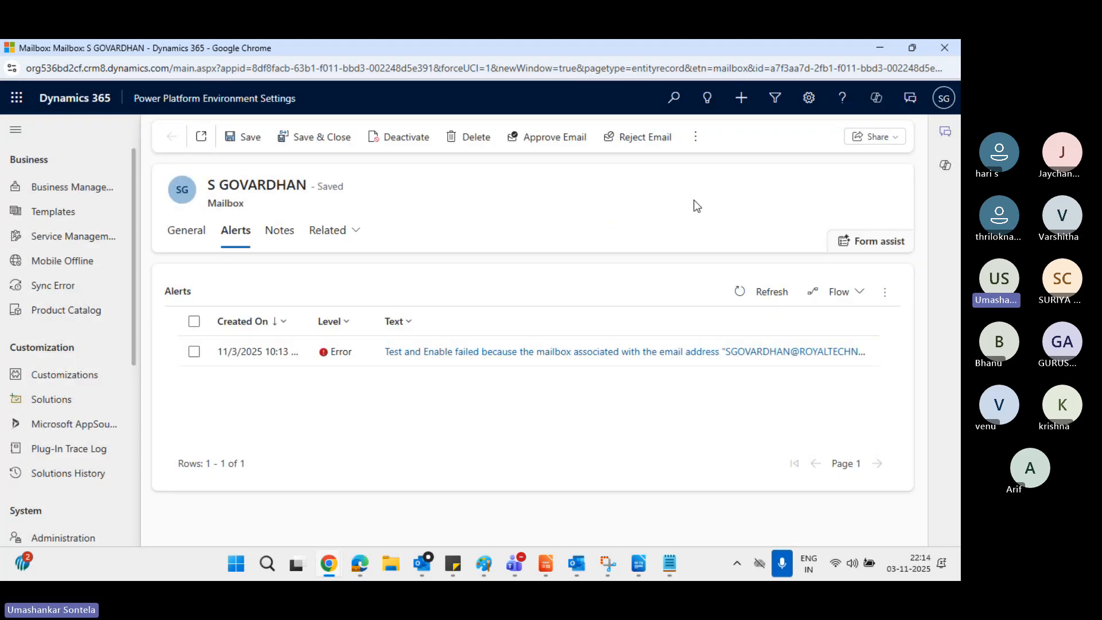
Run Test & Enable Mailboxes for the mailbox, processing email from 11/3/2025 10:00 PM, and dismiss the message
click(696, 137)
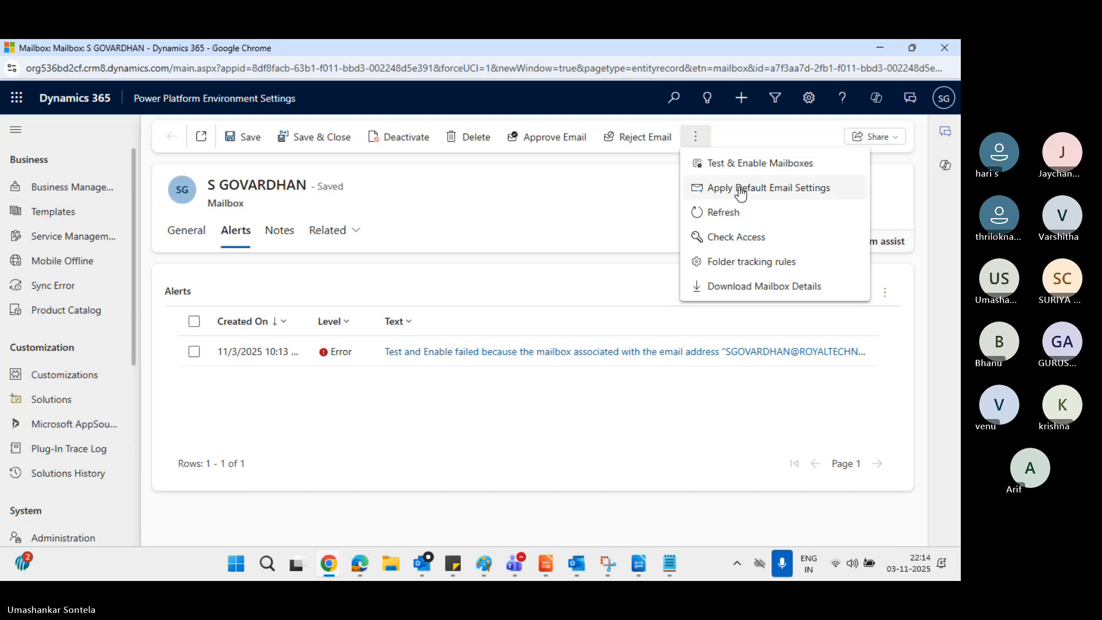
click(736, 168)
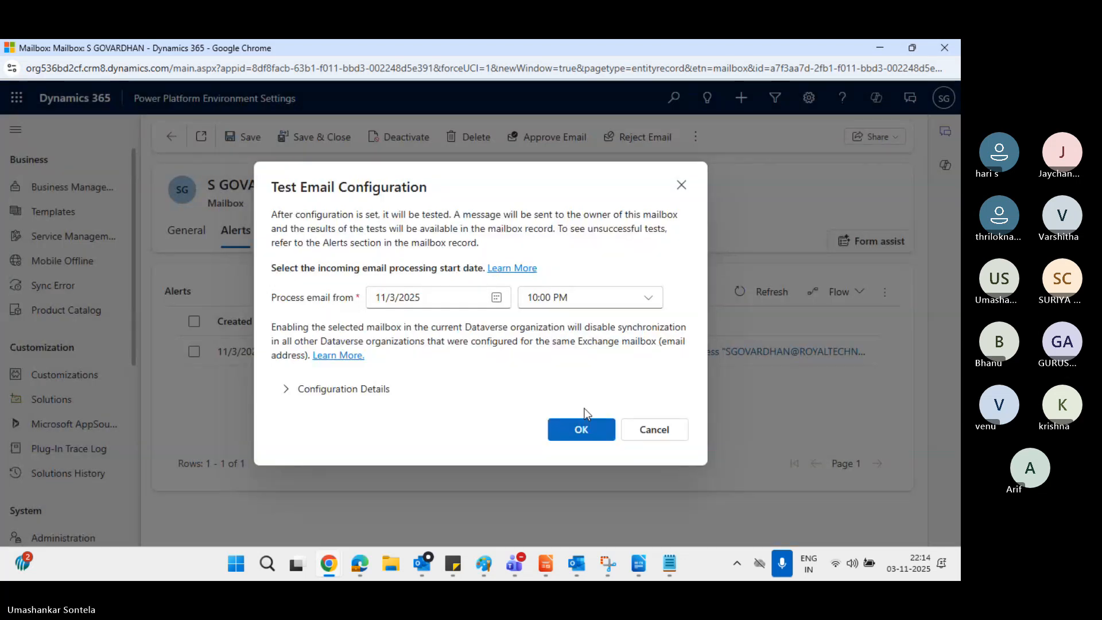
click(581, 430)
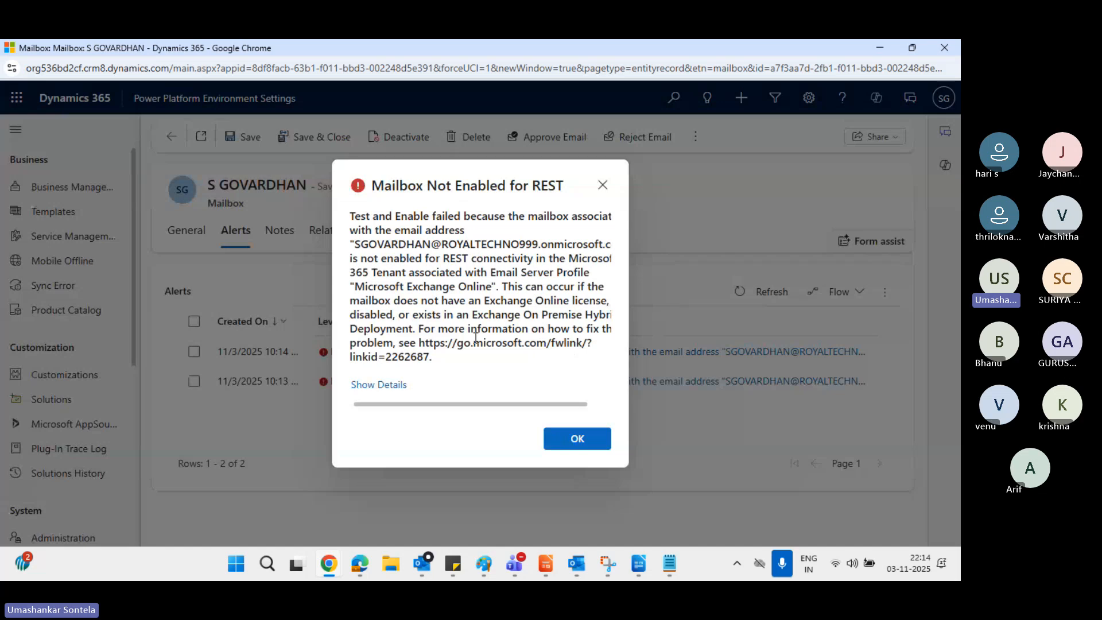
click(574, 439)
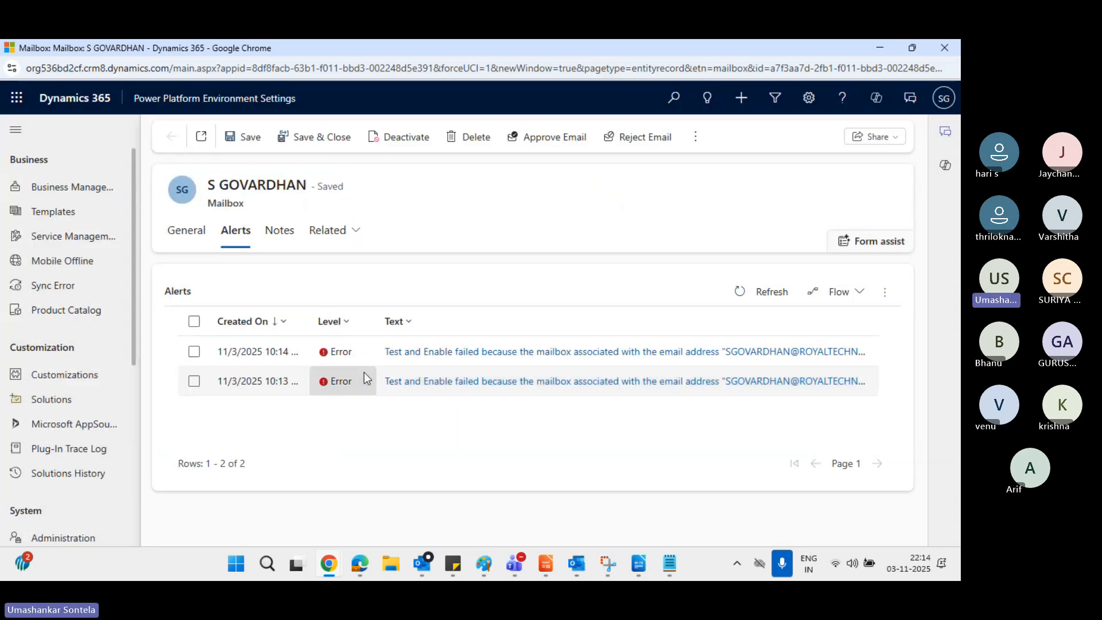
Review the mailbox's general settings, and check the actions offered for the Microsoft Exchange Online profile in the Power Platform admin center
click(176, 235)
scroll(409, 364, down, 5)
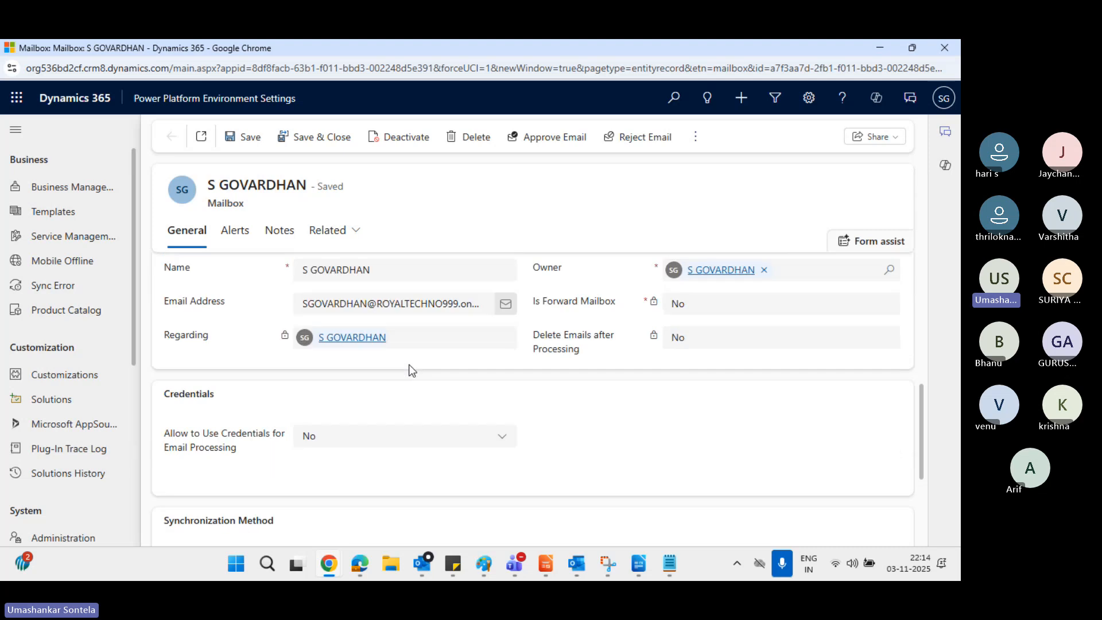
scroll(409, 367, down, 3)
click(377, 402)
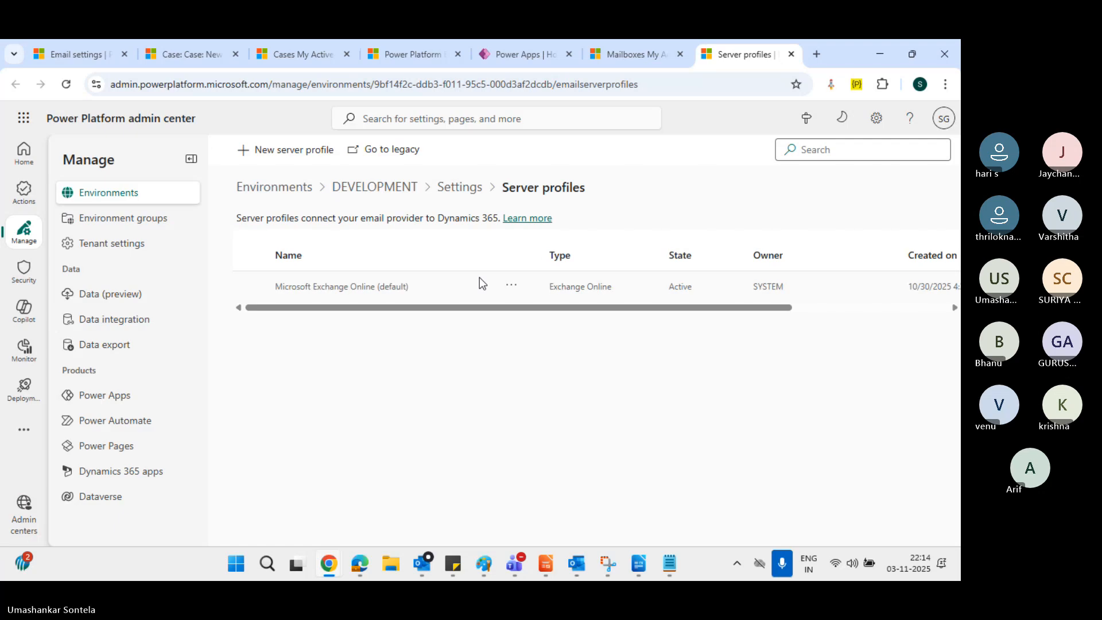
click(510, 287)
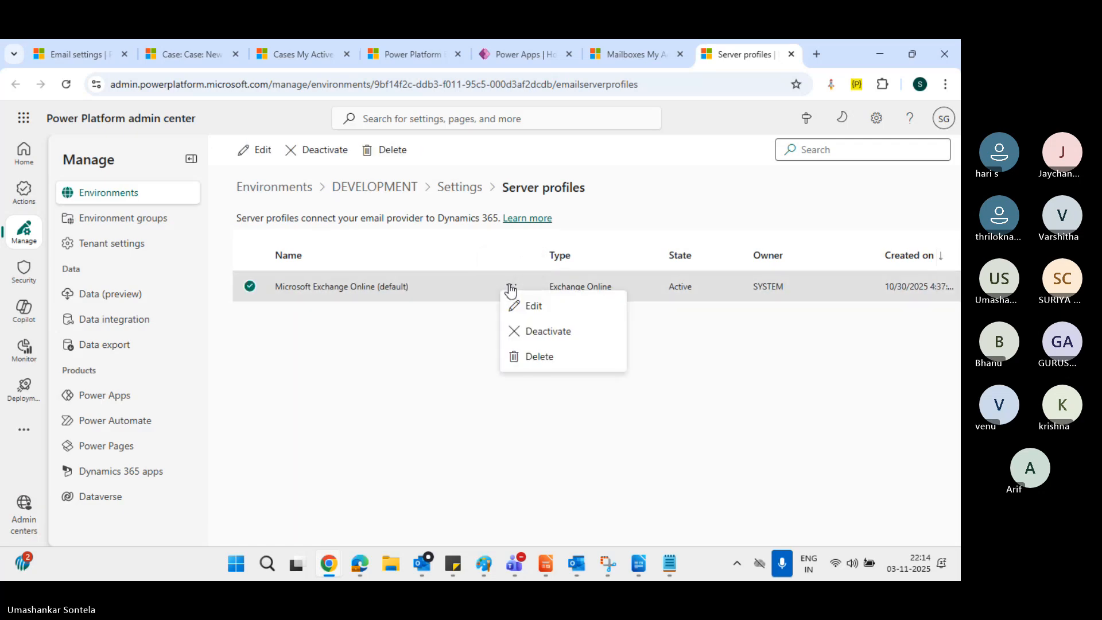
click(351, 287)
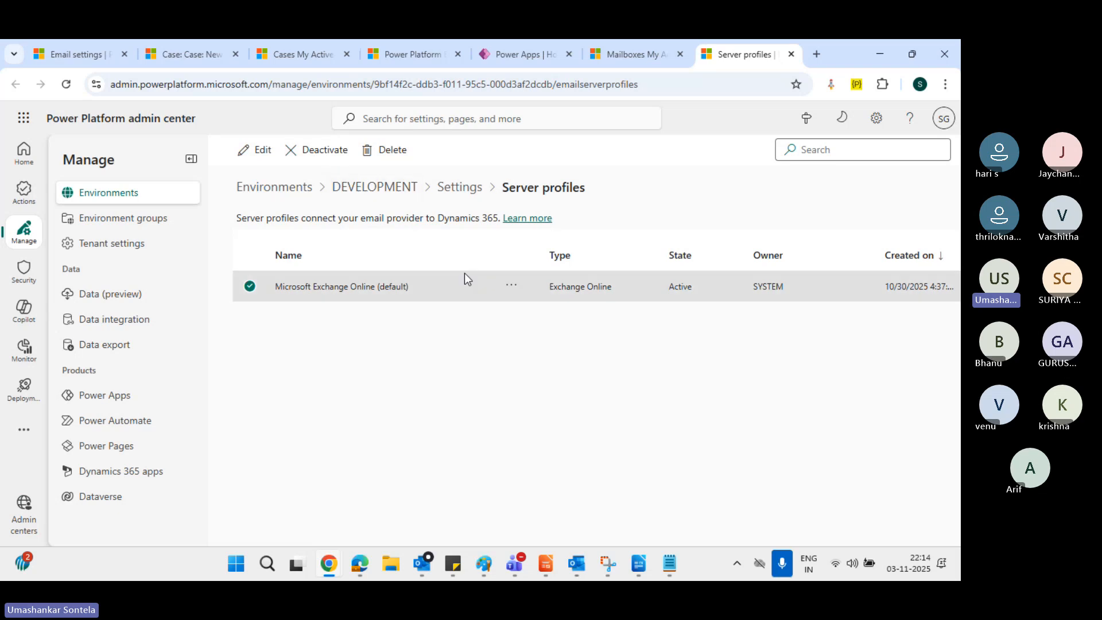
Switch to Dynamics 365, show the active email server profiles, and activate the Microsoft Exchange Online profile
click(633, 56)
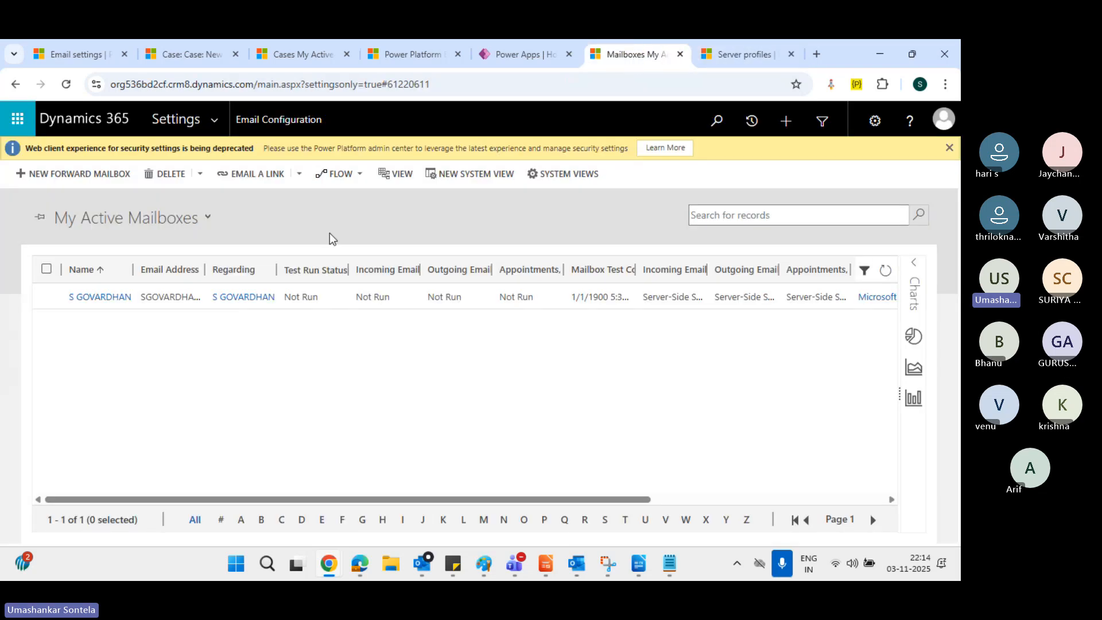
click(16, 86)
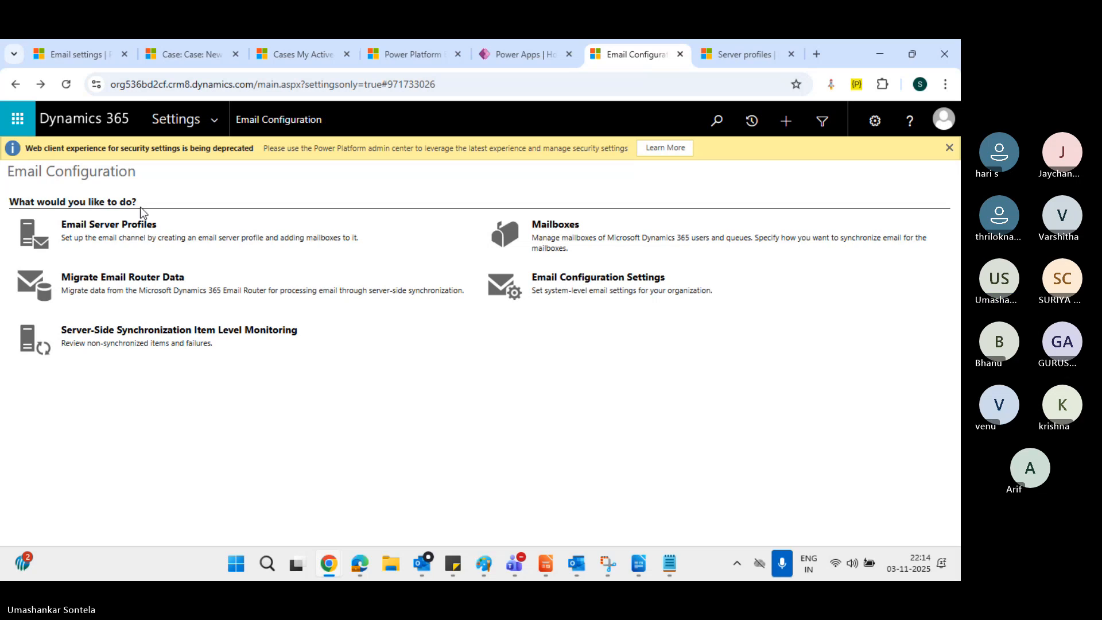
click(138, 227)
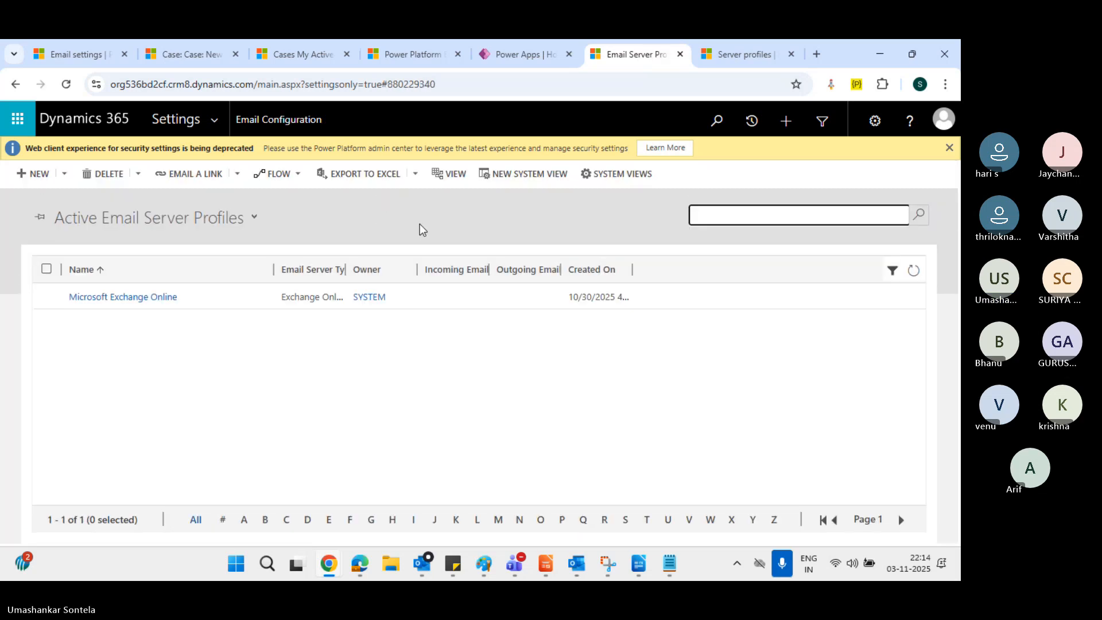
click(47, 296)
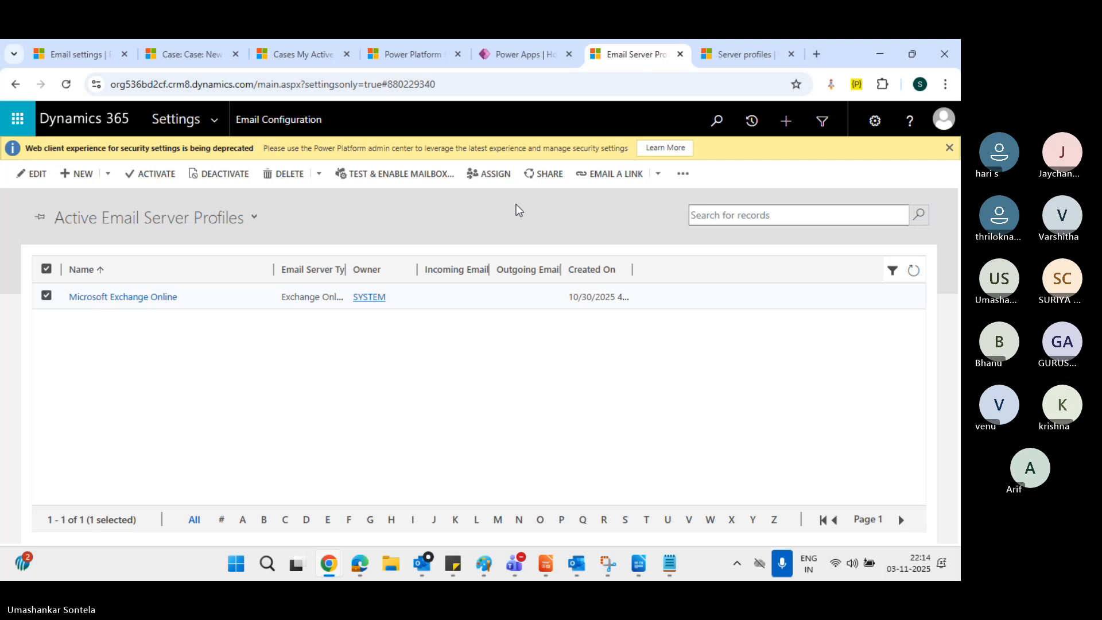
click(166, 179)
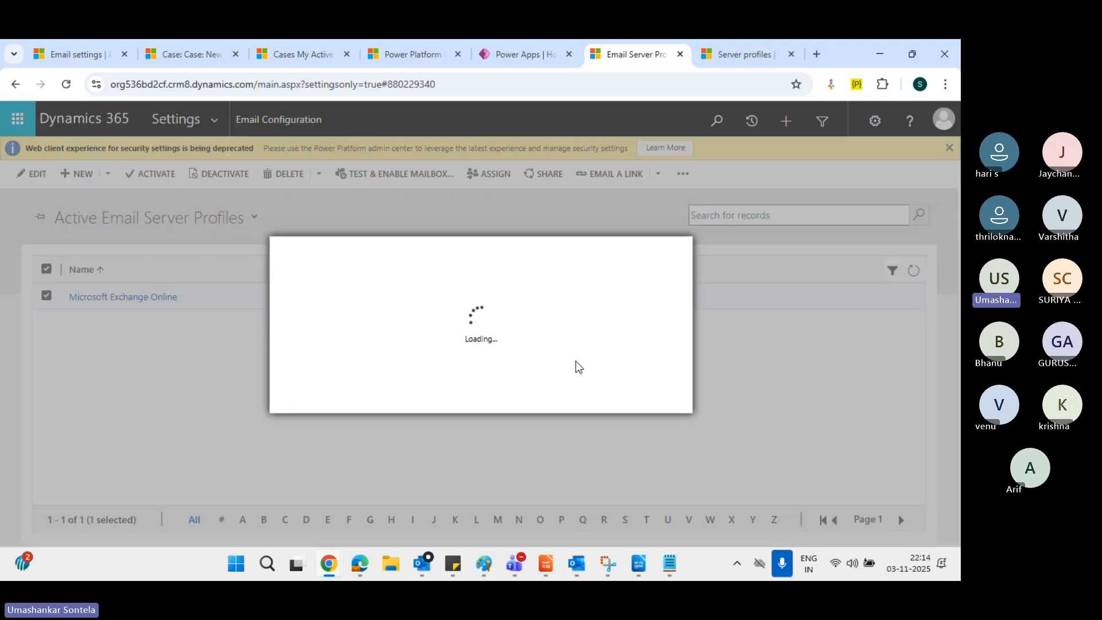
click(604, 399)
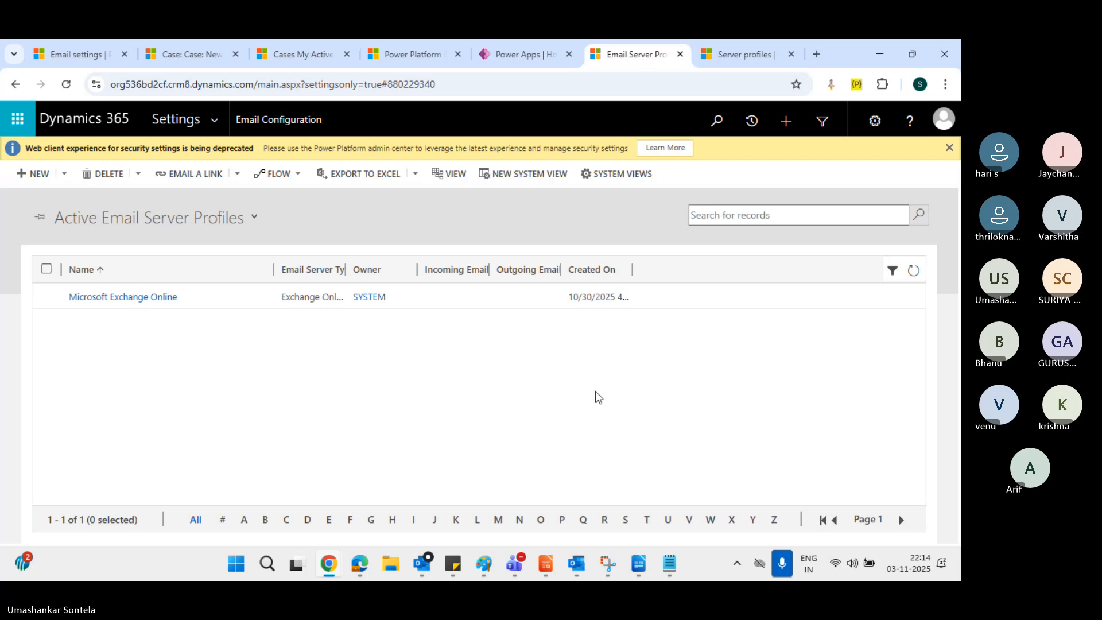
Run Test & Enable Mailboxes for the Microsoft Exchange Online profile with the switch to syncing with this organization kept enabled
click(47, 296)
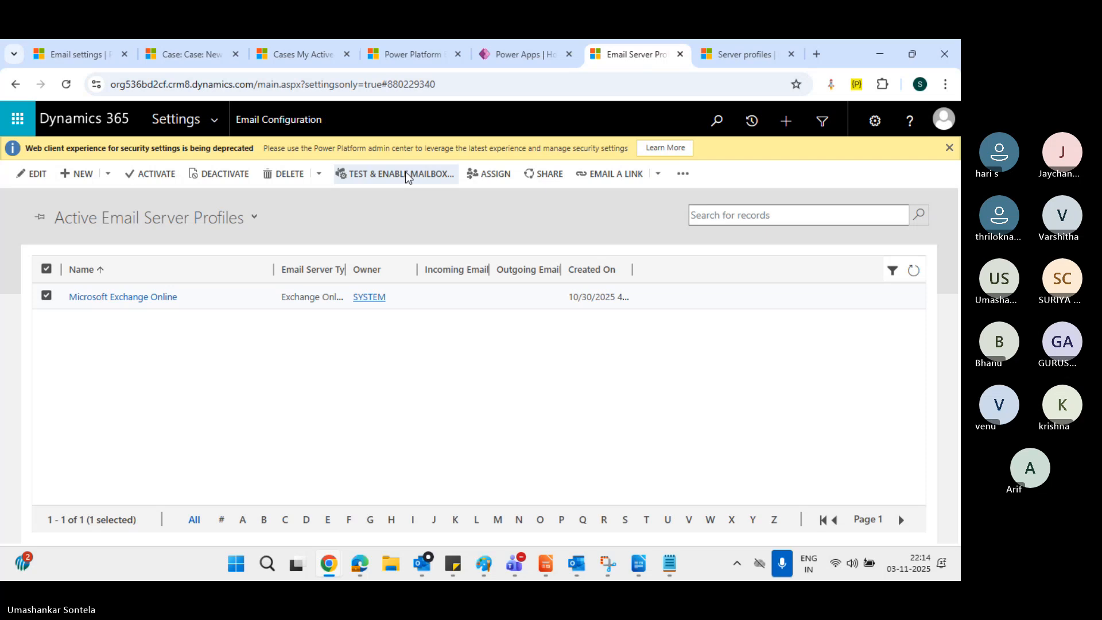
click(406, 174)
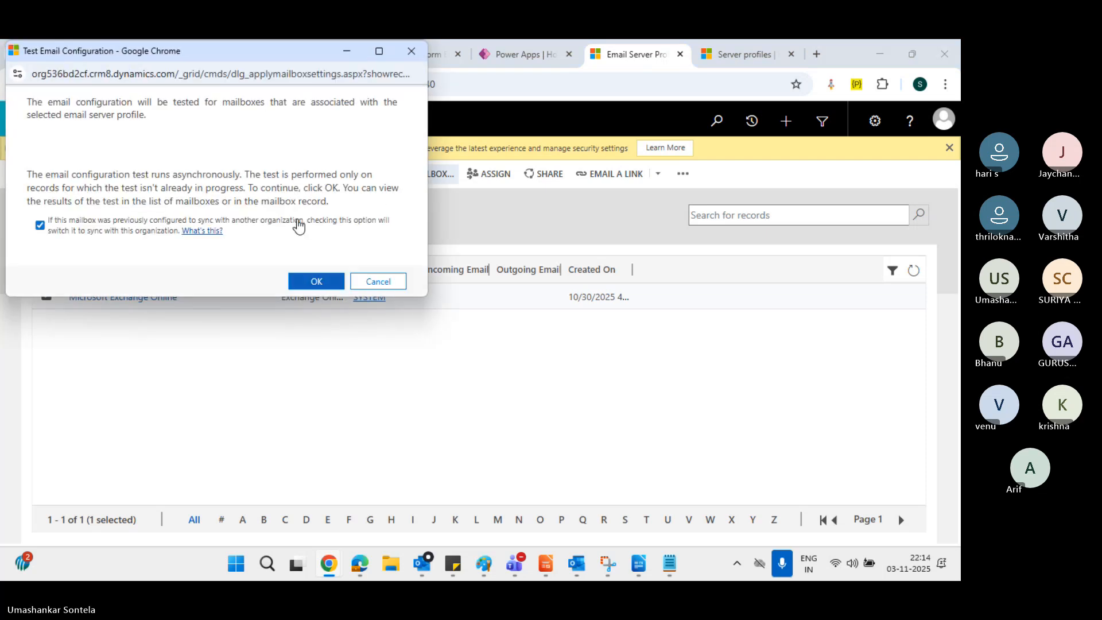
click(311, 281)
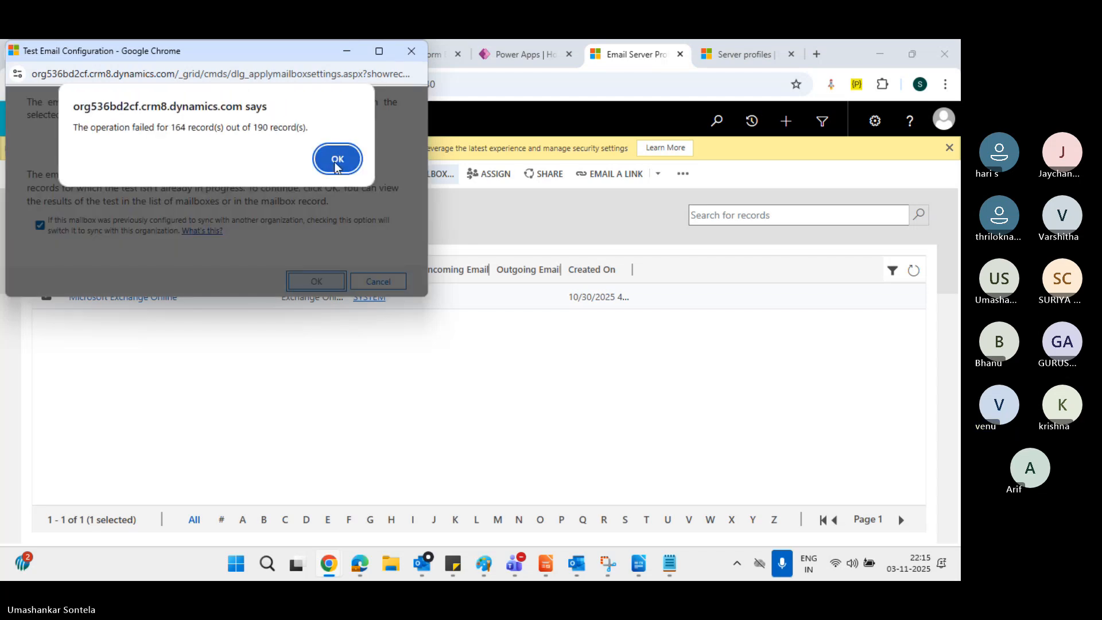
click(358, 165)
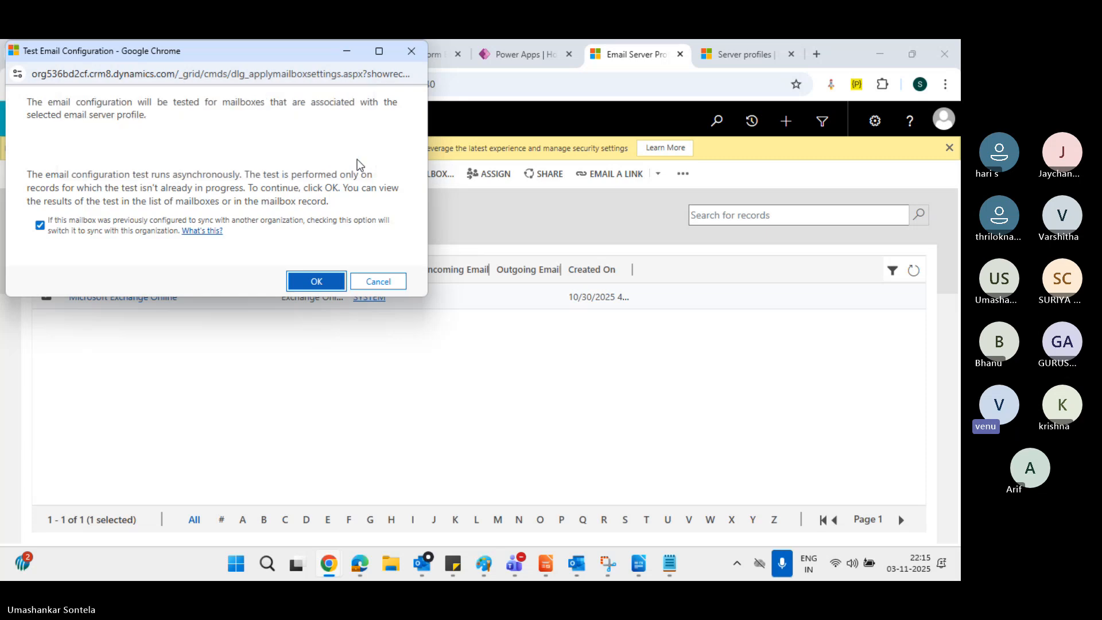
Repeat the email configuration test twice from the same dialog, dismiss each message, and close the dialog
click(315, 283)
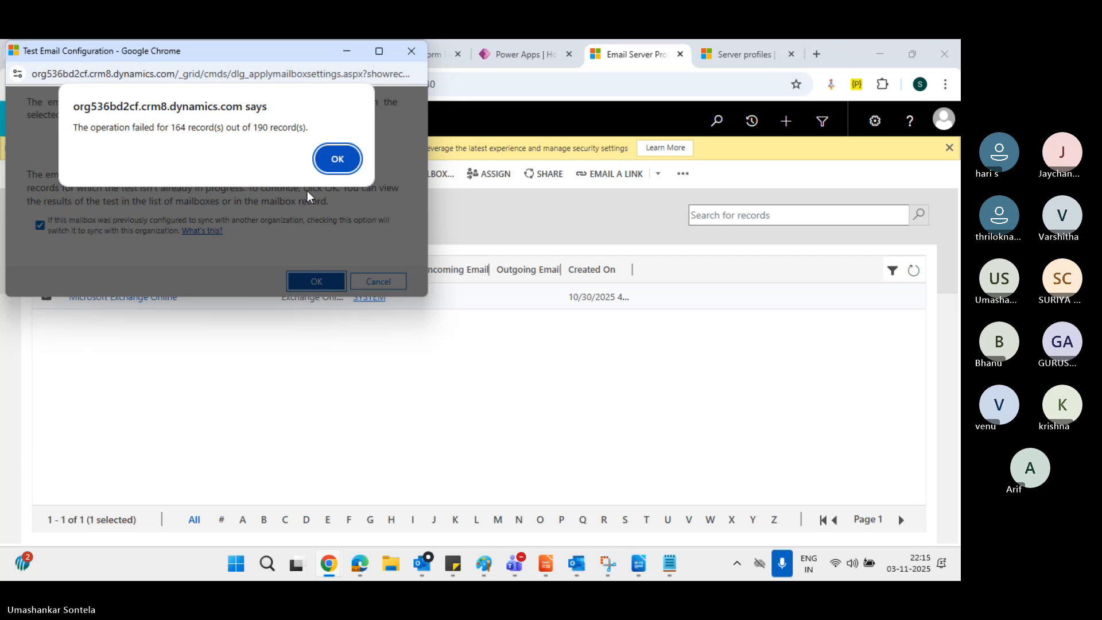
click(336, 164)
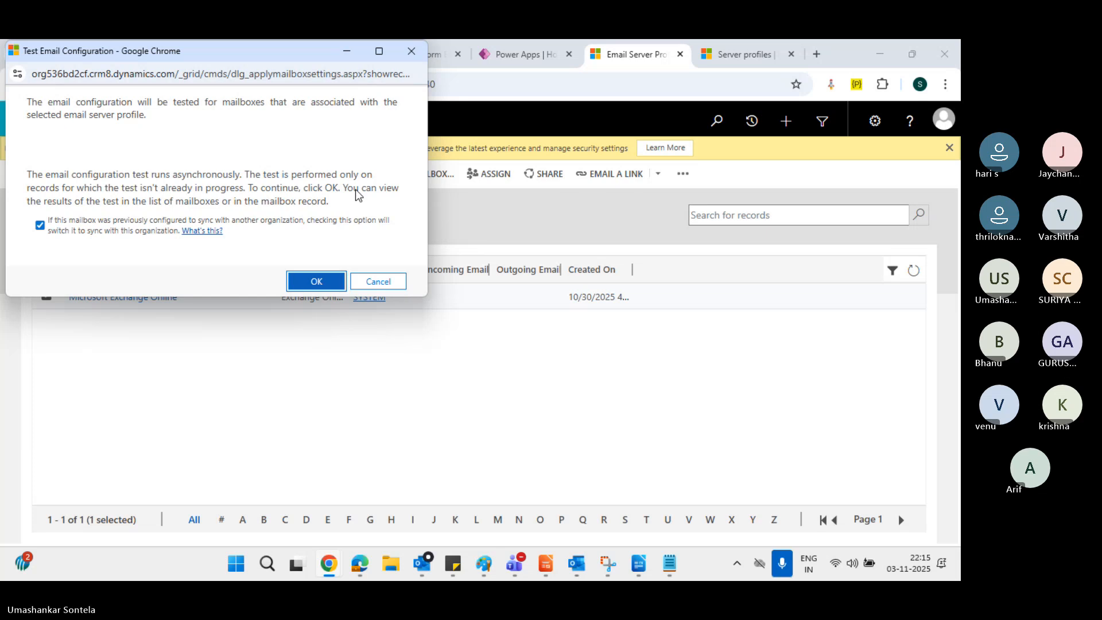
key(Return)
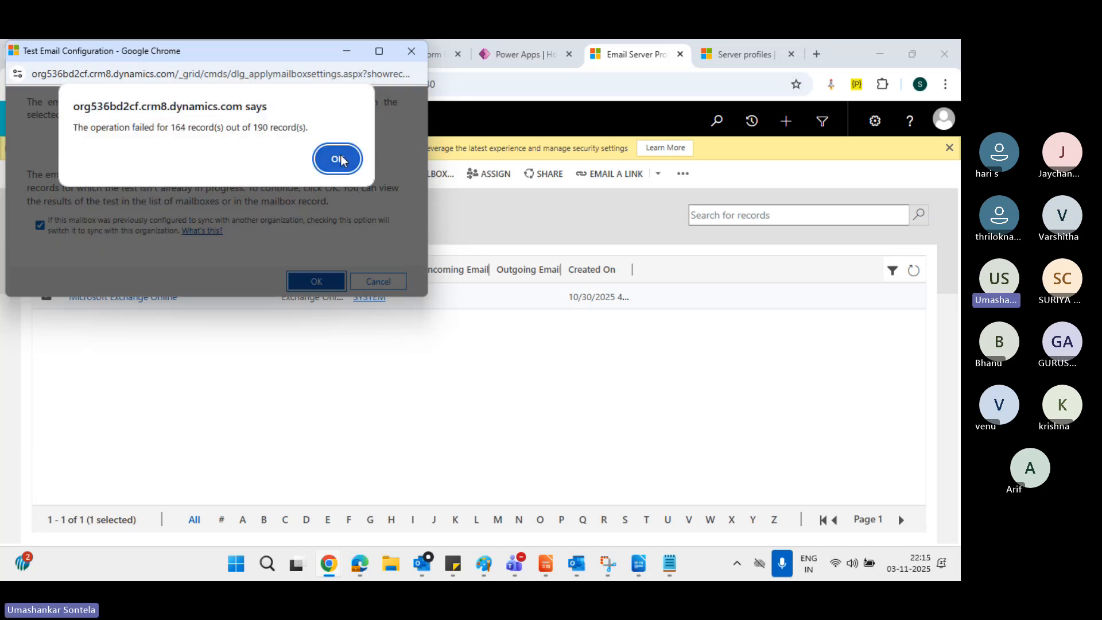
click(340, 160)
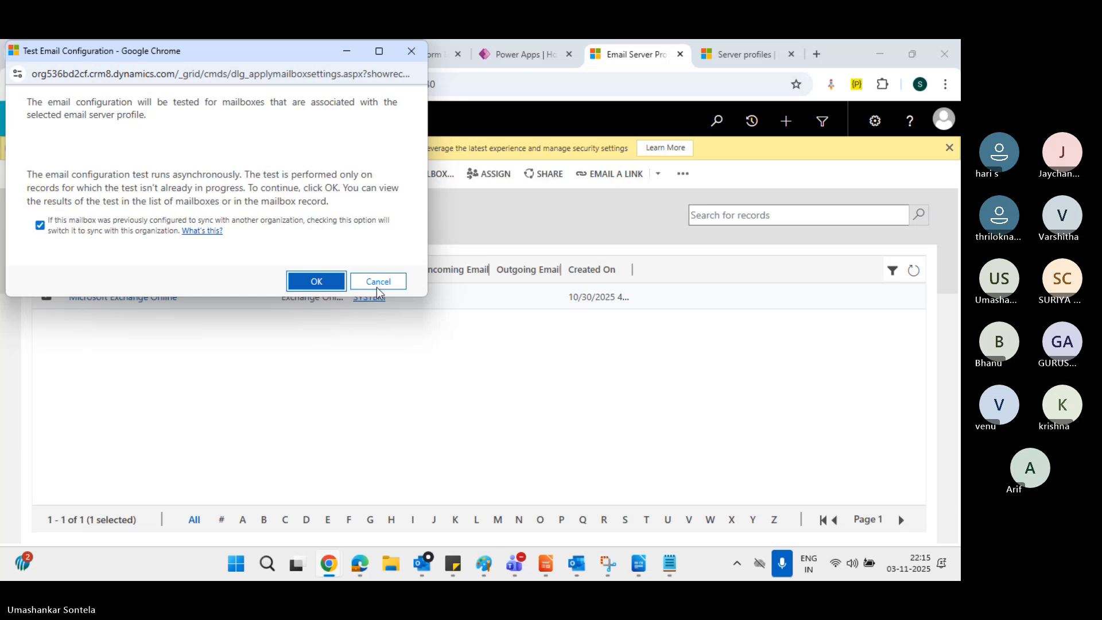
click(412, 51)
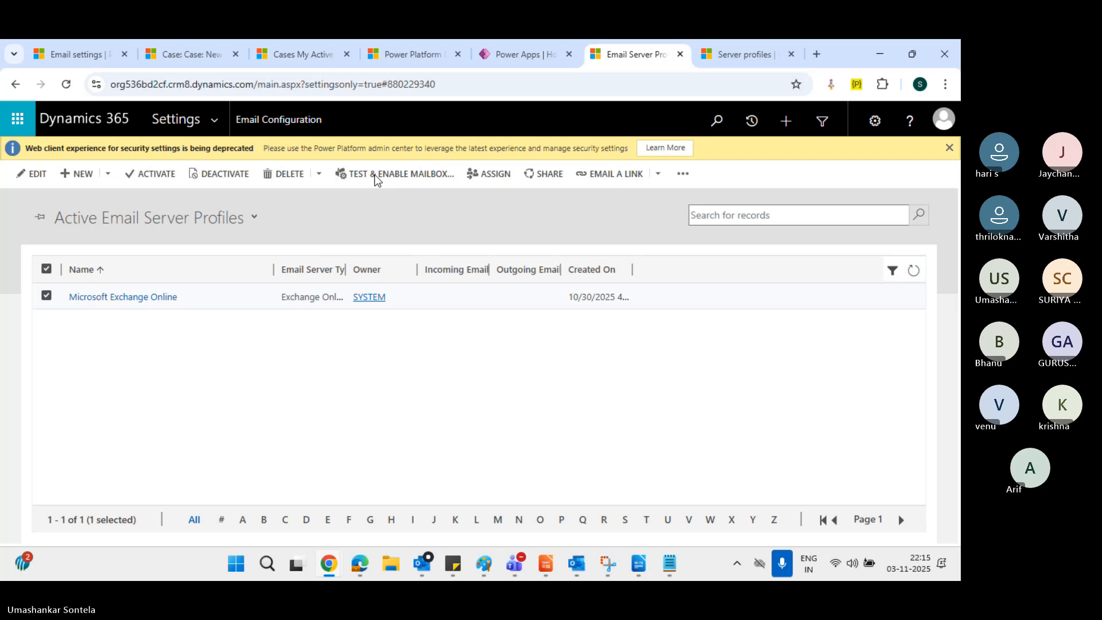
Reopen Test & Enable Mailboxes for the Microsoft Exchange Online profile, run the test once more, and close the dialog
click(390, 175)
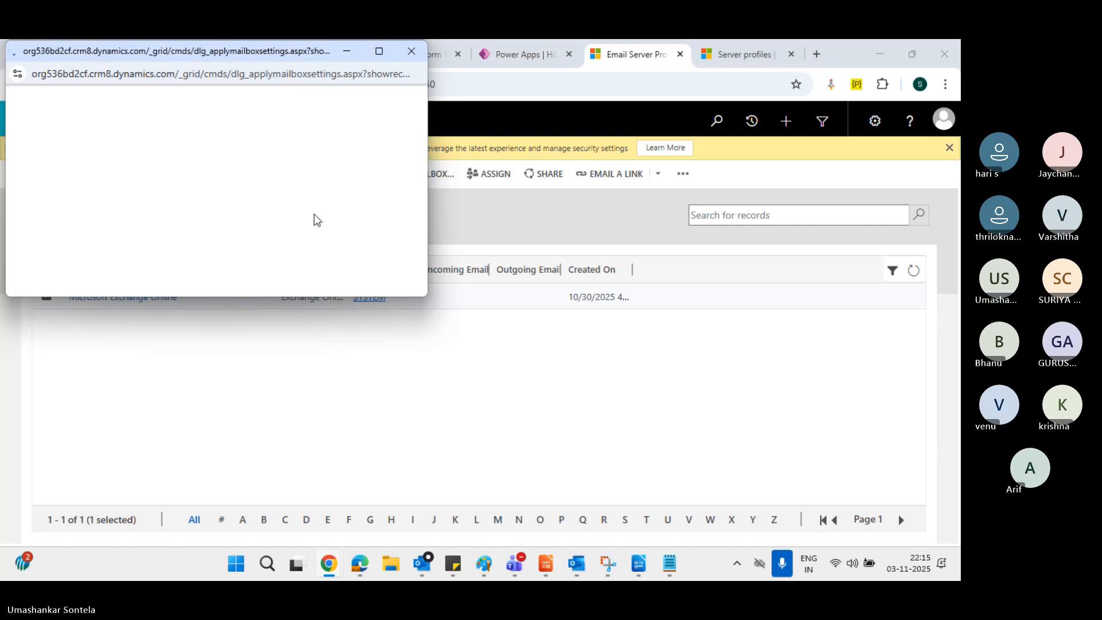
click(258, 229)
click(310, 284)
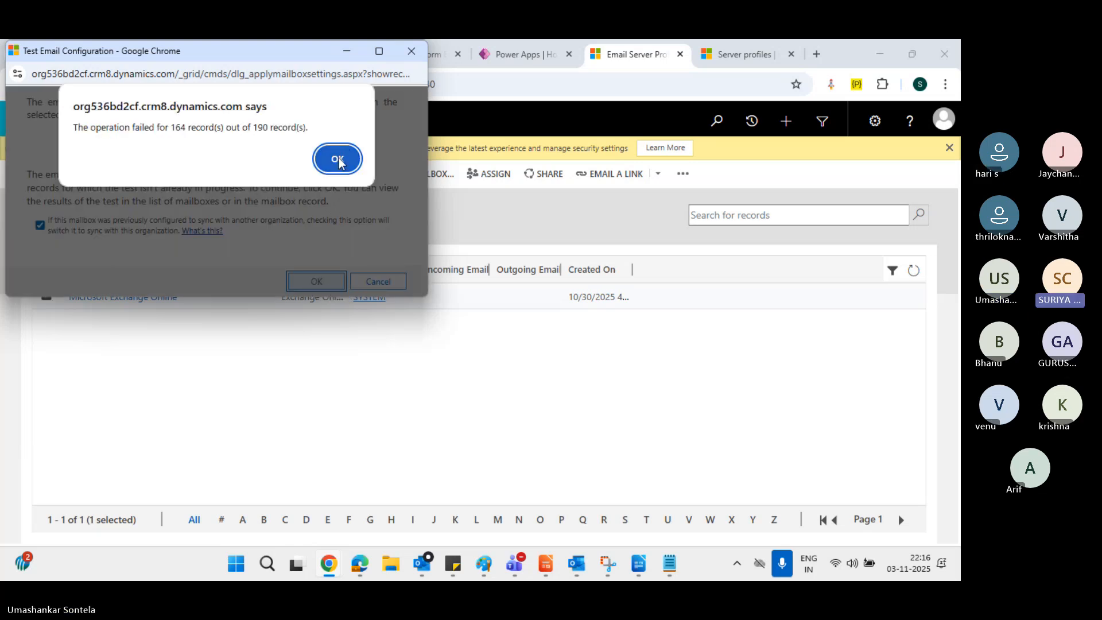
click(337, 159)
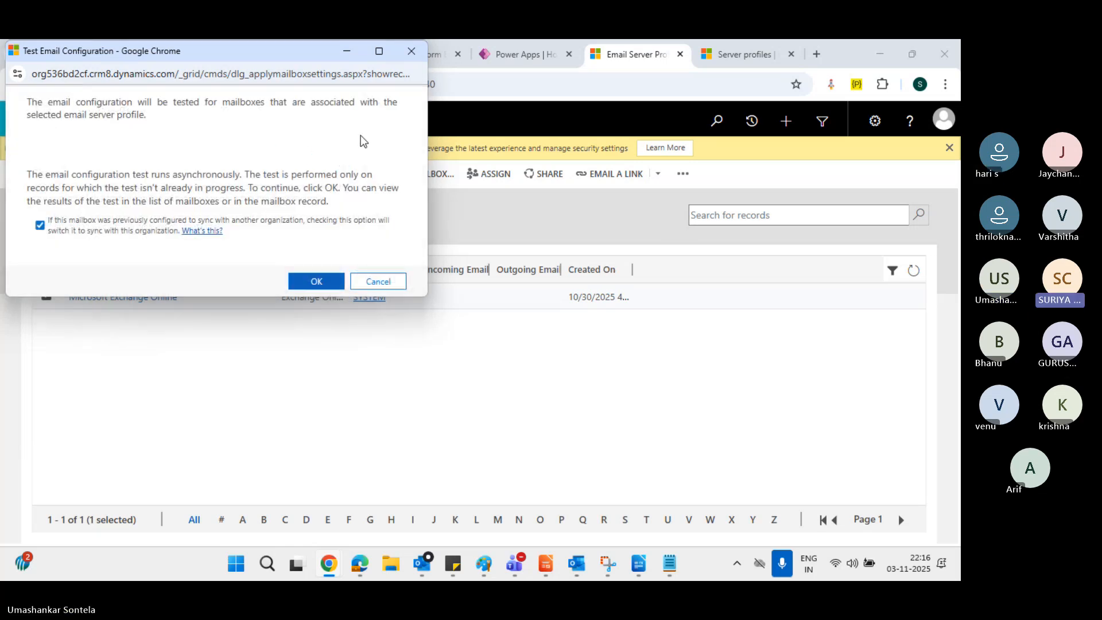
click(411, 50)
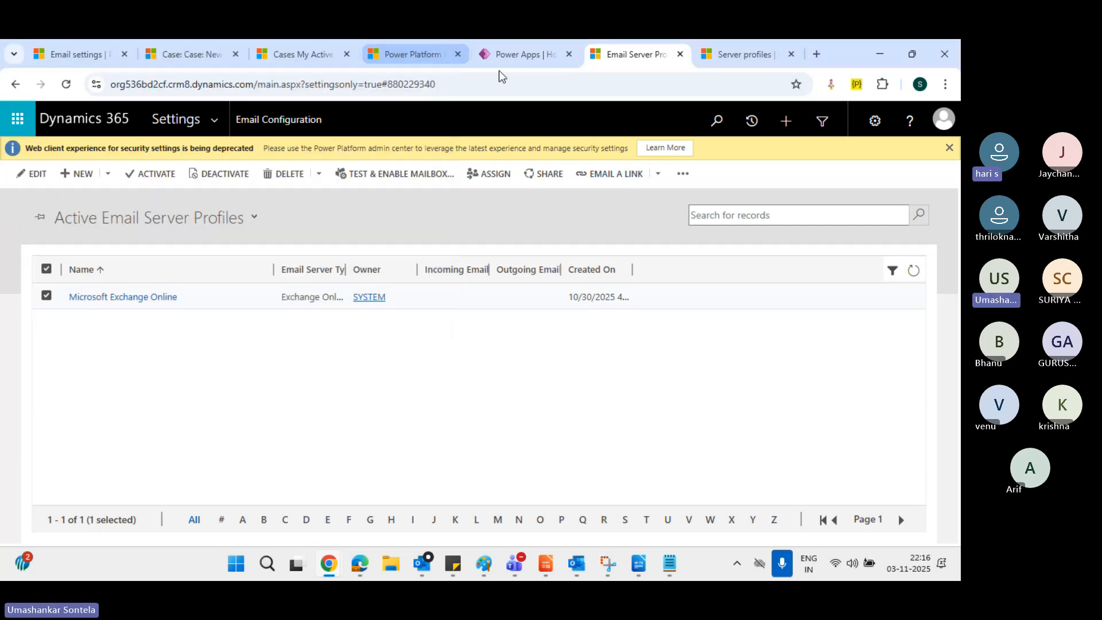
Show My Active Mailboxes from Email Configuration and activate the user's mailbox
click(739, 59)
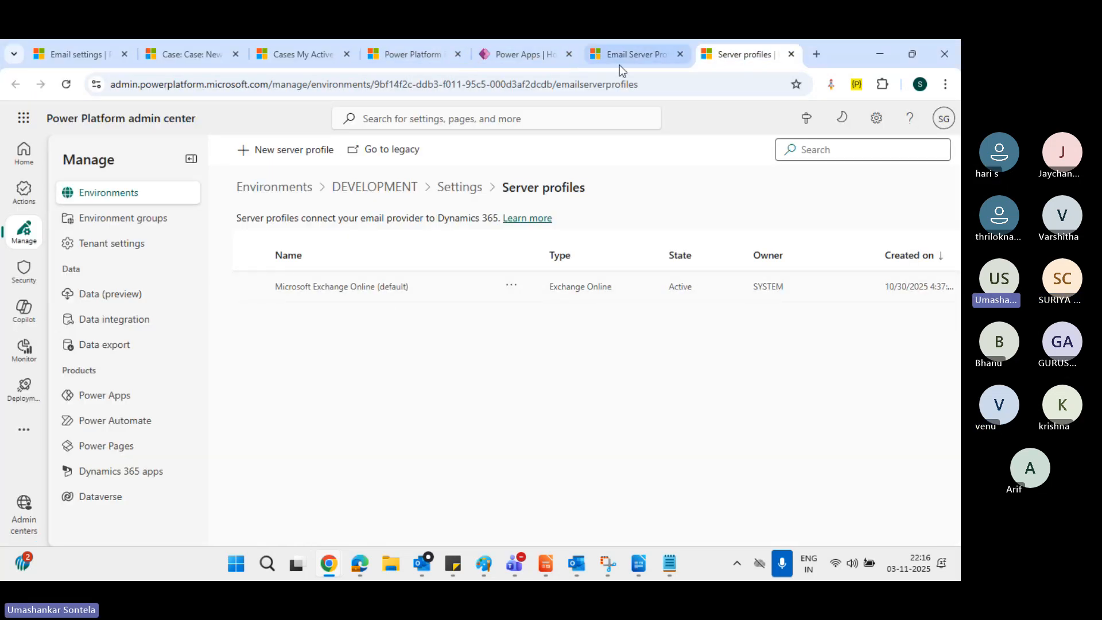
click(622, 56)
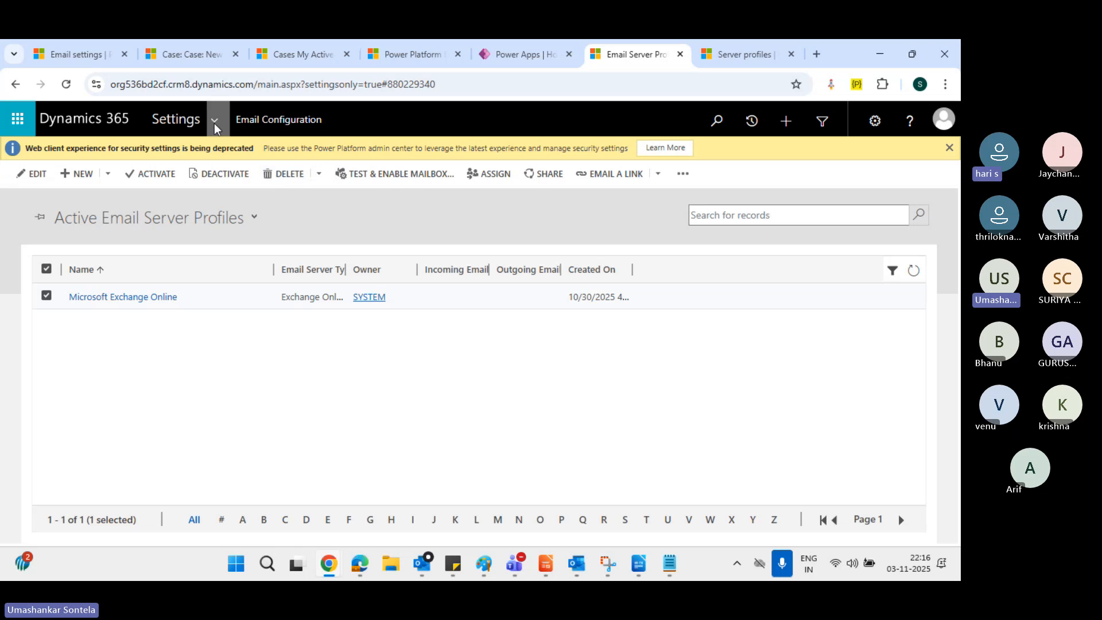
click(274, 121)
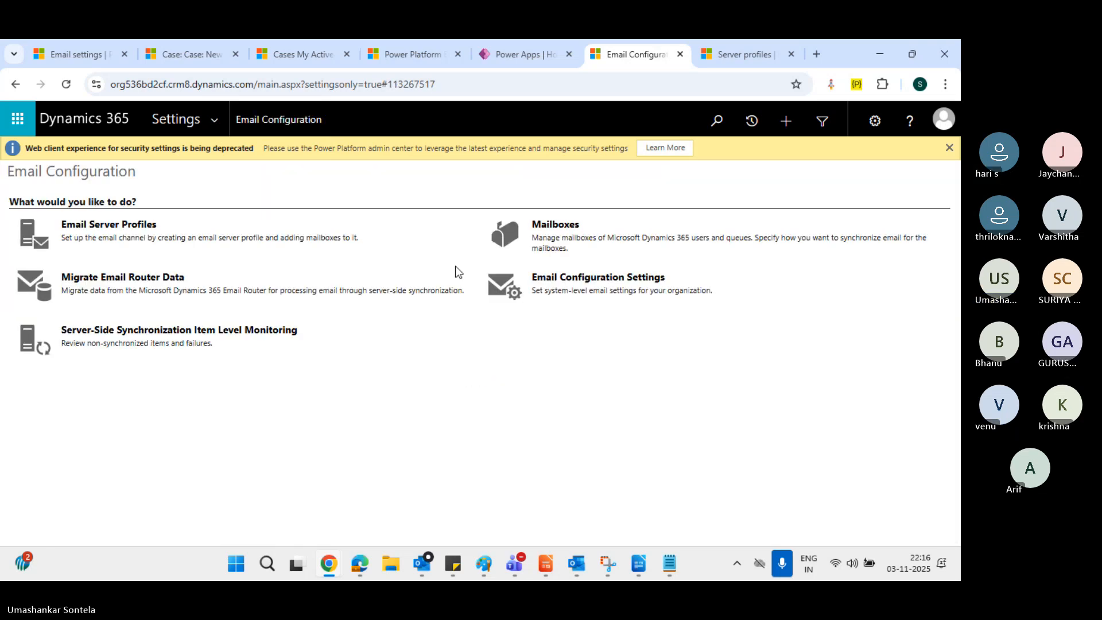
click(557, 238)
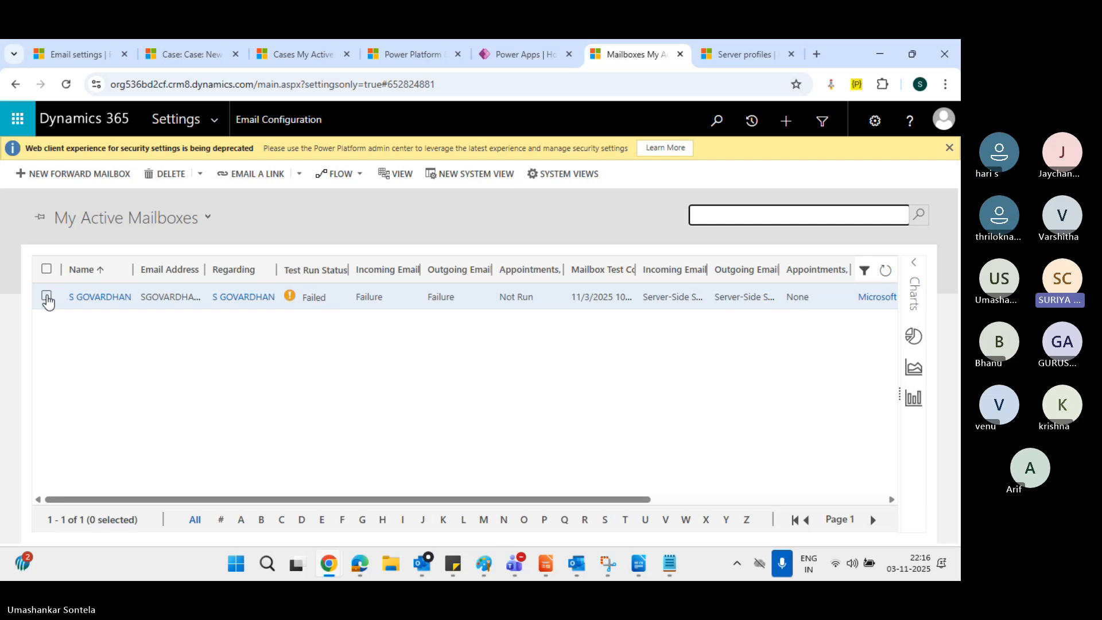
click(46, 297)
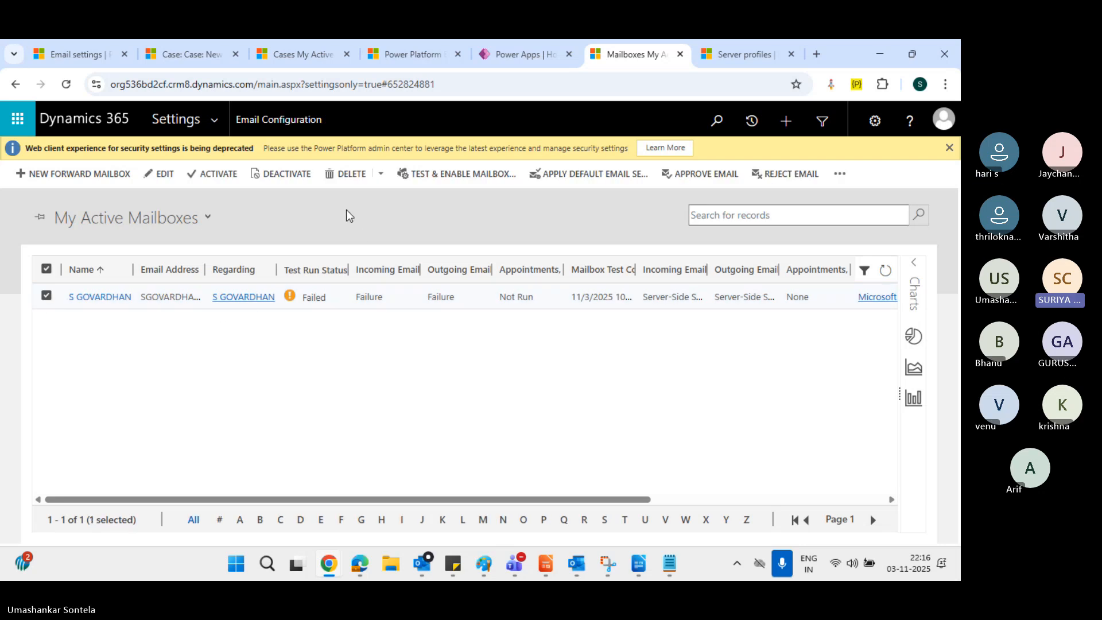
click(214, 173)
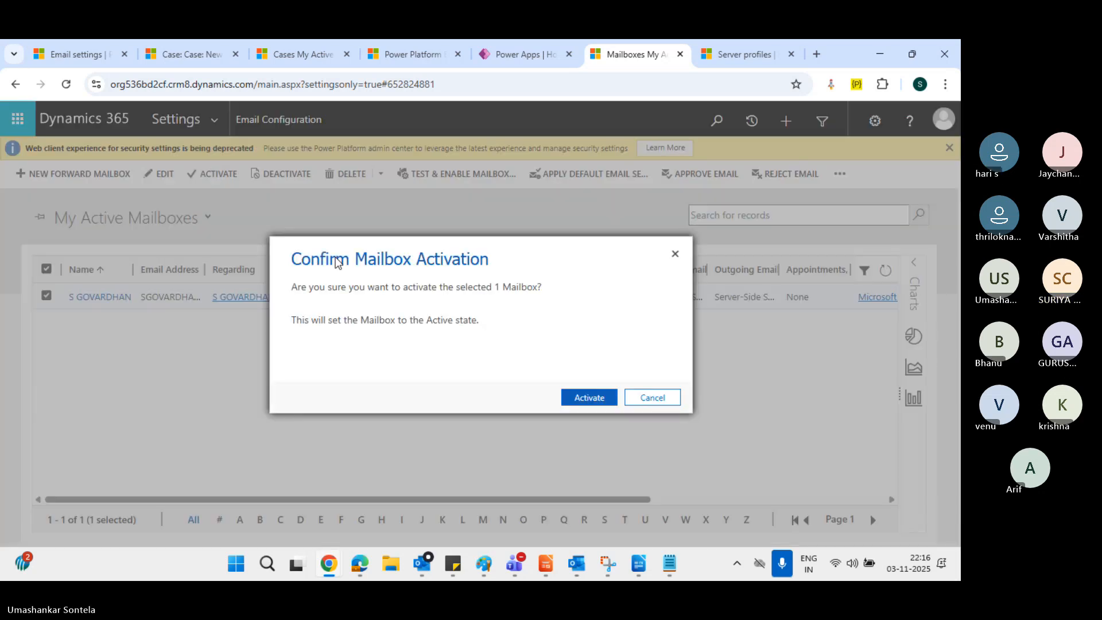
click(570, 397)
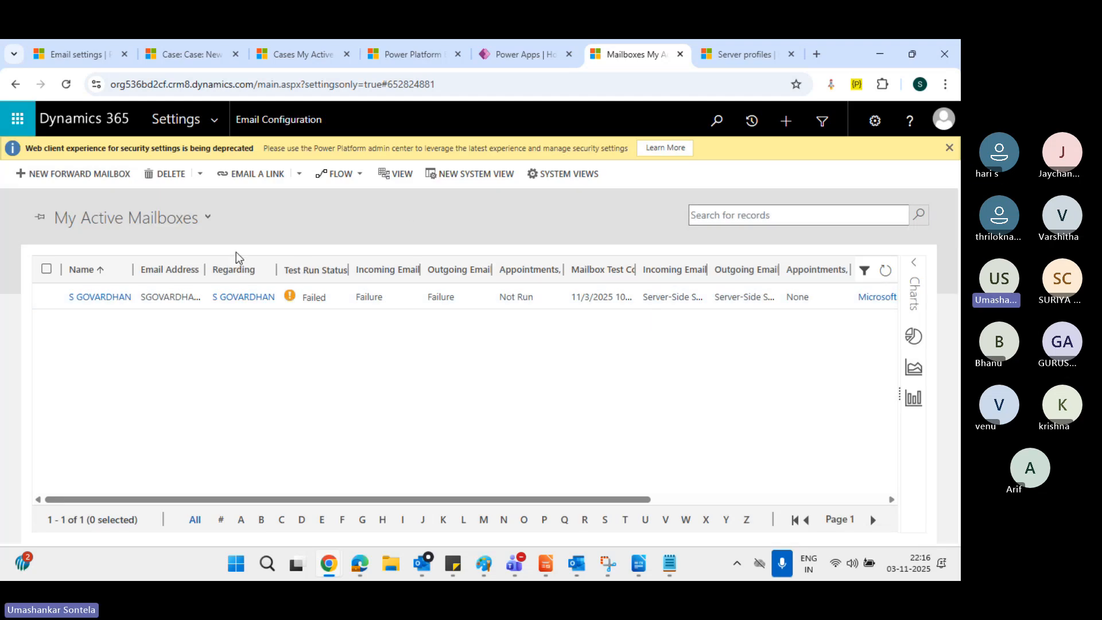
Approve the primary email address of the user's mailbox
click(45, 298)
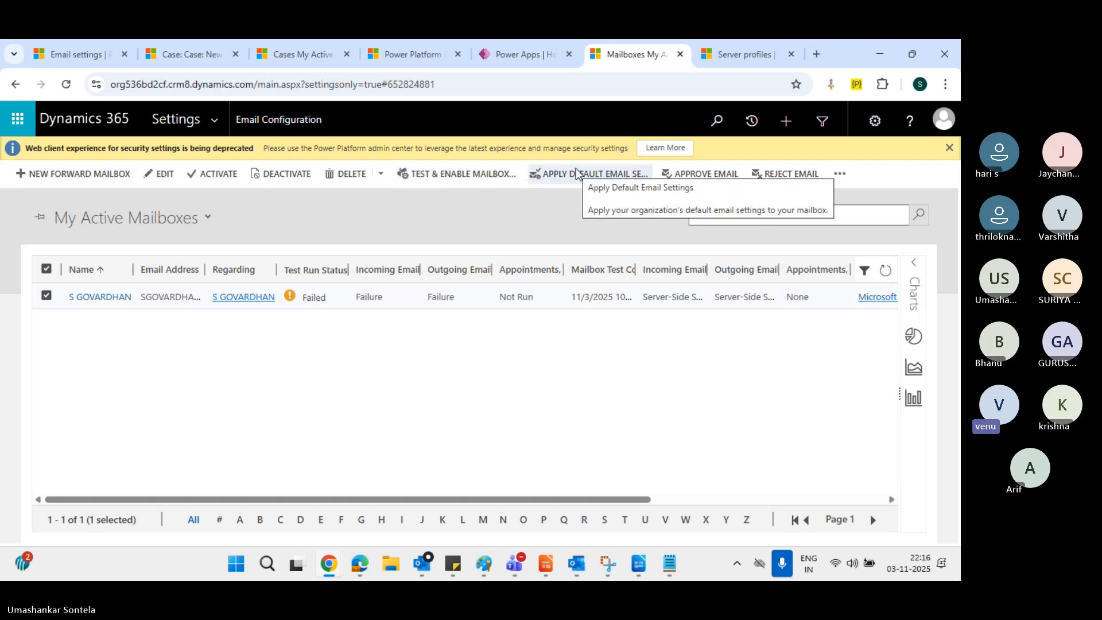
click(690, 175)
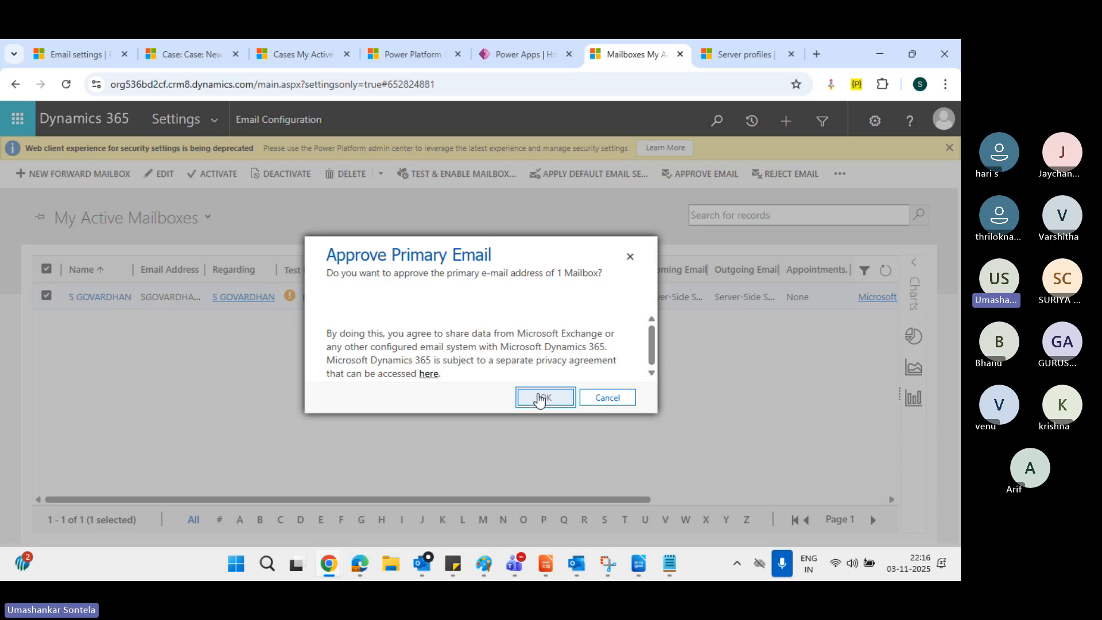
click(540, 397)
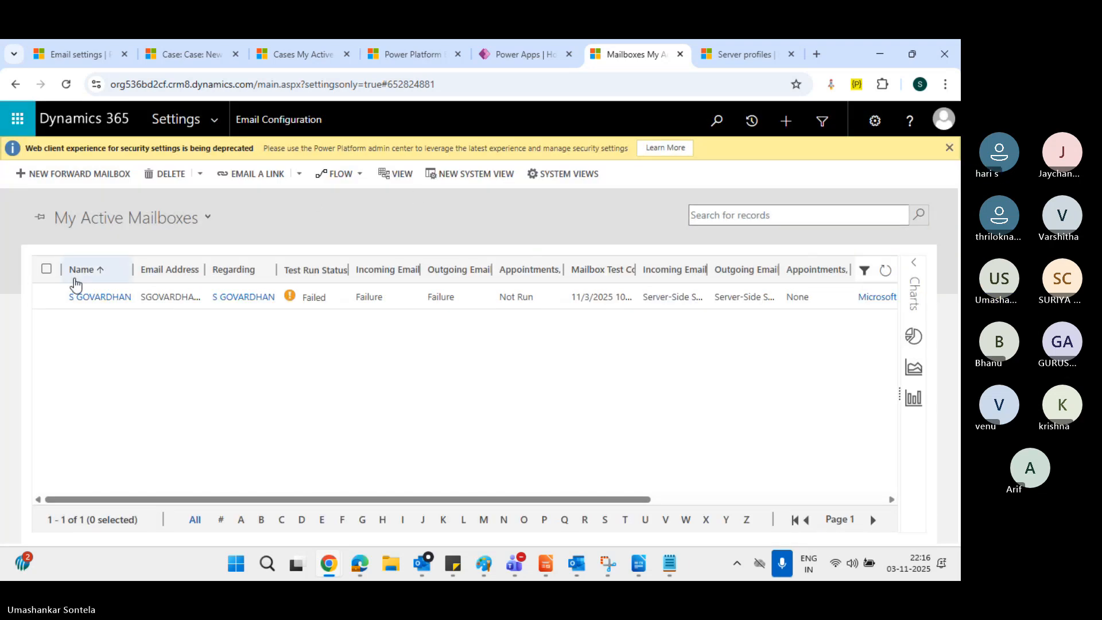
Run Test & Enable Mailboxes from the My Active Mailboxes list with the scope set to all records on the current page
click(47, 296)
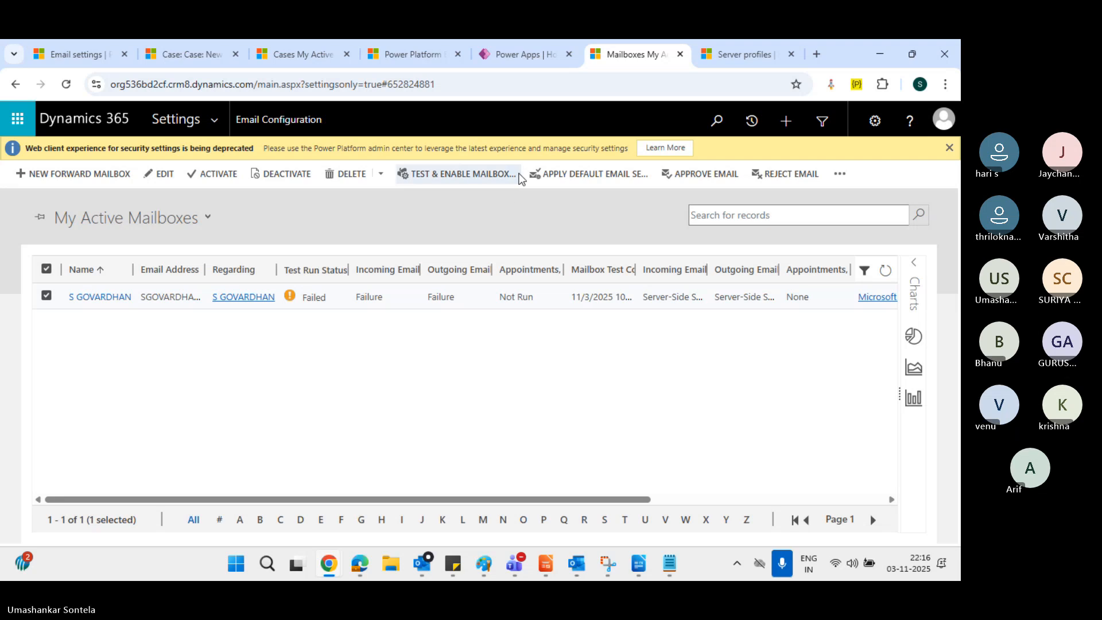
click(472, 173)
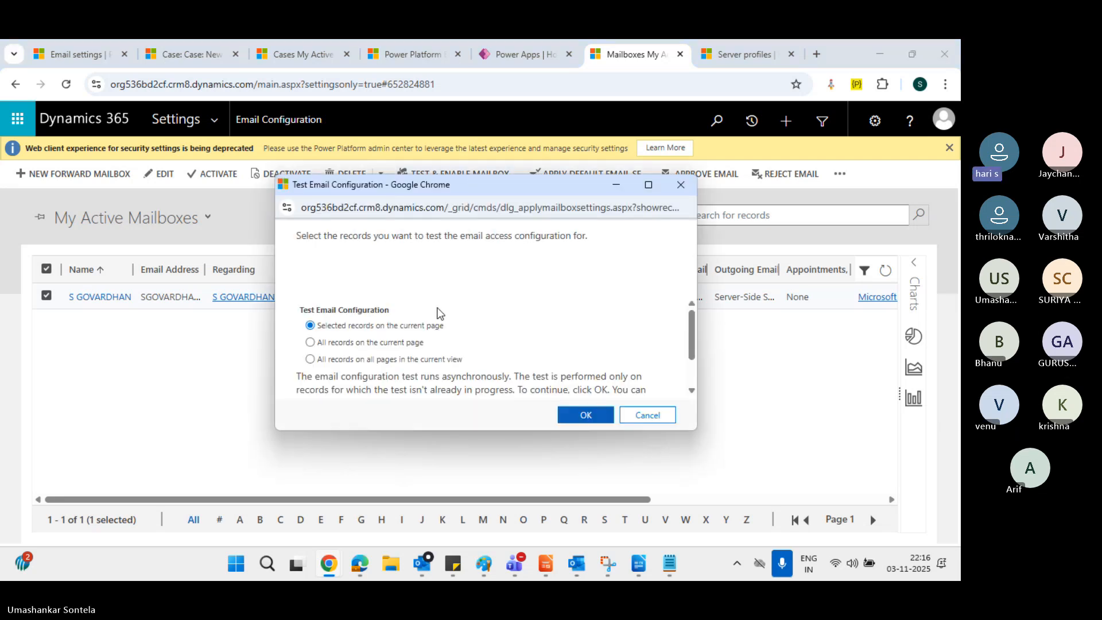
scroll(518, 320, down, 2)
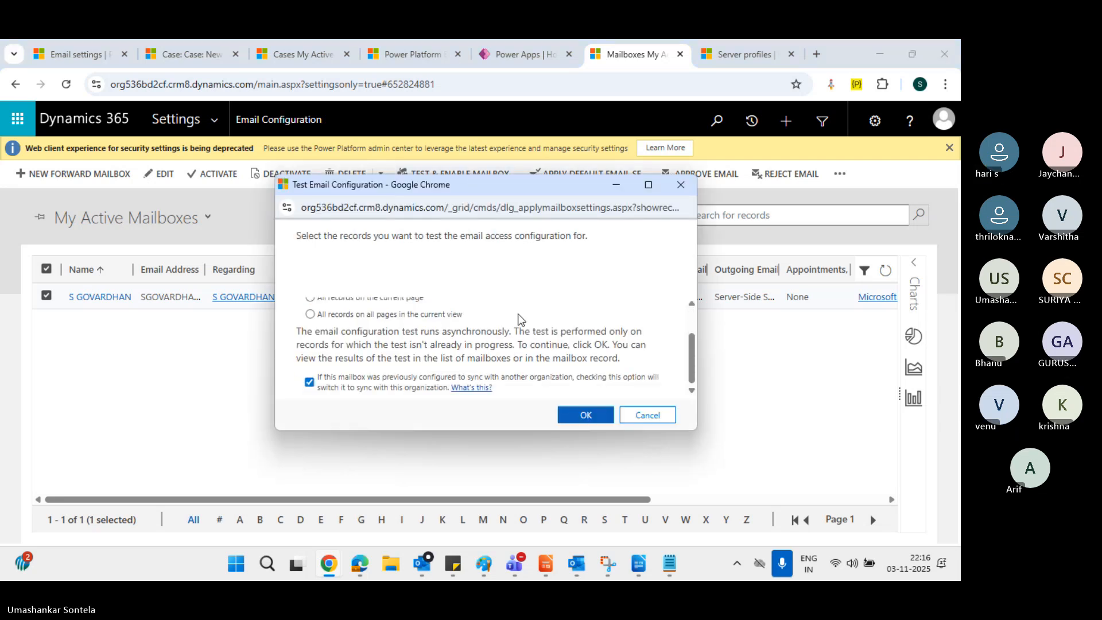
scroll(521, 319, up, 1)
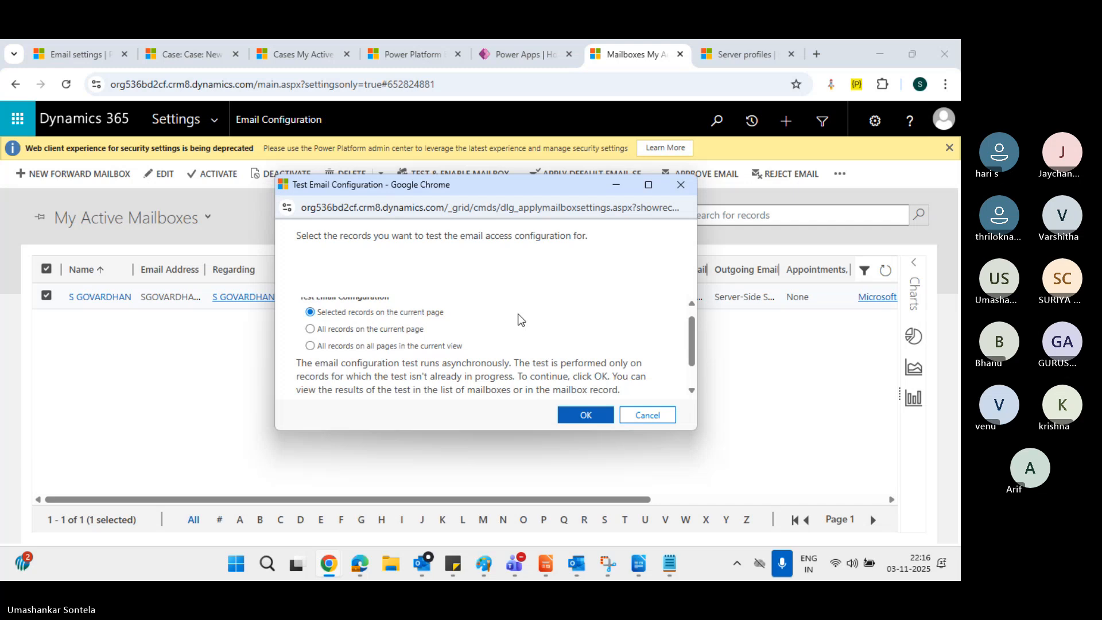
scroll(521, 319, down, 1)
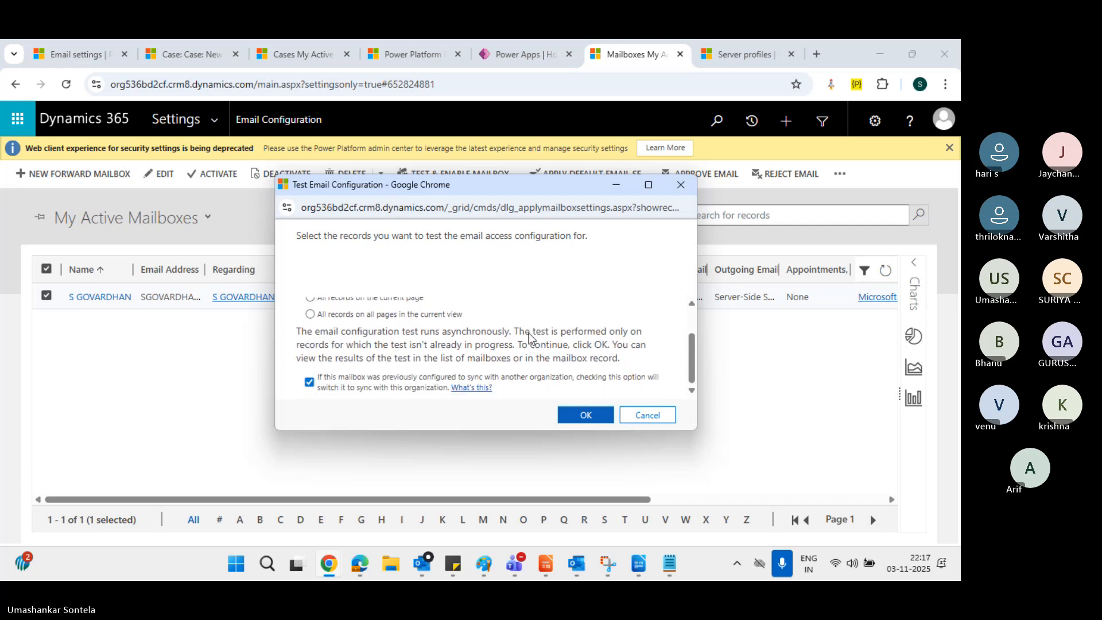
scroll(531, 338, up, 1)
click(310, 323)
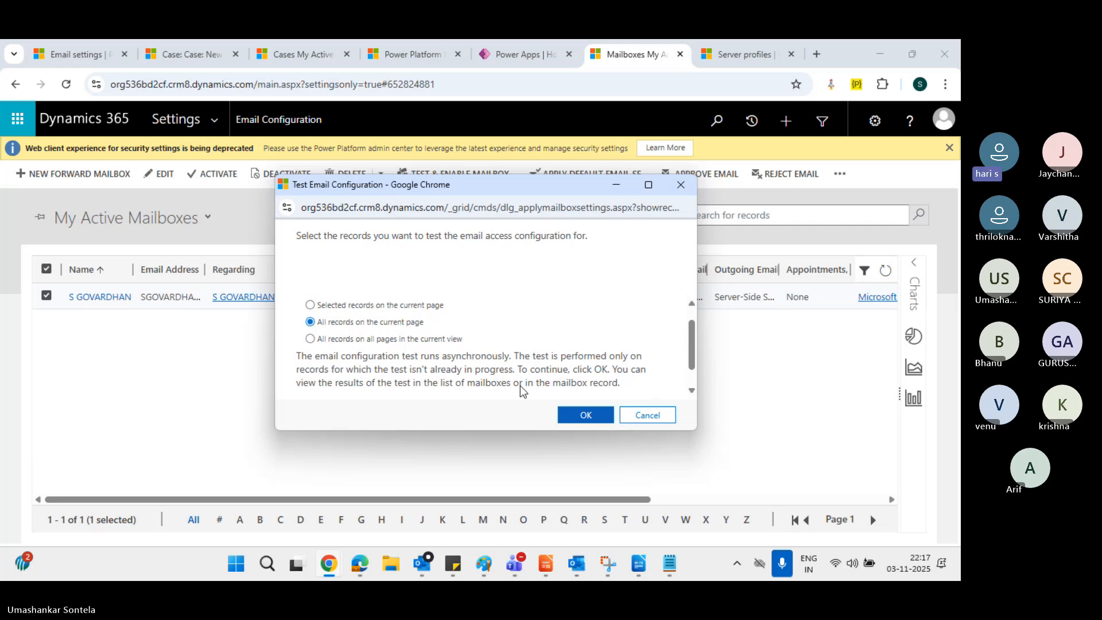
click(586, 417)
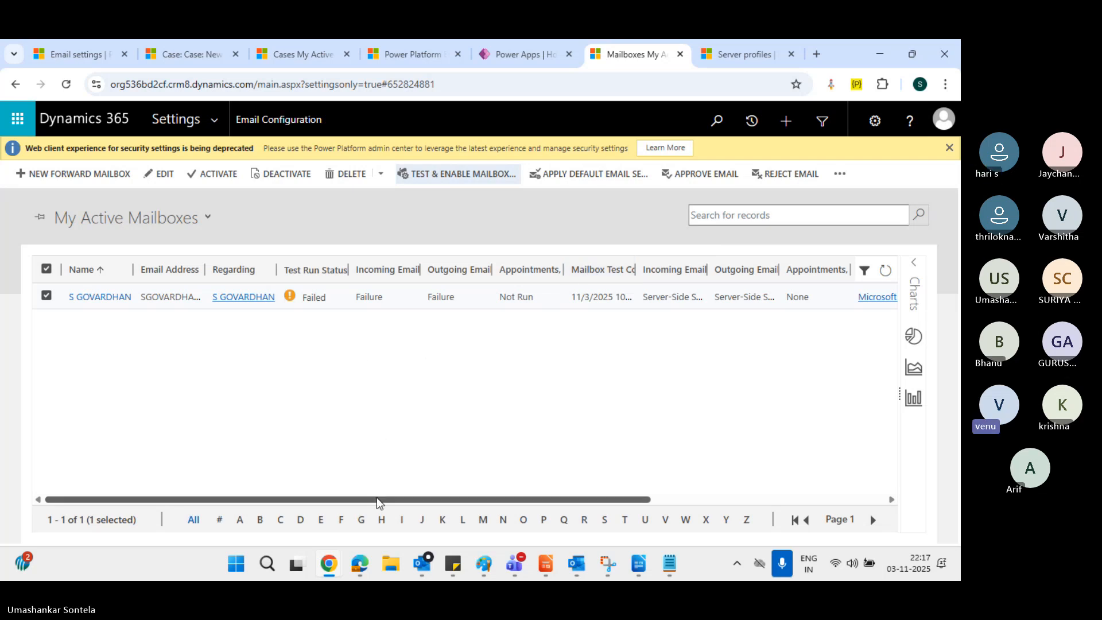
Refresh the My Active Mailboxes list twice to check the mailbox's test run status
drag(370, 499, 313, 488)
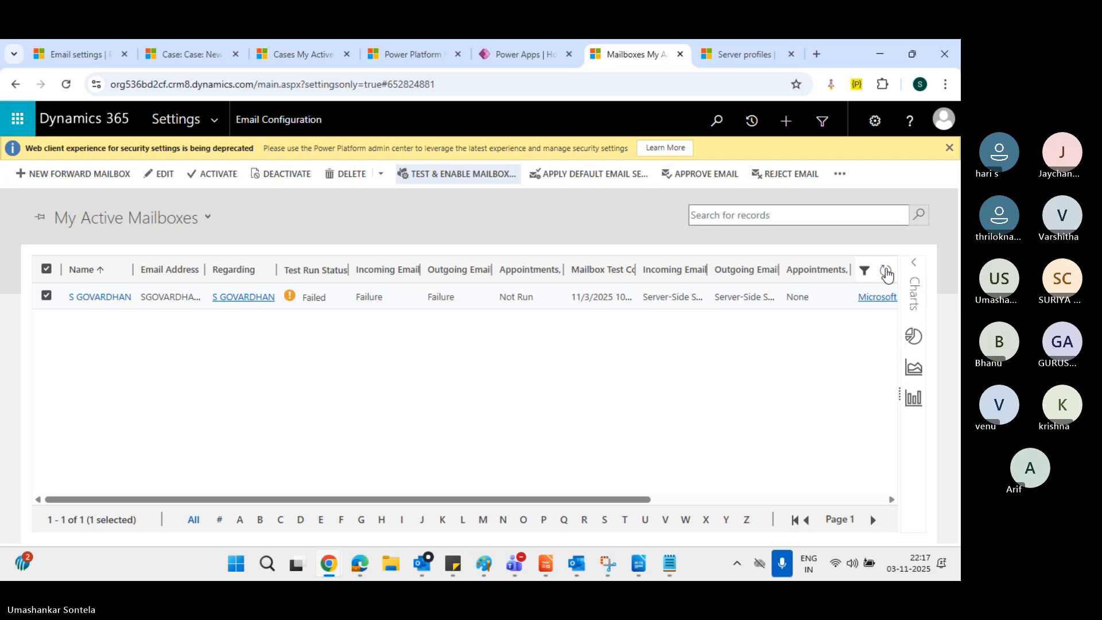
click(887, 272)
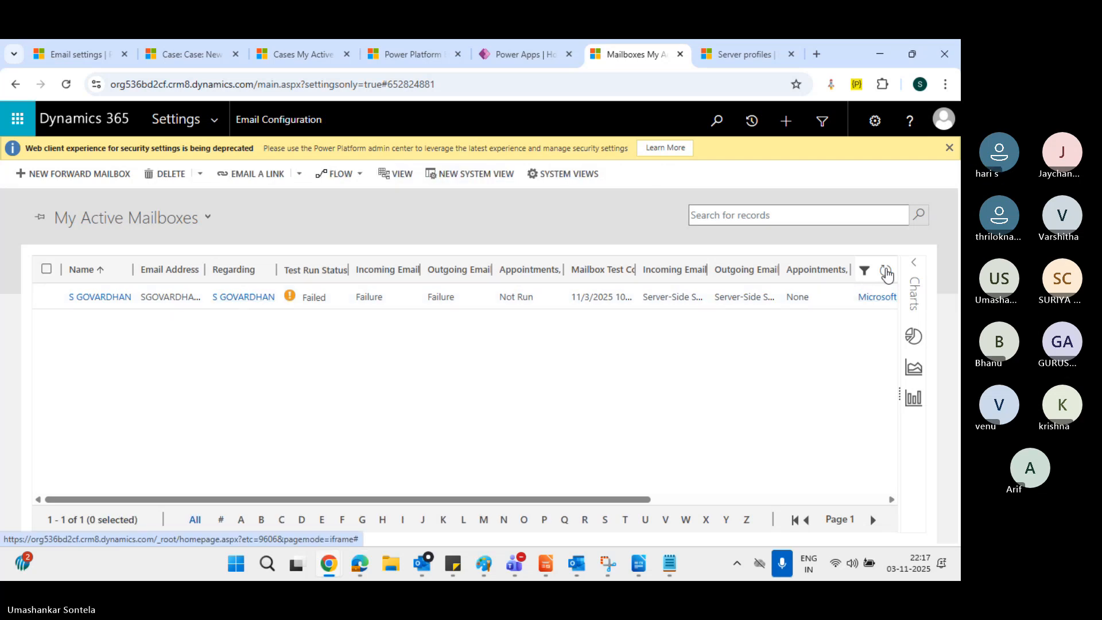
click(887, 272)
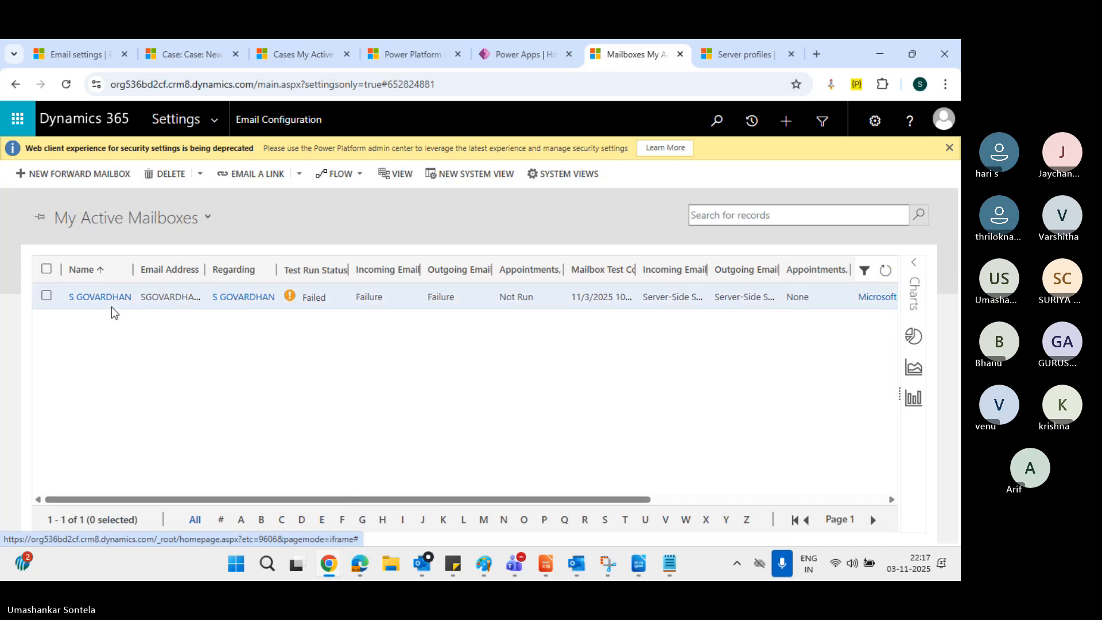
Open the user's mailbox record, review and refresh its alerts, and return to the general details
click(100, 296)
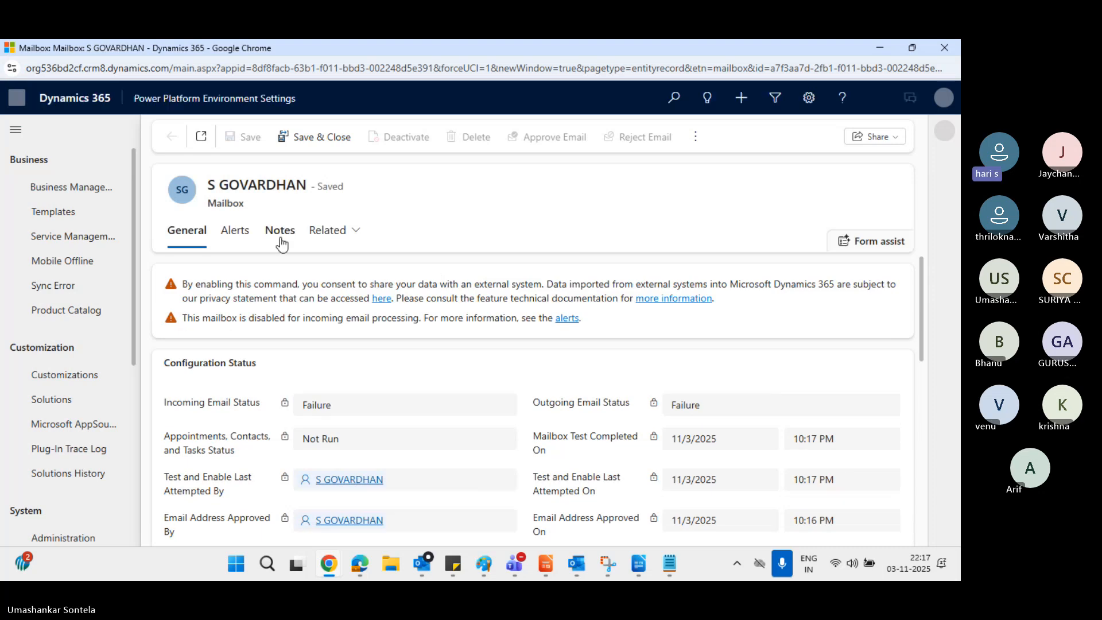
click(236, 232)
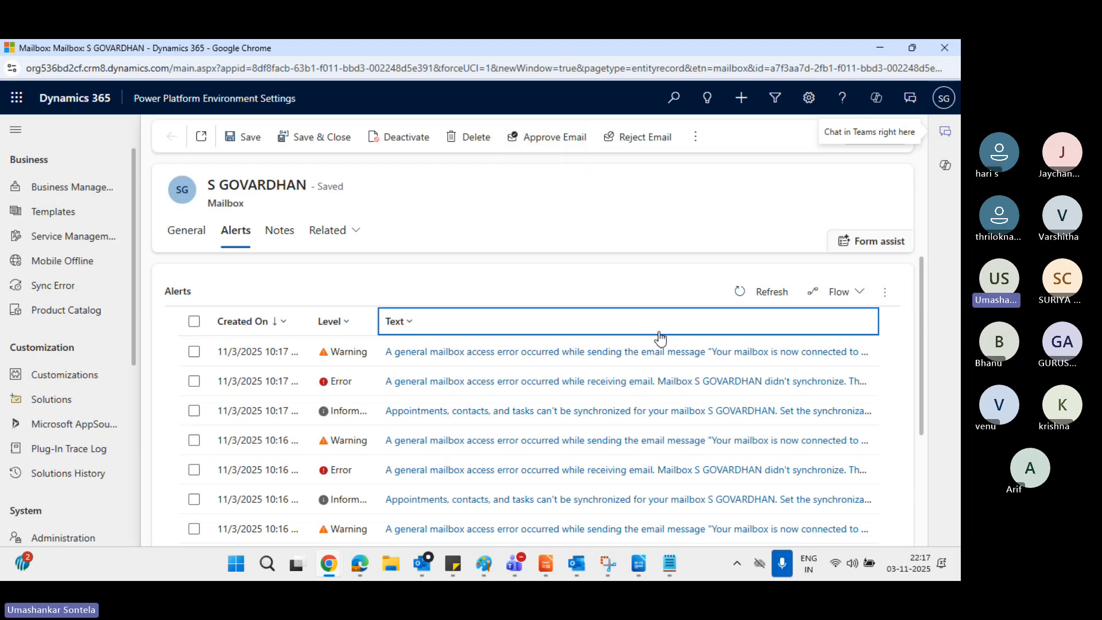
click(741, 296)
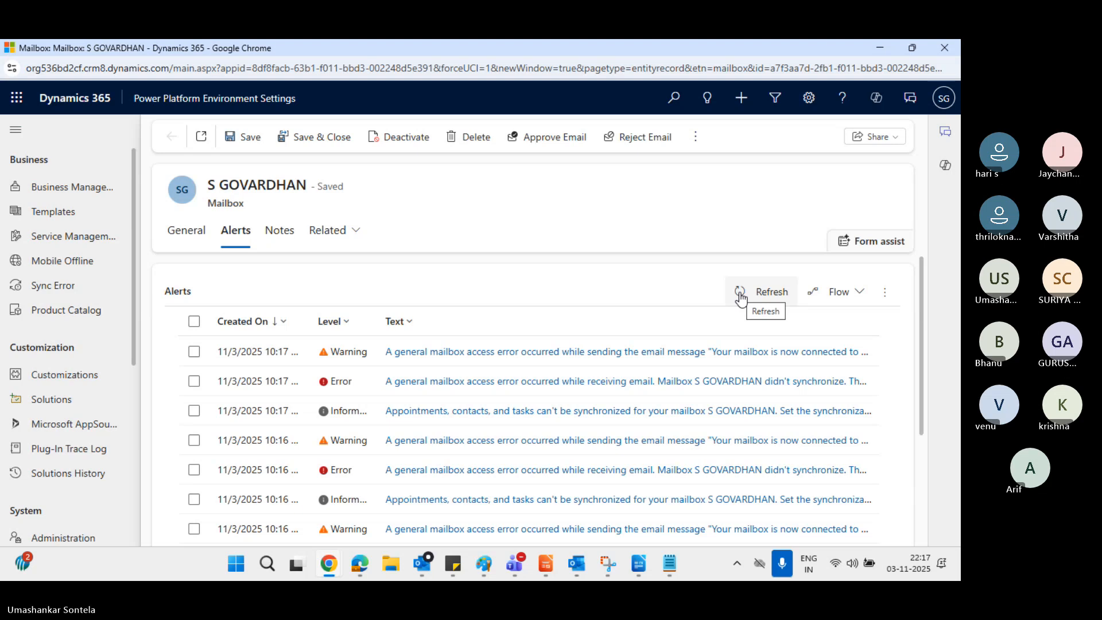
click(741, 296)
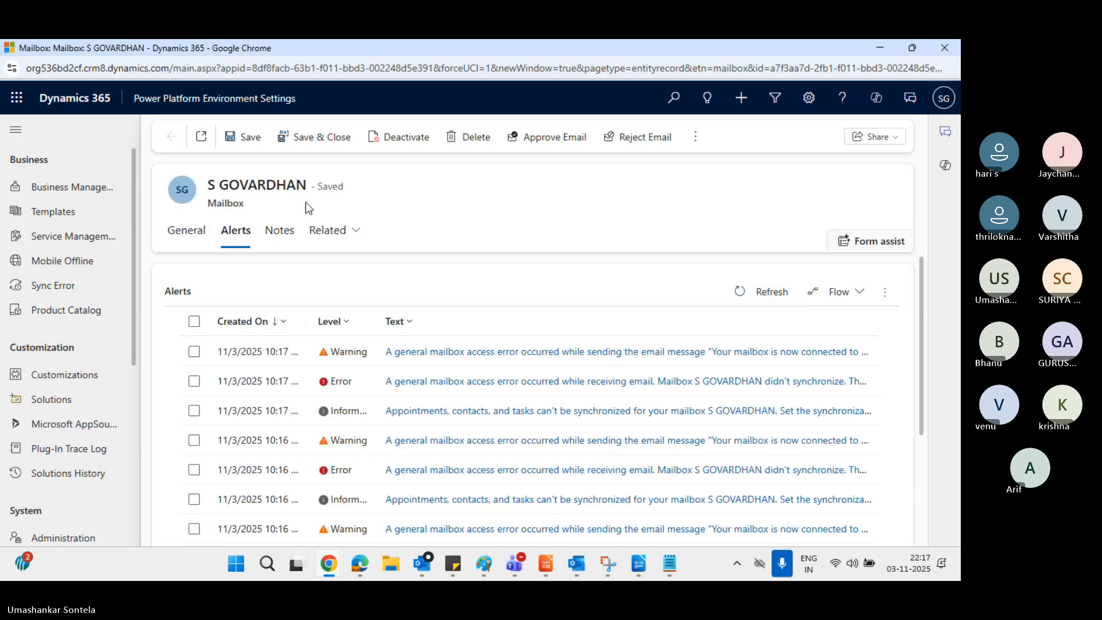
click(197, 236)
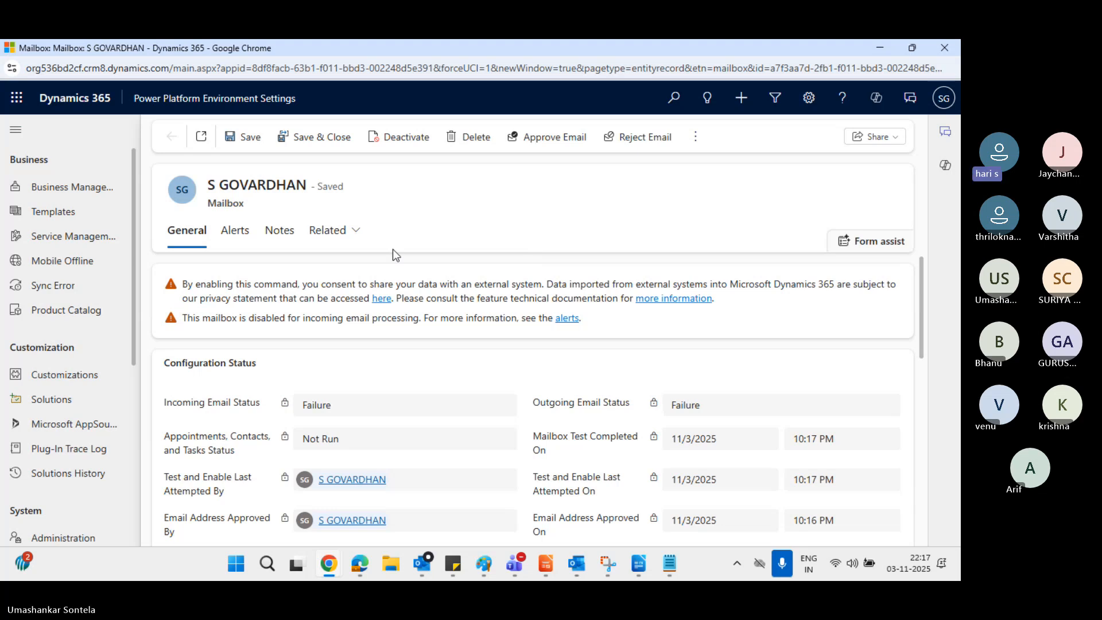
Reload the mailbox record, run Test & Enable Mailboxes on it, highlight the returned message text, and dismiss the message
click(580, 70)
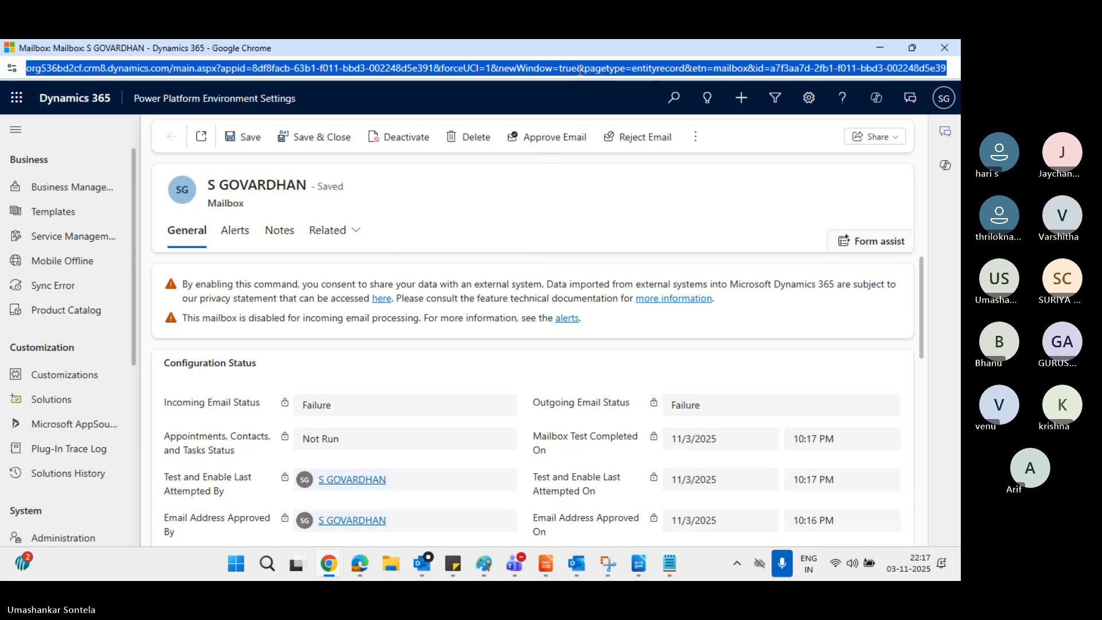
key(Return)
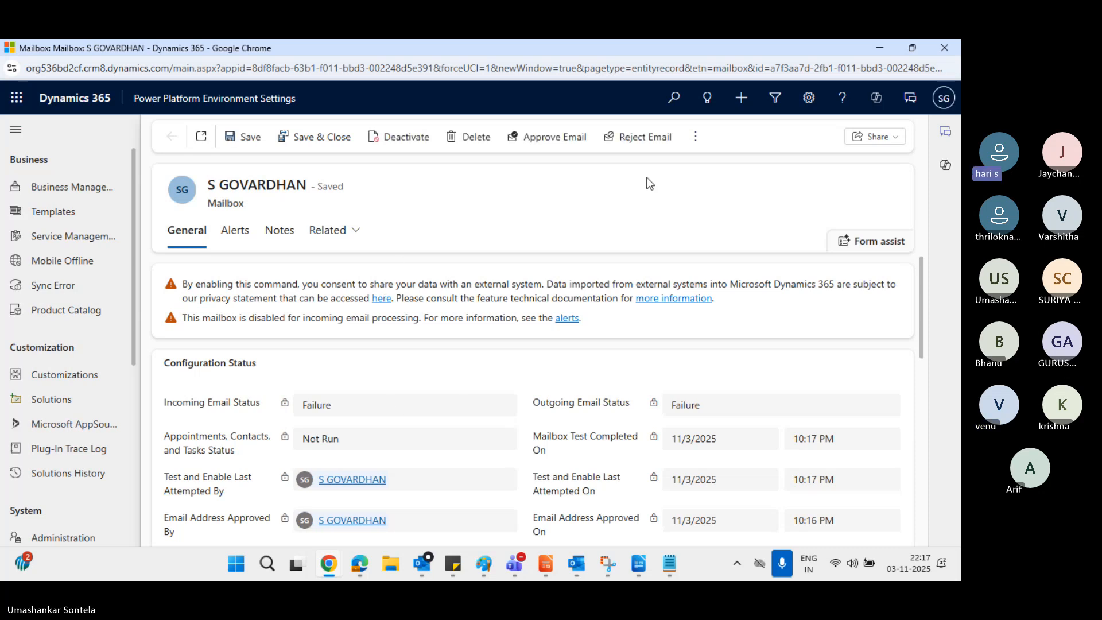
click(697, 138)
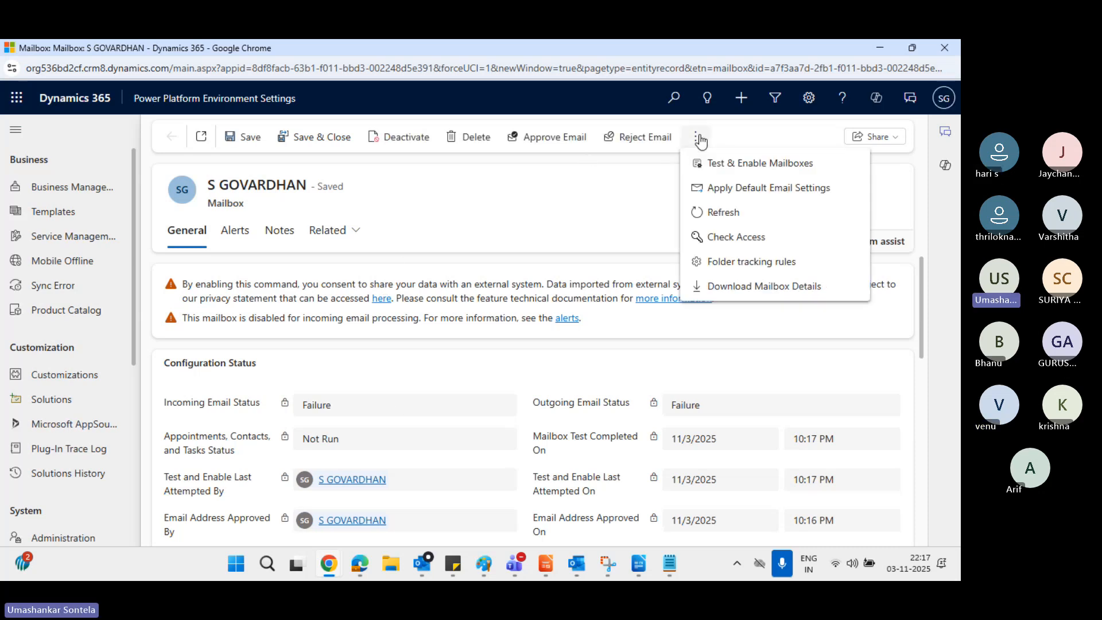
click(741, 165)
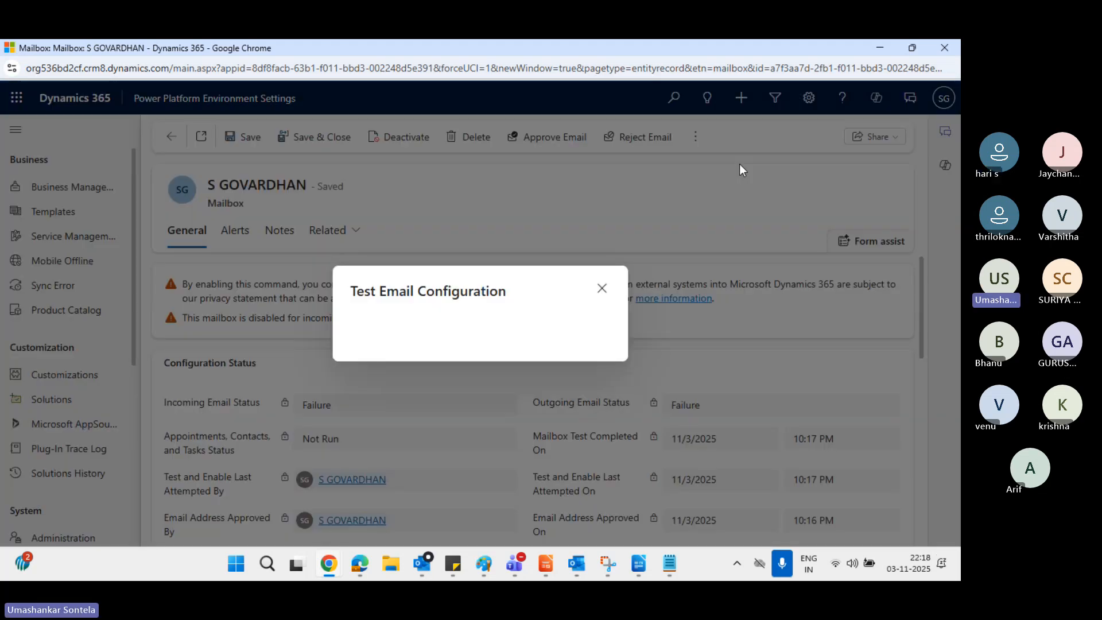
click(588, 429)
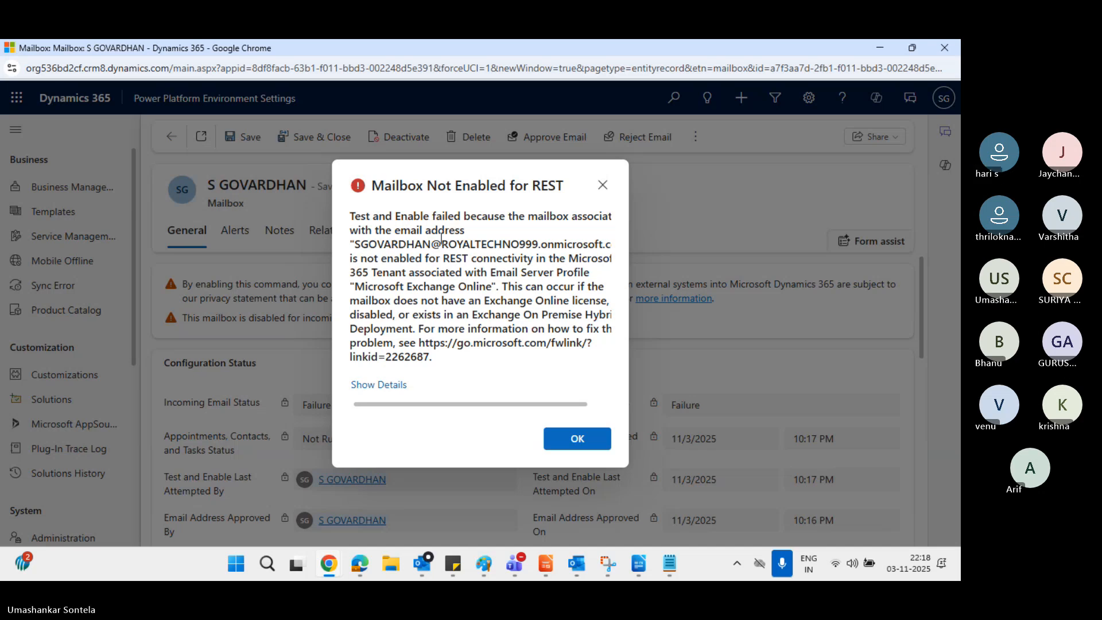
triple_click(399, 259)
triple_click(399, 259)
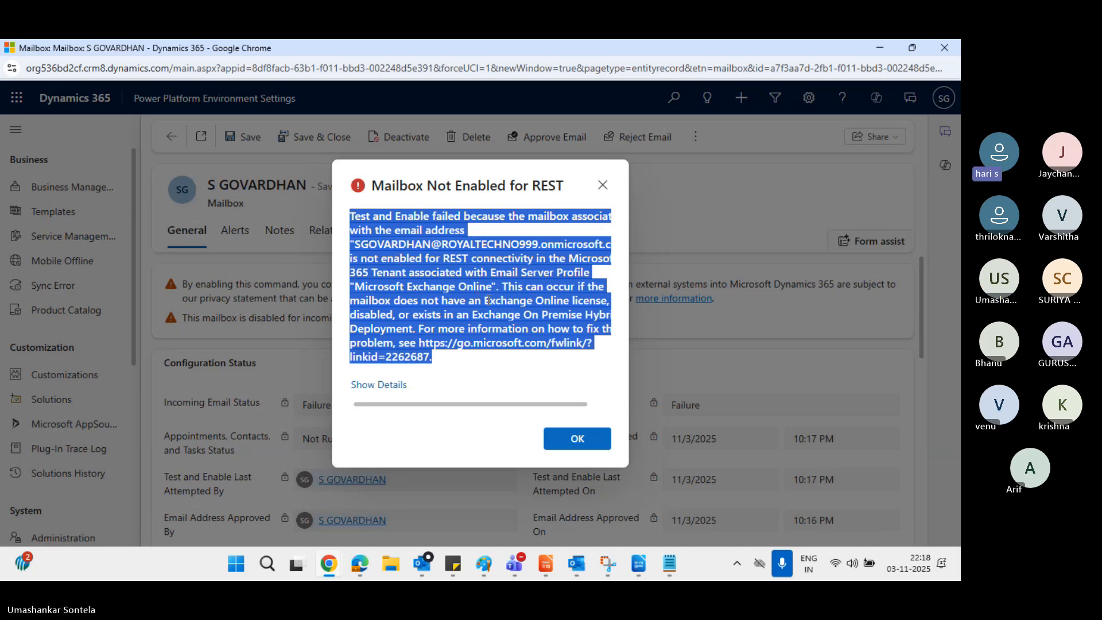
click(578, 439)
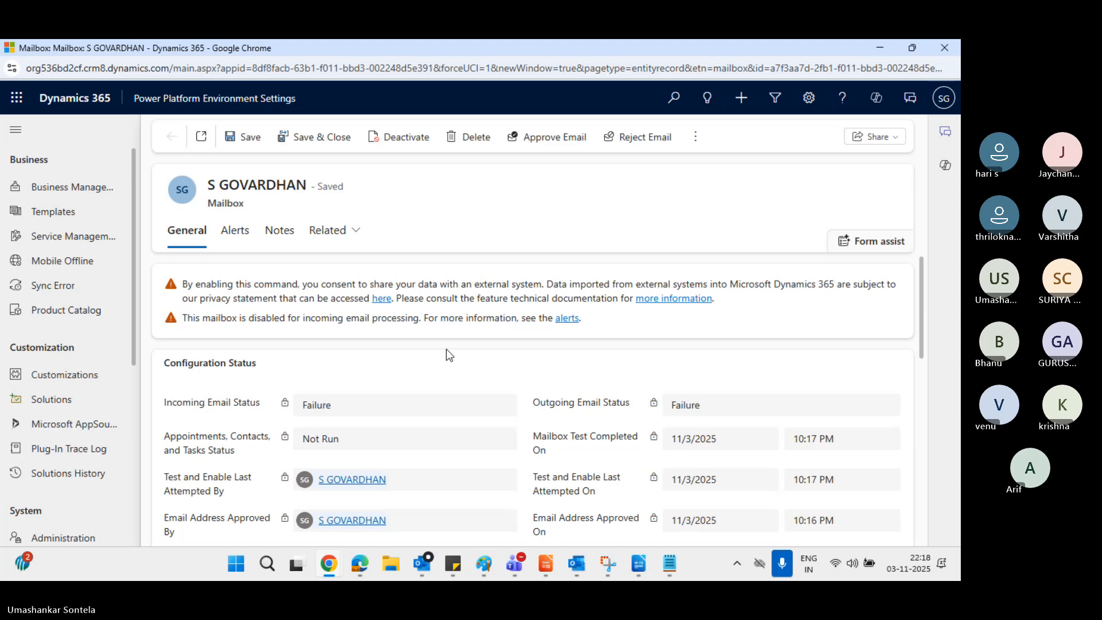
Examine the user record linked under Test and Enable Last Attempted By and return to the mailbox record
scroll(447, 349, down, 2)
scroll(446, 349, down, 1)
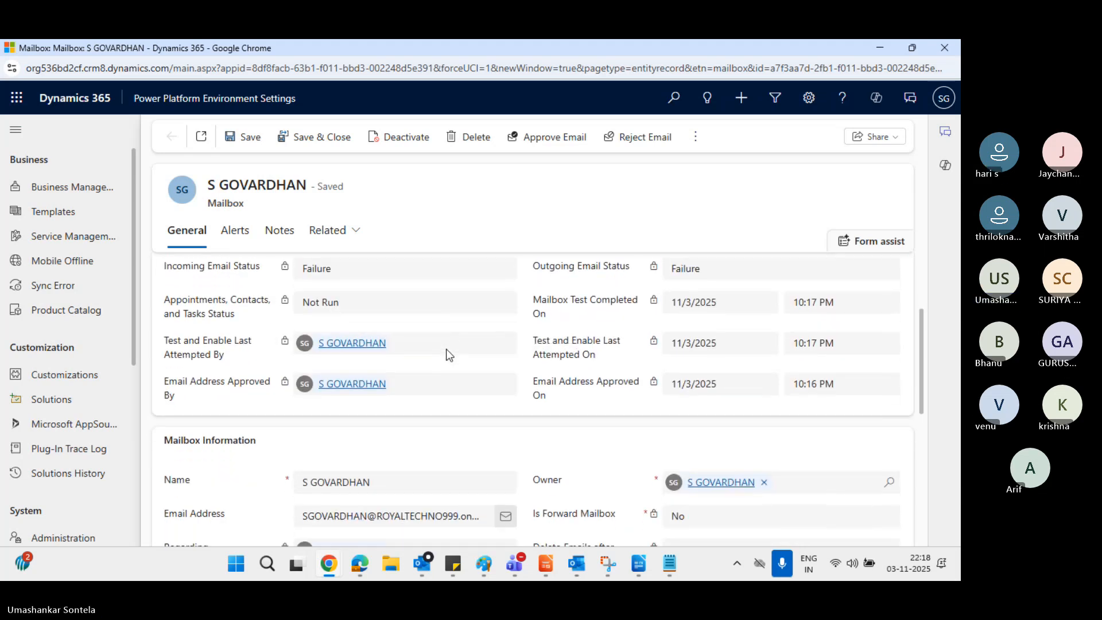
click(351, 333)
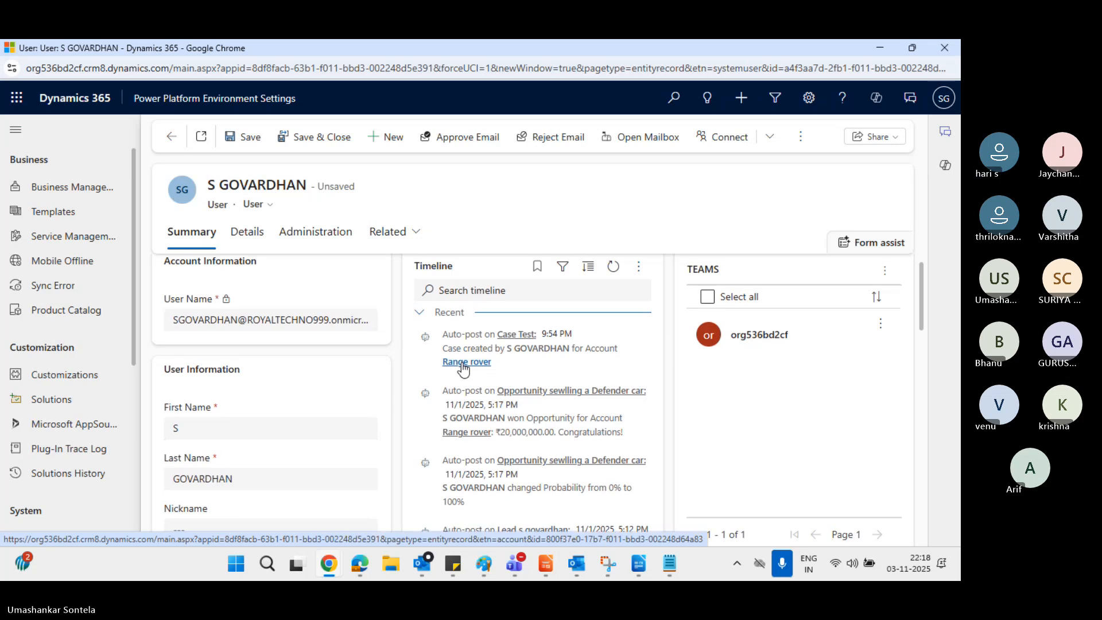
scroll(464, 368, down, 3)
scroll(464, 367, down, 4)
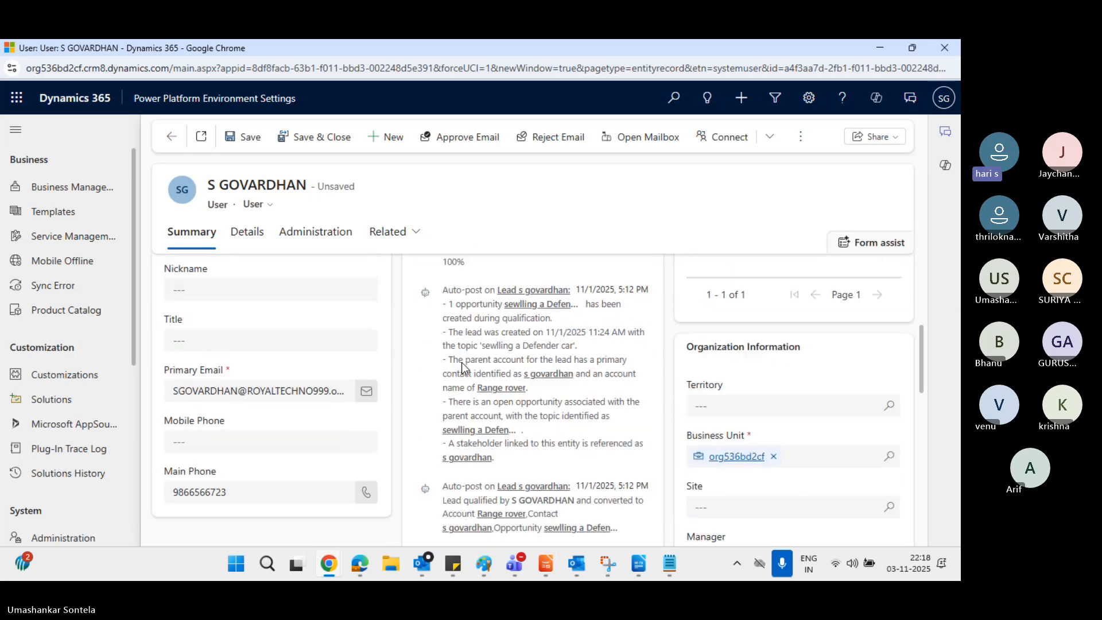
scroll(464, 368, down, 8)
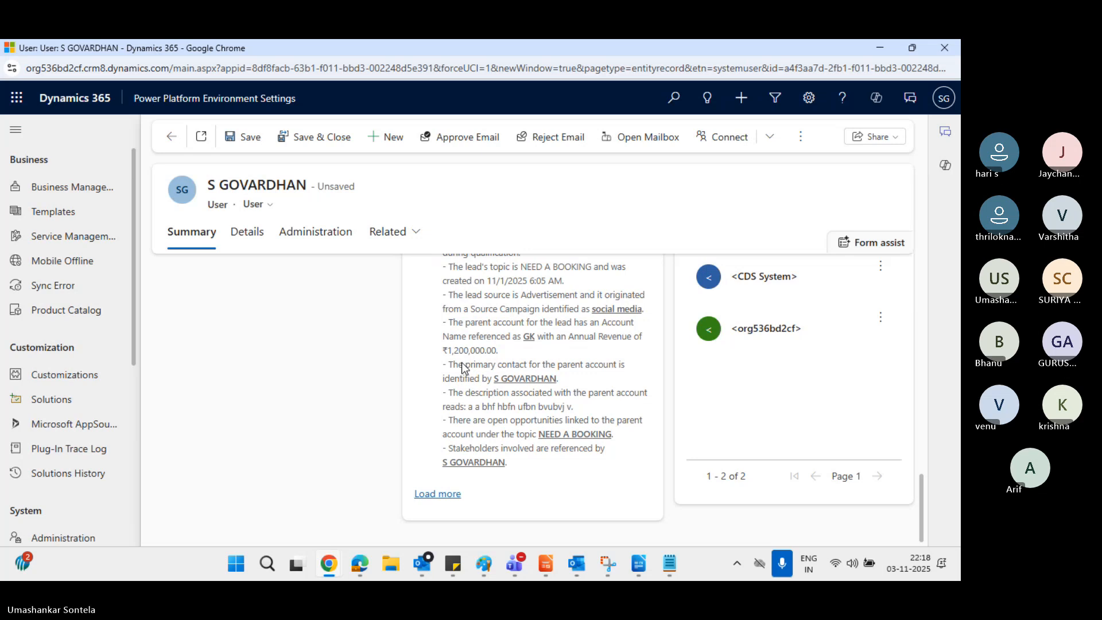
scroll(464, 367, up, 15)
click(171, 136)
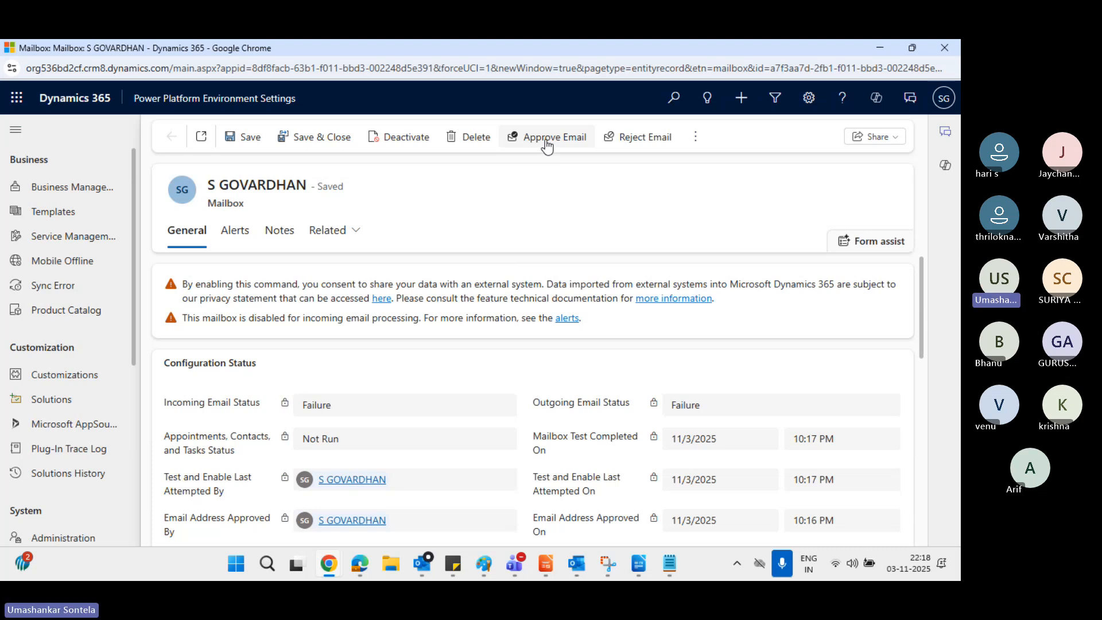
Deactivate the user's mailbox and activate it again, confirming both changes
click(394, 139)
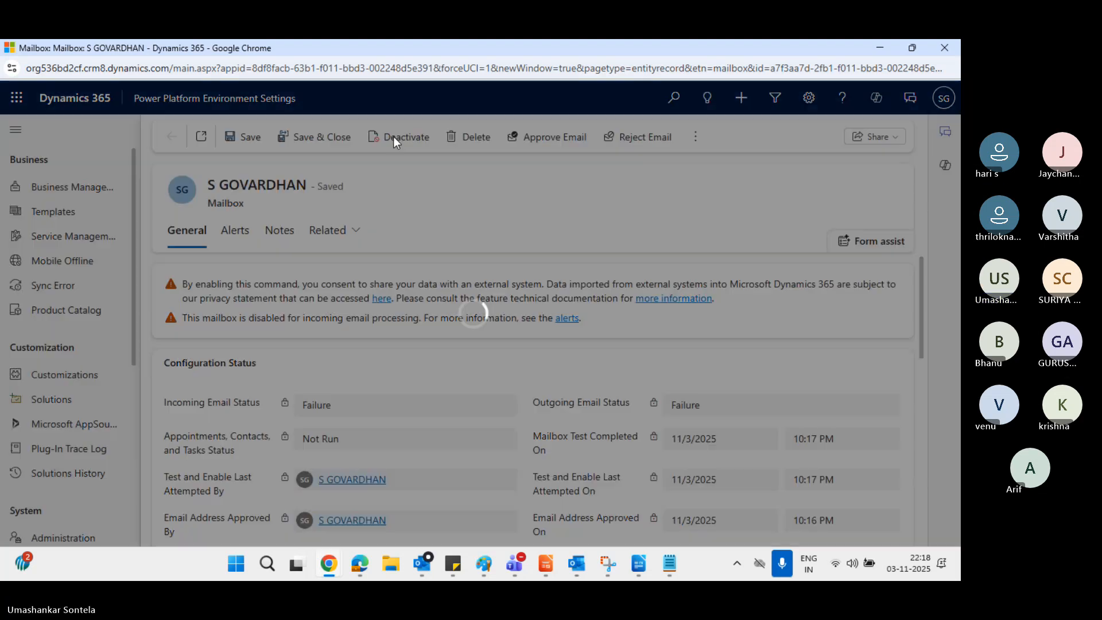
click(565, 359)
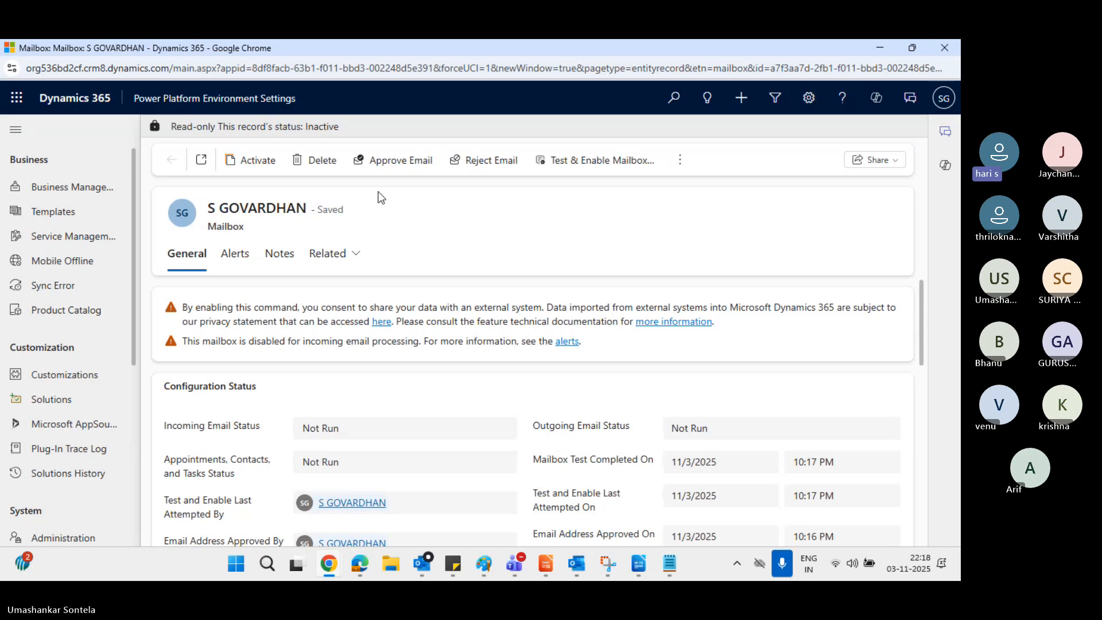
click(254, 166)
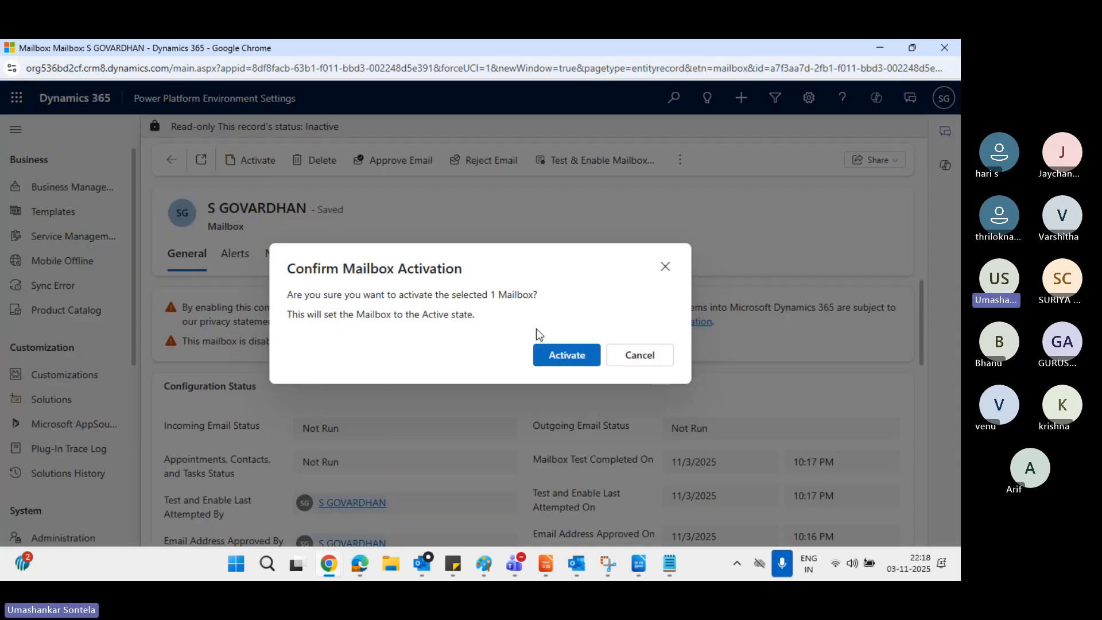
click(577, 354)
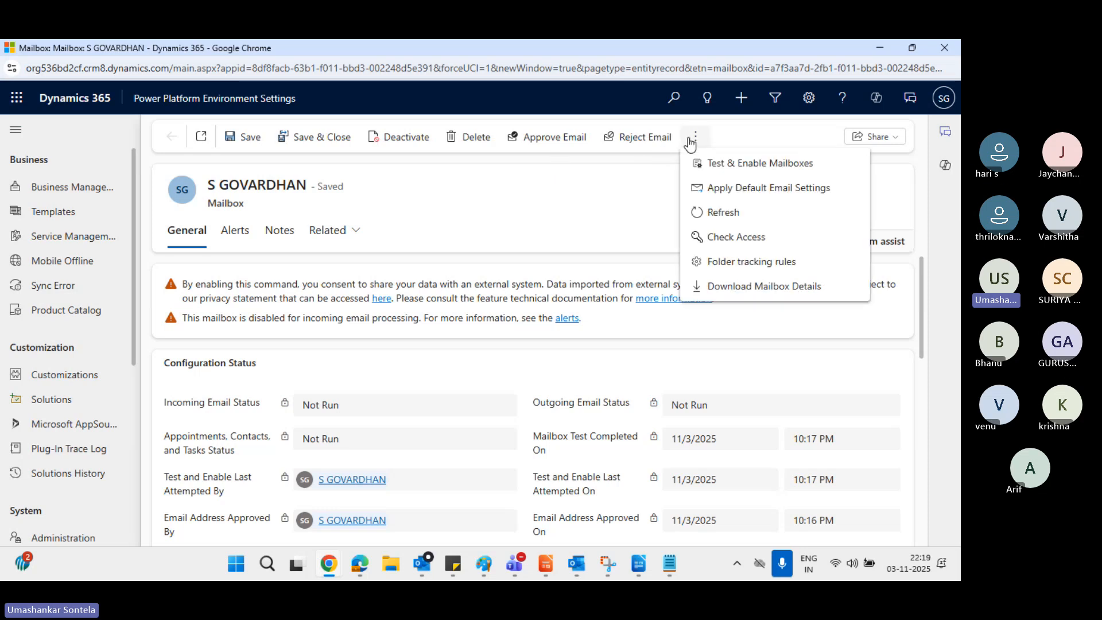
Apply the default email settings to the mailbox without the follow-up configuration test, and approve its primary email address
click(735, 187)
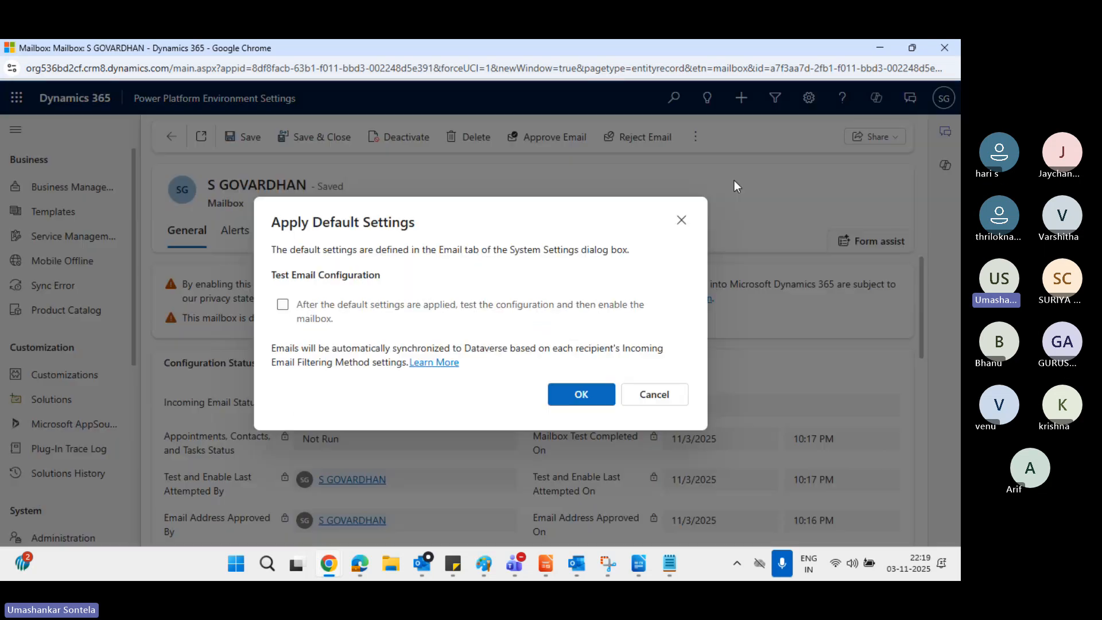
click(577, 395)
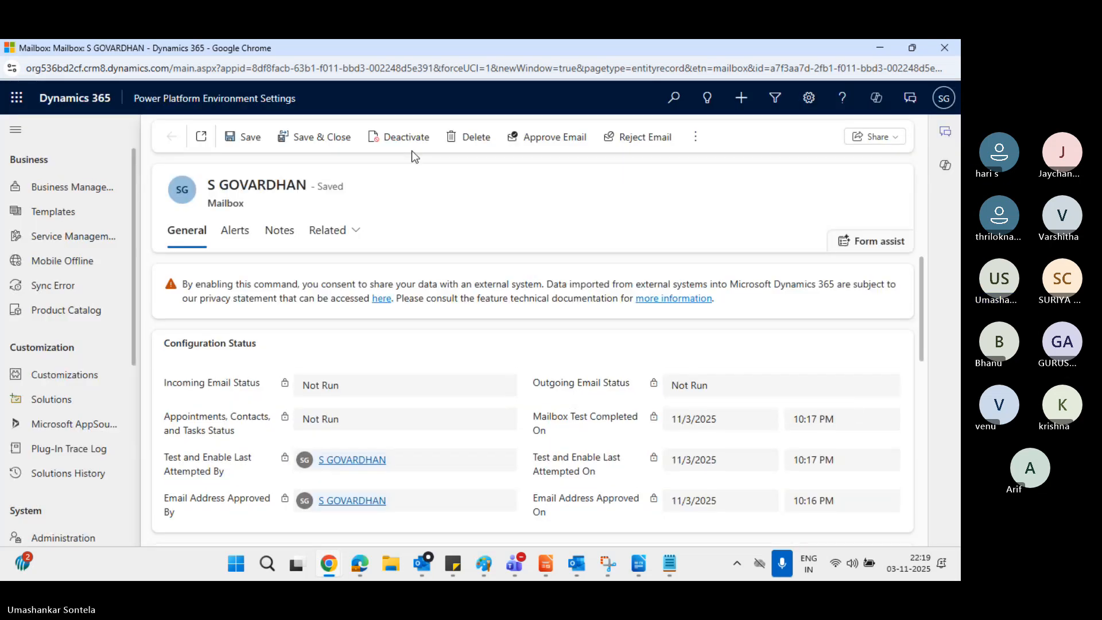
click(556, 136)
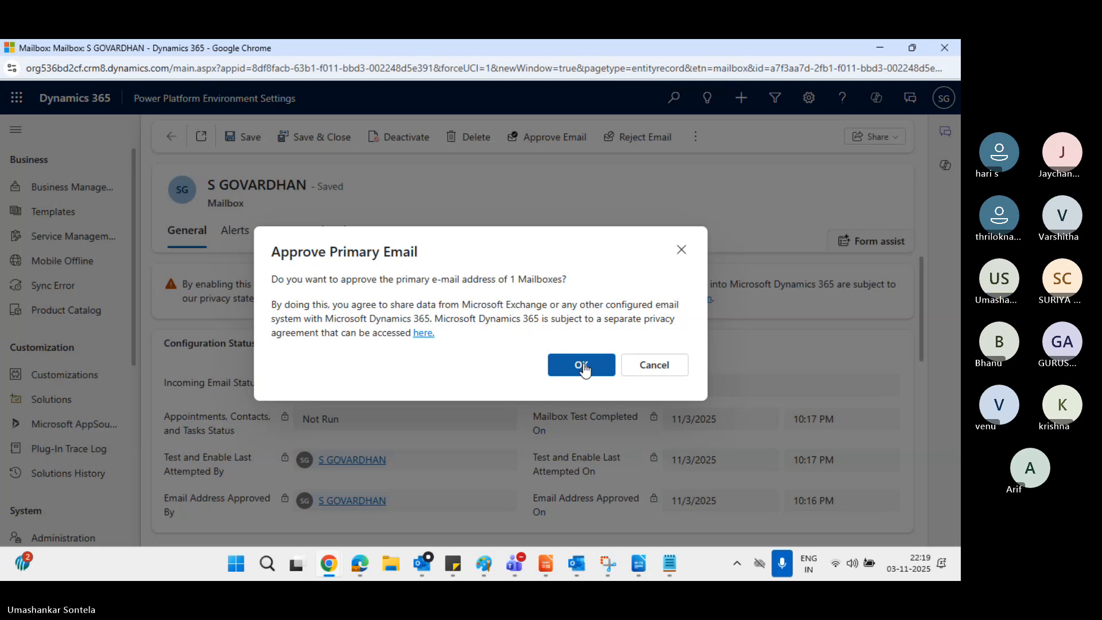
click(583, 367)
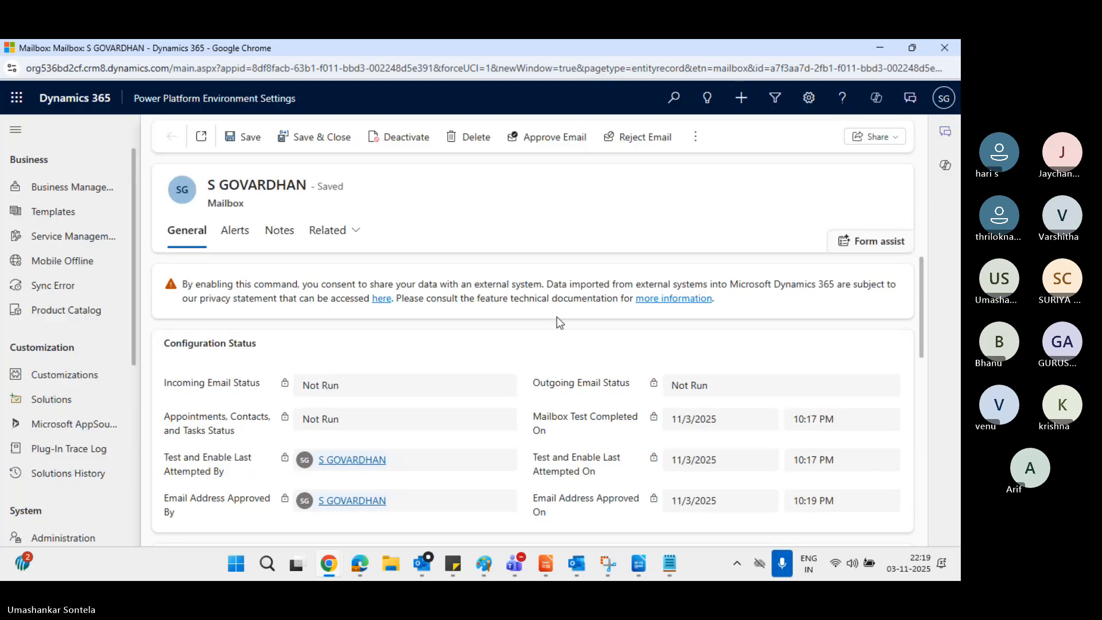
Run Test & Enable Mailboxes on the open mailbox record, processing email from 11/3/2025 at 10:00 PM
click(696, 137)
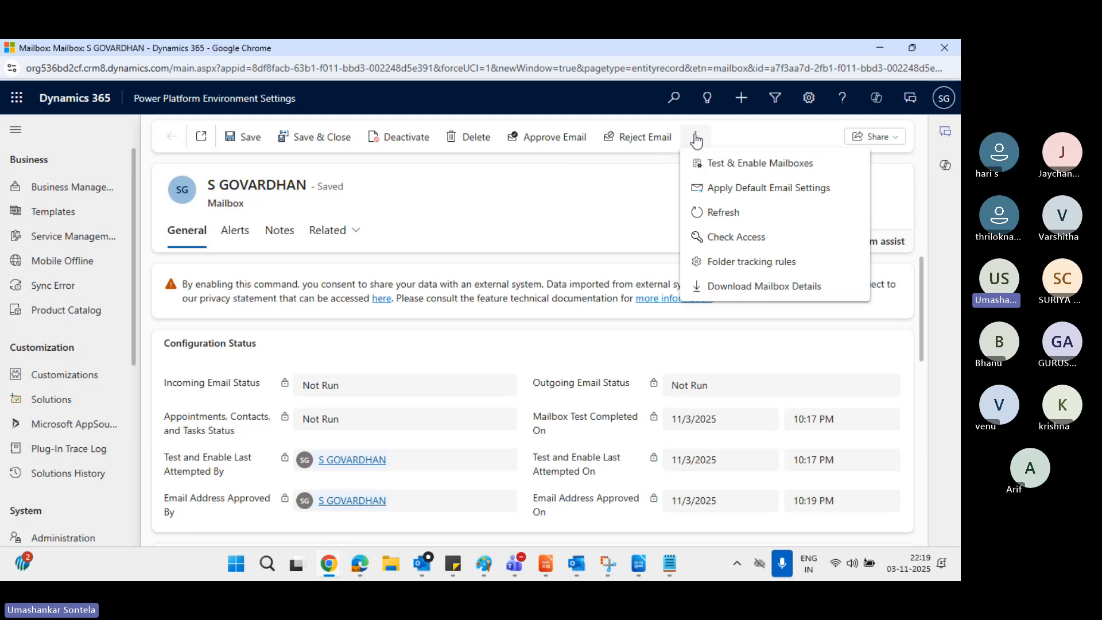
click(728, 164)
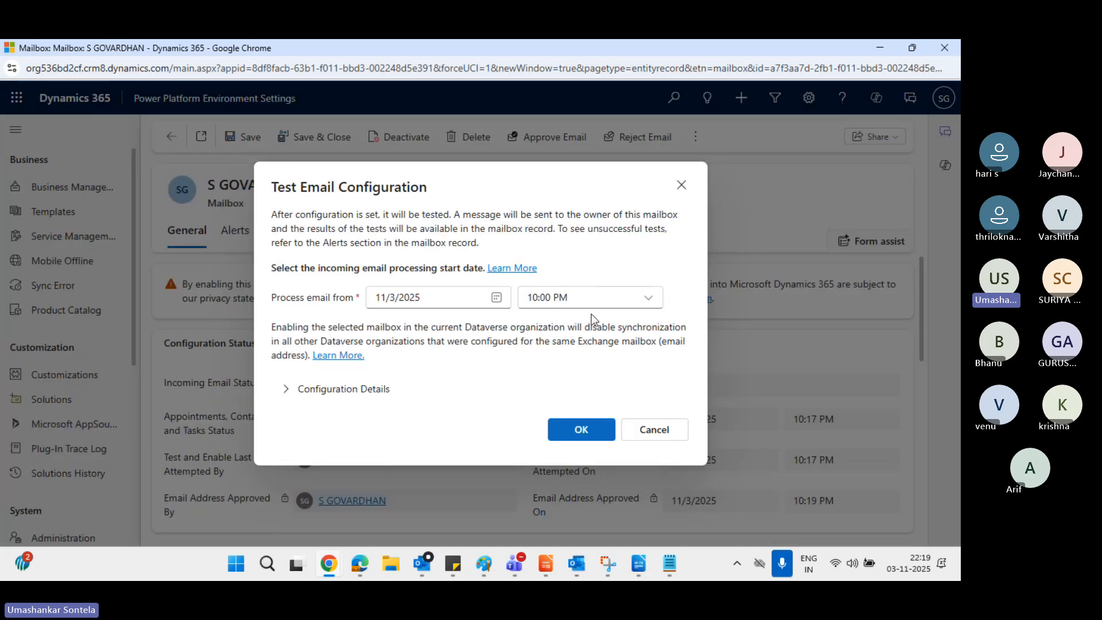
click(583, 434)
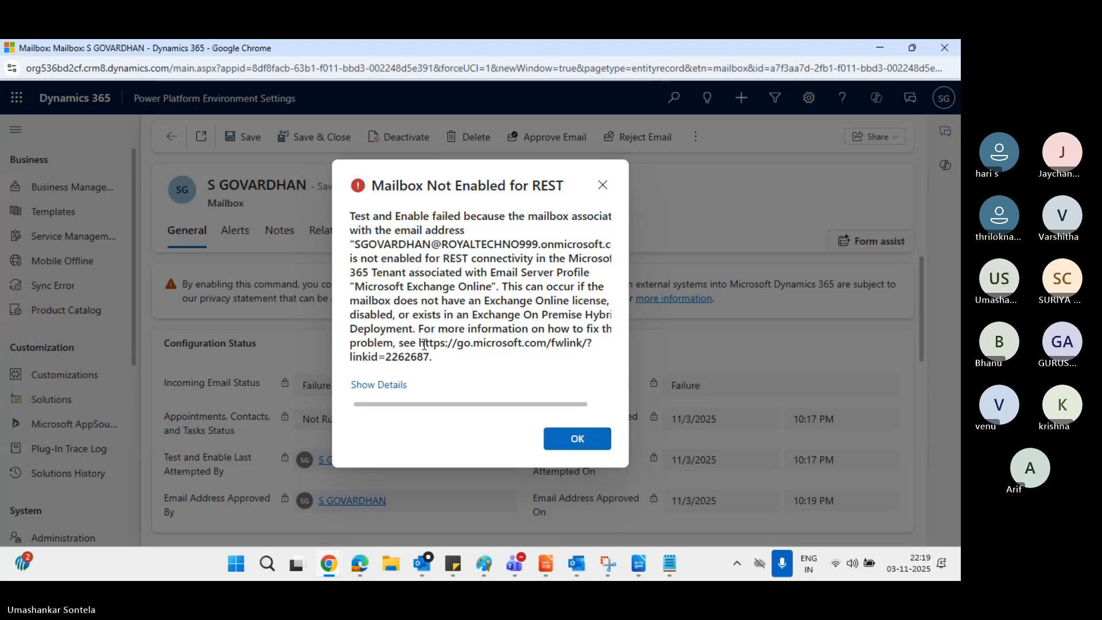
Copy the go.microsoft.com help link from the Mailbox Not Enabled for REST message and open it in a new browser tab
drag(418, 342, 430, 357)
key(ctrl+c)
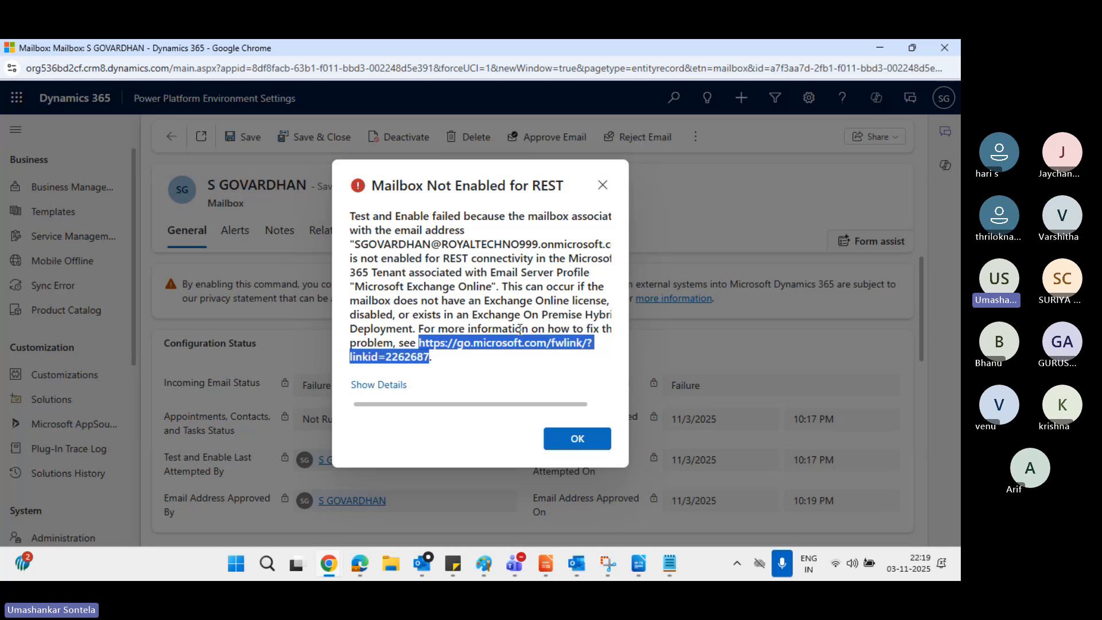
key(alt+Tab)
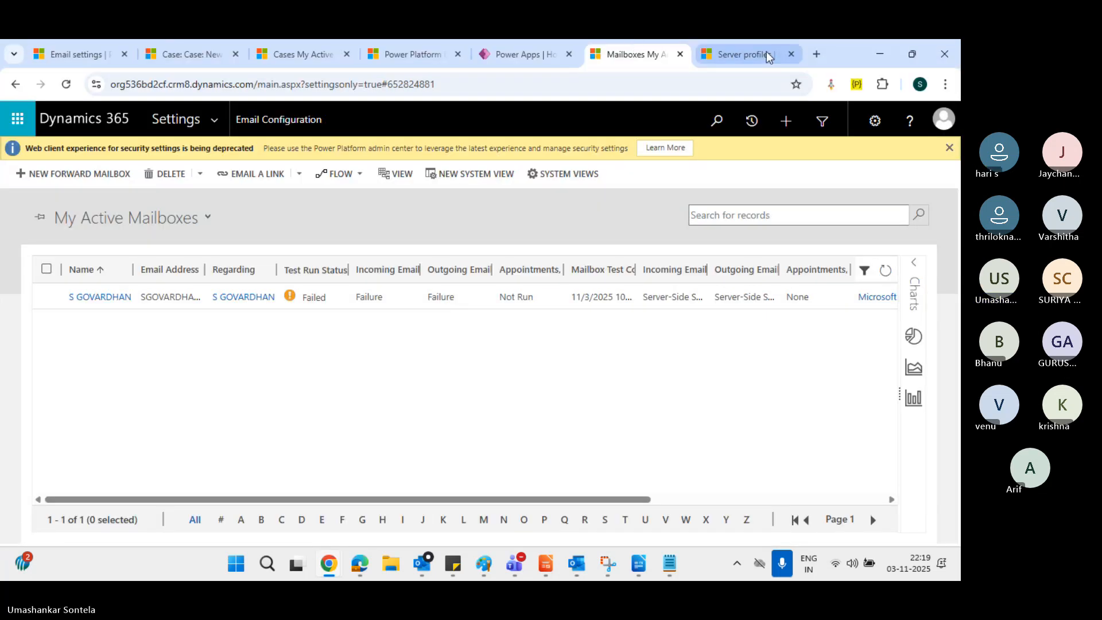
click(817, 53)
click(692, 84)
key(ctrl+v)
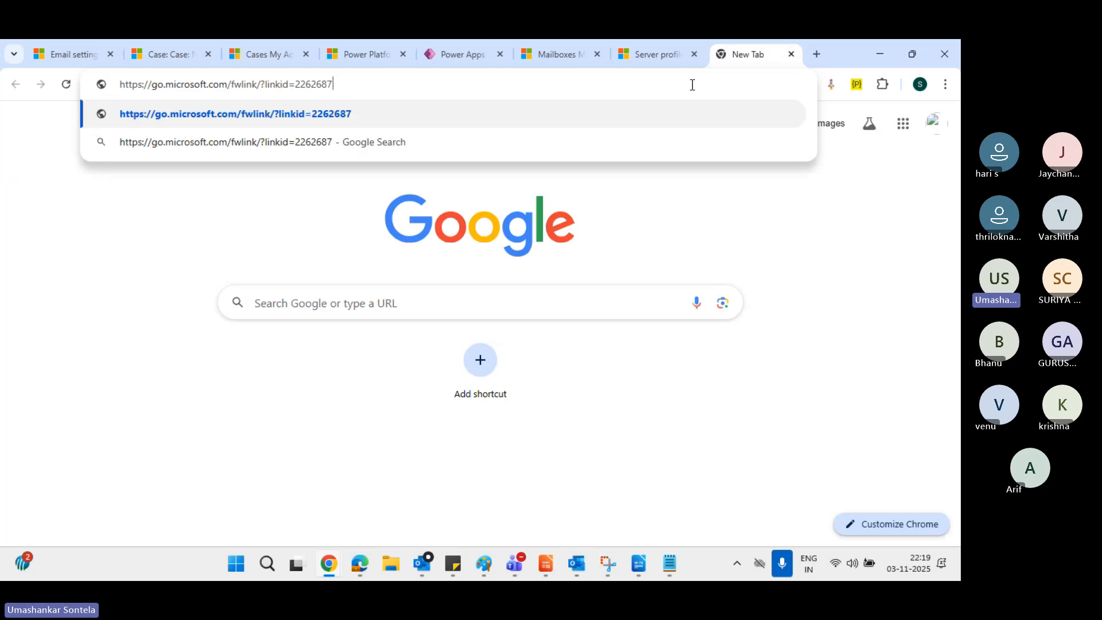
key(Return)
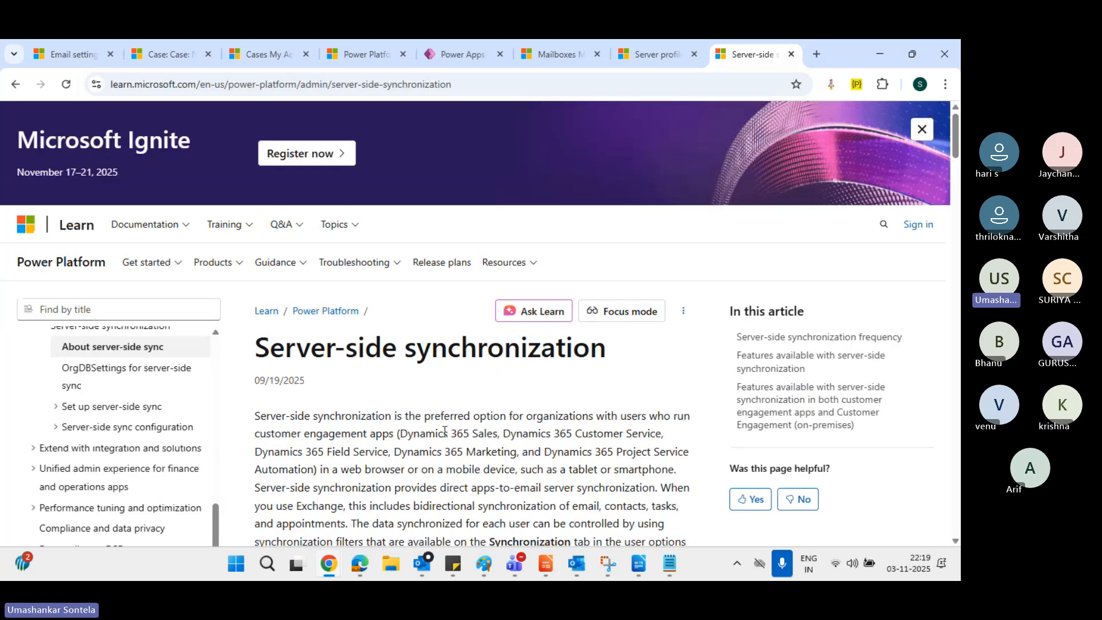
Read through the Server-side synchronization article, from its introduction to the See also links
scroll(444, 426, down, 7)
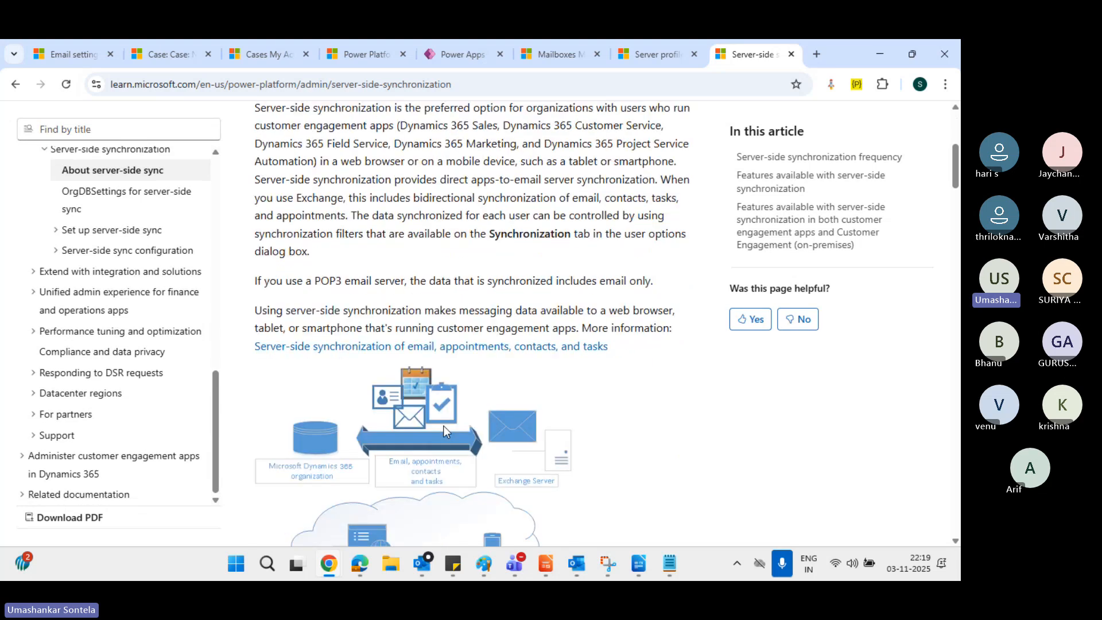
scroll(444, 426, down, 10)
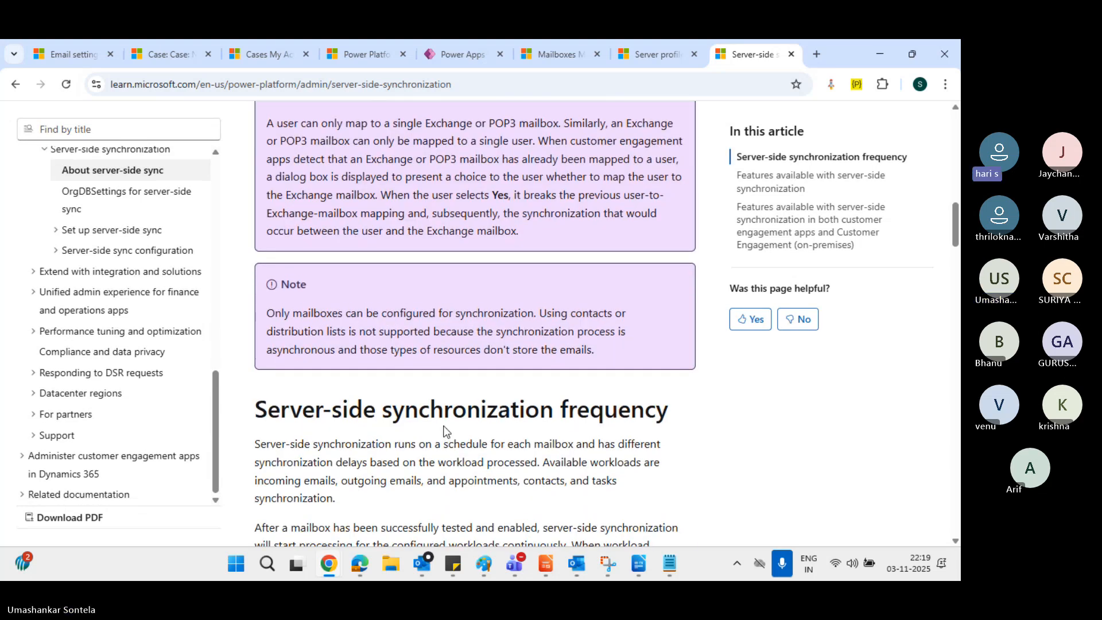
scroll(444, 426, down, 12)
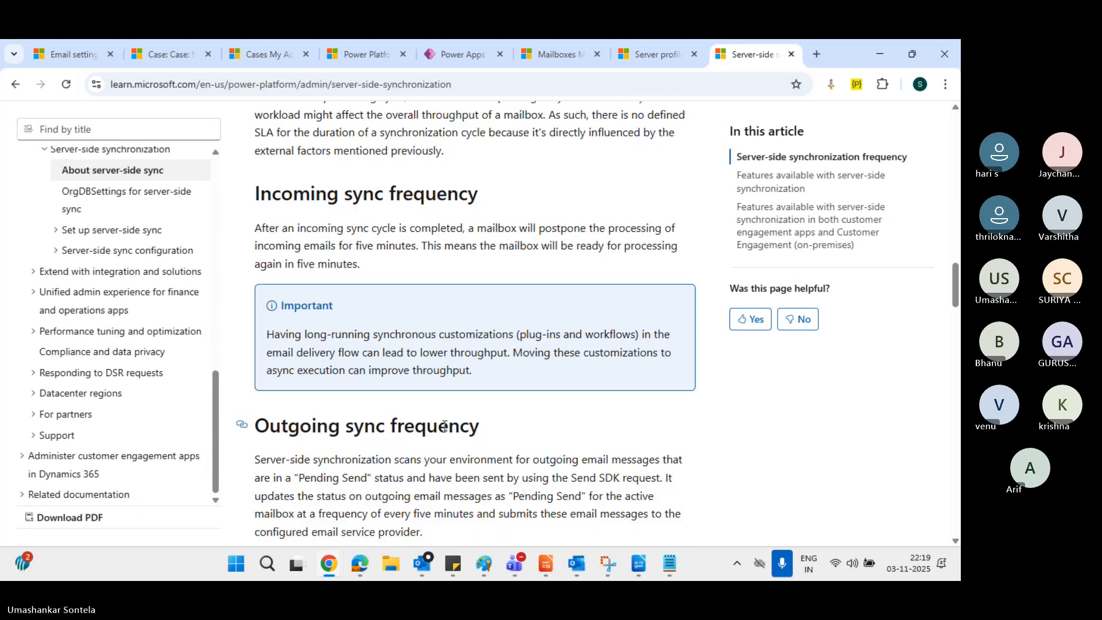
scroll(444, 431, down, 12)
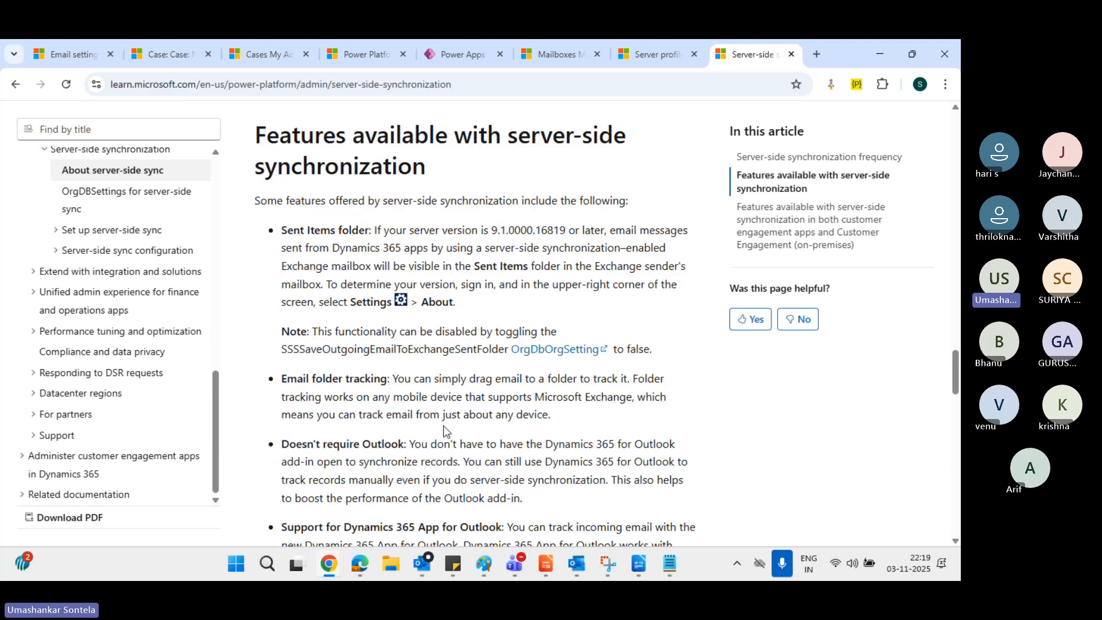
scroll(444, 426, down, 15)
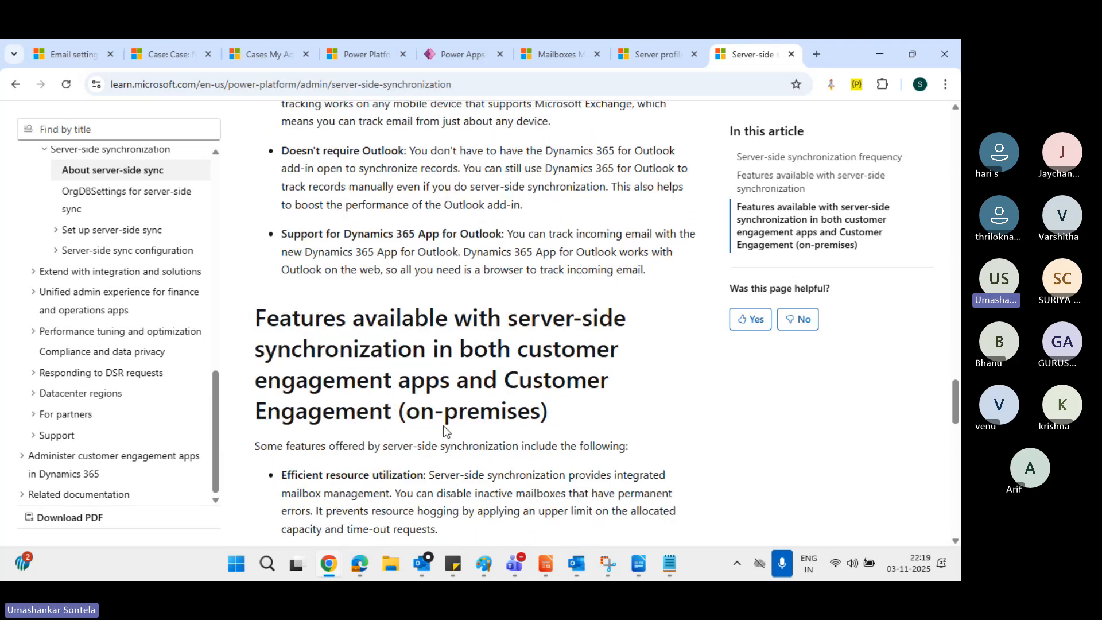
scroll(446, 432, down, 5)
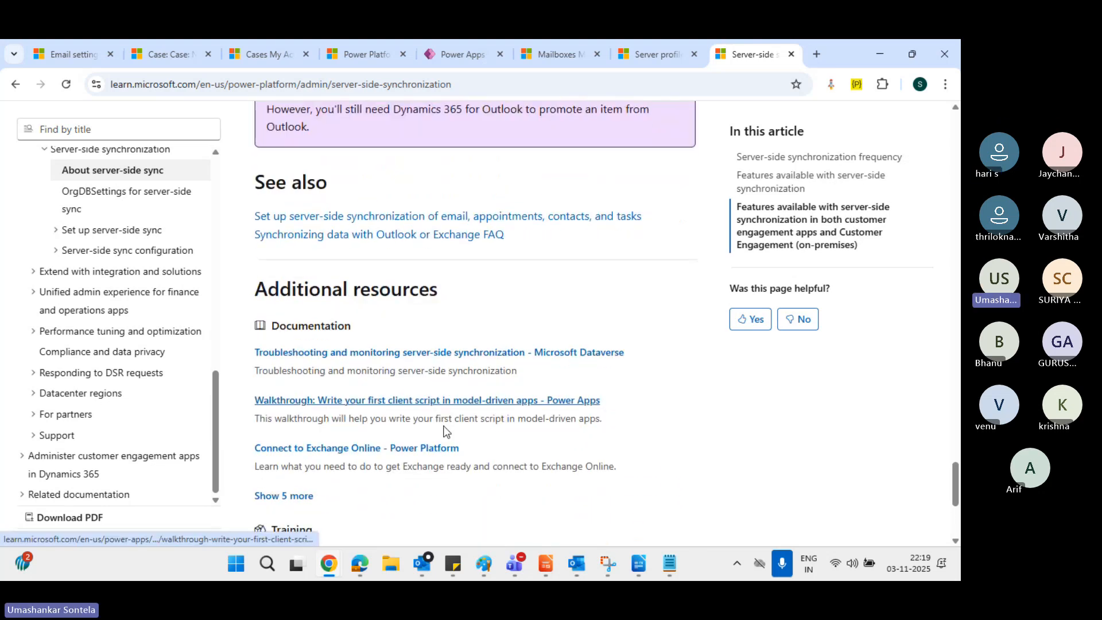
scroll(446, 432, up, 2)
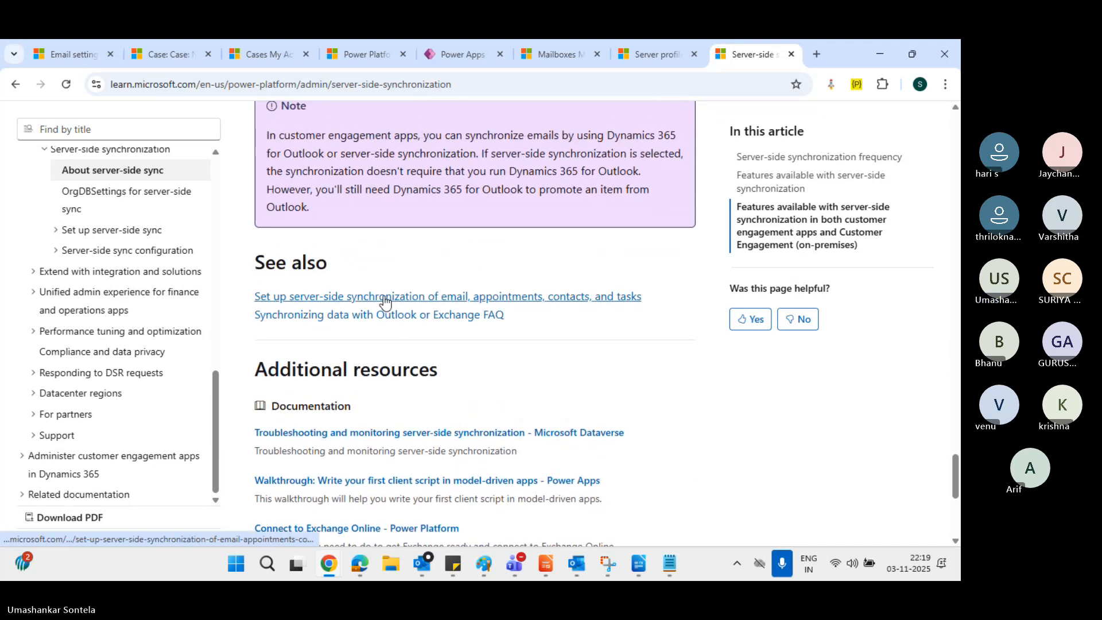
Open the linked article on setting up server-side synchronization of email, appointments, contacts, and tasks, and review its synchronization scenarios
scroll(597, 344, down, 8)
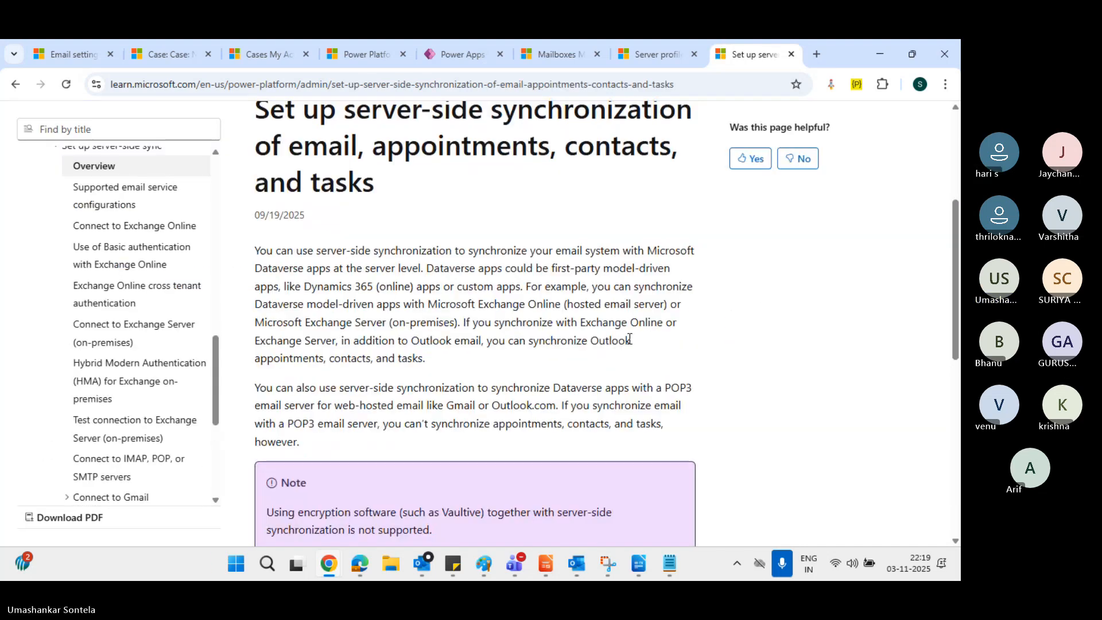
scroll(630, 339, up, 3)
scroll(630, 338, down, 6)
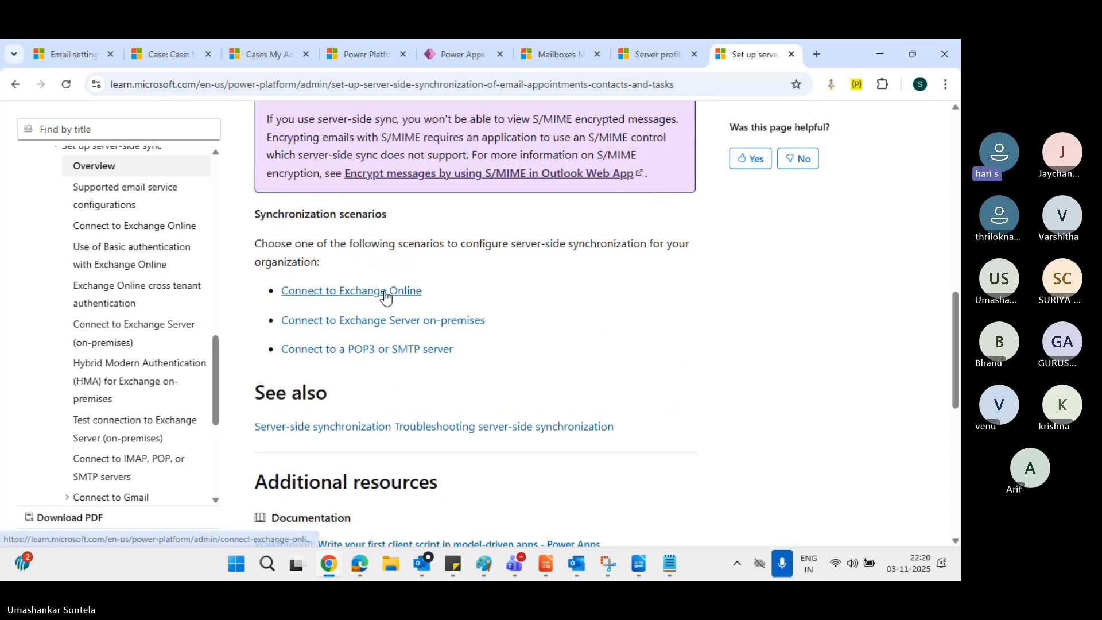
scroll(494, 295, down, 1)
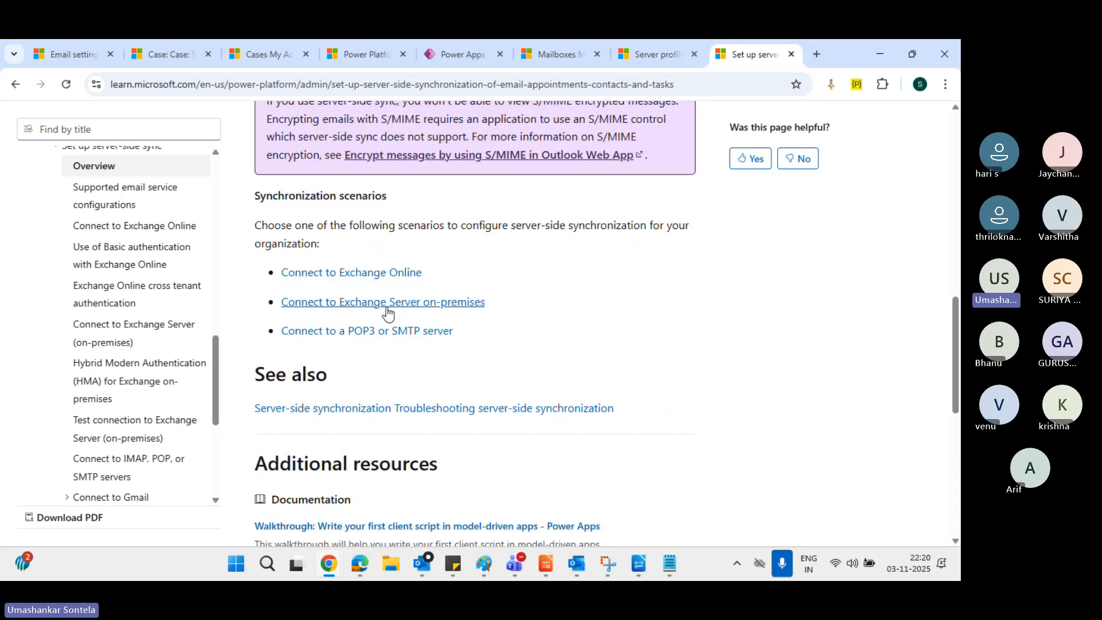
scroll(515, 309, down, 3)
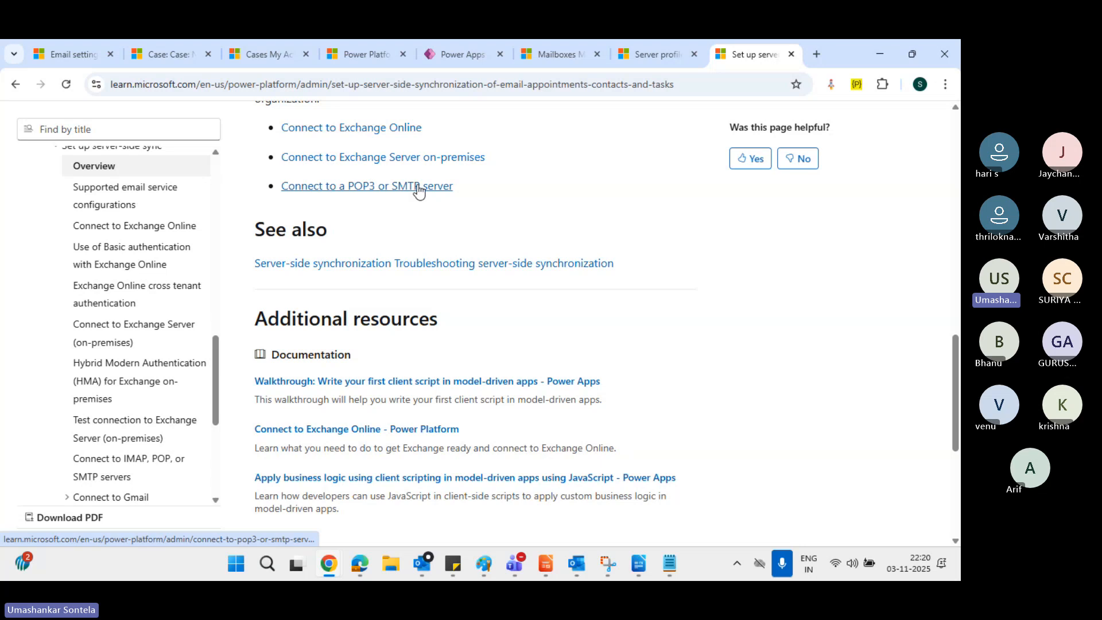
Return to the My Active Mailboxes list and activate the user's mailbox, confirming the activation
click(654, 51)
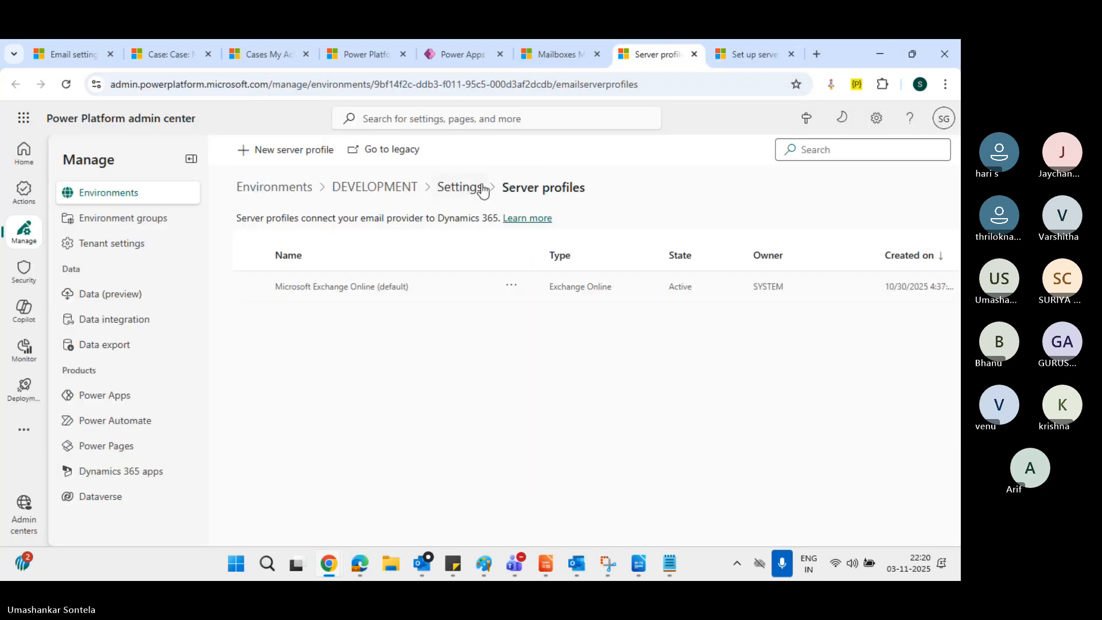
click(560, 54)
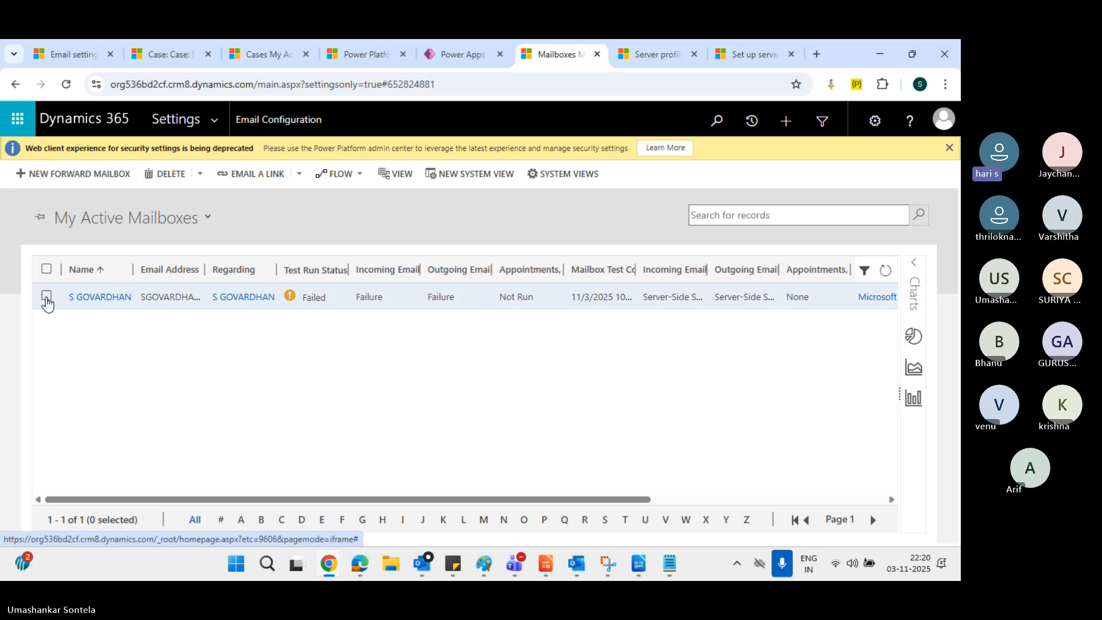
click(46, 296)
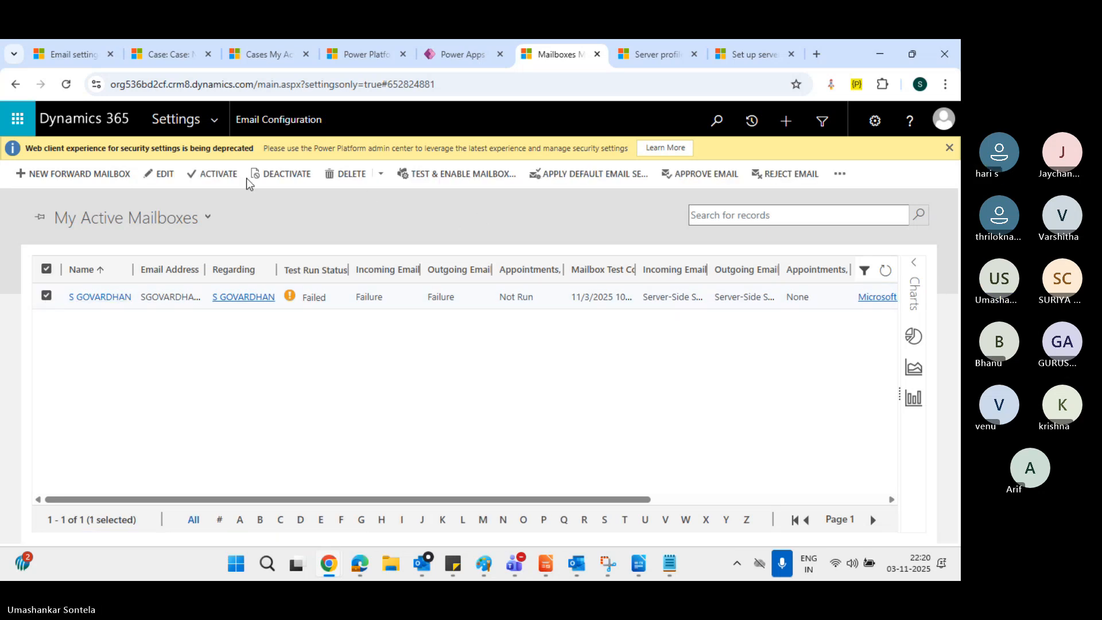
click(221, 175)
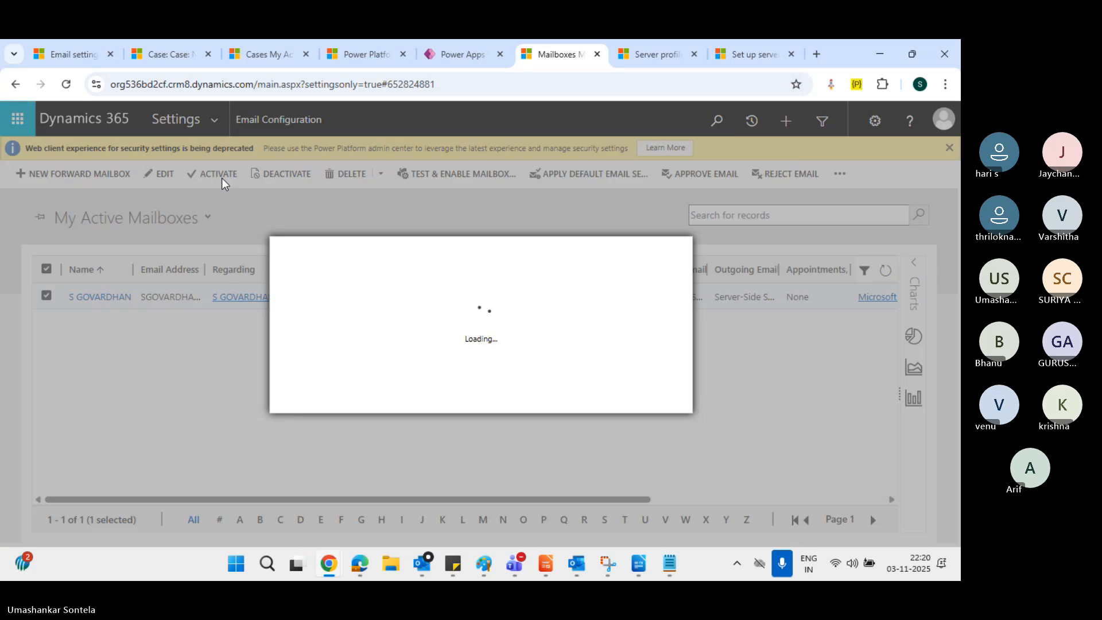
click(580, 402)
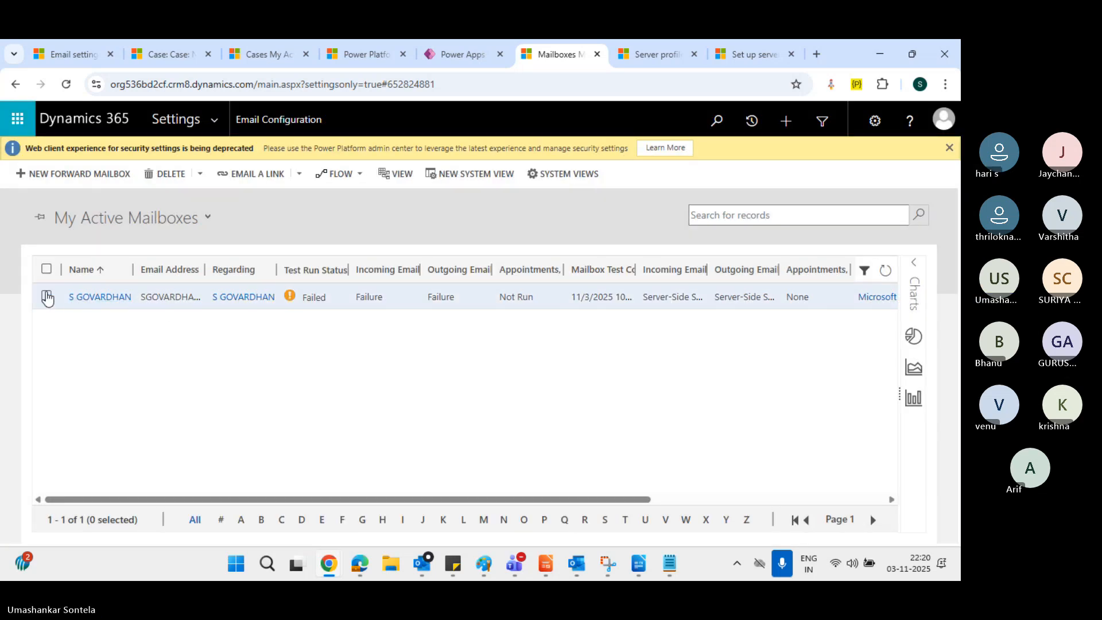
Approve the primary email address of the user's mailbox from the My Active Mailboxes list
click(47, 298)
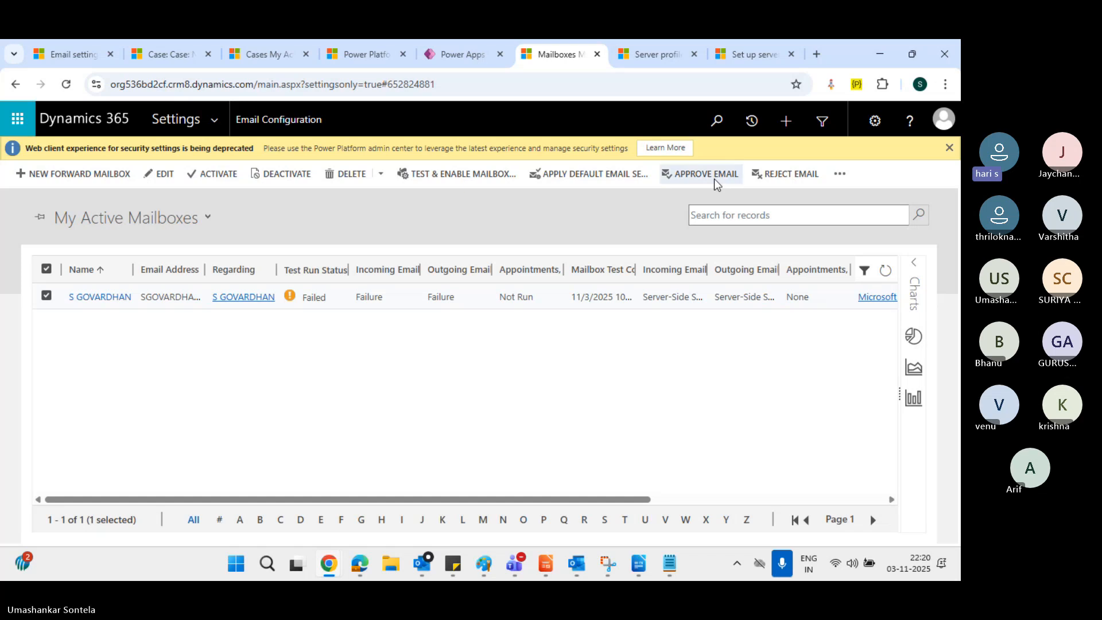
click(715, 182)
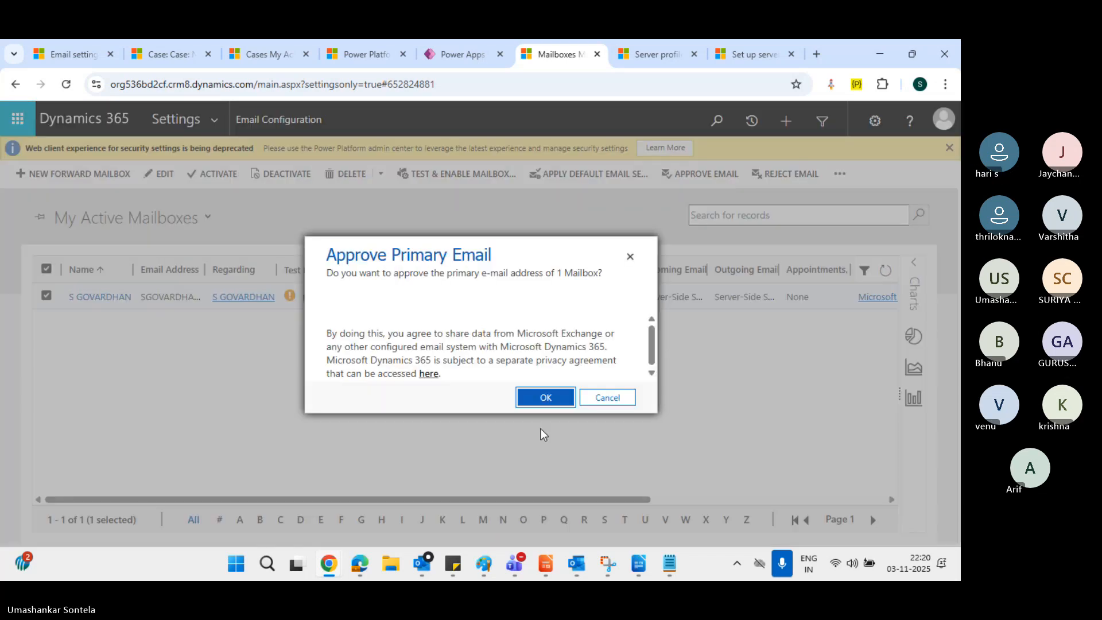
click(535, 404)
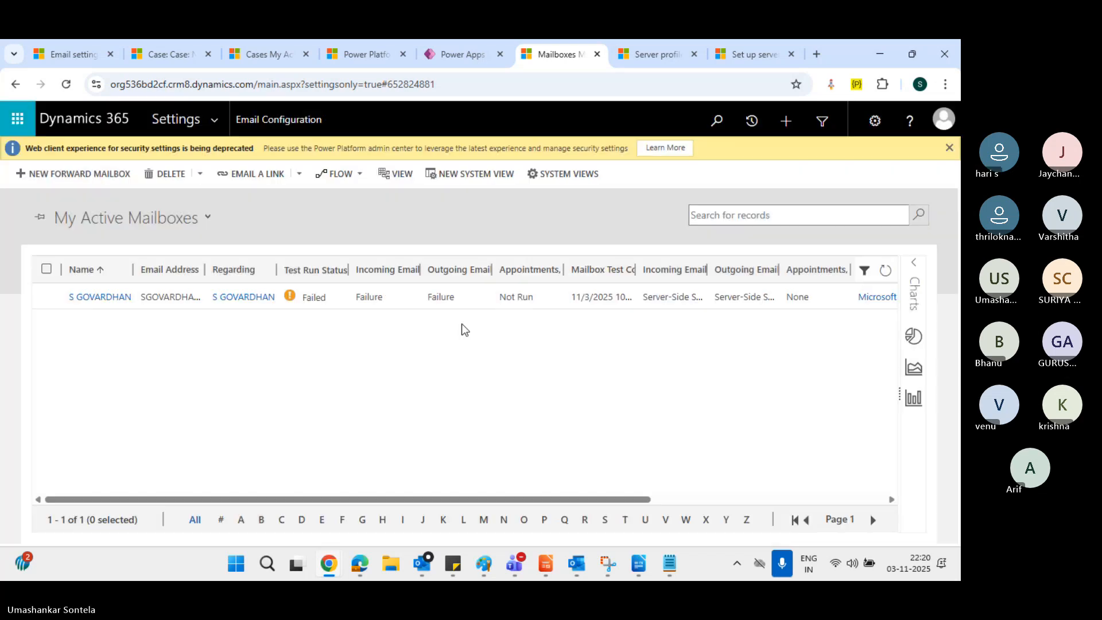
Run Test & Enable Mailboxes on the user's mailbox from the list and refresh the list to update its status
click(47, 297)
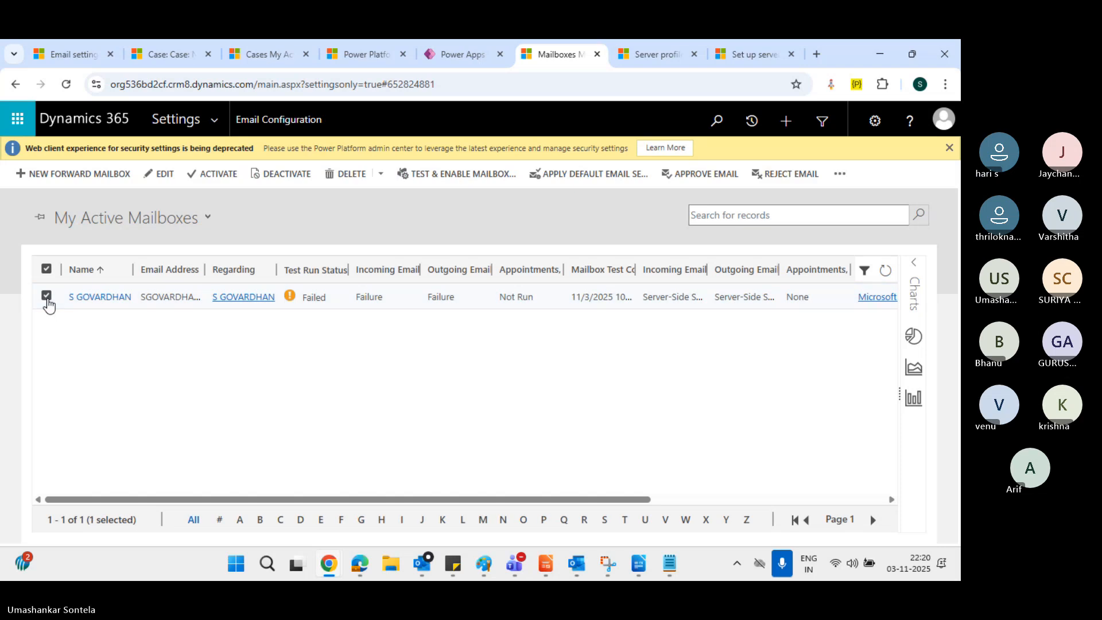
click(482, 175)
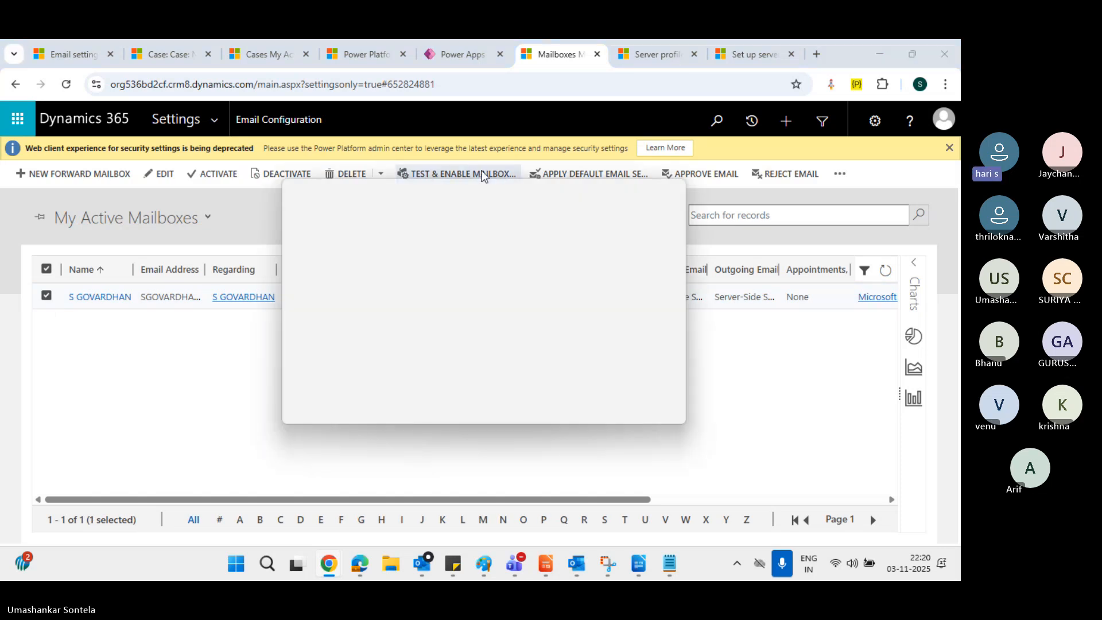
click(584, 417)
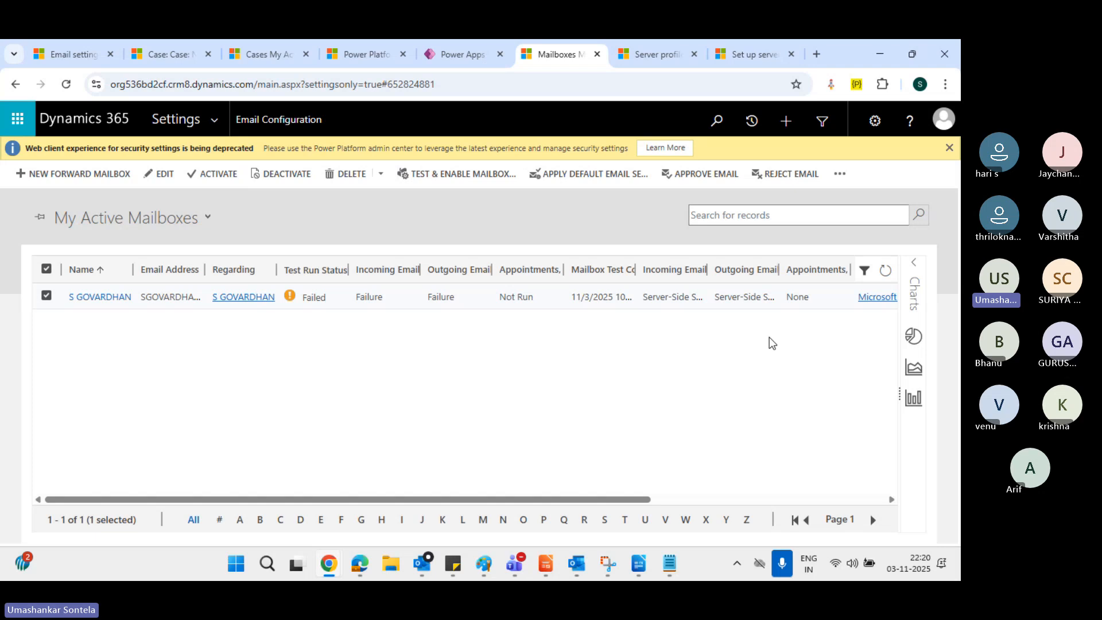
click(885, 273)
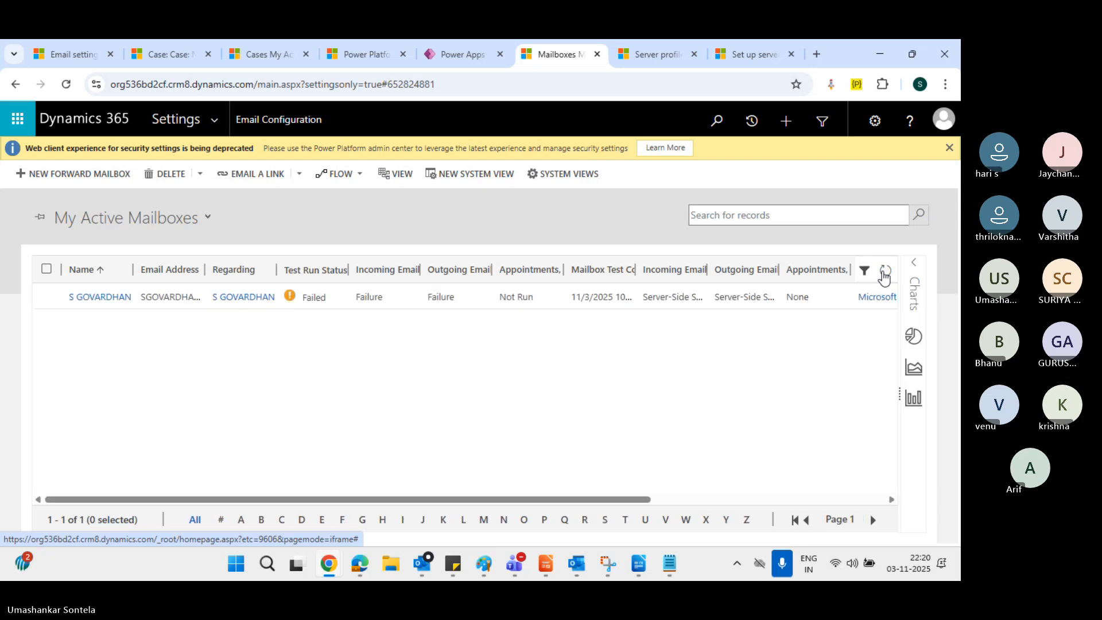
click(884, 275)
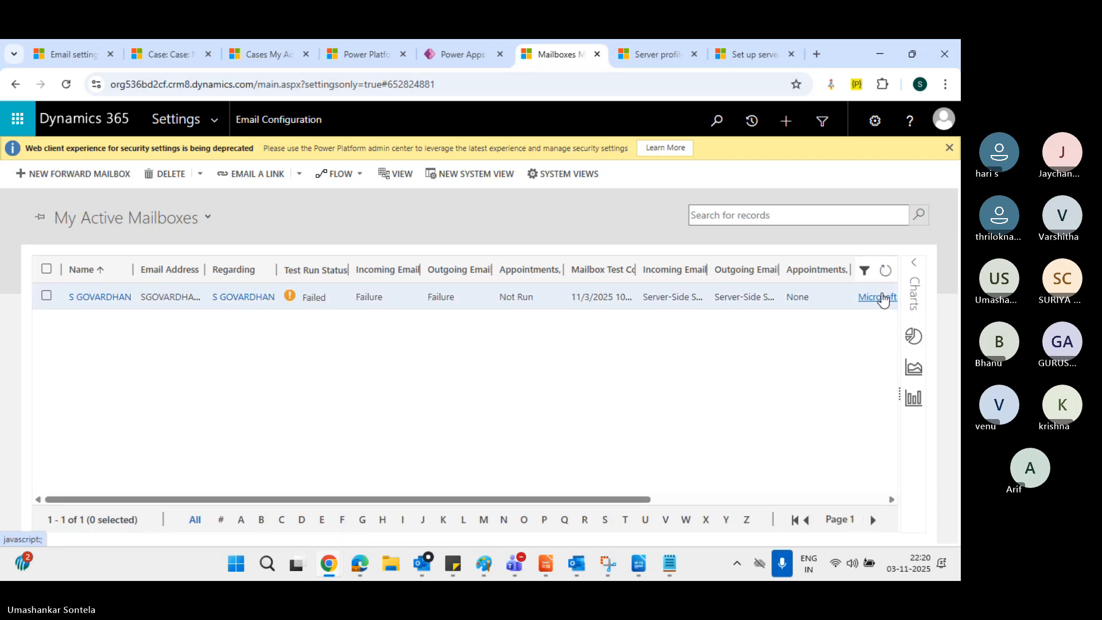
Open the Microsoft Exchange Online server profile linked to the mailbox and examine its general and advanced settings
click(878, 296)
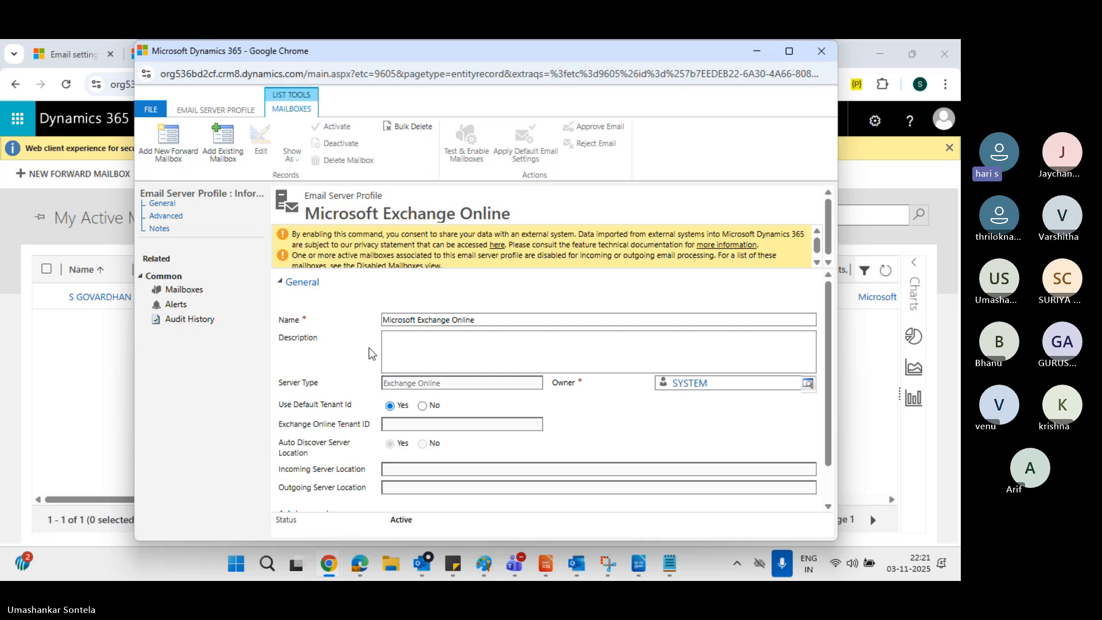
scroll(370, 352, down, 1)
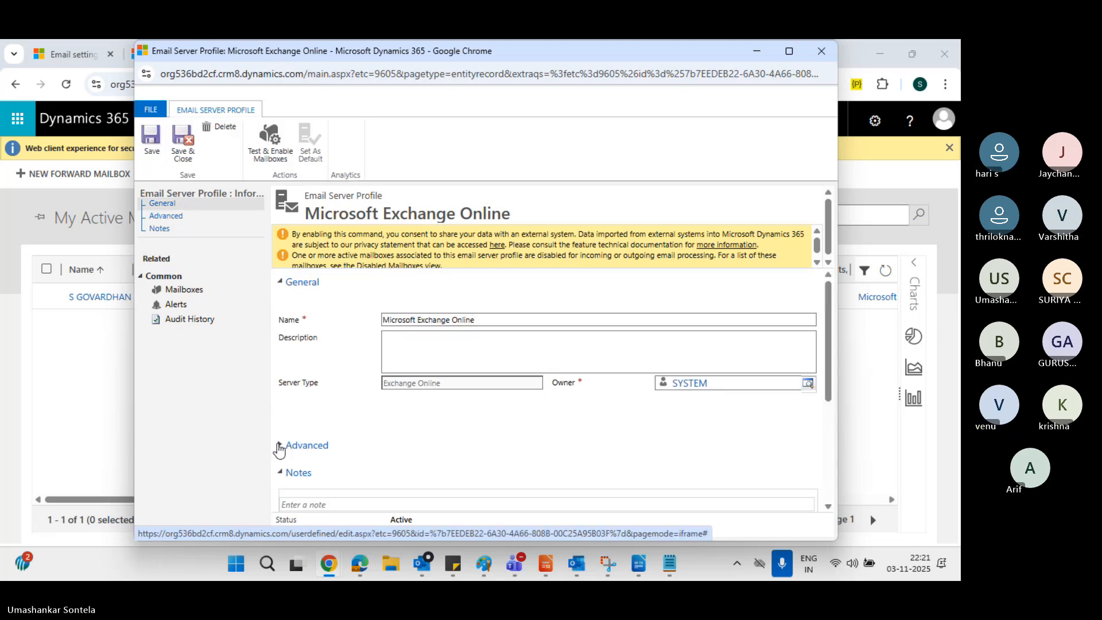
click(282, 446)
scroll(490, 383, down, 4)
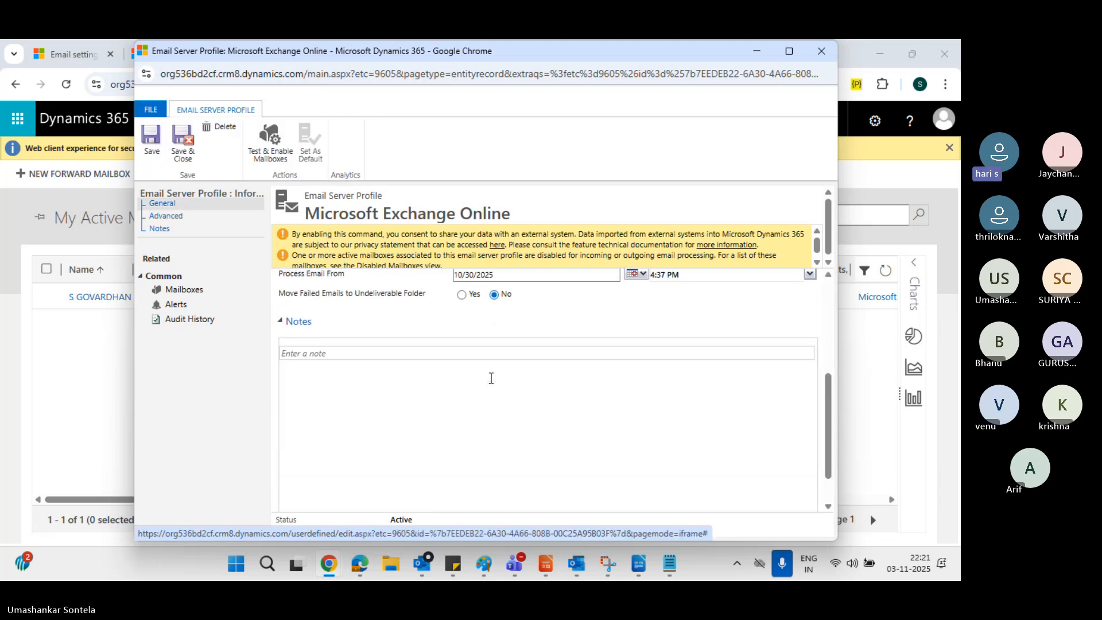
scroll(434, 384, up, 2)
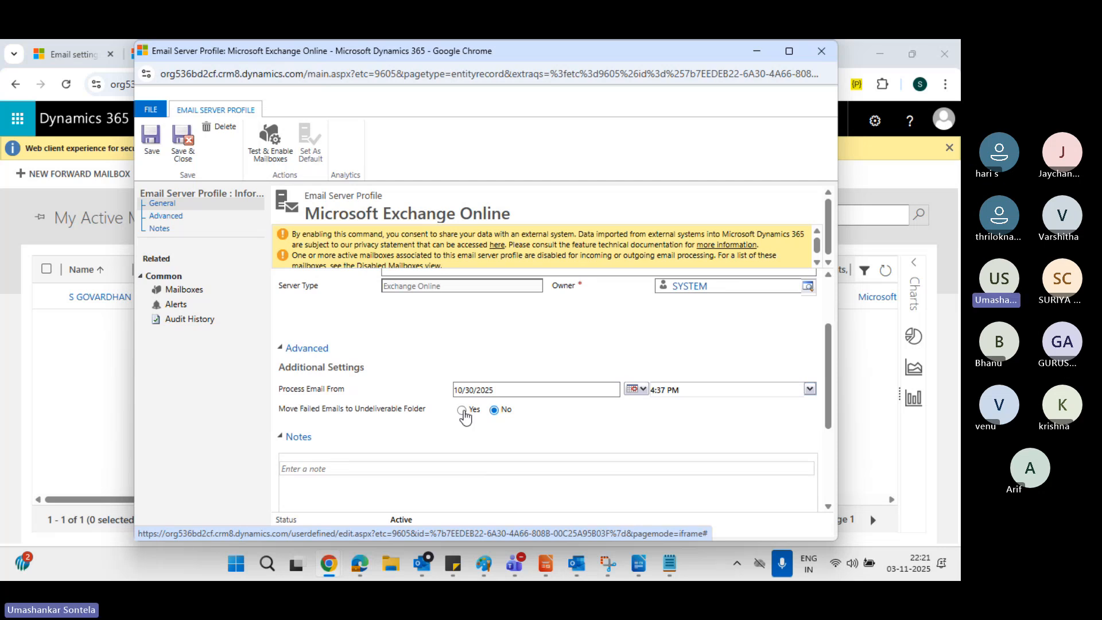
Switch Move Failed Emails to Undeliverable Folder to Yes and back to No in the Microsoft Exchange Online profile's advanced settings
click(463, 410)
scroll(529, 421, down, 1)
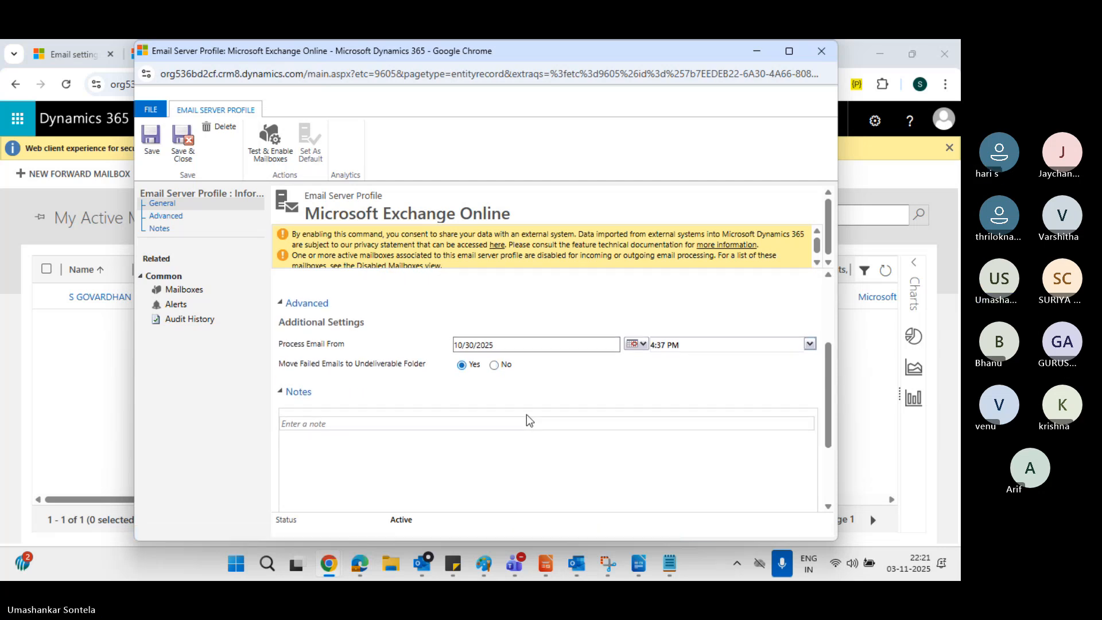
click(495, 365)
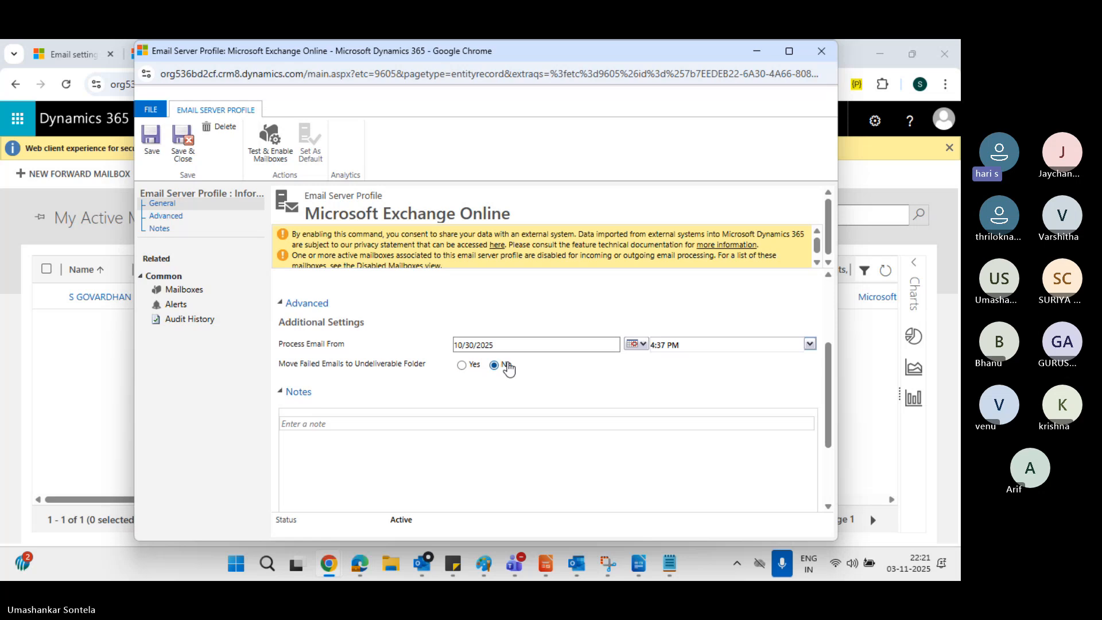
scroll(550, 376, up, 3)
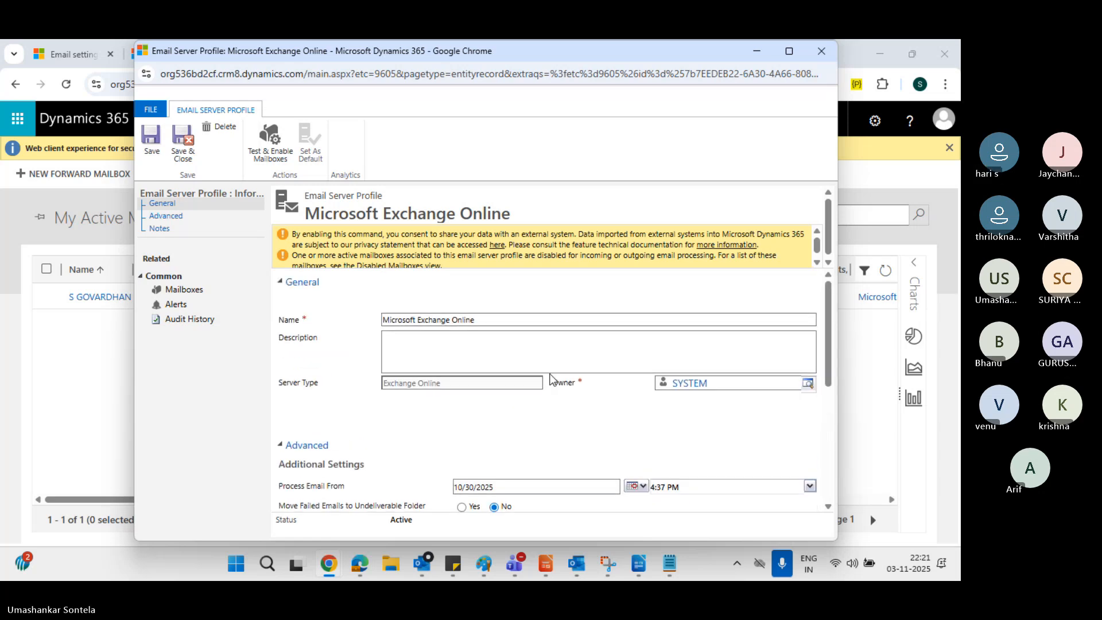
scroll(550, 378, down, 1)
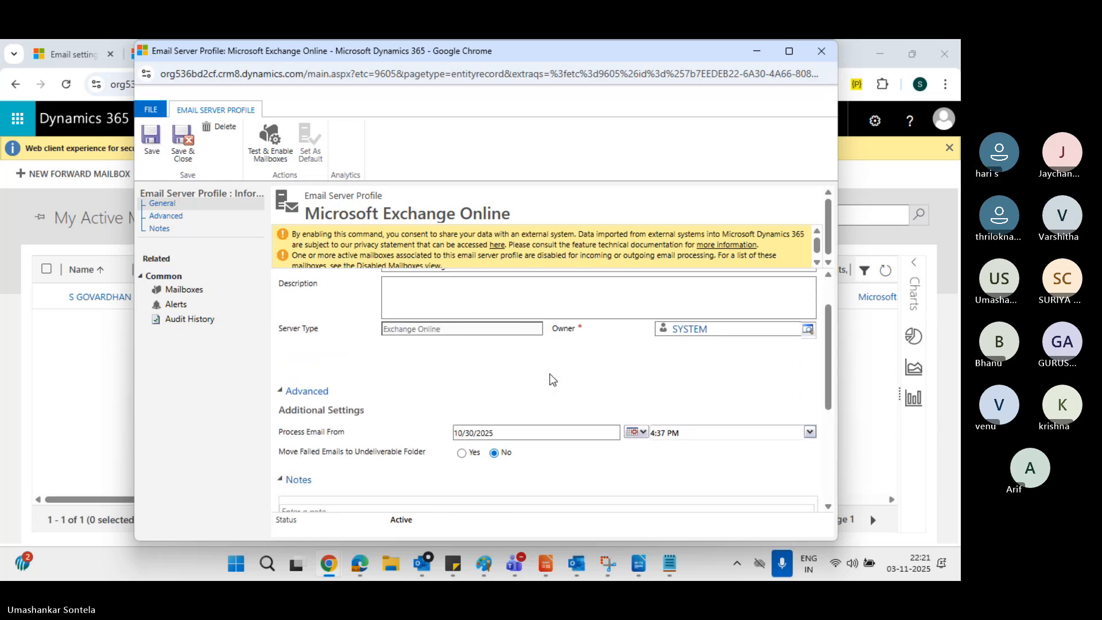
scroll(550, 379, down, 3)
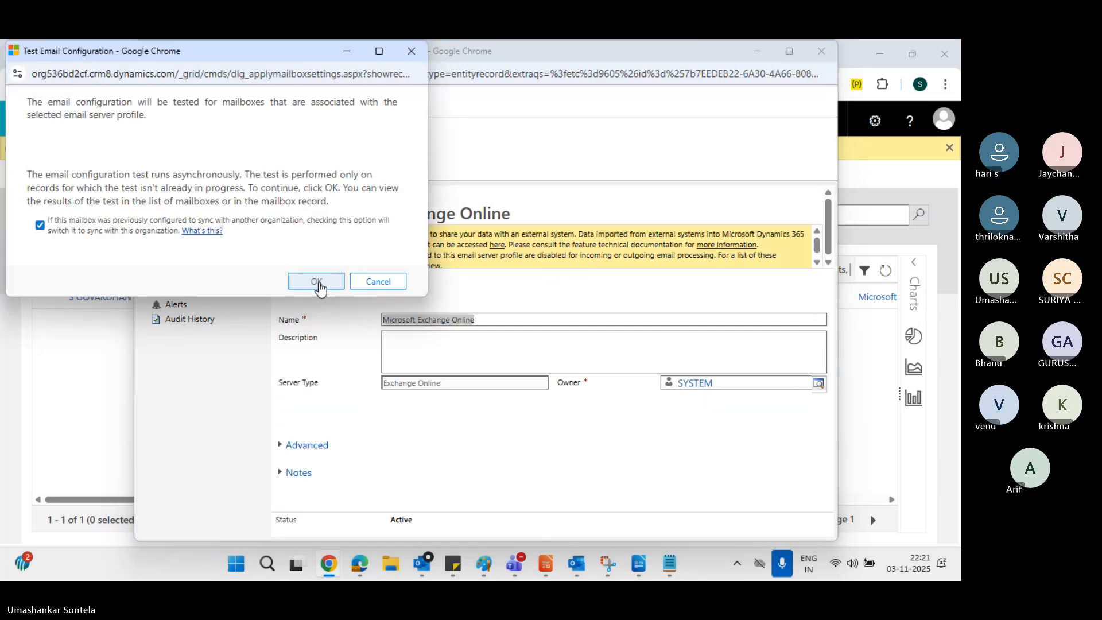
Run the email configuration test for the mailboxes linked to the Microsoft Exchange Online server profile and download the error log file
click(318, 283)
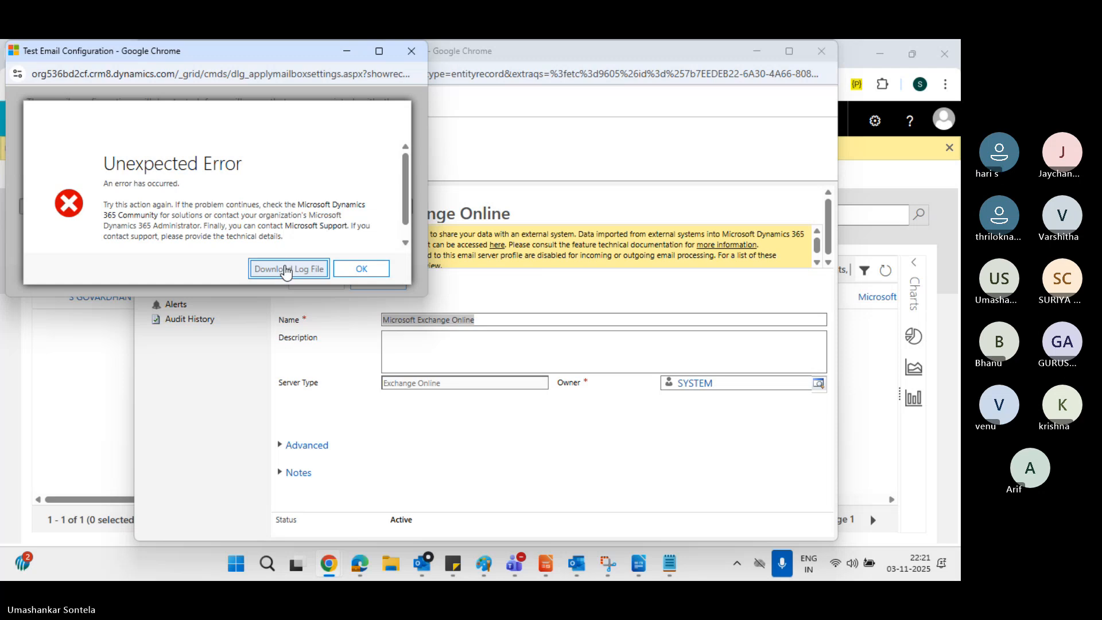
click(287, 269)
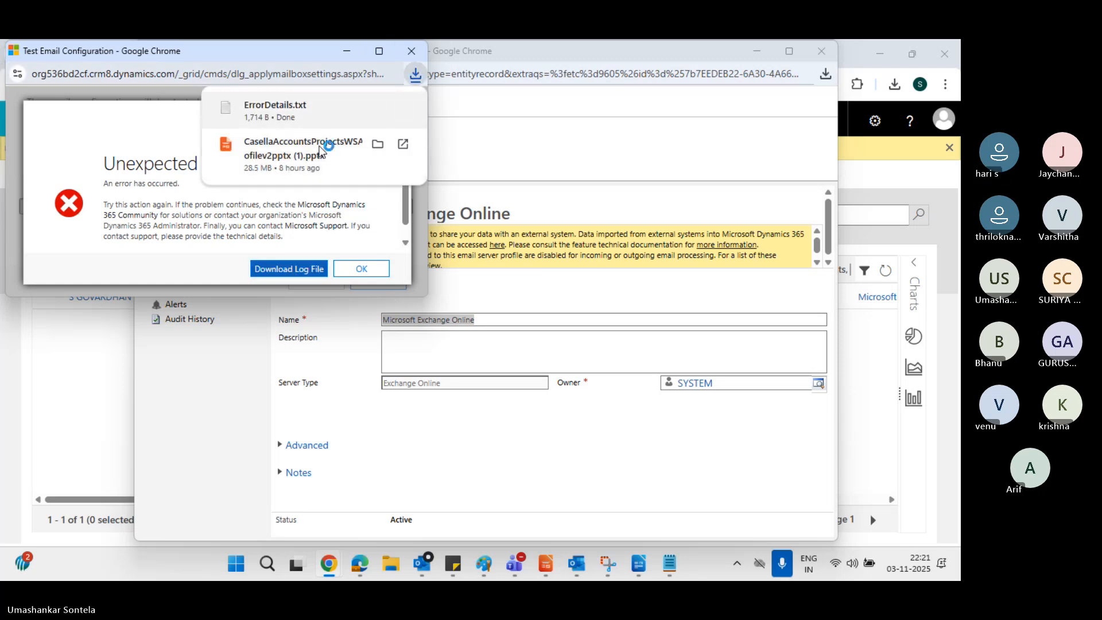
Open the downloaded ErrorDetails.txt in Notepad, examine the exception message and support reference, and minimize the file
click(275, 109)
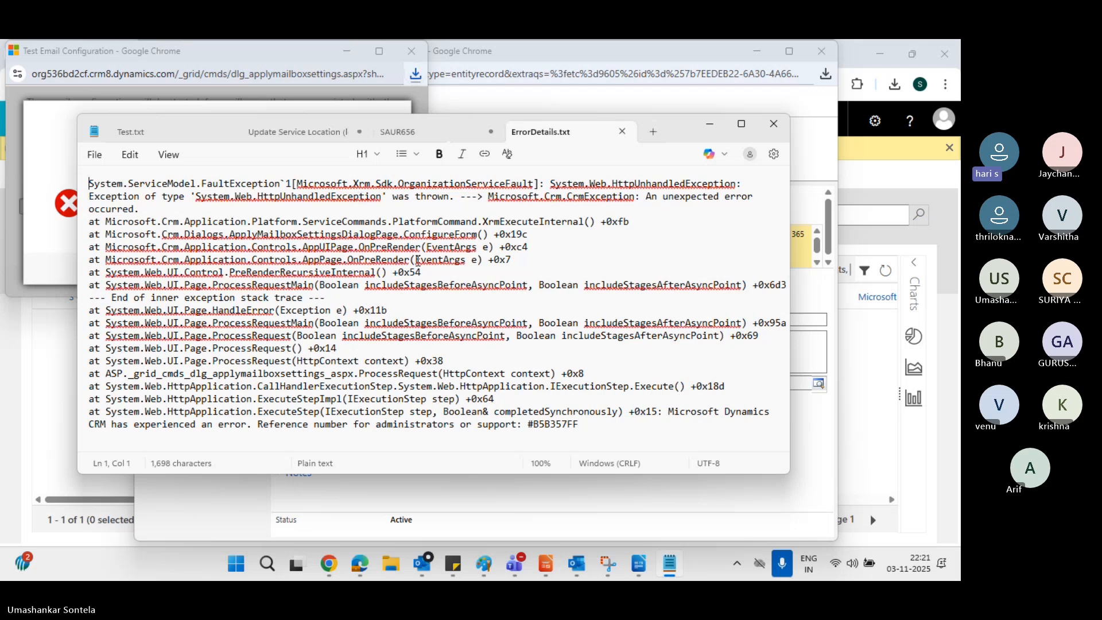
click(740, 126)
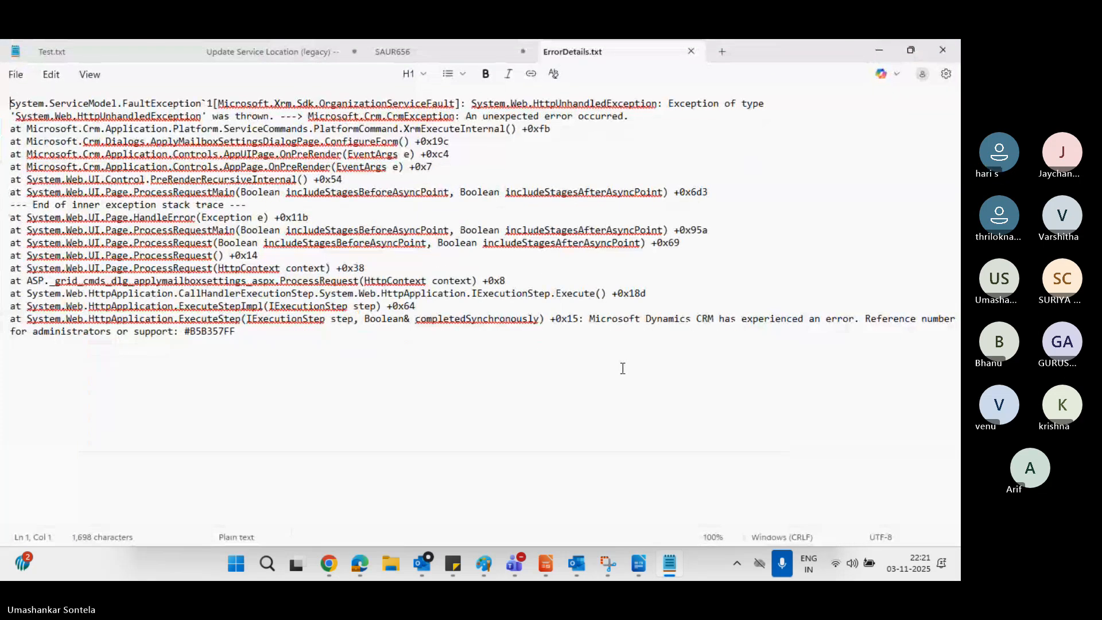
click(784, 327)
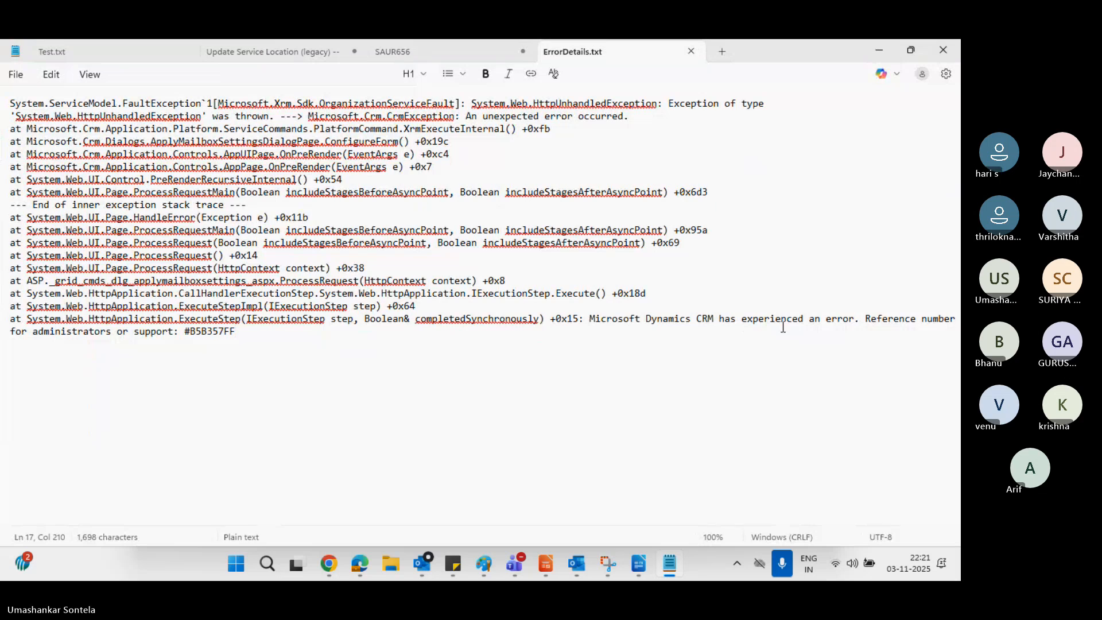
click(870, 320)
key(Right)
key(Right)
key(Right)
key(Right)
key(Right)
key(Right)
key(Right)
key(Right)
key(Right)
key(Right)
key(Right)
key(Right)
key(Right)
key(Right)
key(Right)
key(Right)
key(Right)
key(Right)
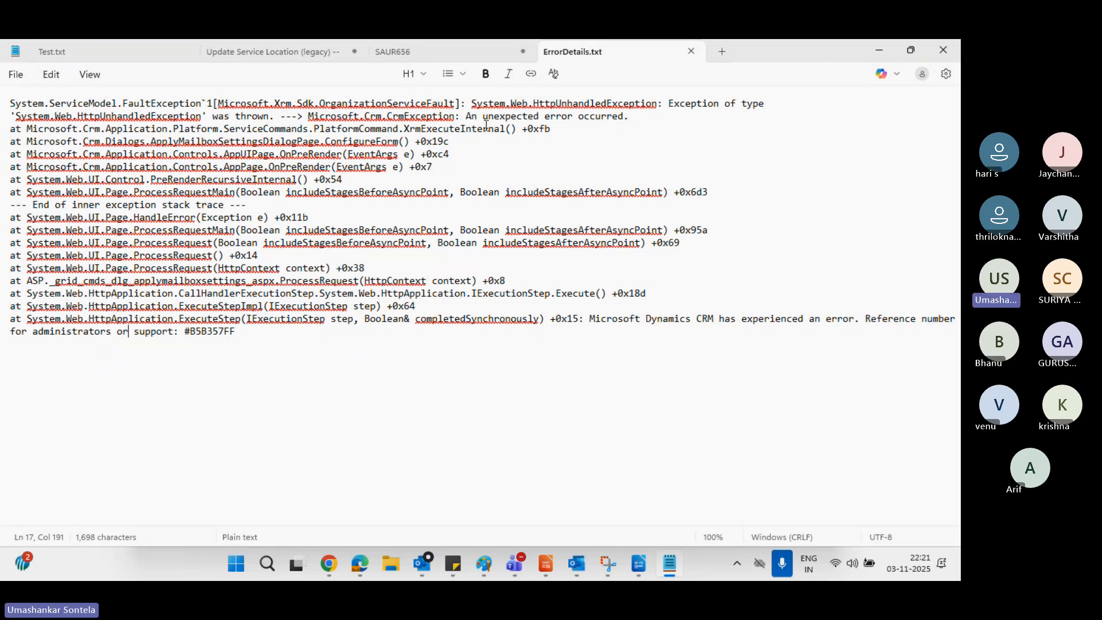
drag(466, 116, 621, 120)
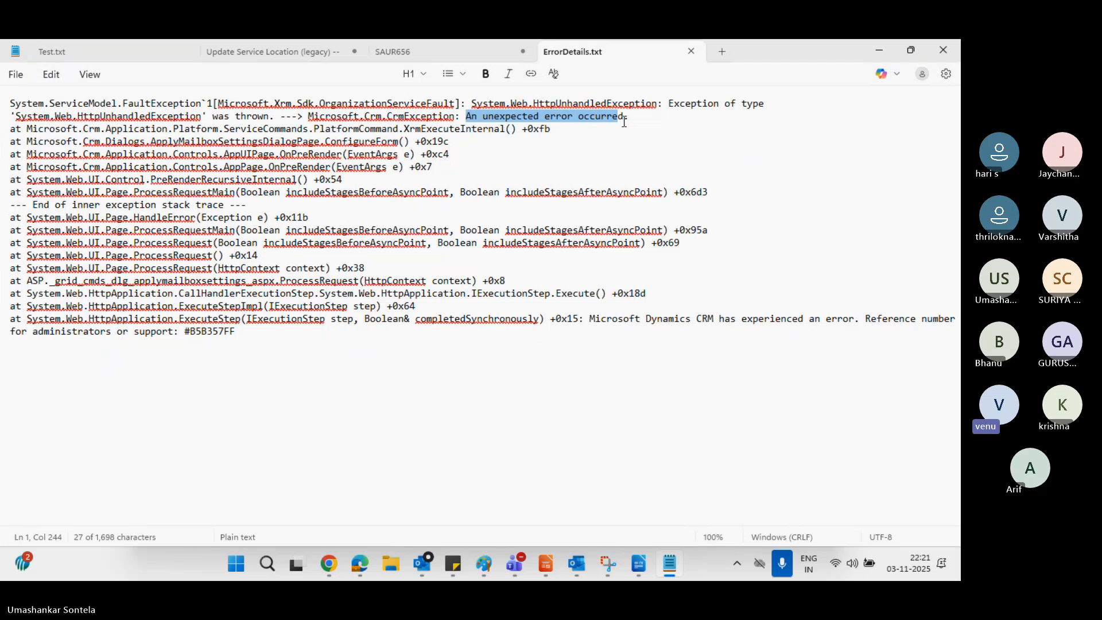
click(879, 51)
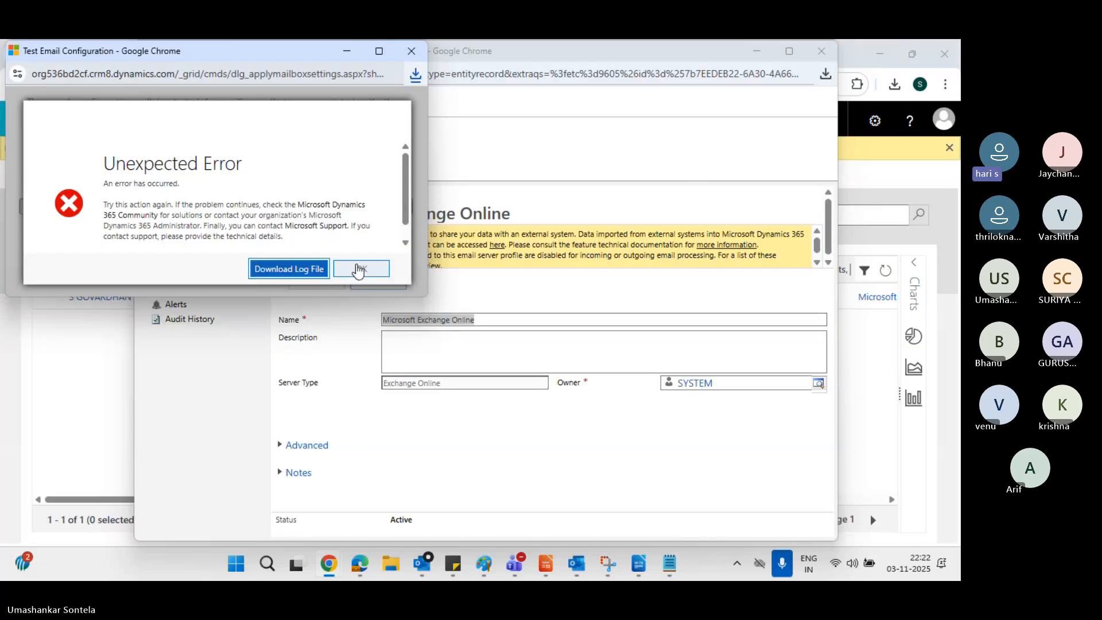
Dismiss the test error, review the server profile's advanced settings, and save and close the profile
click(358, 269)
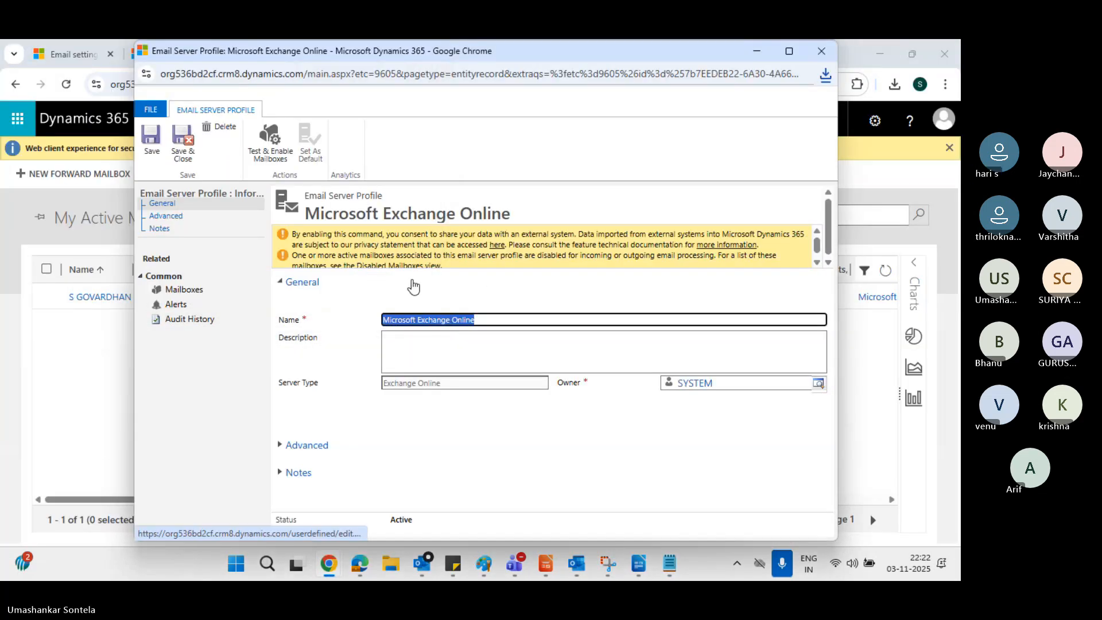
click(287, 445)
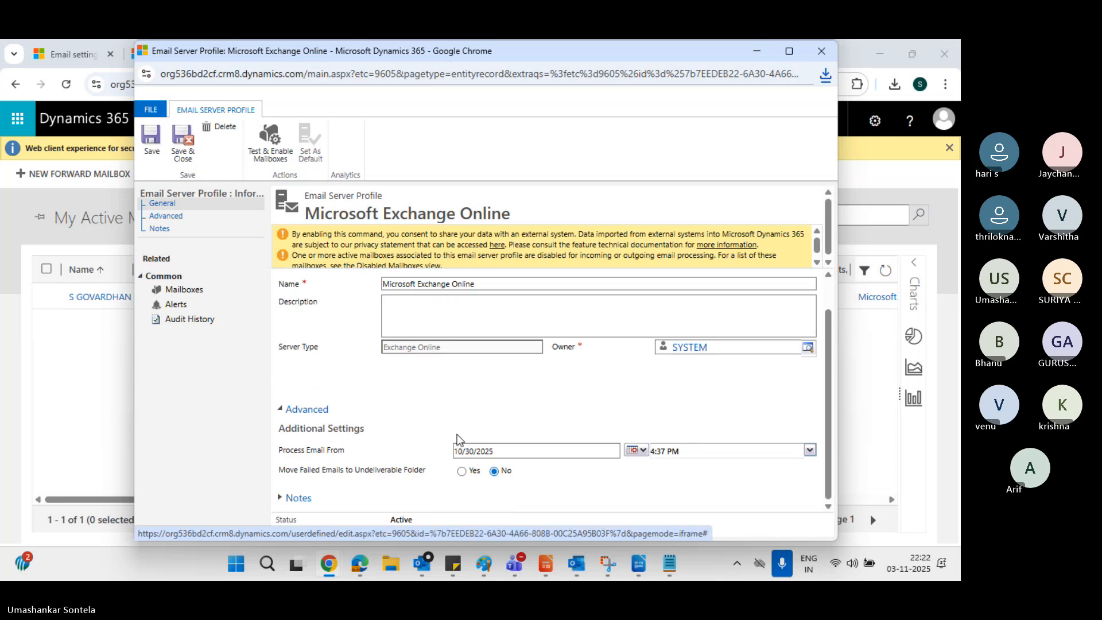
mouse_move(427, 481)
click(182, 149)
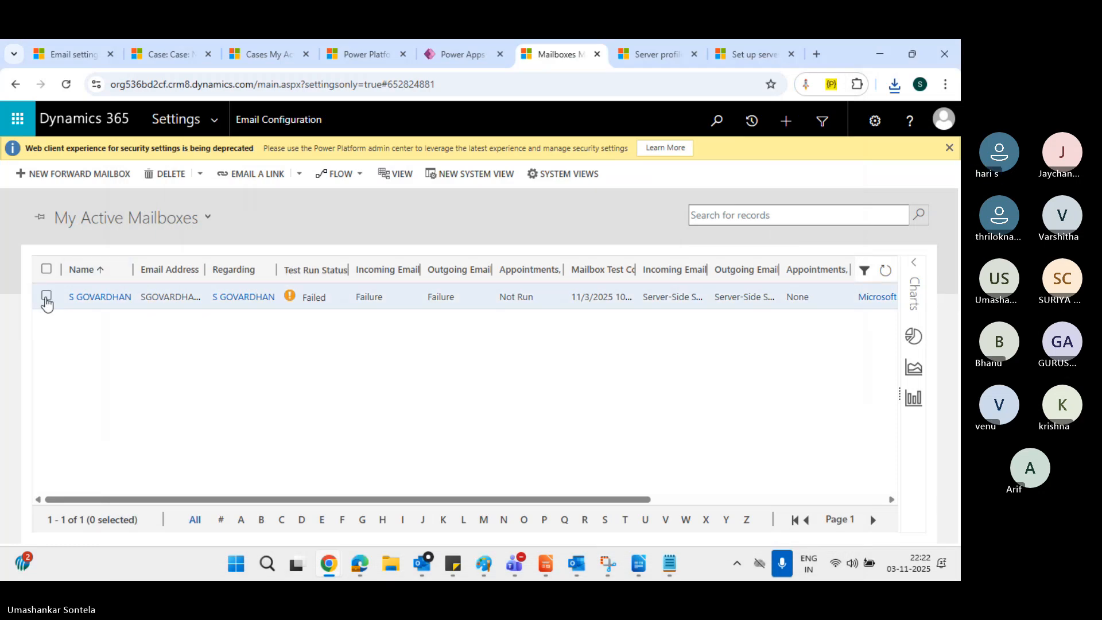
Apply the default email settings to the user's mailbox in My Active Mailboxes, with configuration testing and mailbox enabling included
click(46, 296)
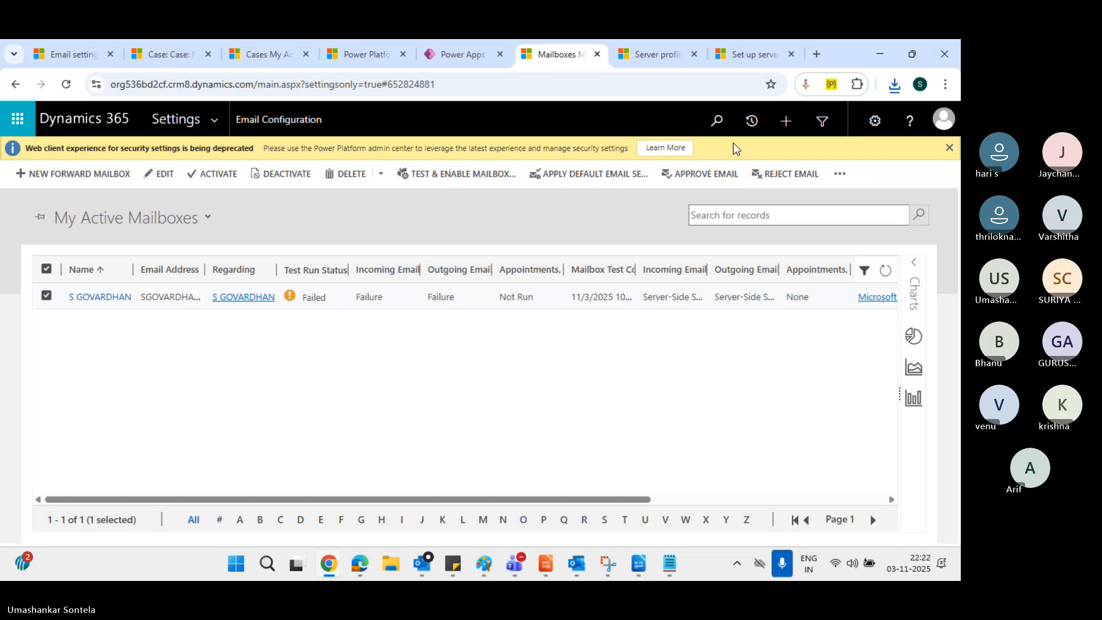
click(843, 171)
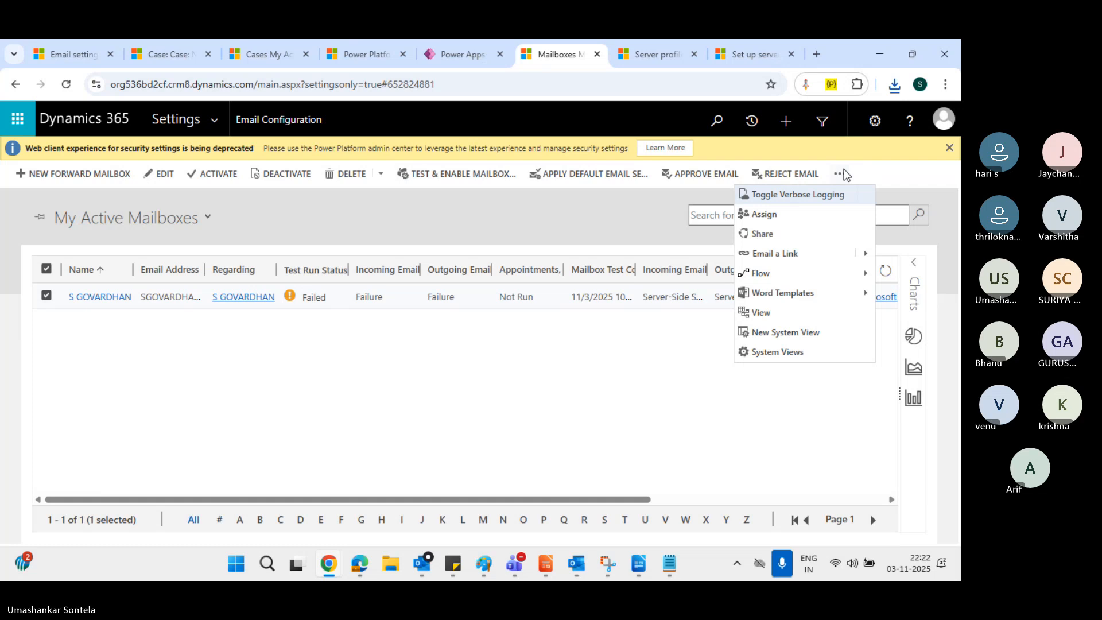
click(566, 178)
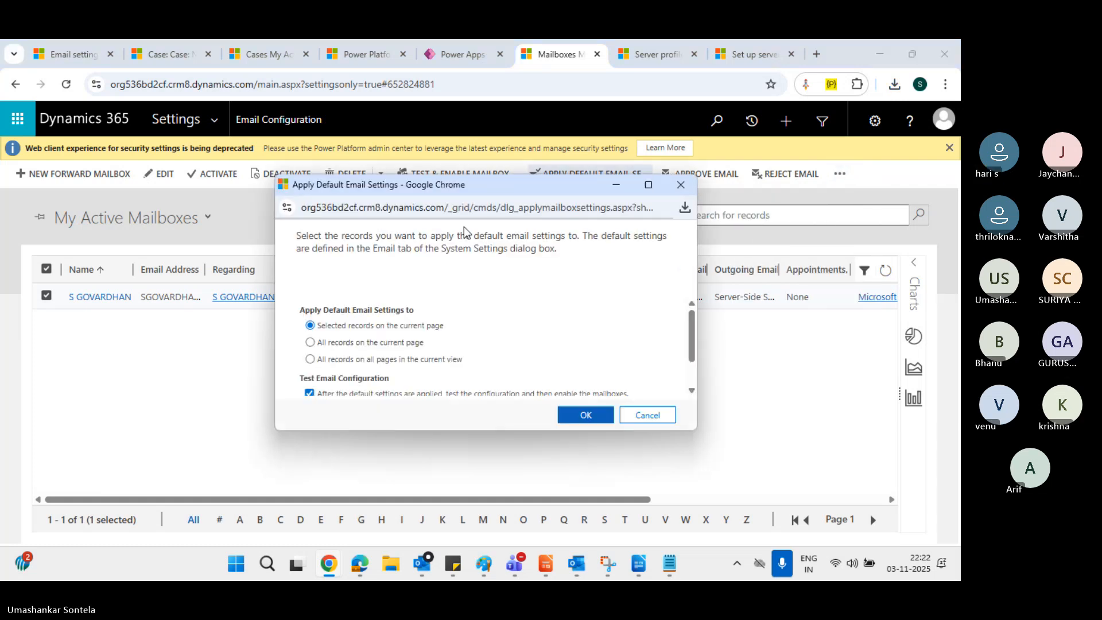
click(585, 417)
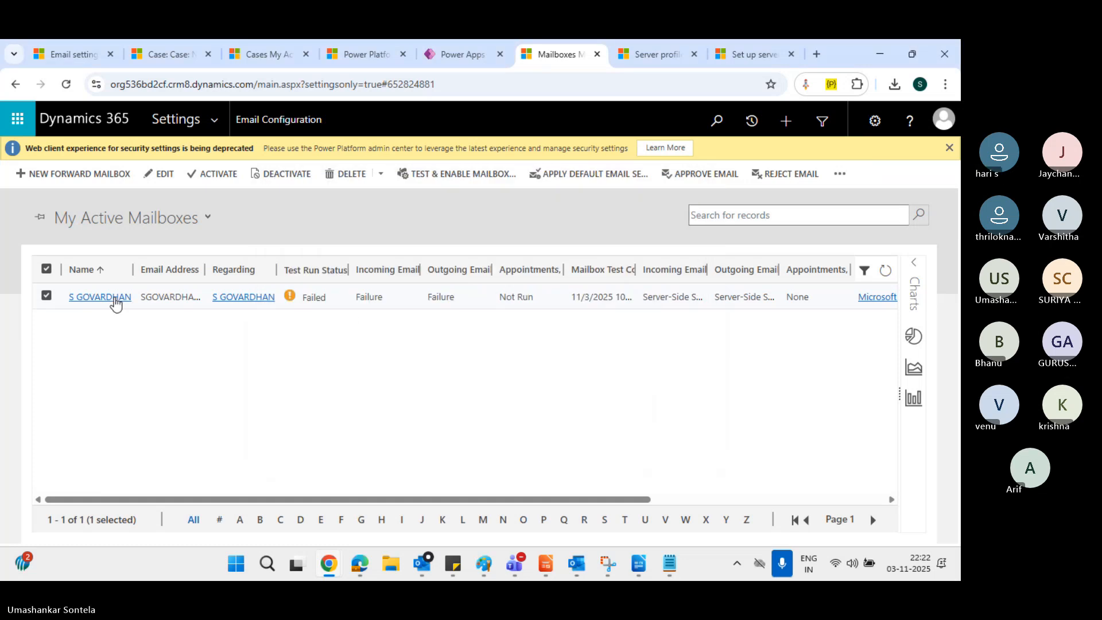
Open the user's mailbox record and examine its alerts, including the details of the newest information alert about appointments, contacts and tasks
click(112, 301)
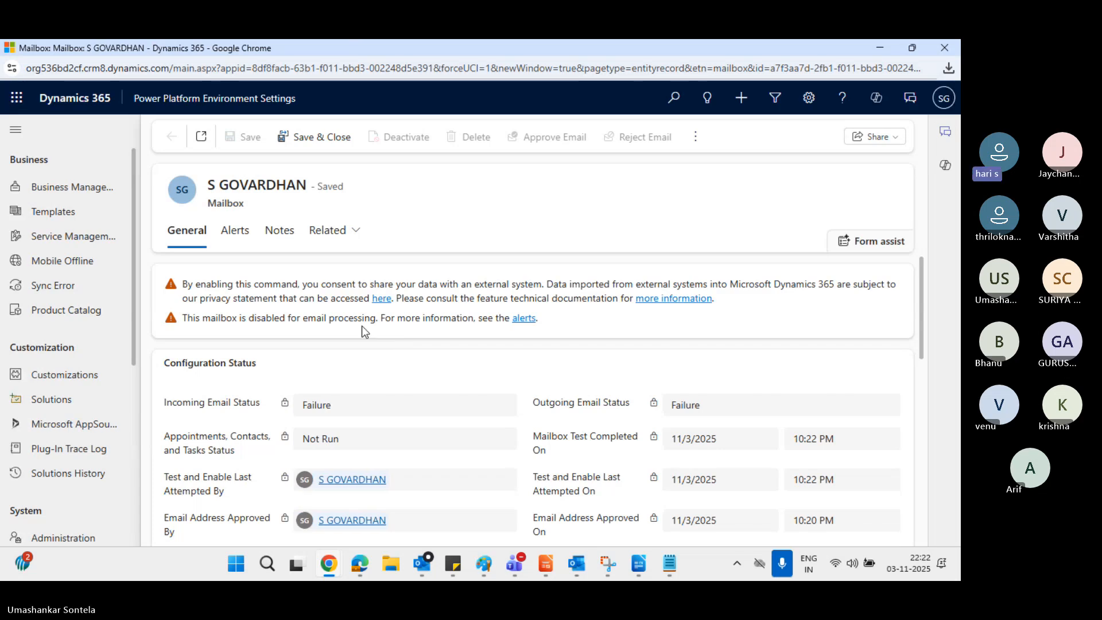
click(250, 234)
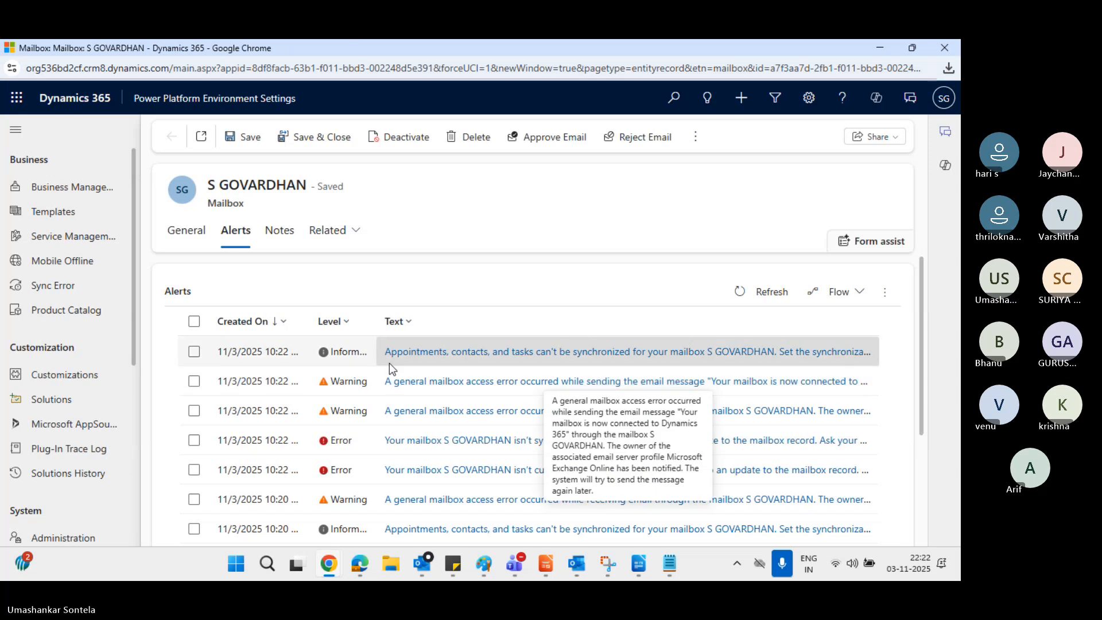
click(446, 353)
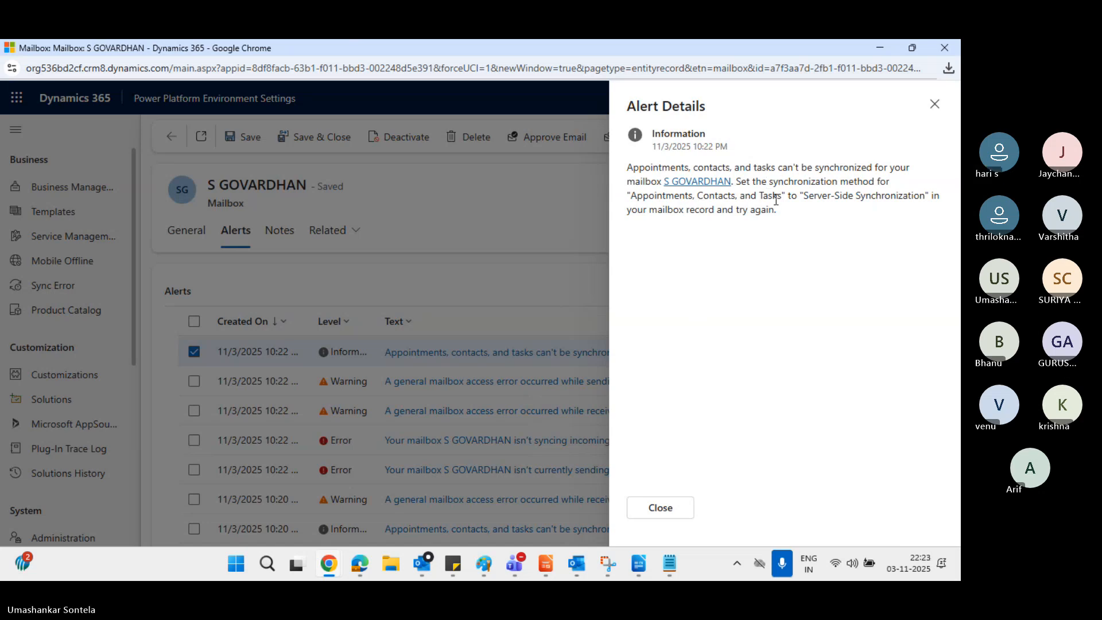
click(664, 518)
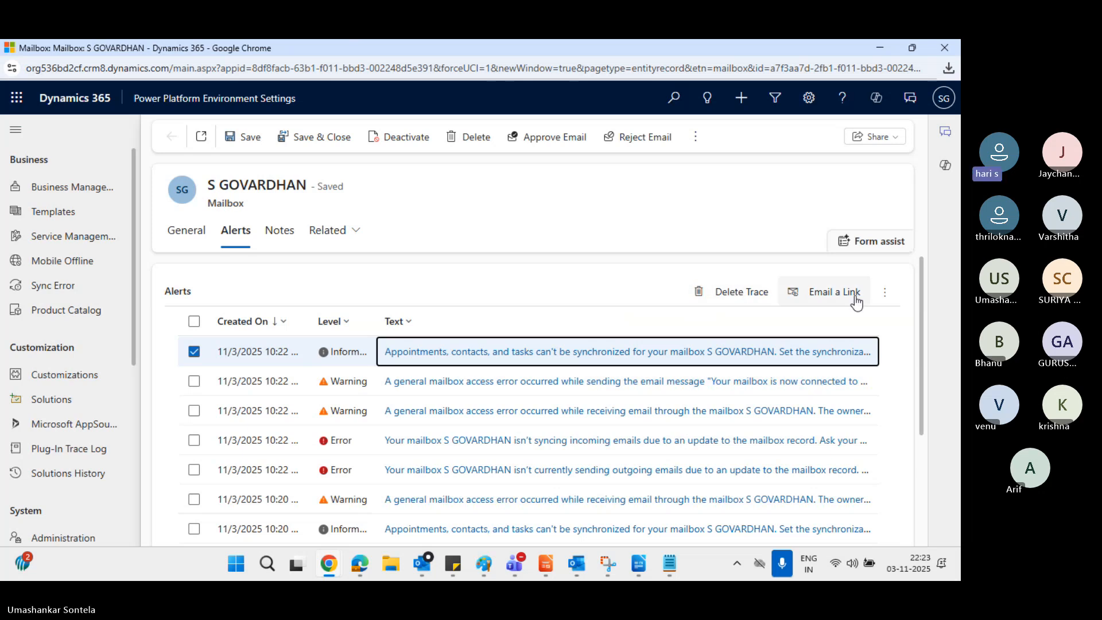
click(880, 296)
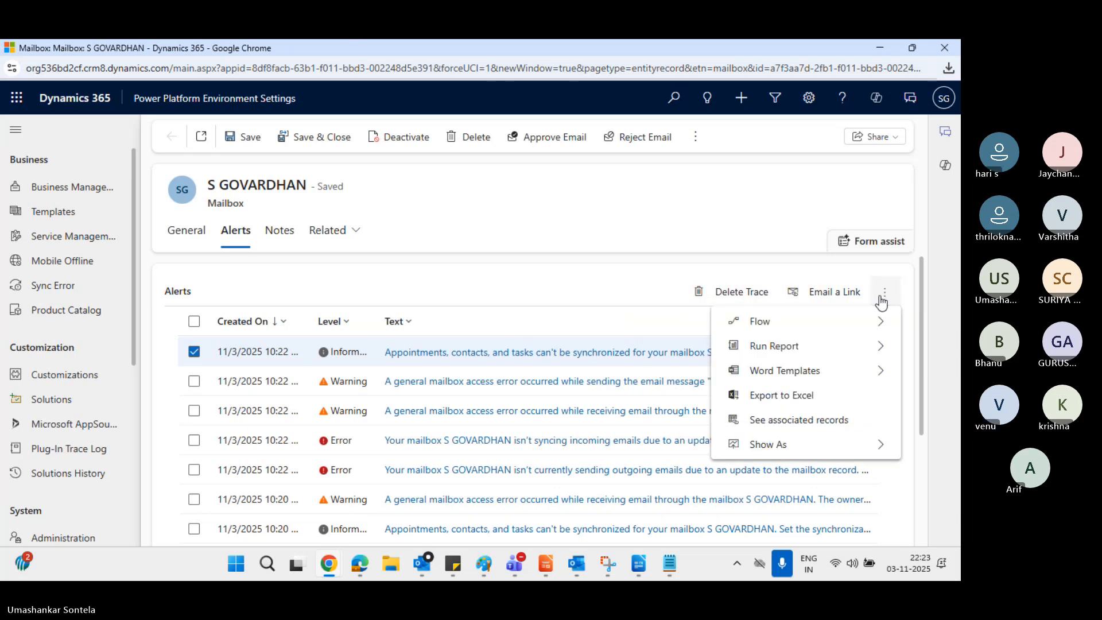
click(881, 301)
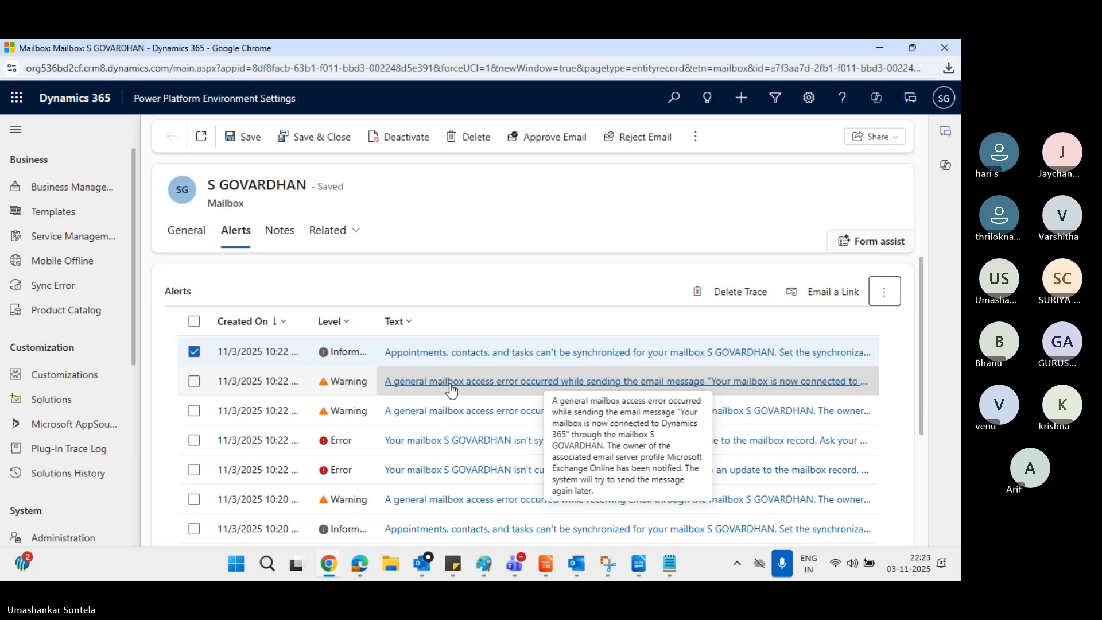
Approve the mailbox's primary email address from its record and refresh the record to check its configuration status
click(567, 137)
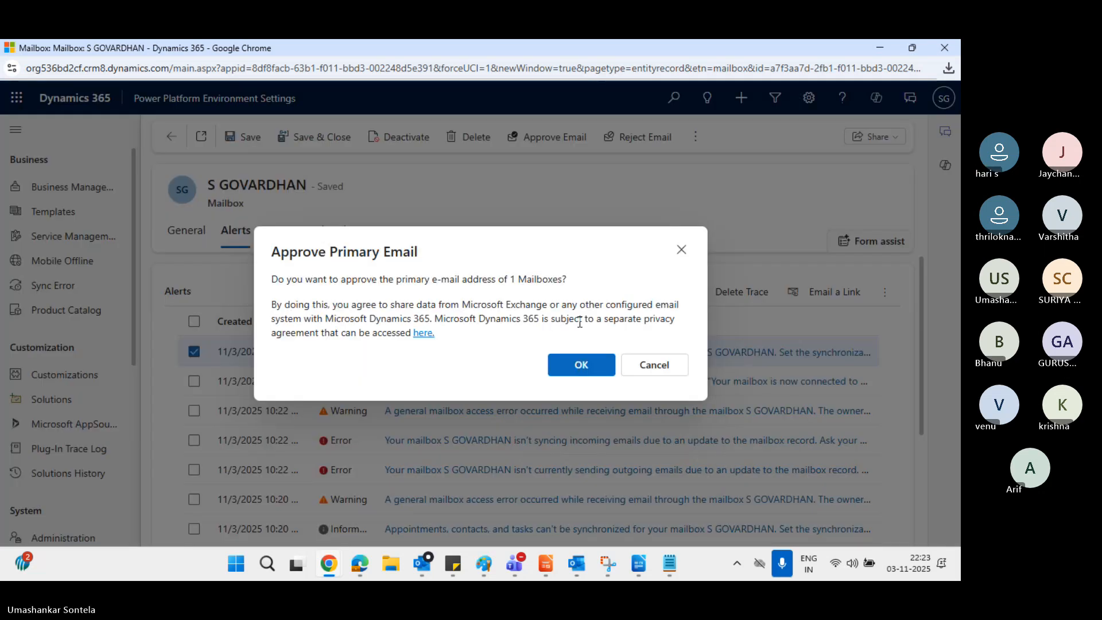
click(584, 366)
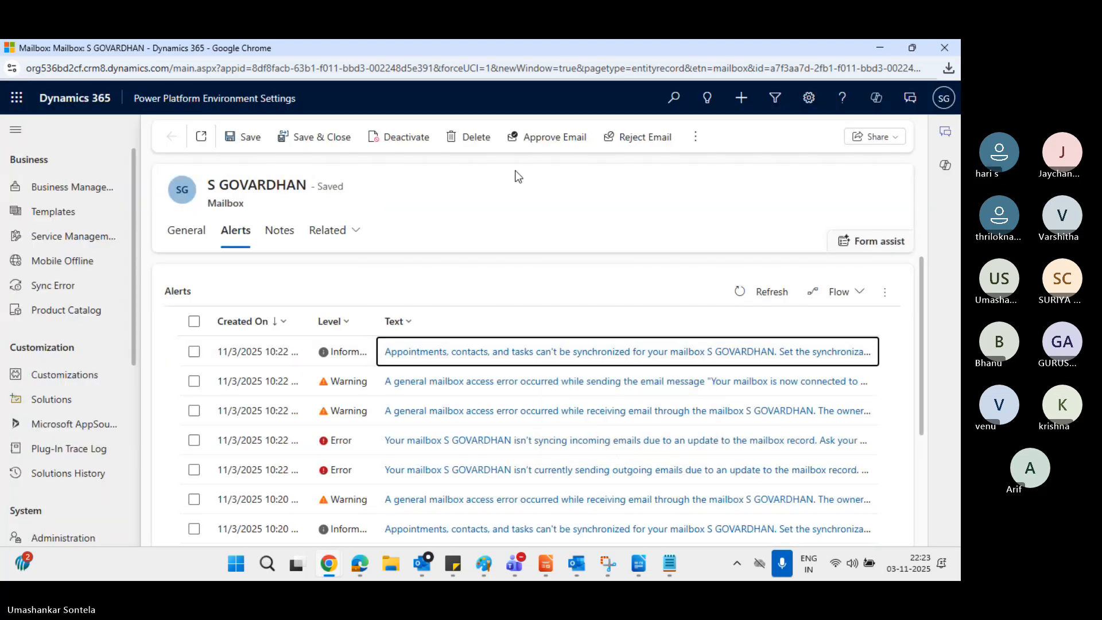
click(183, 237)
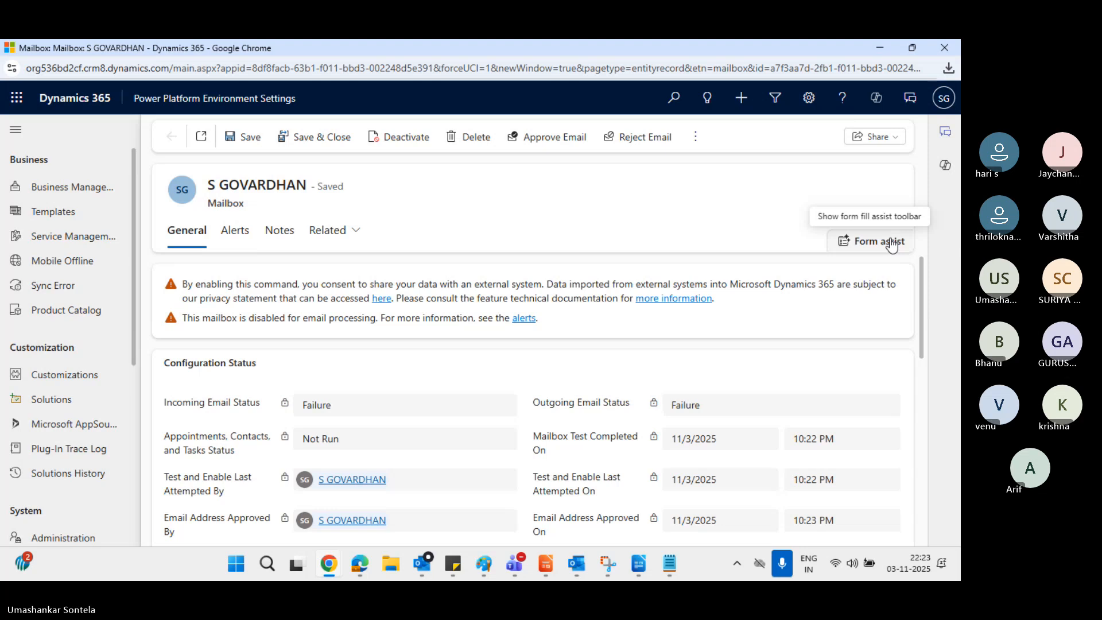
click(696, 136)
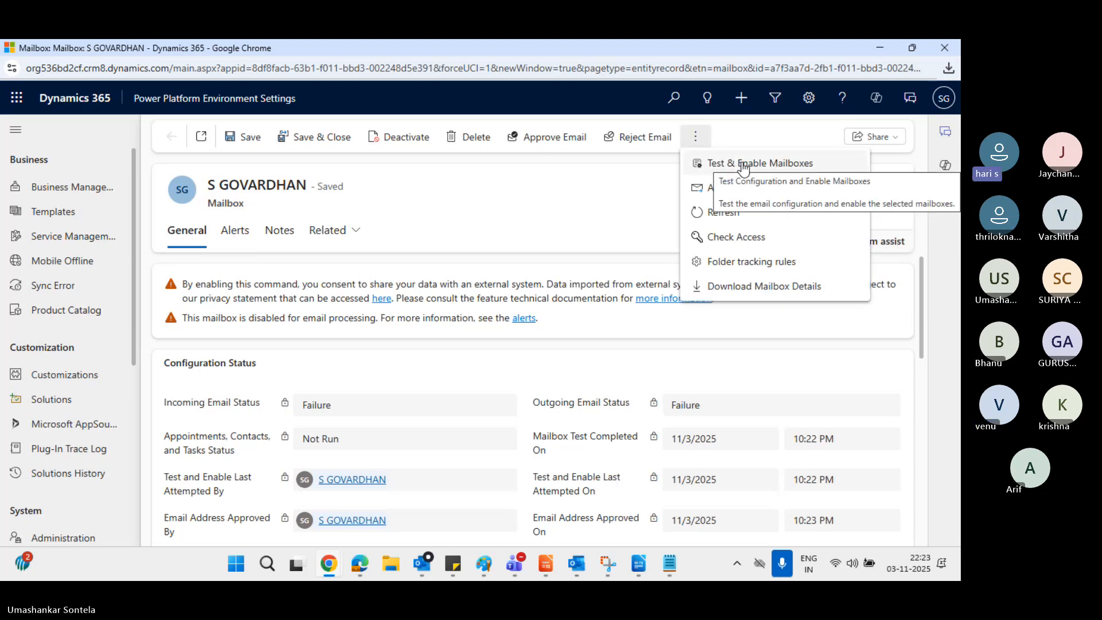
click(727, 213)
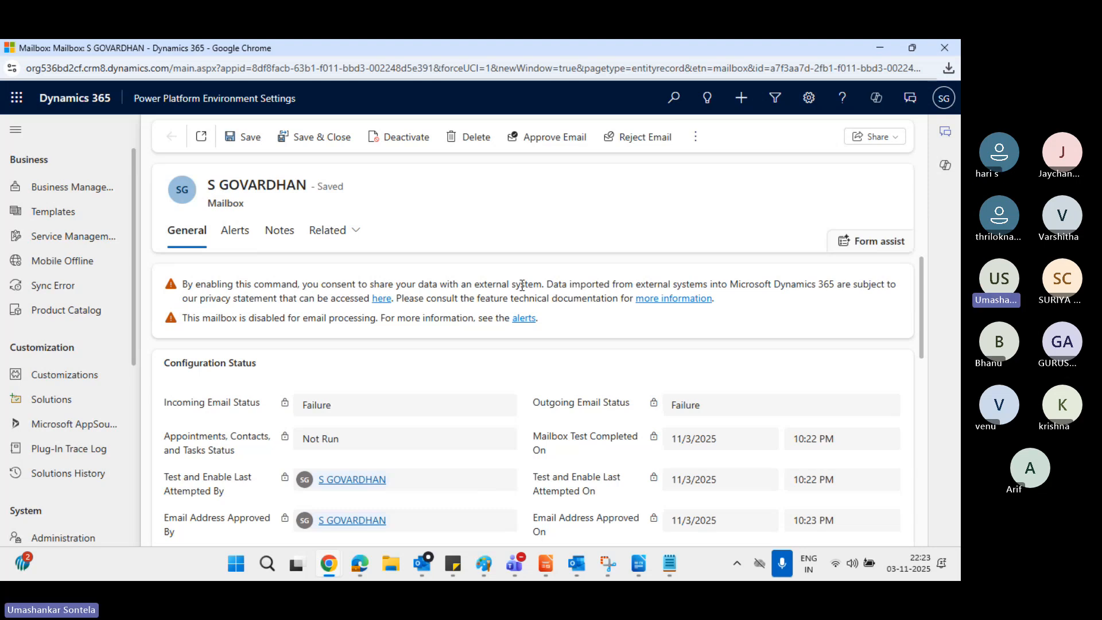
Open the linked privacy statement, close it and the server-side synchronization documentation tab, and return to the My Active Mailboxes list
click(382, 298)
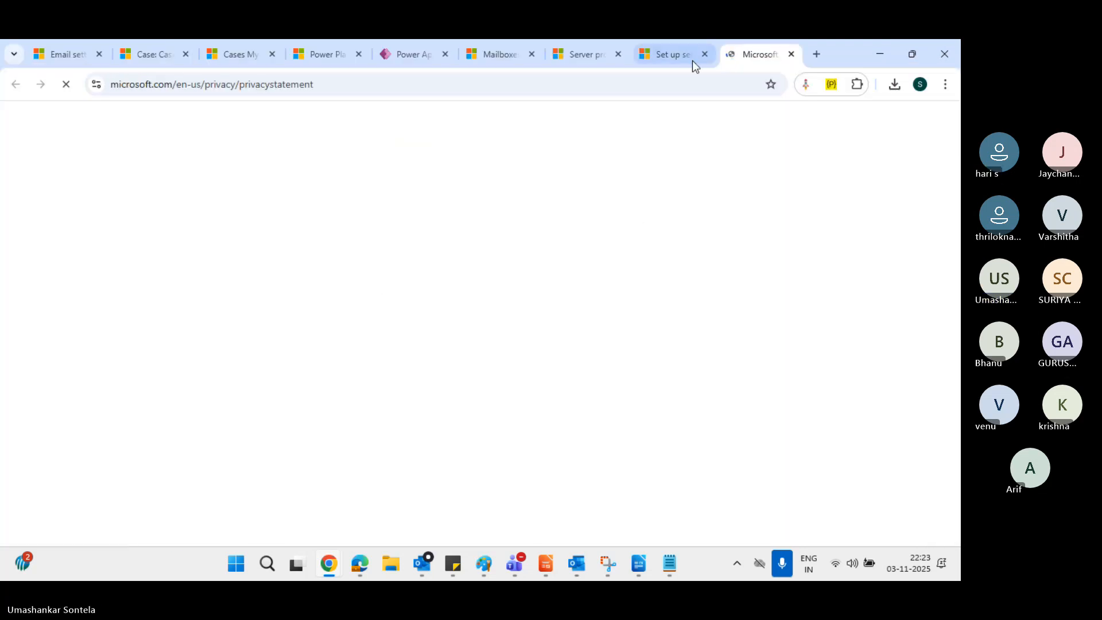
click(791, 54)
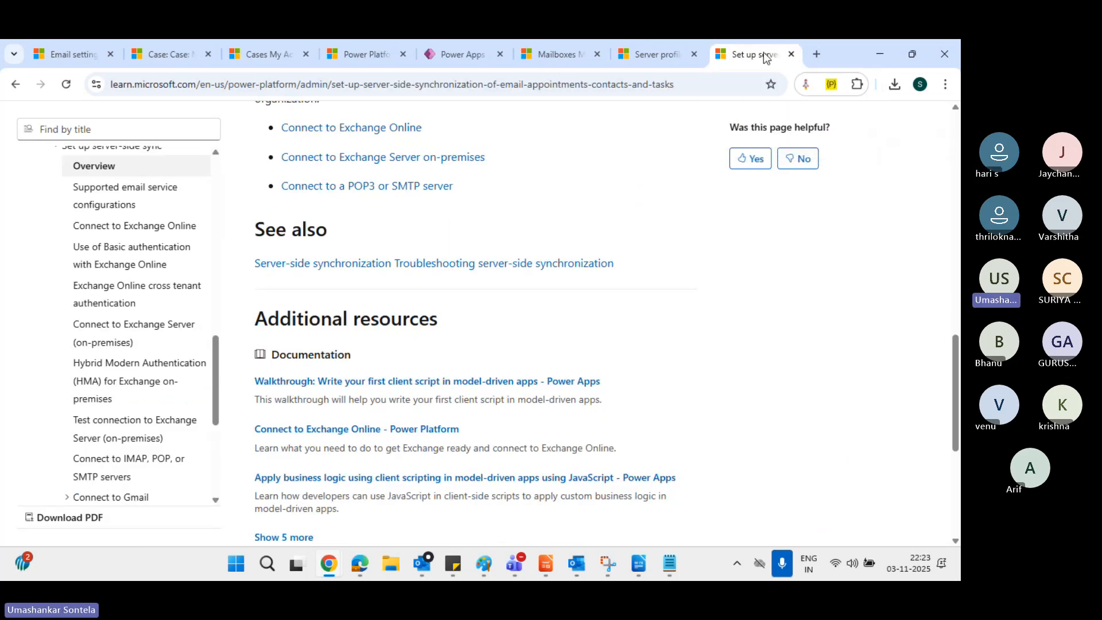
click(792, 54)
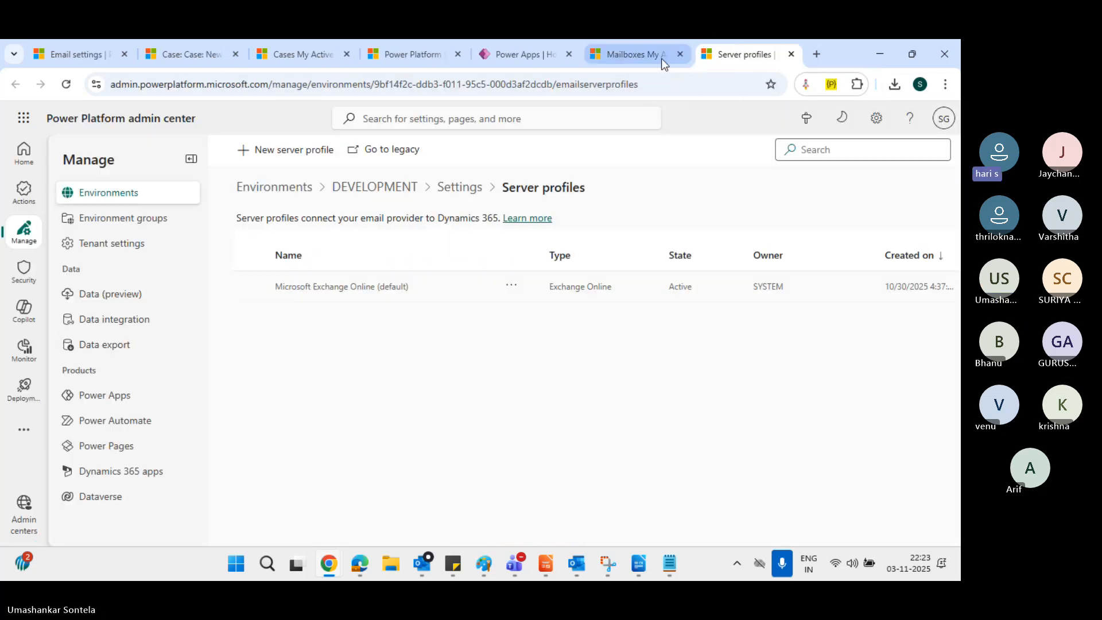
click(651, 55)
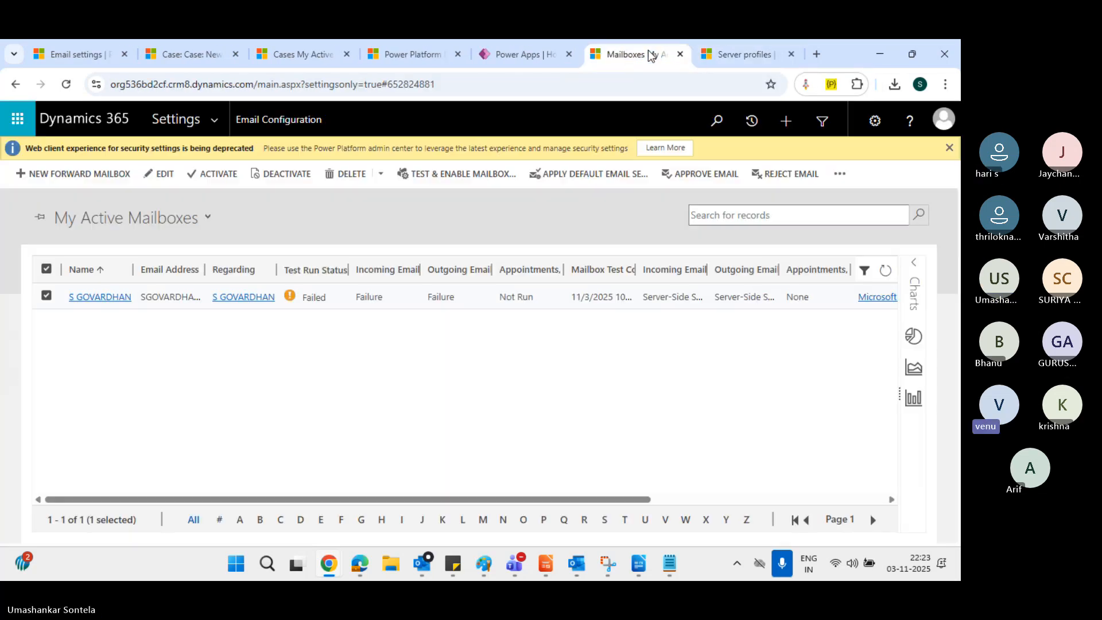
In the system-level Email Configuration Settings, set the default synchronization method for Appointments, Contacts, and Tasks to Server-Side Synchronization and save the settings
click(250, 125)
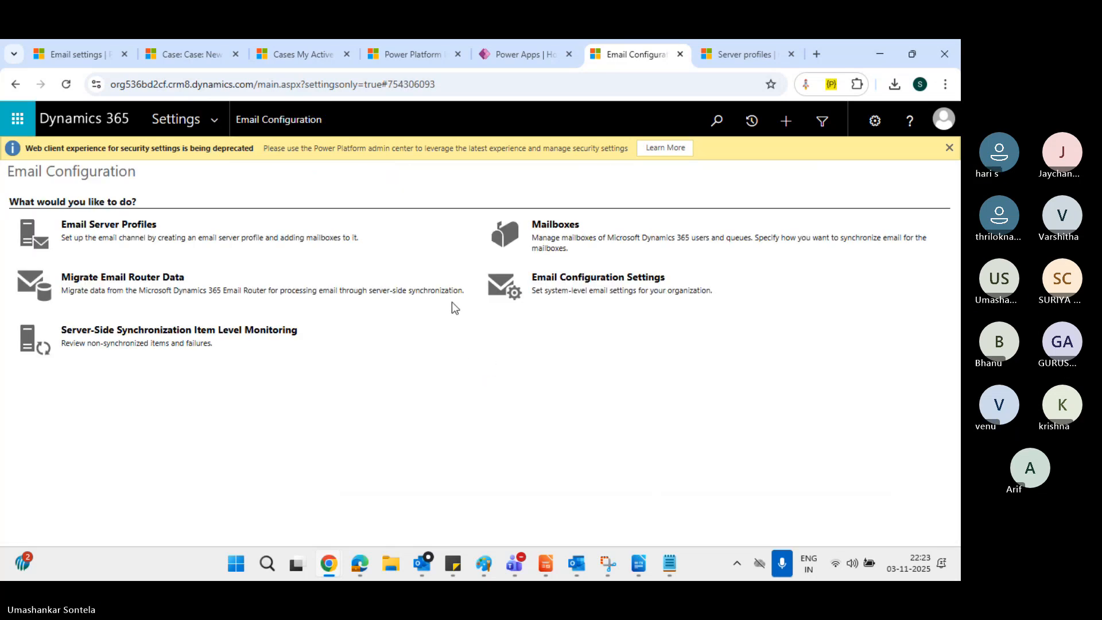
click(596, 277)
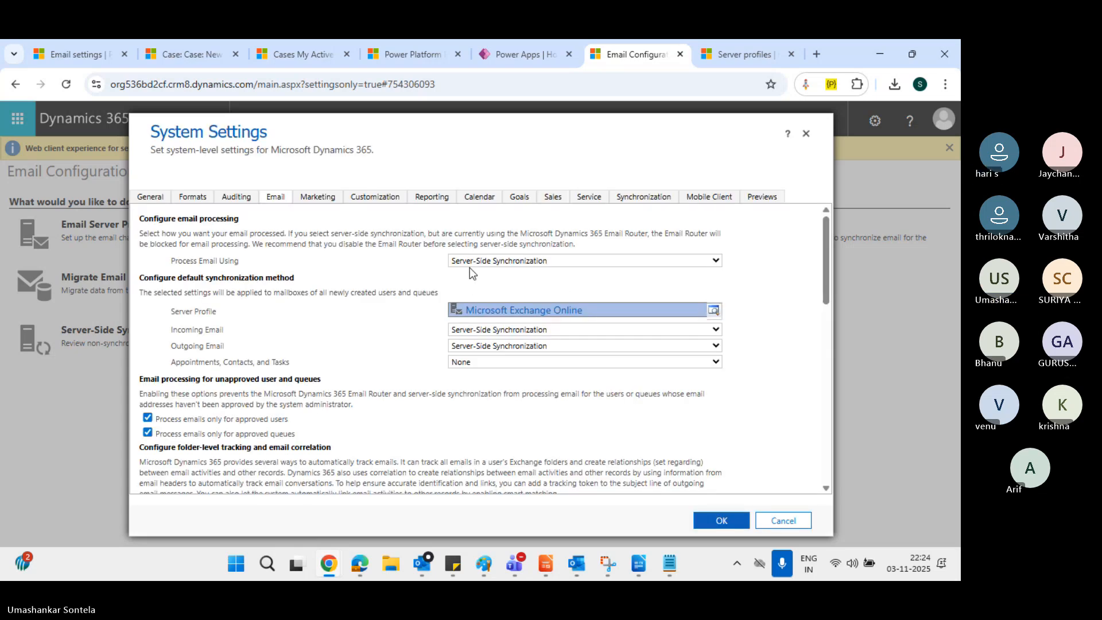
click(504, 363)
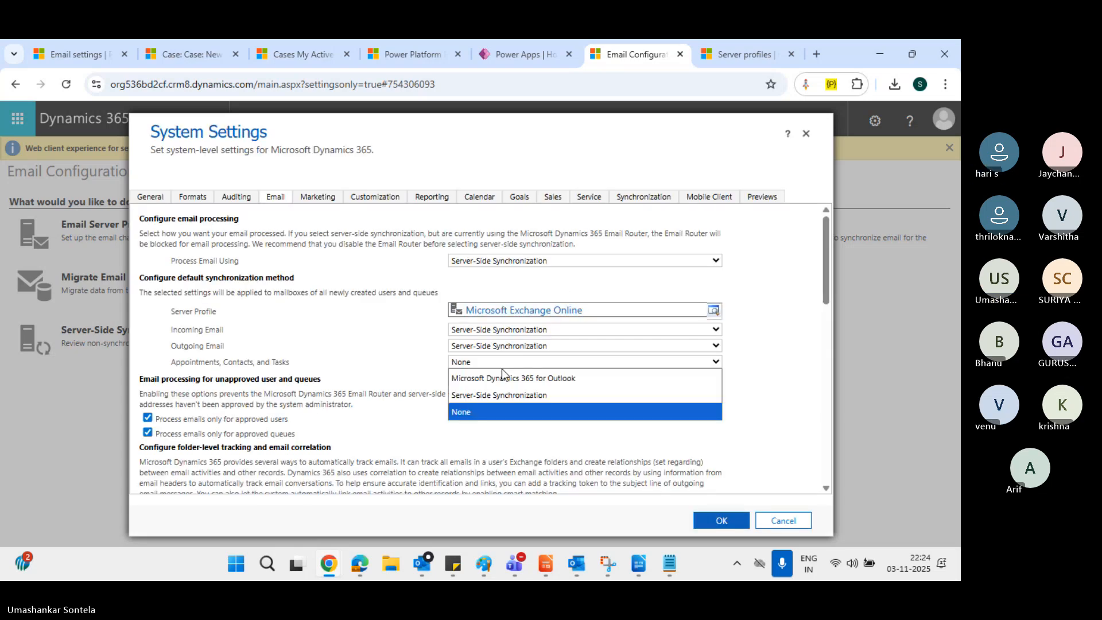
click(504, 396)
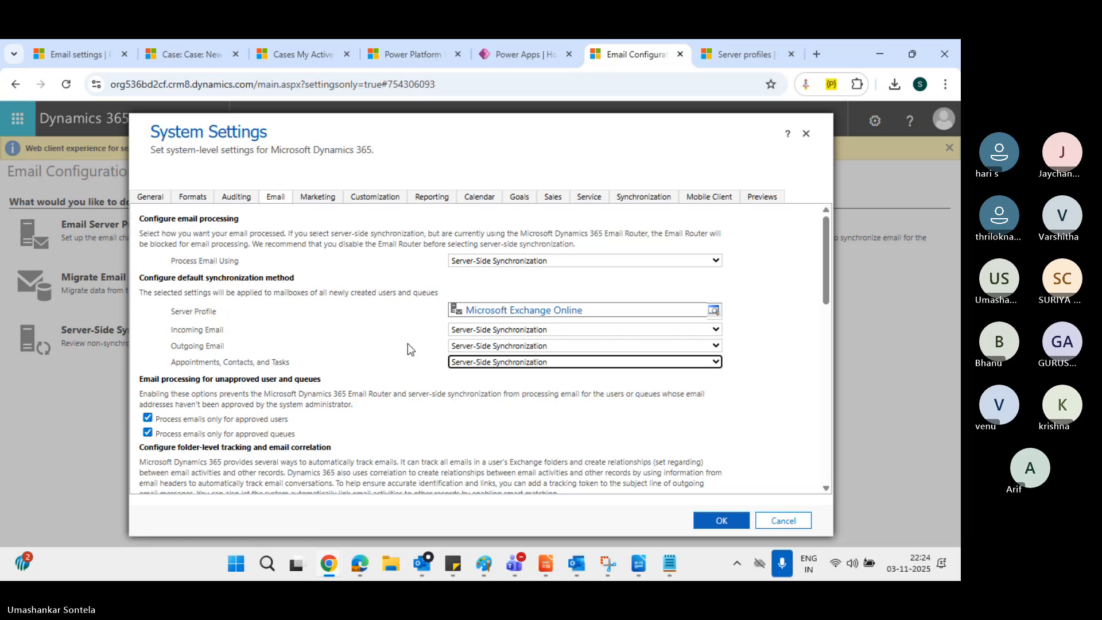
scroll(323, 258, down, 3)
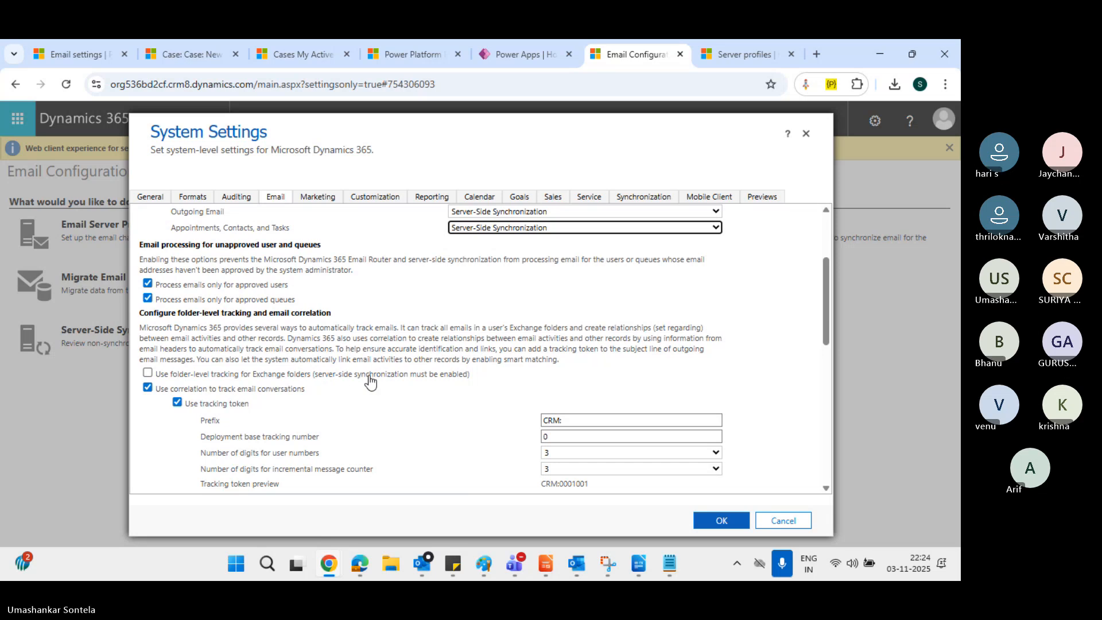
scroll(453, 378, down, 2)
scroll(453, 377, down, 1)
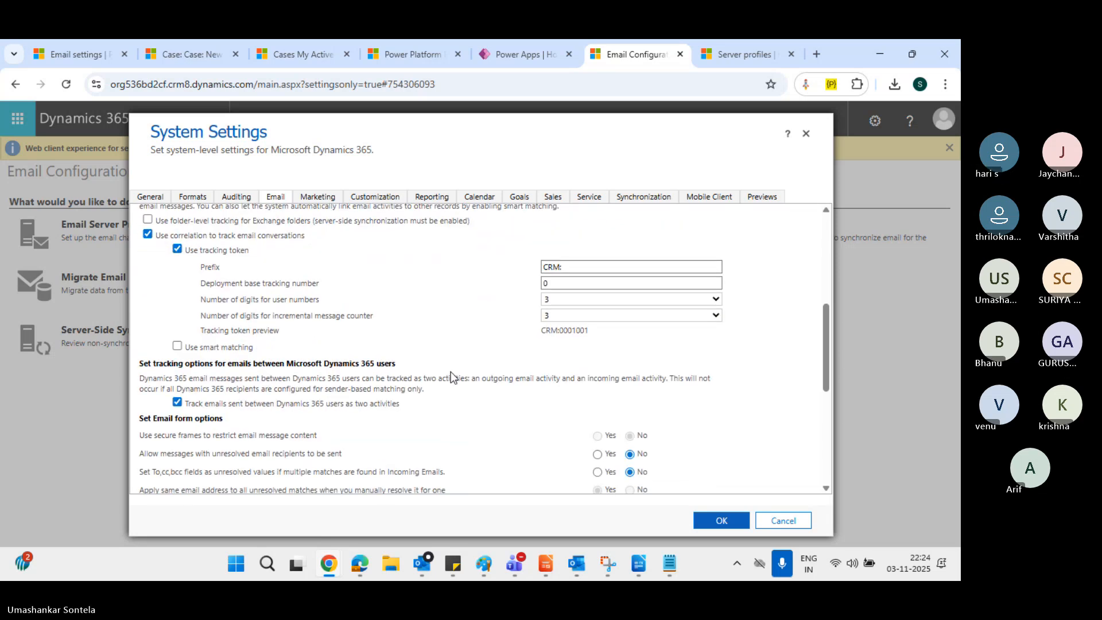
scroll(453, 377, down, 2)
scroll(452, 376, down, 4)
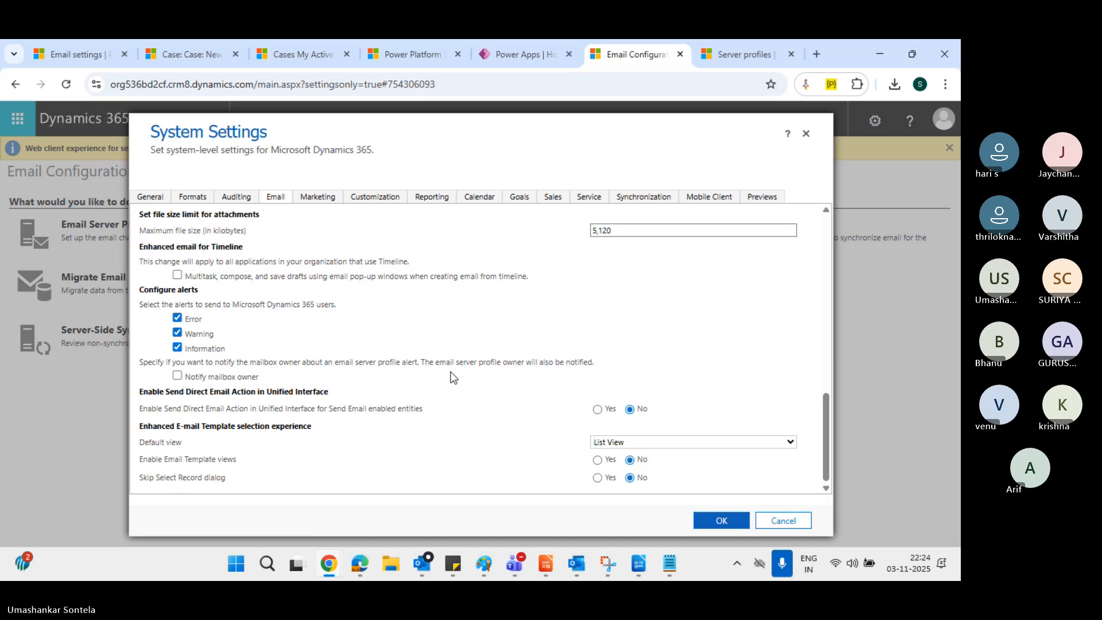
click(732, 521)
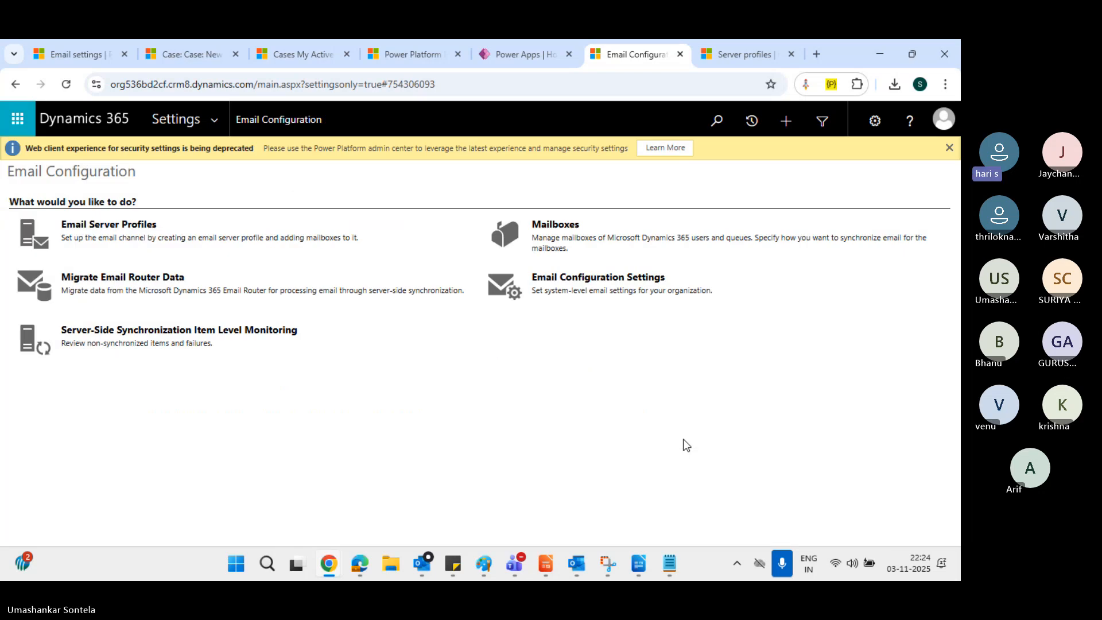
Open Server-Side Synchronization Item Level Monitoring from Email Configuration and show the list of available dashboards
click(194, 330)
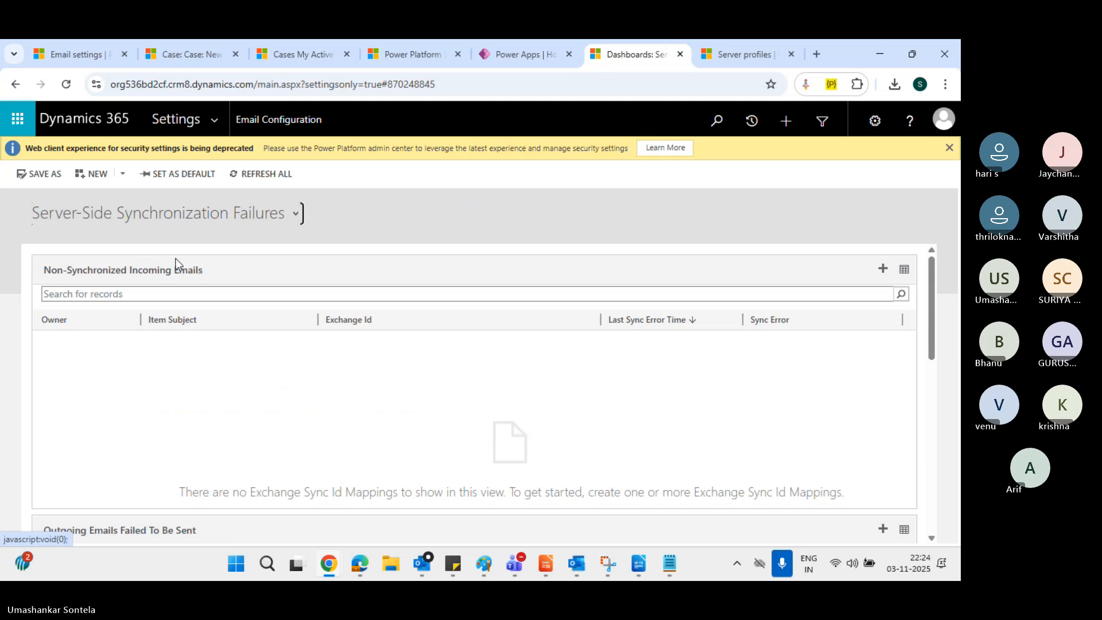
click(181, 218)
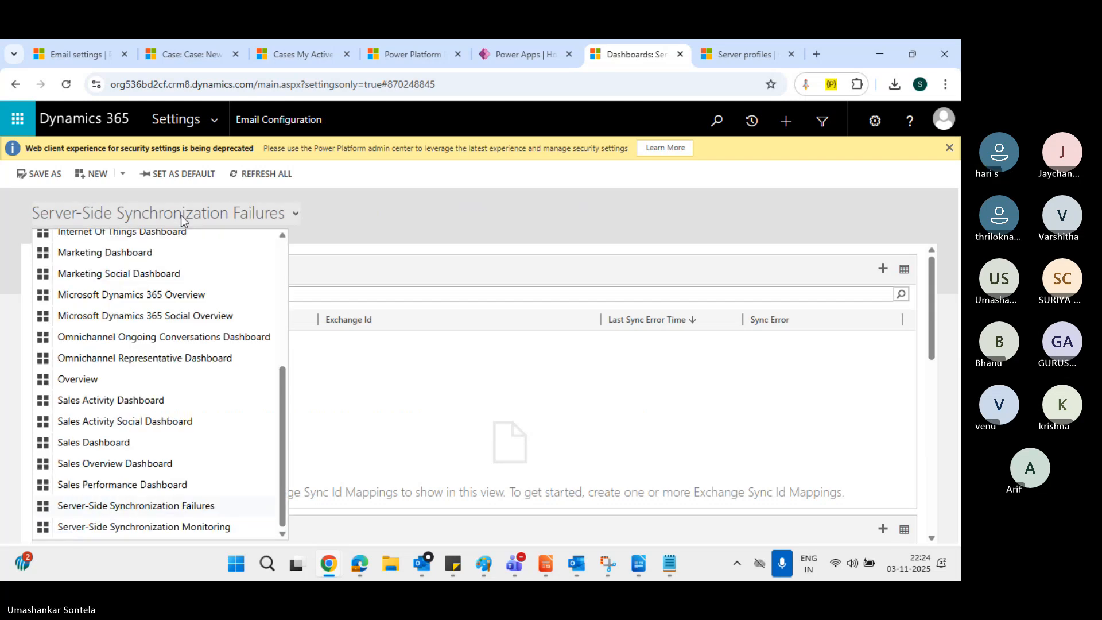
scroll(172, 340, up, 4)
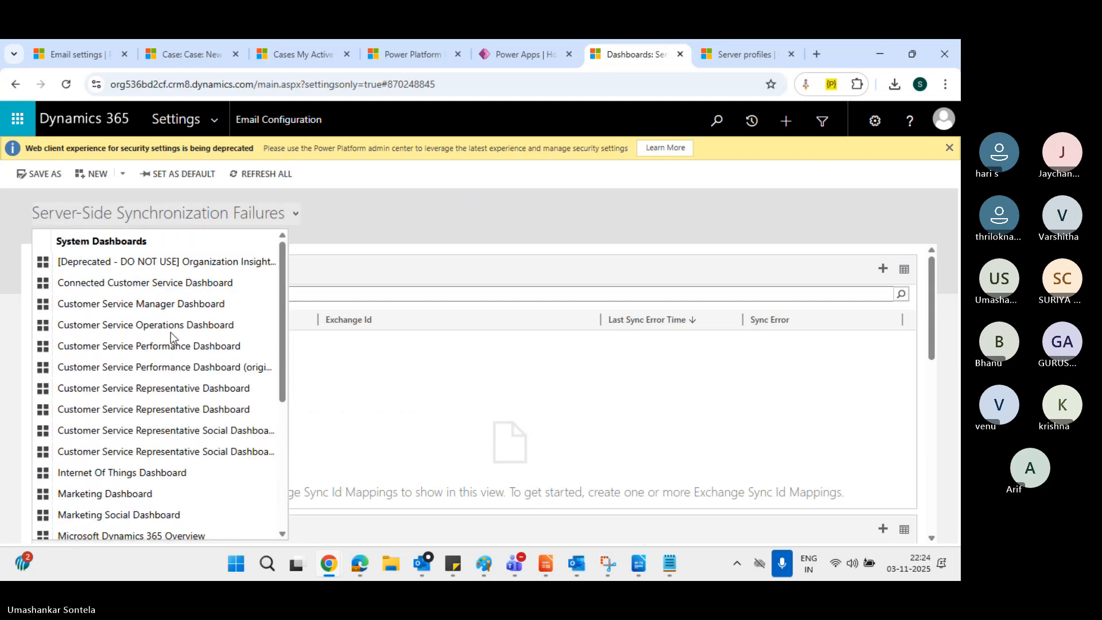
scroll(173, 339, down, 3)
scroll(172, 339, down, 3)
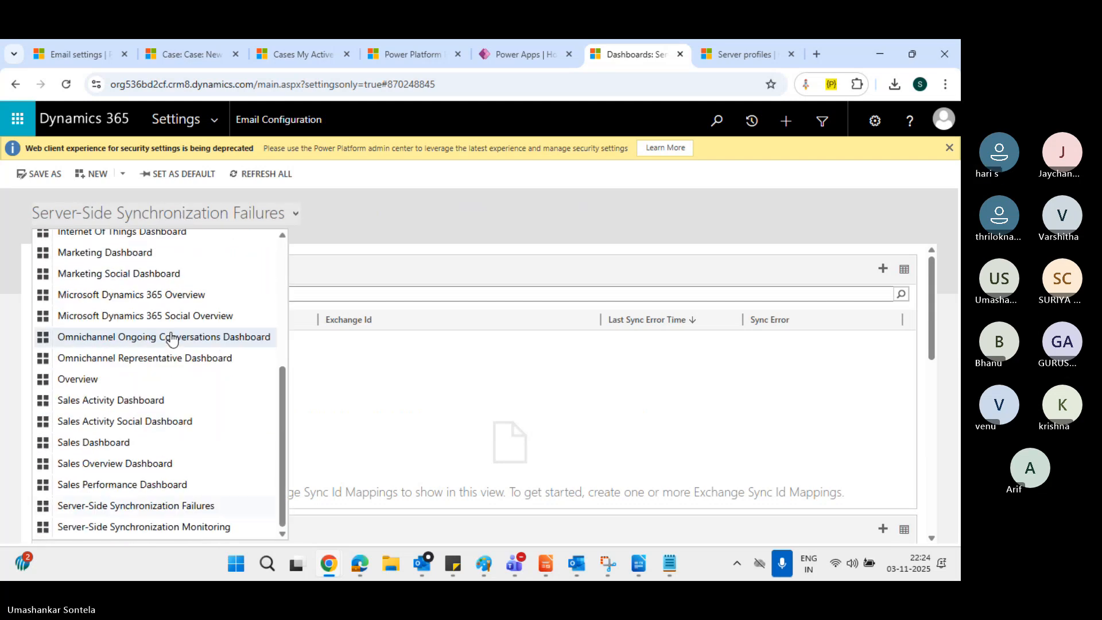
click(361, 191)
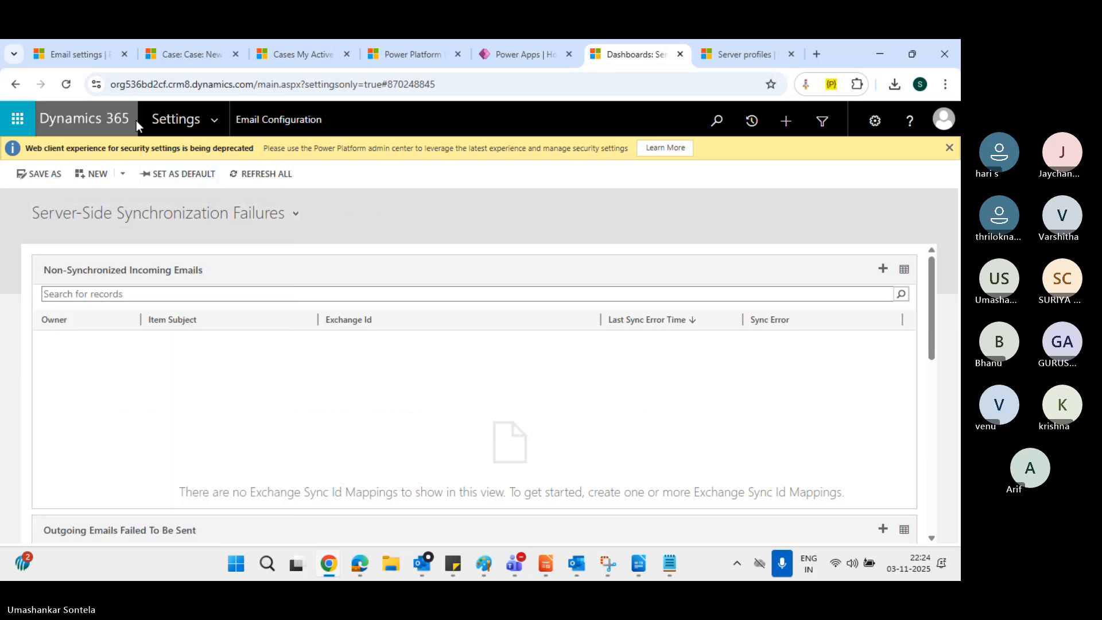
Open the system-level email configuration settings, review the email processing and default synchronization options, and accept them without changes
click(287, 118)
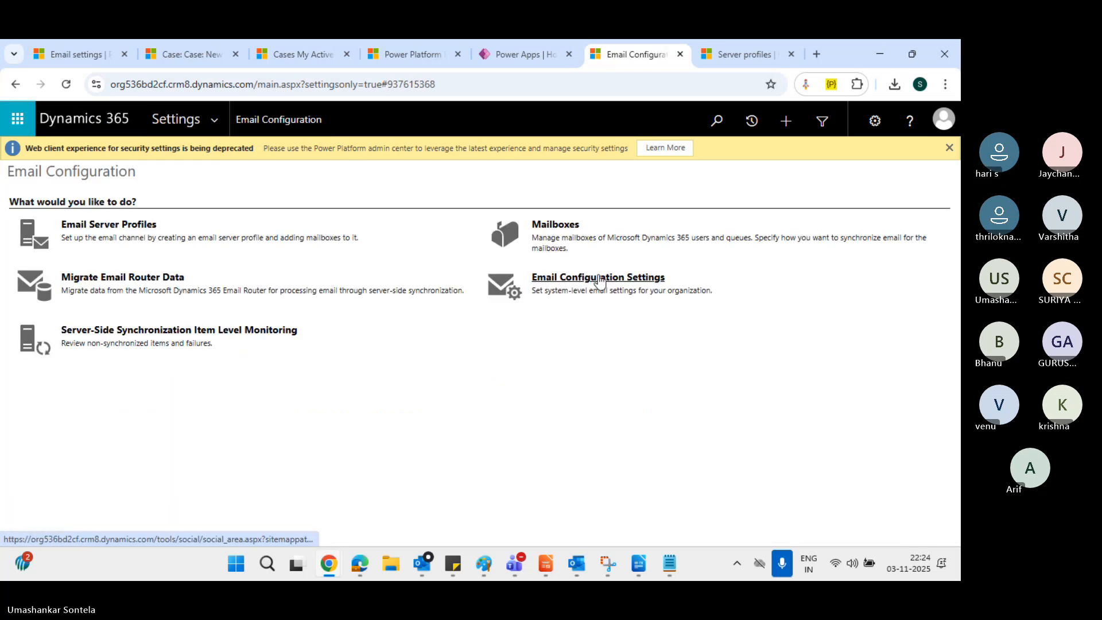
click(598, 278)
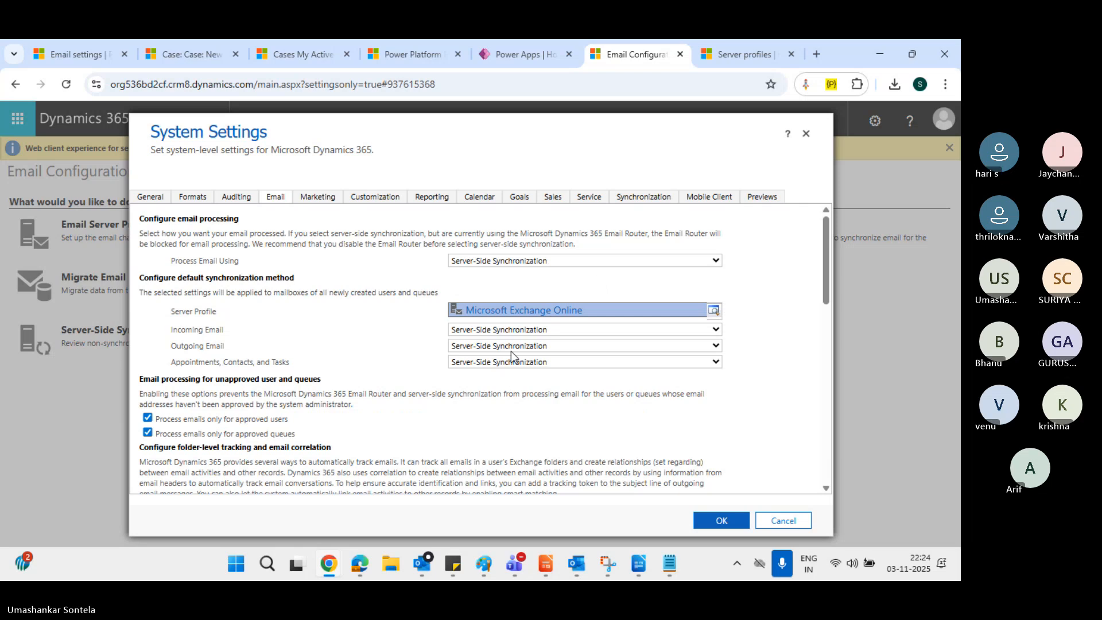
click(562, 263)
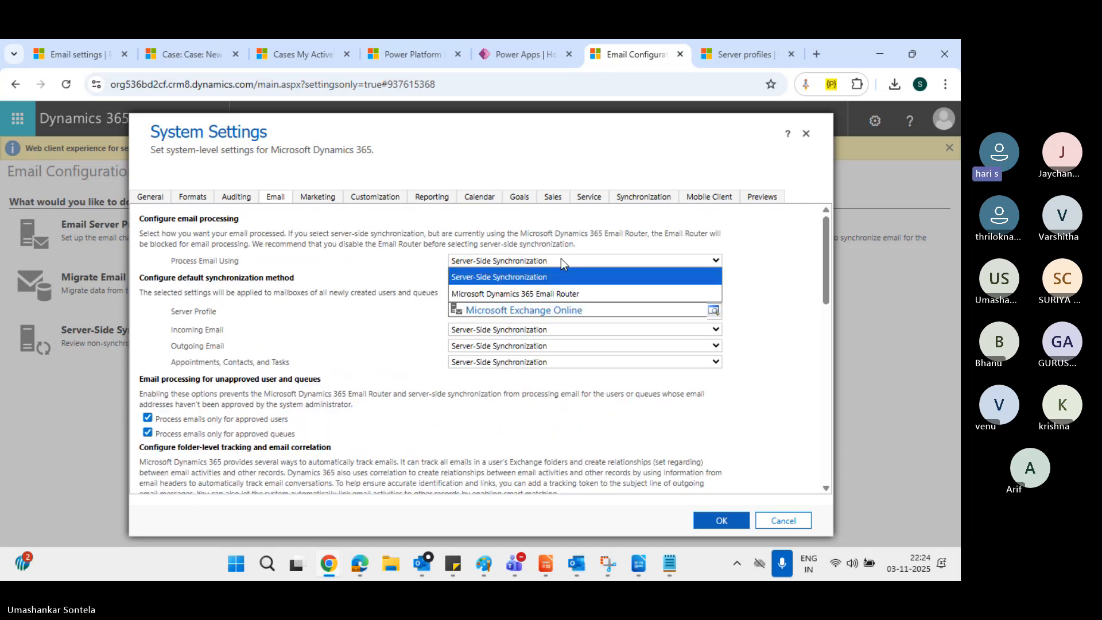
click(561, 259)
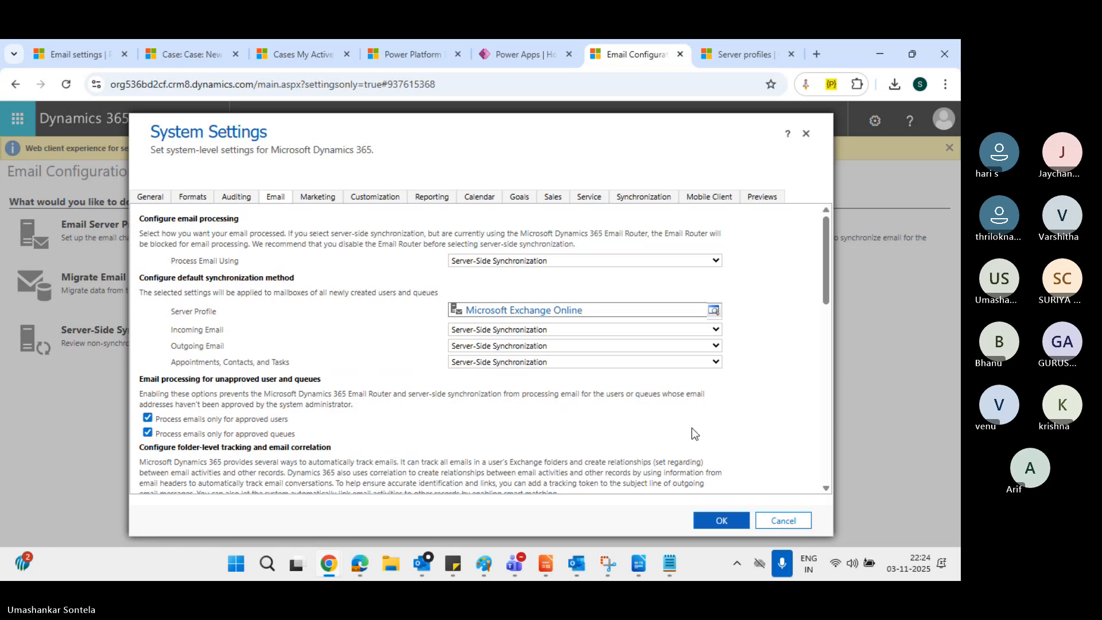
scroll(691, 428, down, 10)
click(722, 520)
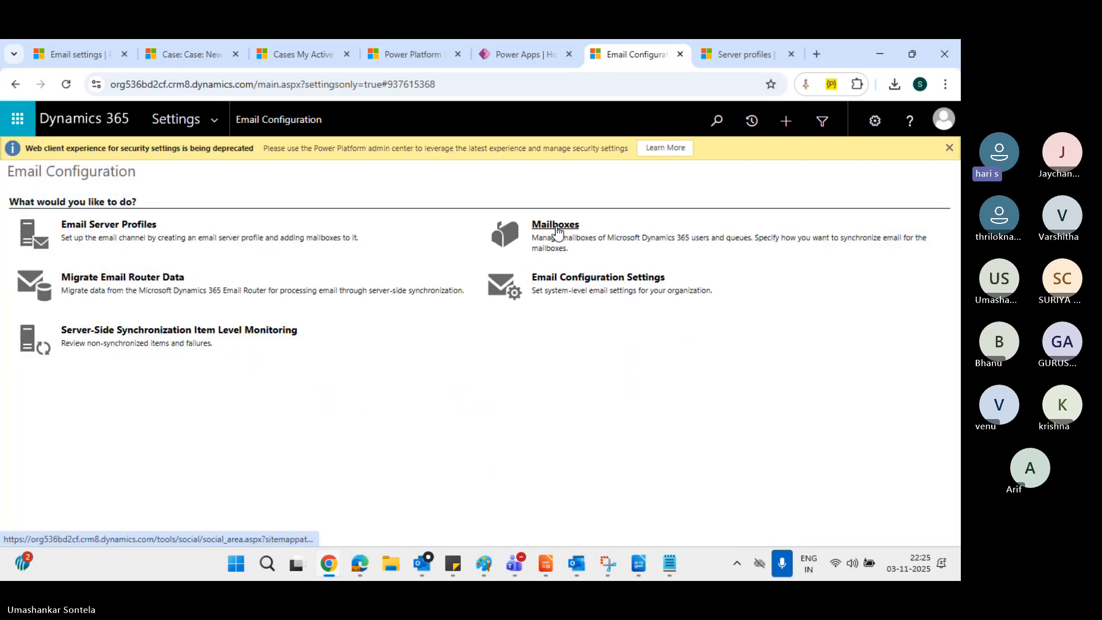
Run the test and enable operation on the mailboxes of the Microsoft Exchange Online email server profile, allowing sync with this organization
click(122, 229)
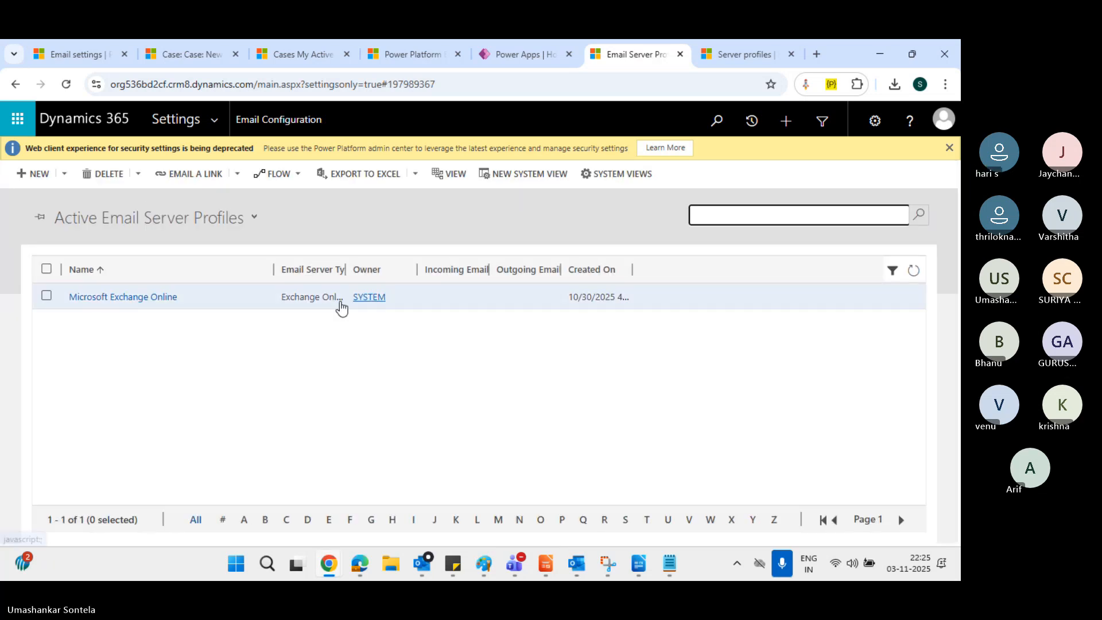
click(46, 296)
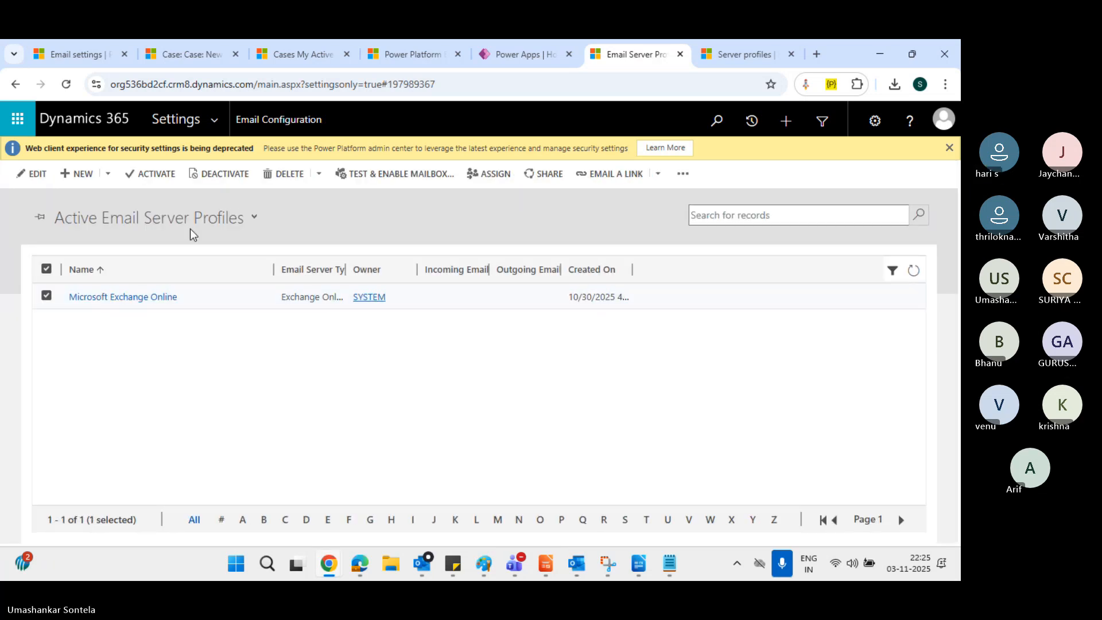
click(416, 174)
click(319, 285)
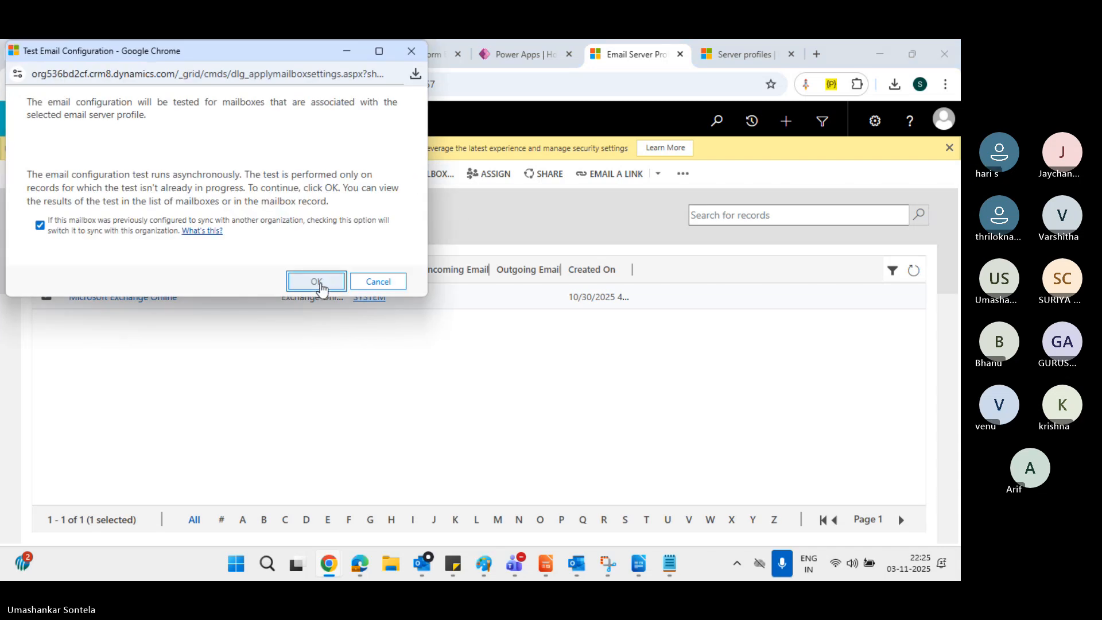
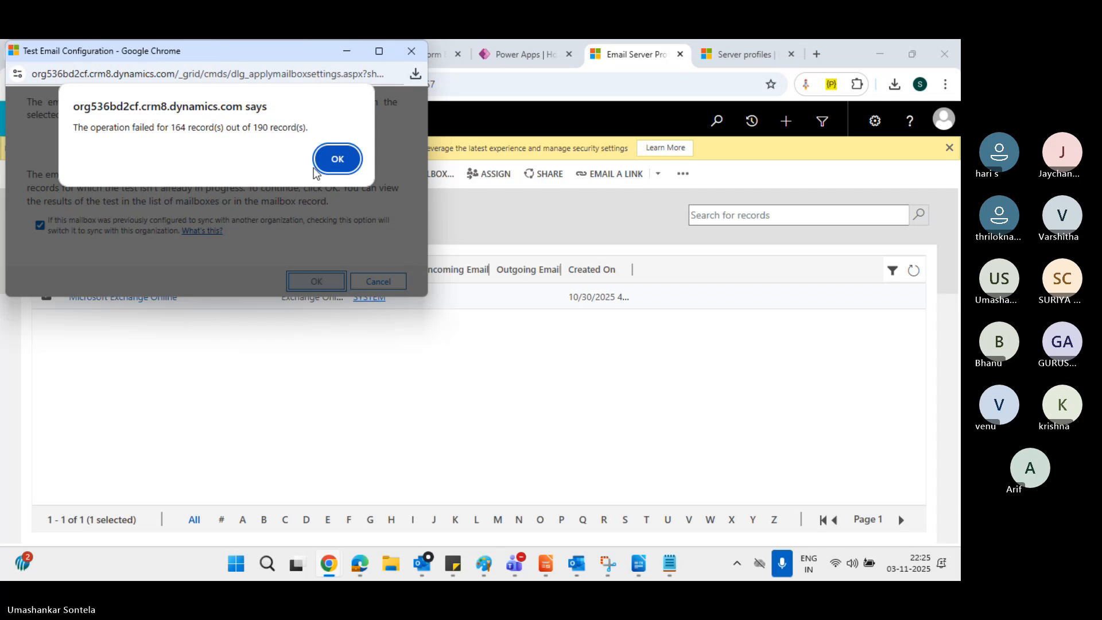
click(337, 159)
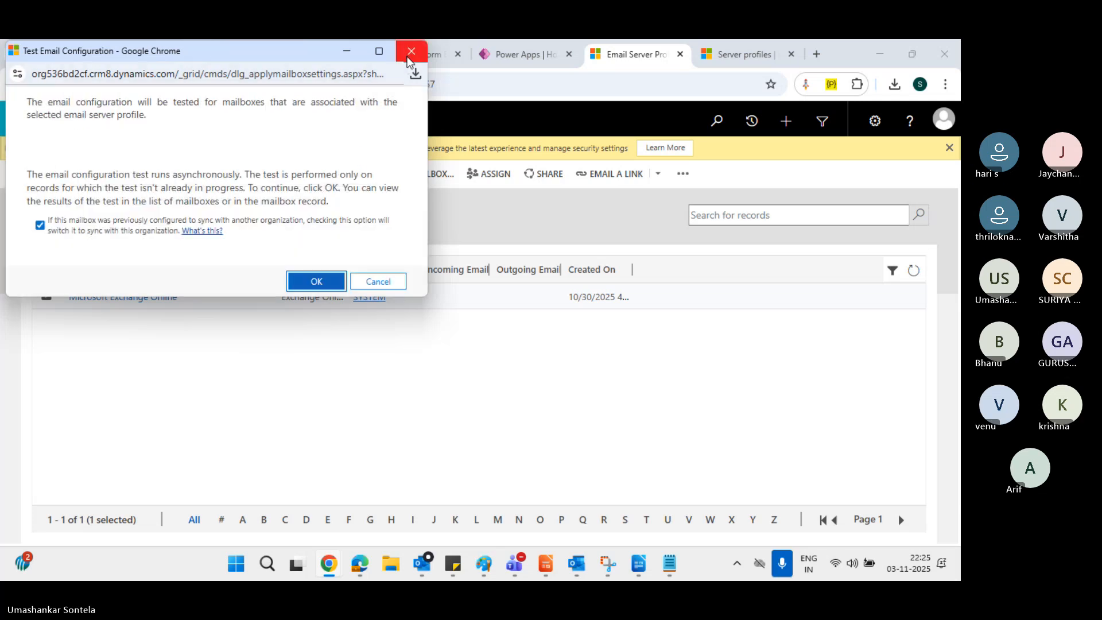
click(379, 284)
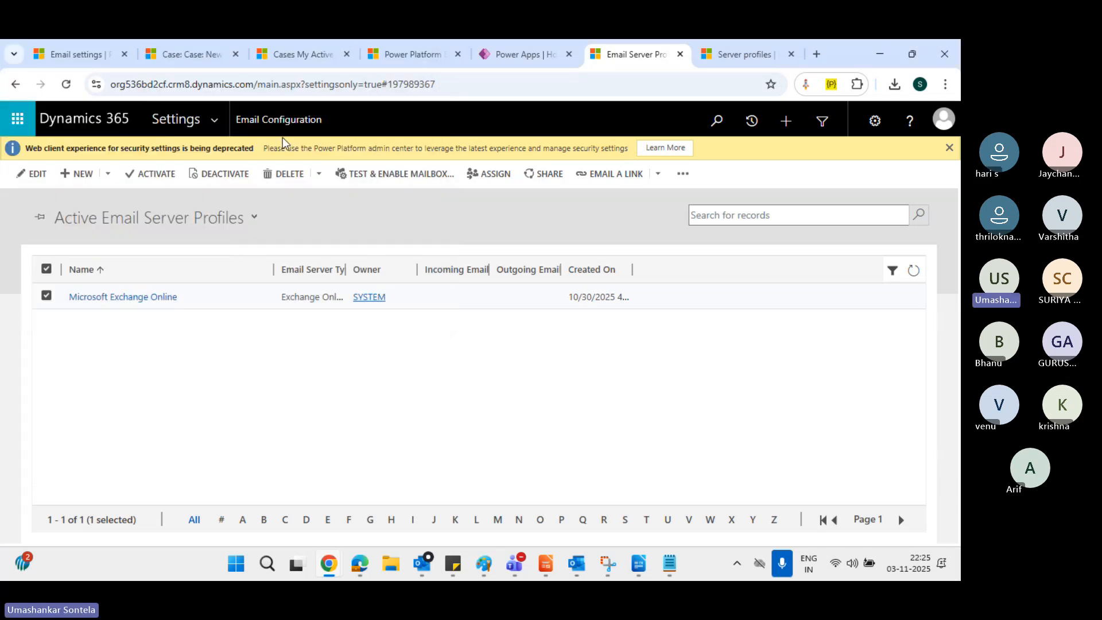
Go to the queues in Service Management and start a new queue record
click(213, 123)
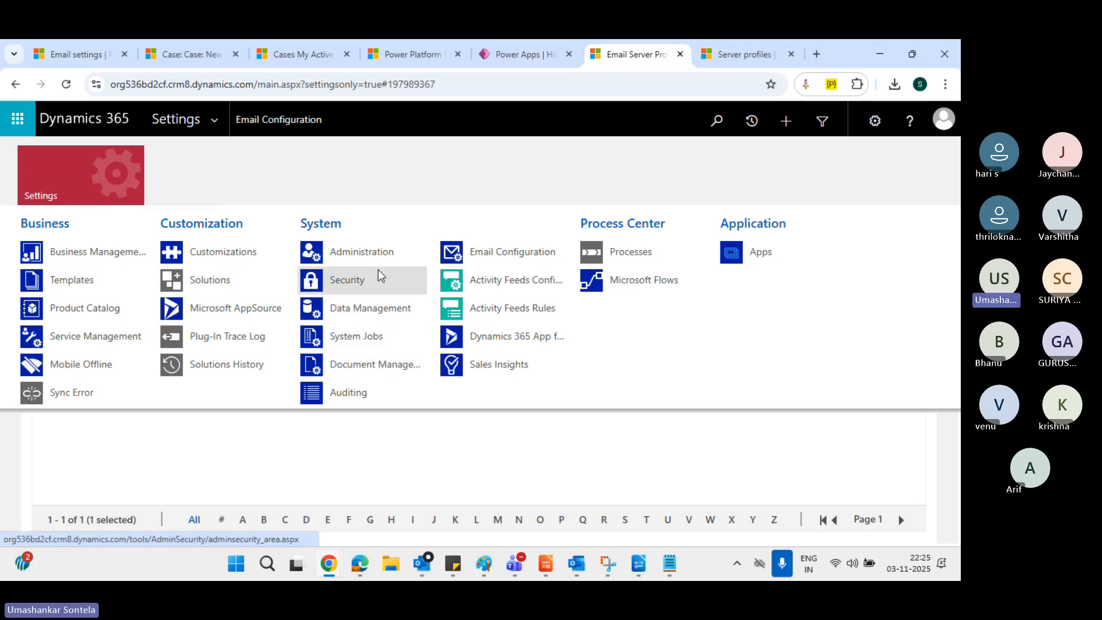
click(108, 338)
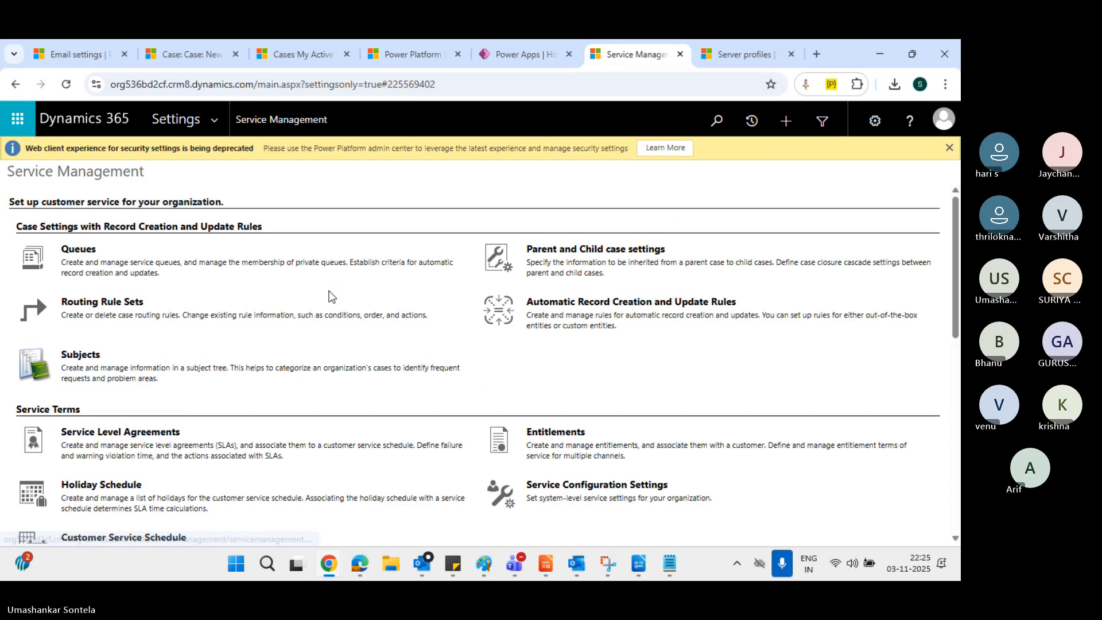
scroll(438, 220, down, 1)
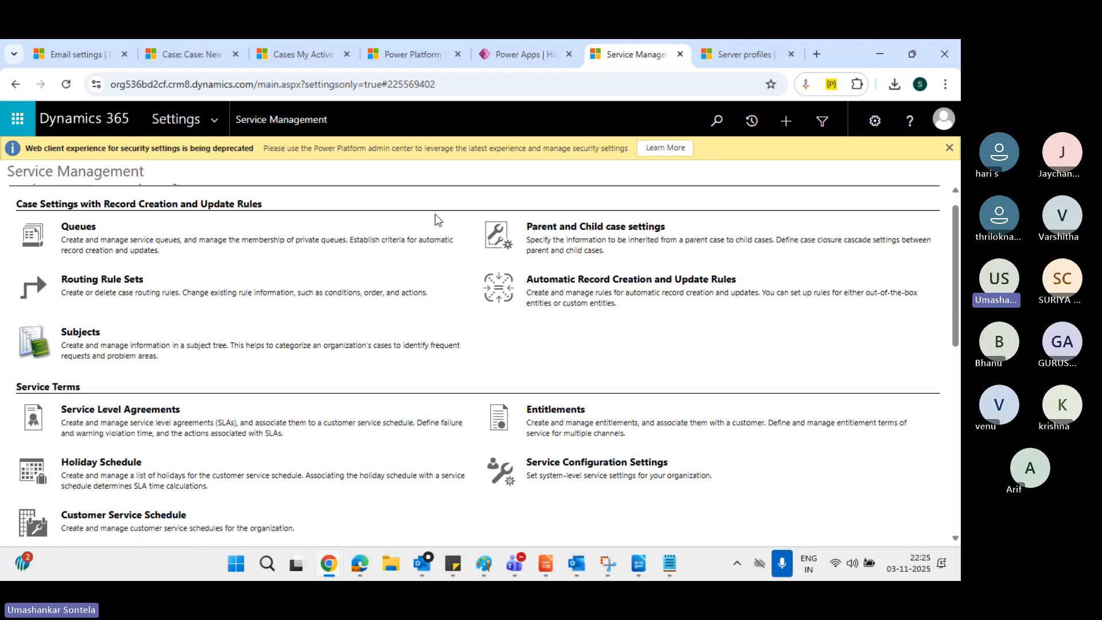
click(80, 229)
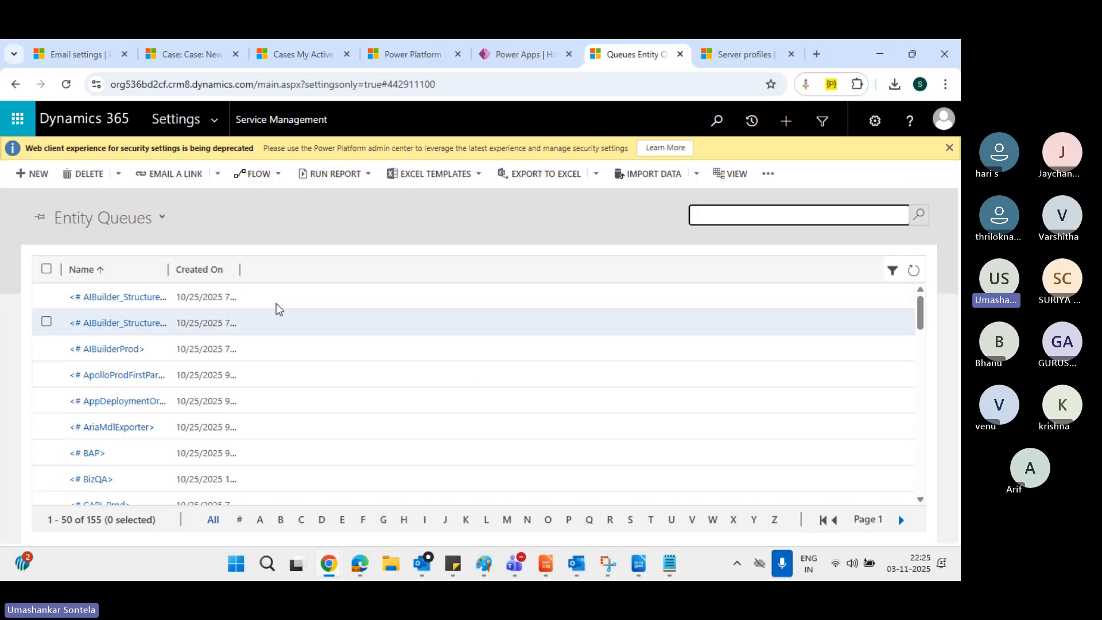
click(33, 176)
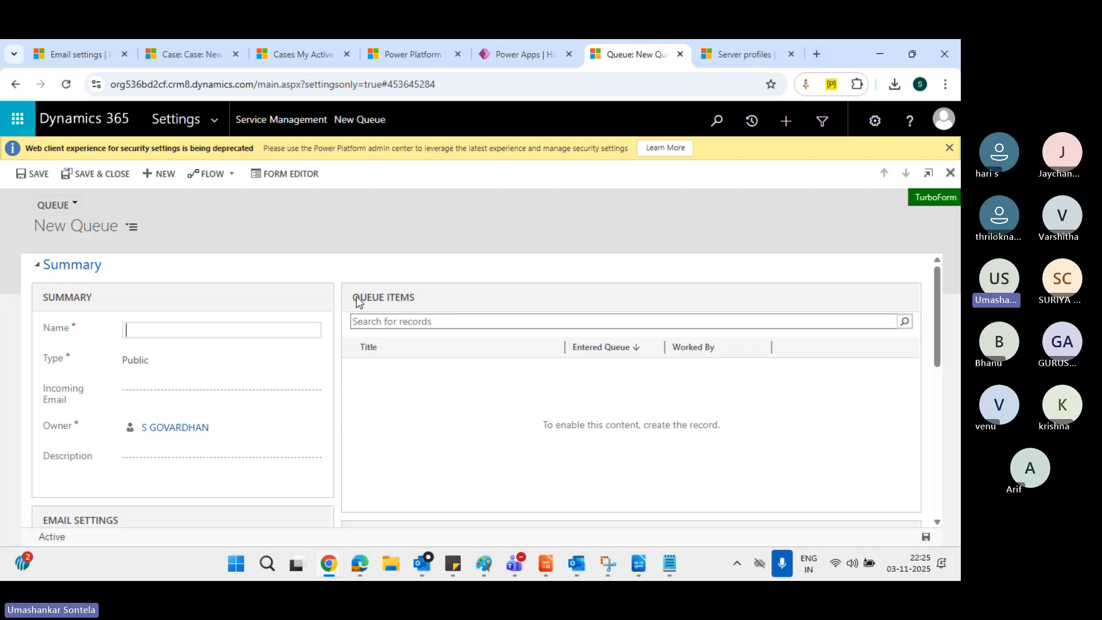
Examine the new queue form, including its name, queue items, email settings with mailbox, and record creation and update rules
drag(355, 297, 418, 297)
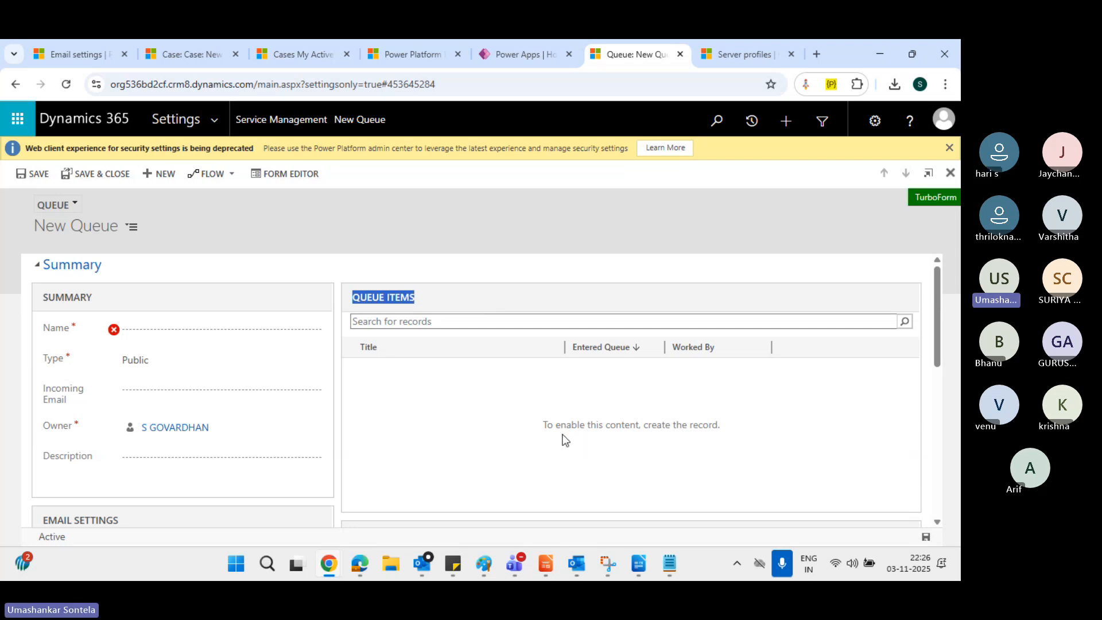
mouse_move(546, 425)
mouse_down()
mouse_move(639, 427)
mouse_move(566, 427)
mouse_up()
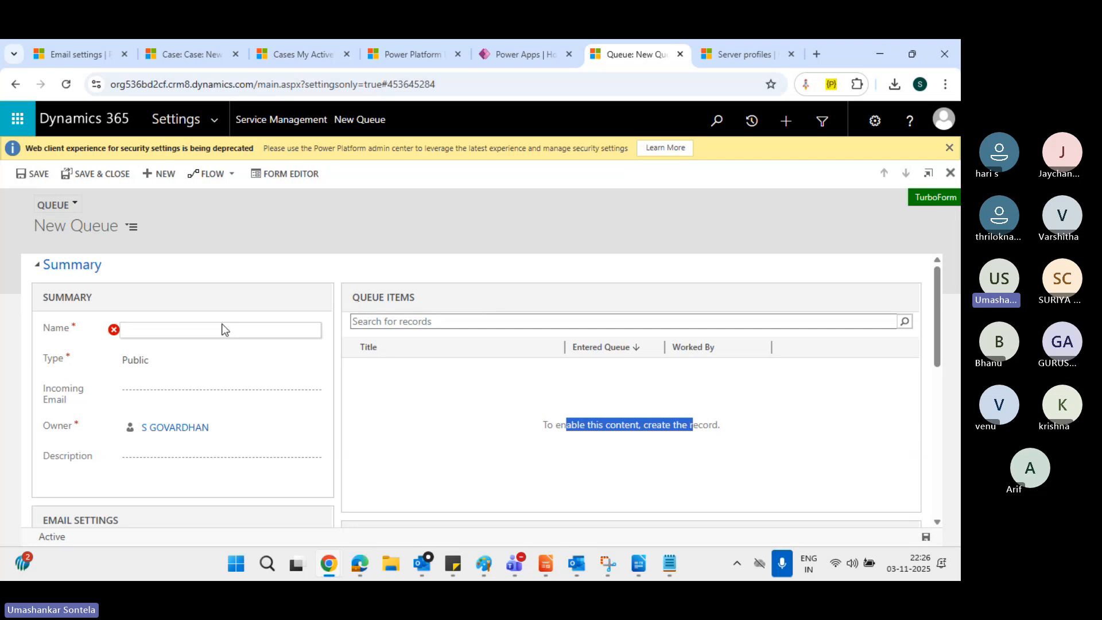
click(163, 331)
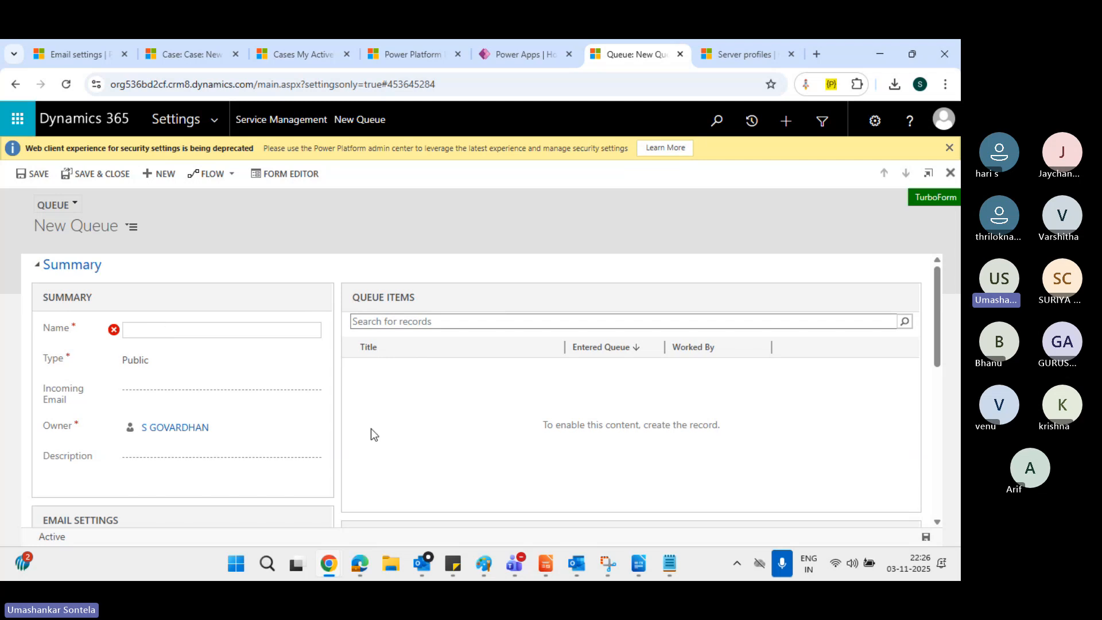
scroll(371, 429, down, 3)
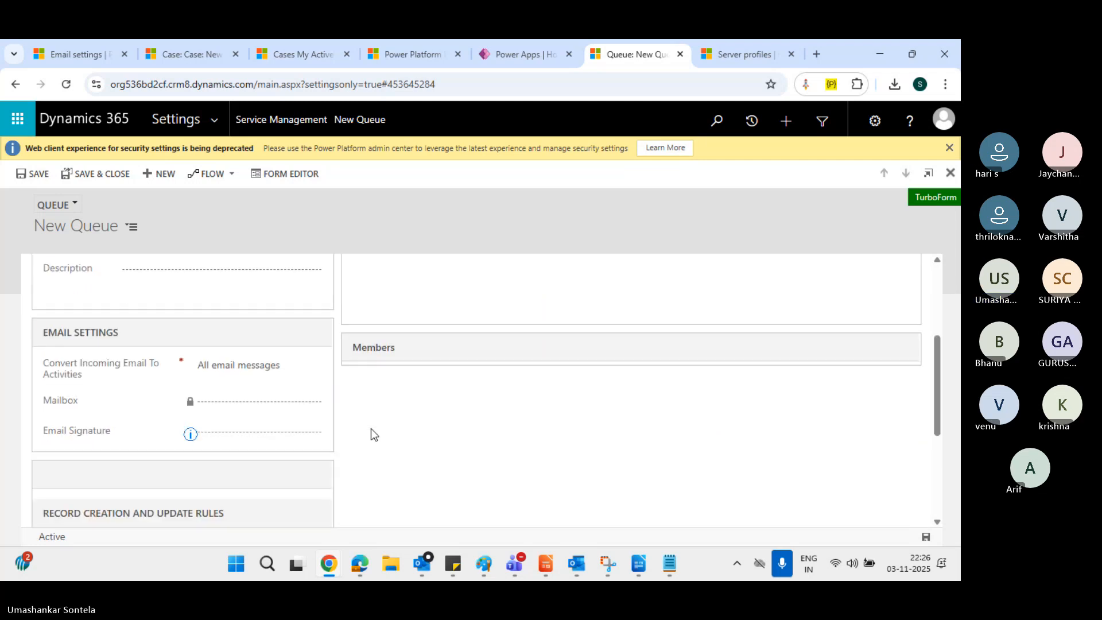
scroll(371, 428, down, 1)
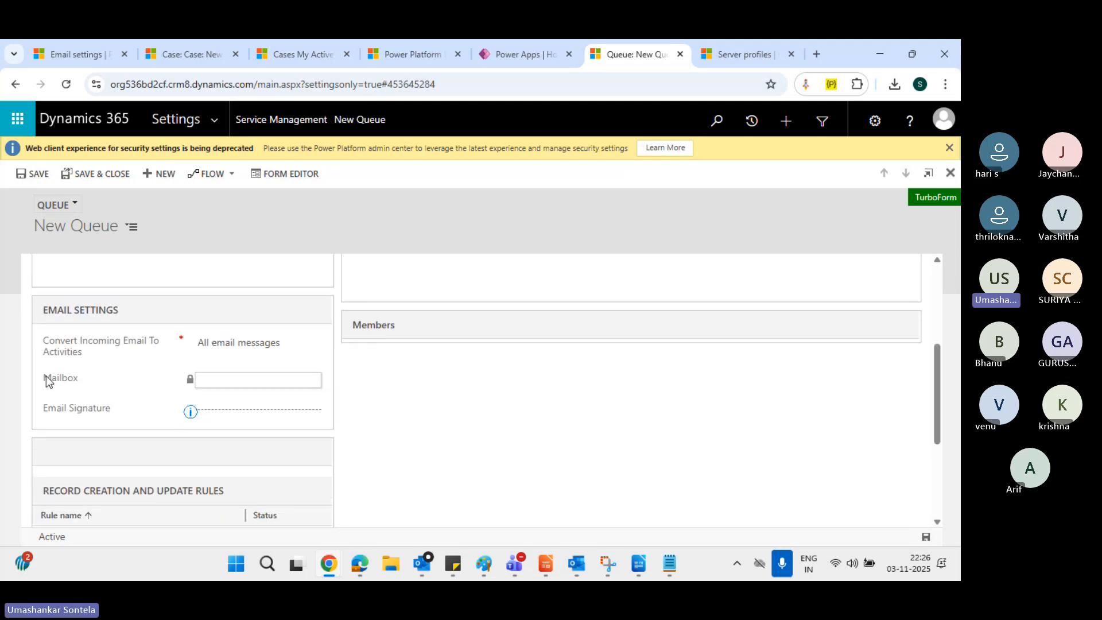
double_click(47, 378)
scroll(238, 380, down, 3)
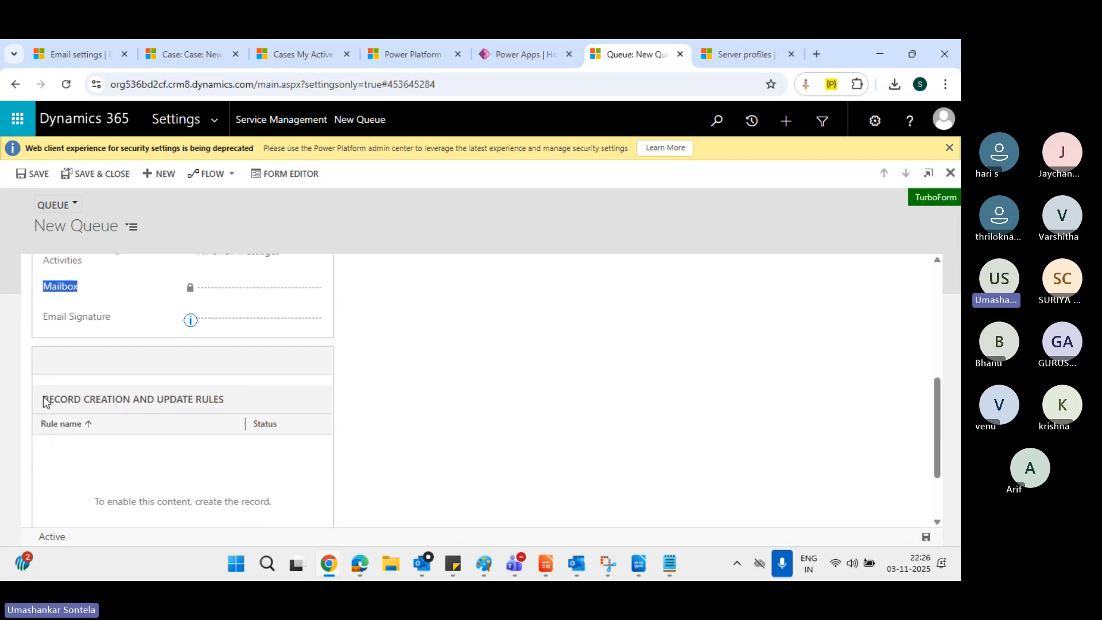
drag(44, 402, 237, 404)
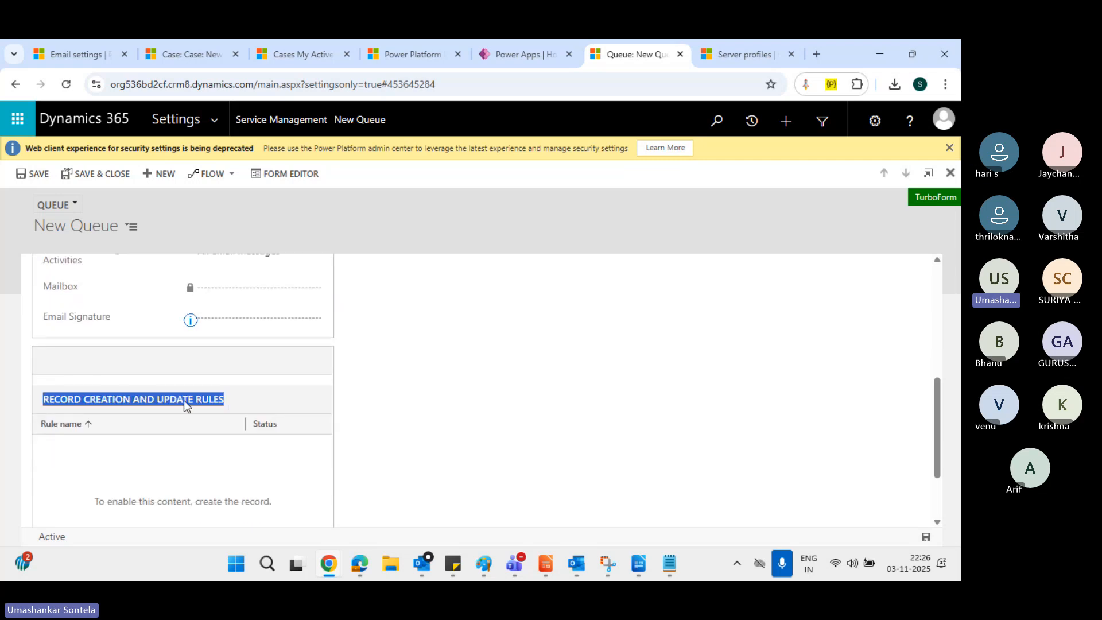
double_click(67, 399)
drag(129, 398, 30, 411)
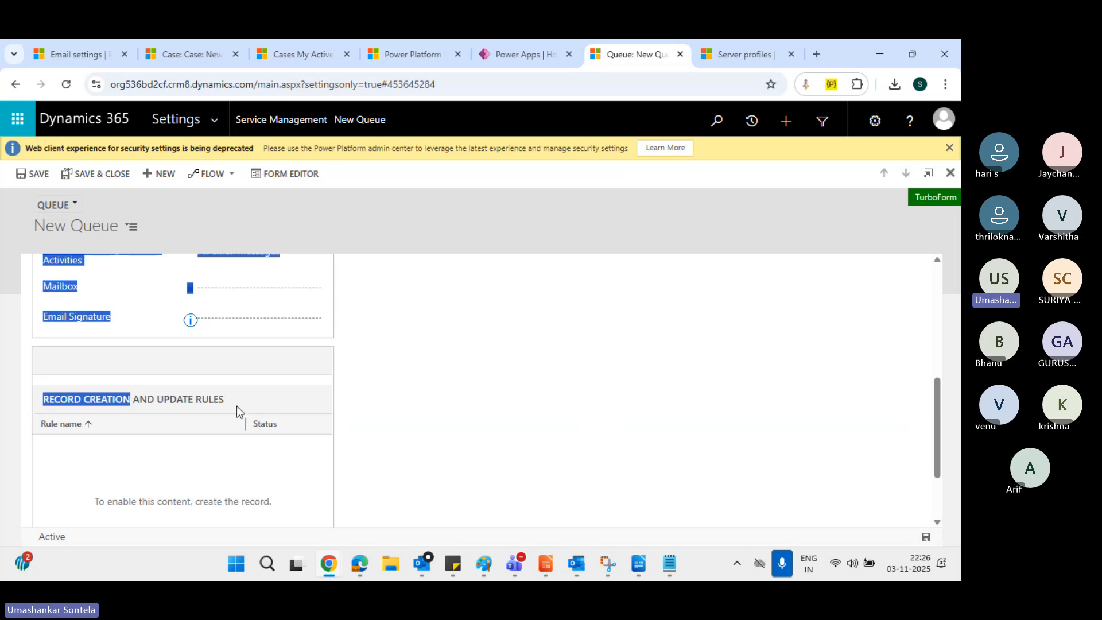
double_click(174, 402)
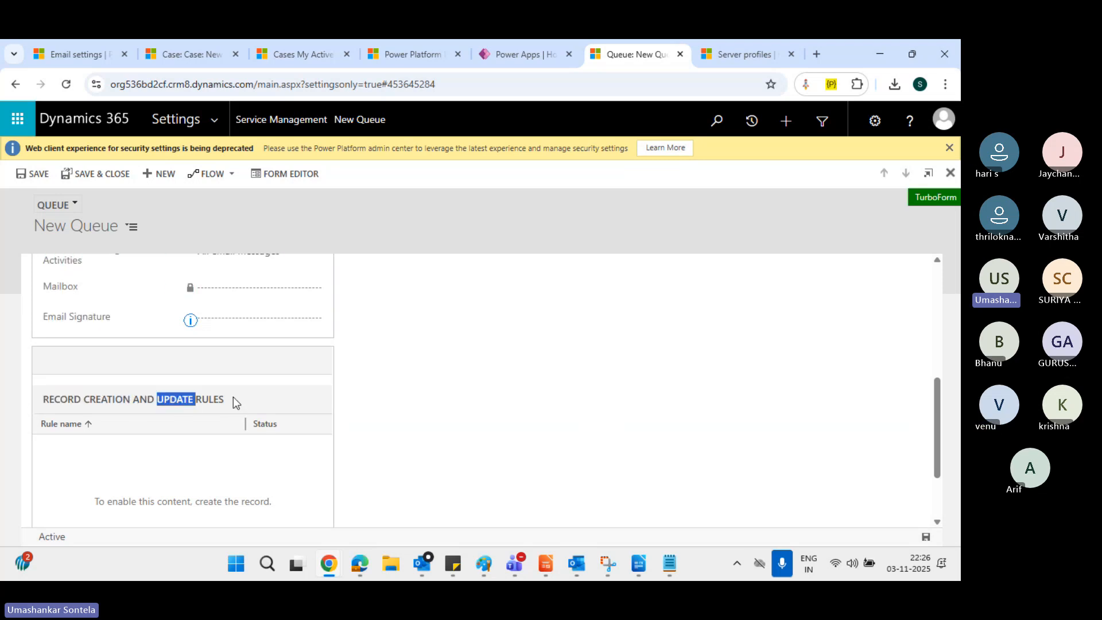
drag(226, 400, 48, 396)
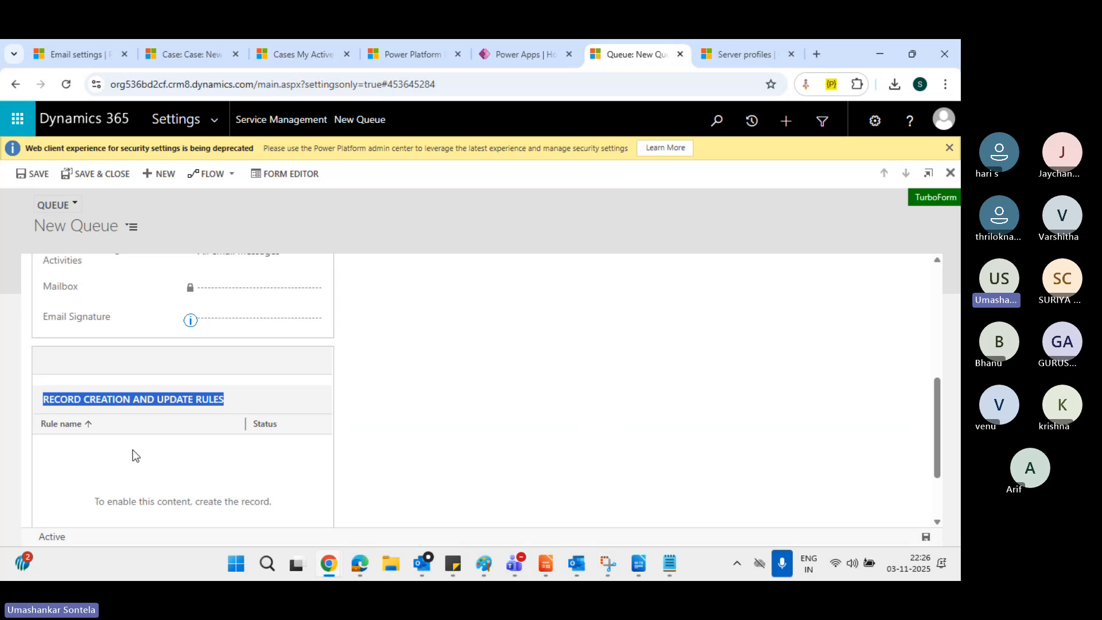
scroll(450, 381, up, 6)
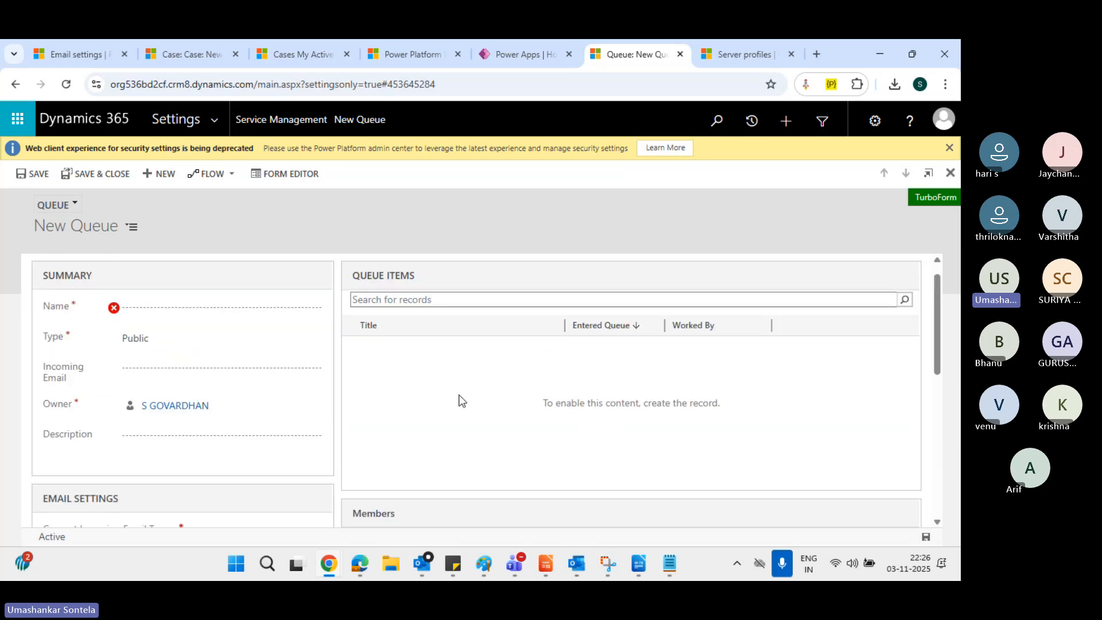
scroll(459, 396, down, 6)
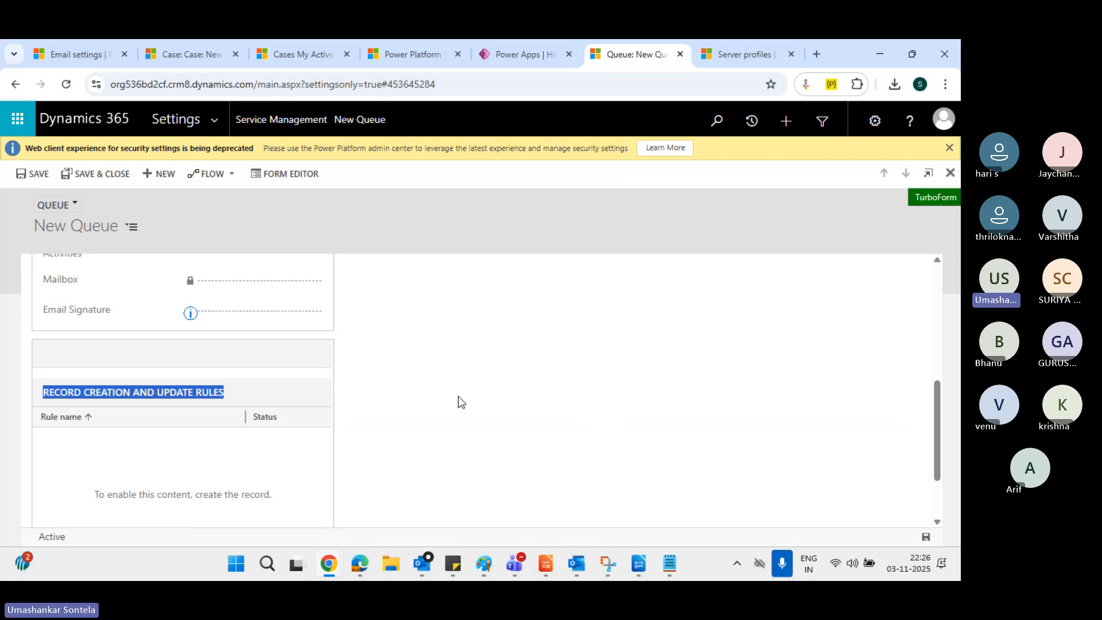
scroll(458, 396, up, 2)
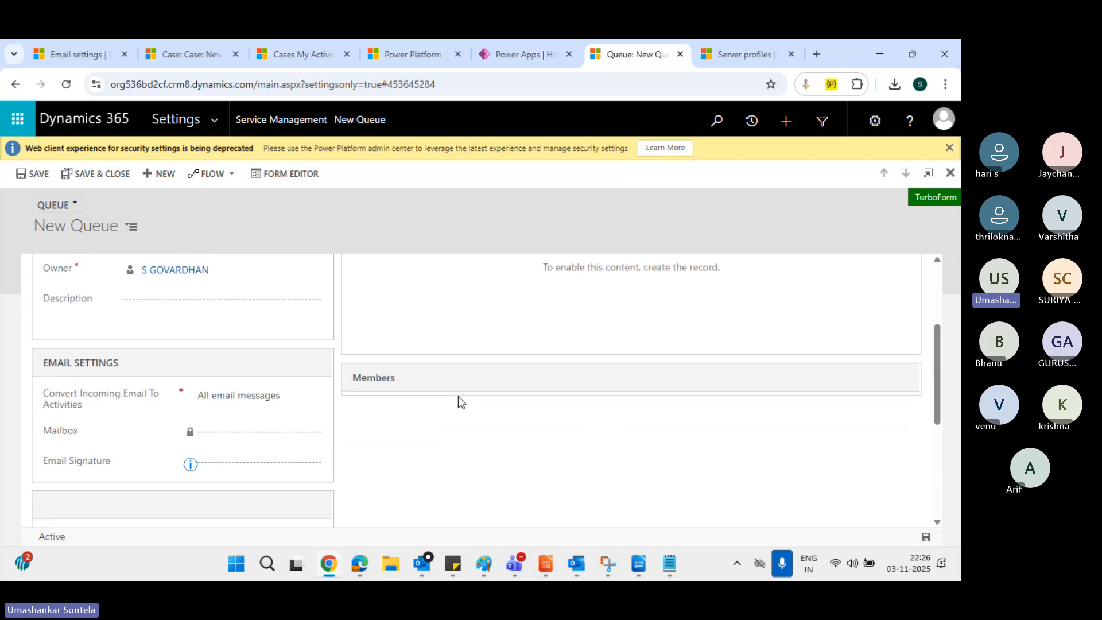
scroll(394, 406, up, 3)
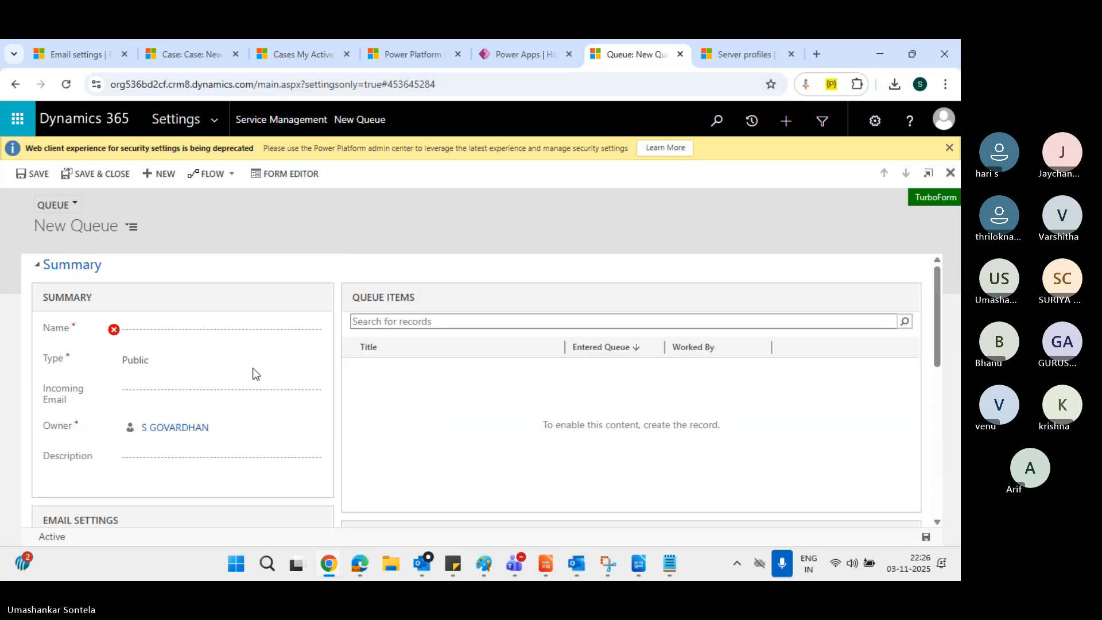
Name the new queue New Case Queue
click(157, 328)
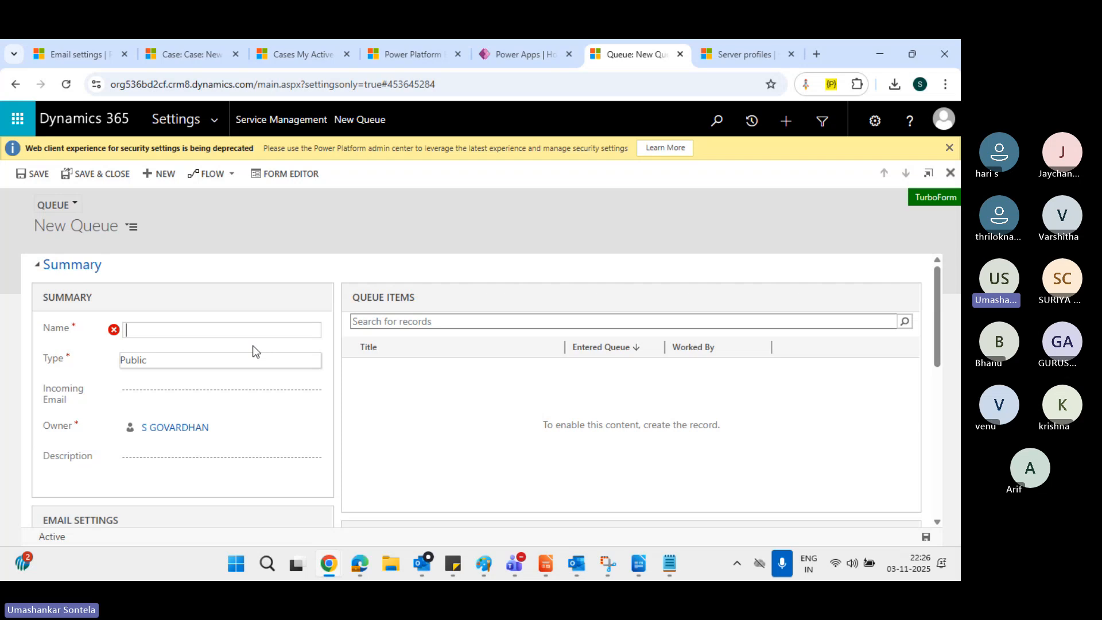
click(177, 334)
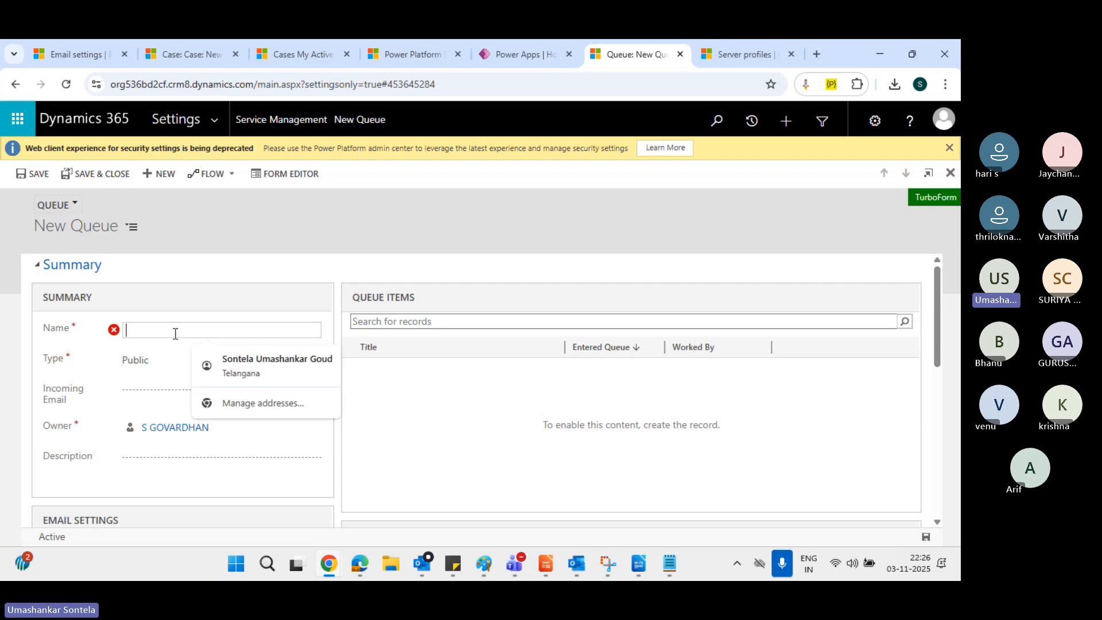
text(Cas)
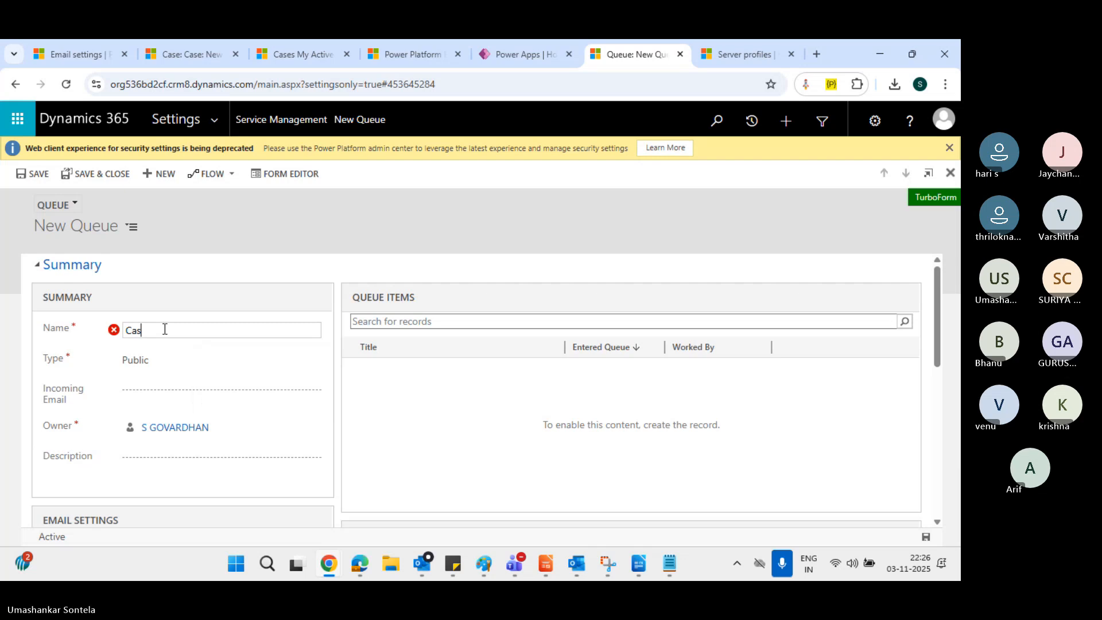
text(e )
text(Creat)
key(BackSpace)
key(BackSpace)
key(BackSpace)
key(BackSpace)
key(BackSpace)
key(BackSpace)
key(BackSpace)
key(BackSpace)
key(BackSpace)
text(Qu)
key(BackSpace)
key(BackSpace)
text(New Case Queue)
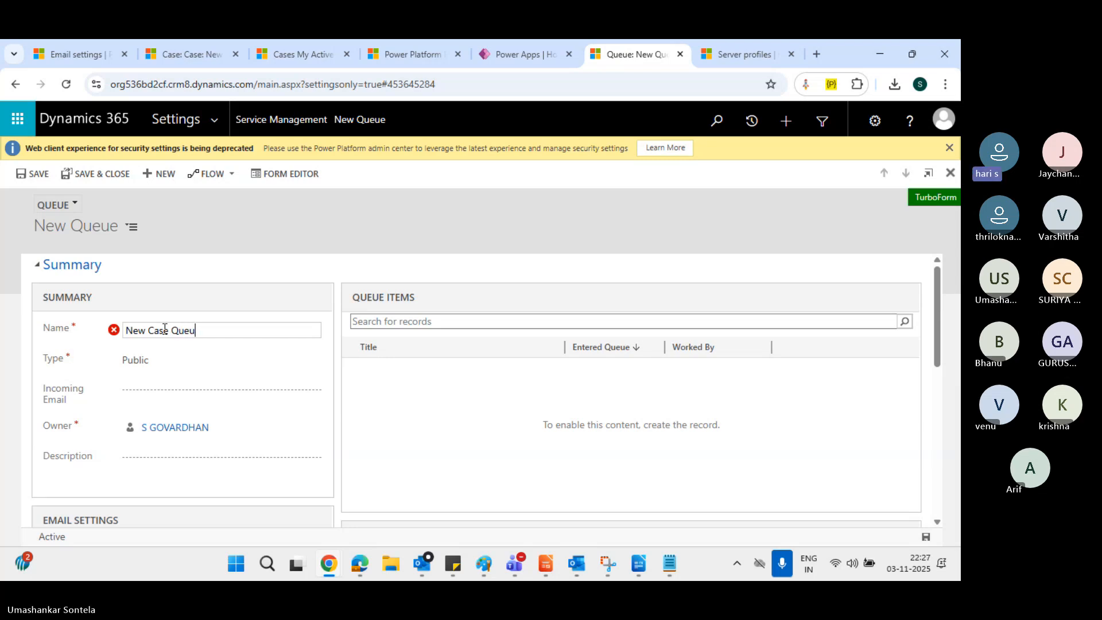
click(273, 281)
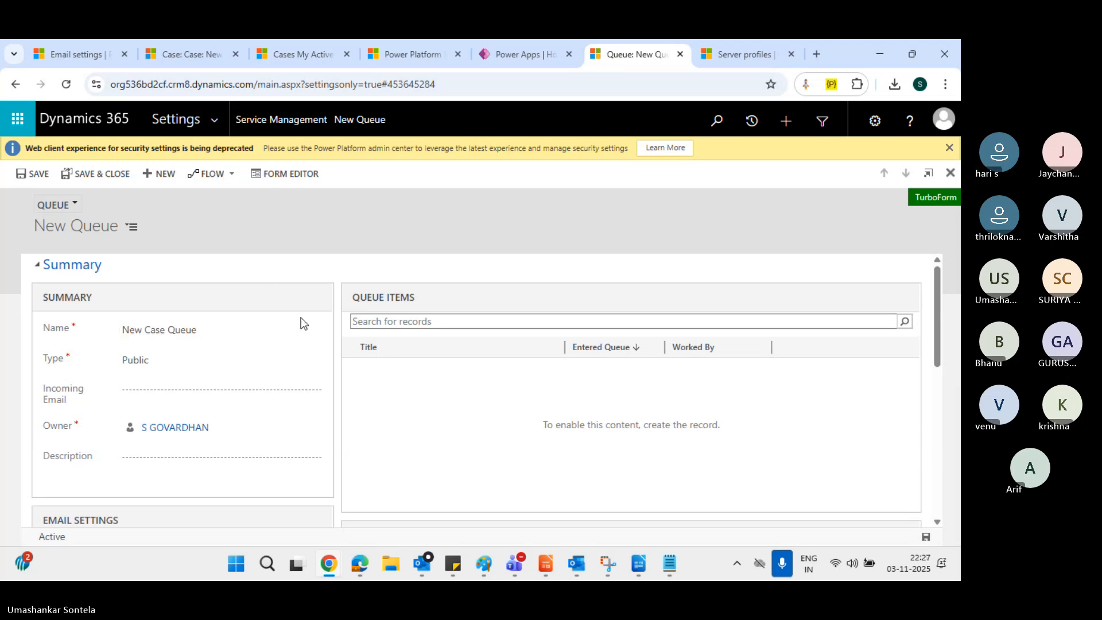
Review the queue's type options and incoming email field, checking the server profiles page in the Power Platform admin center
scroll(287, 339, down, 1)
click(196, 327)
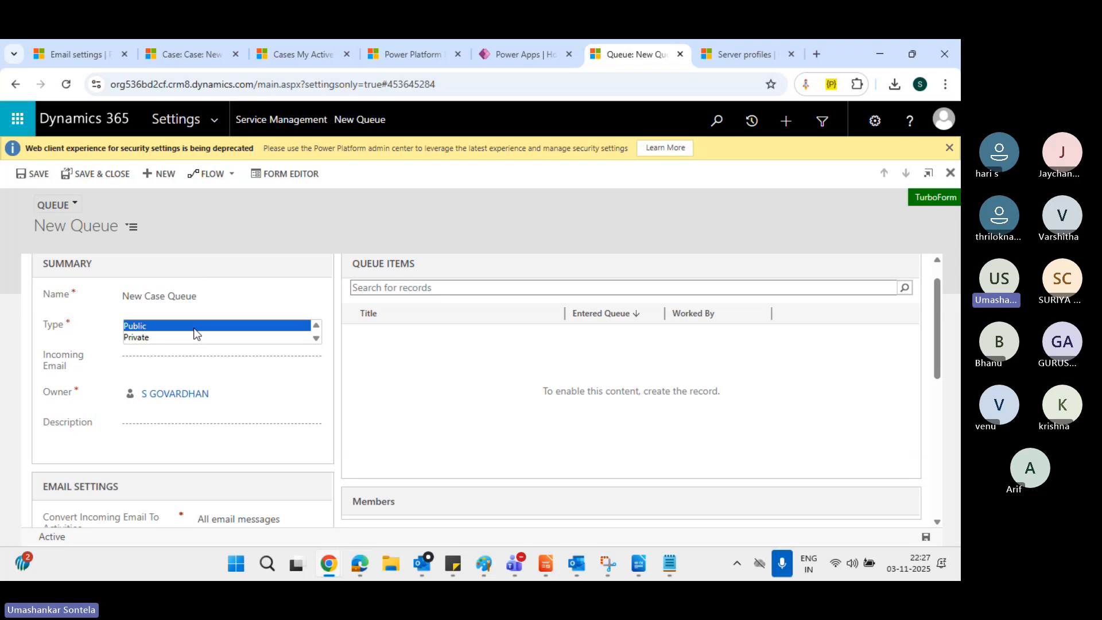
click(158, 244)
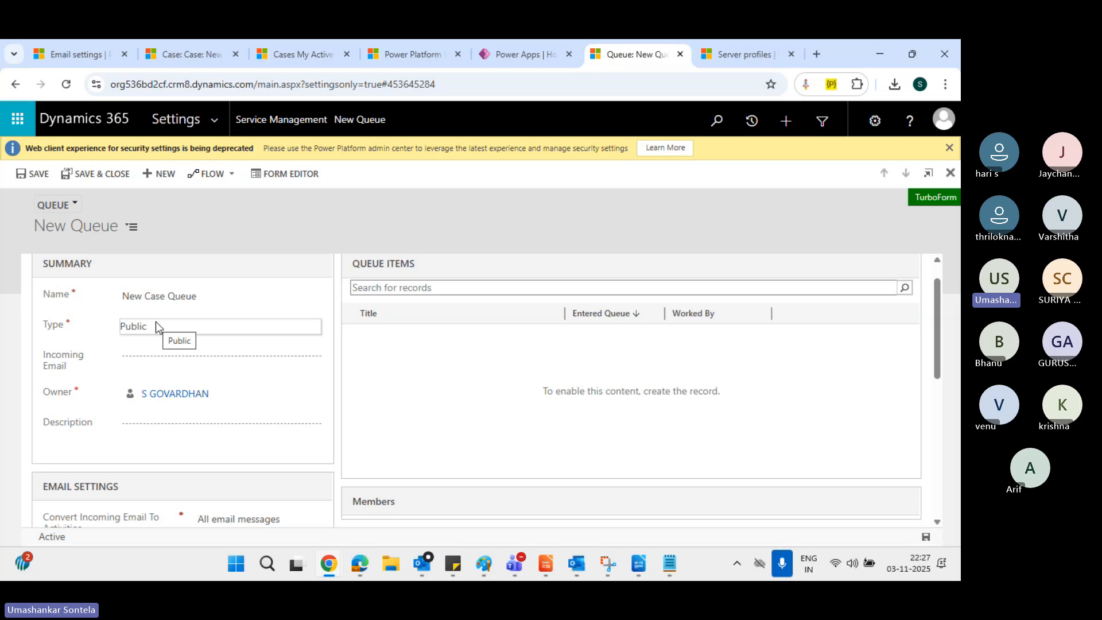
click(154, 360)
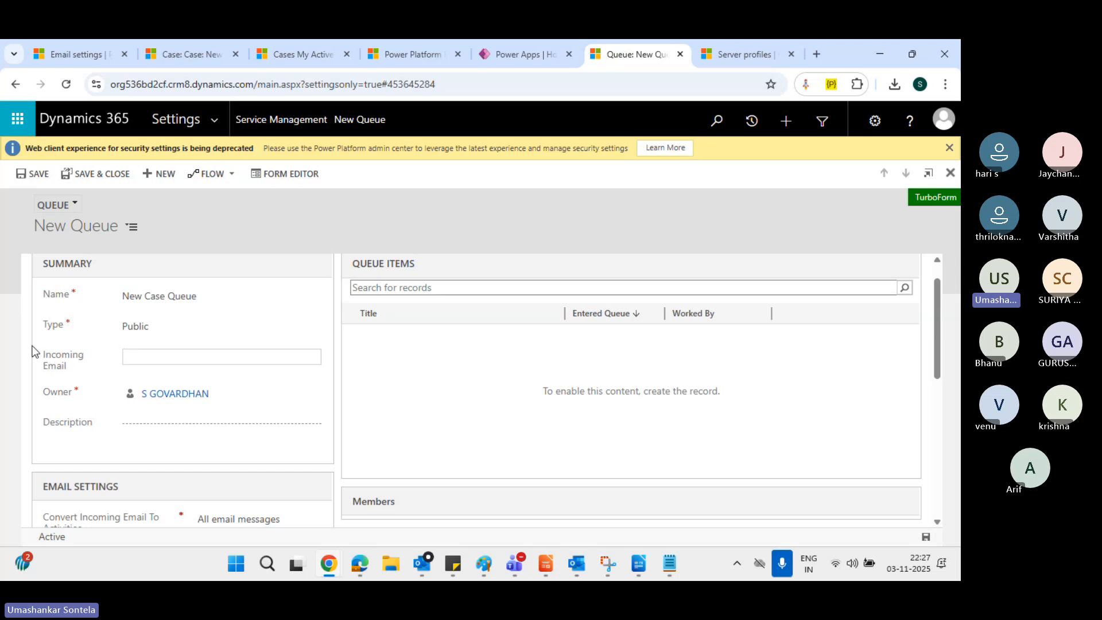
drag(43, 352, 81, 378)
click(742, 52)
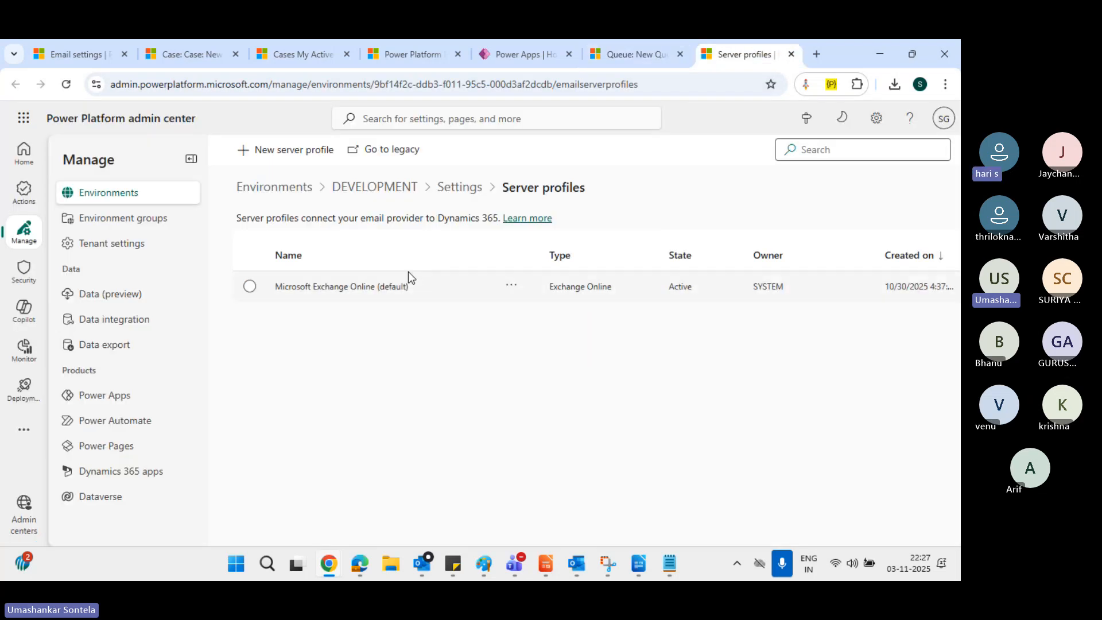
click(641, 51)
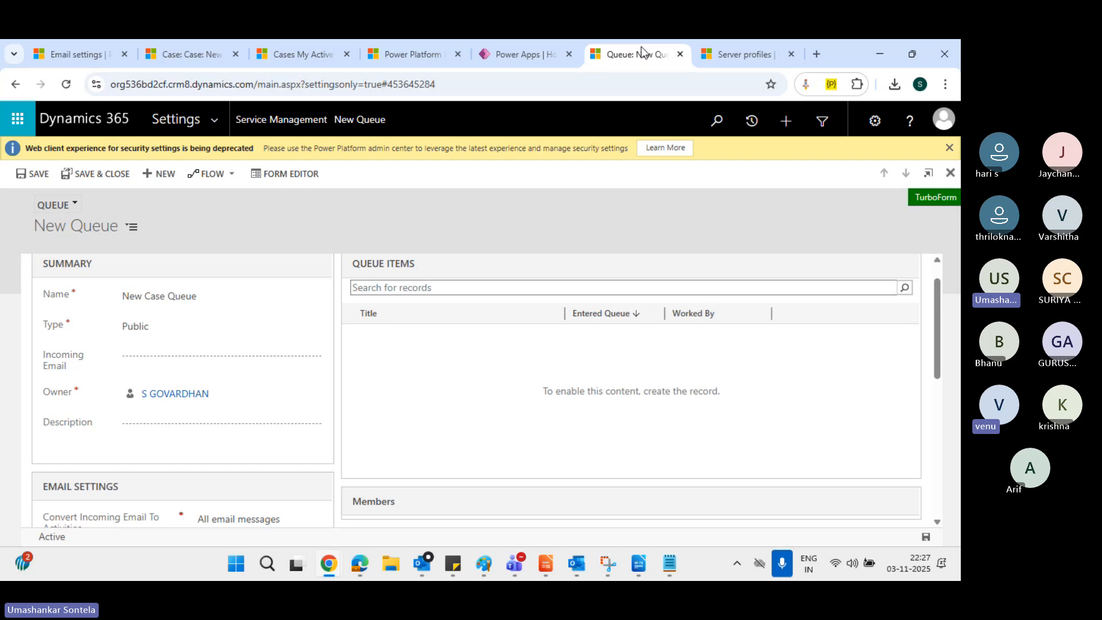
click(136, 356)
Examine the queue's email settings, including the options for converting incoming email to activities, the mailbox and the email signature
scroll(236, 442, down, 2)
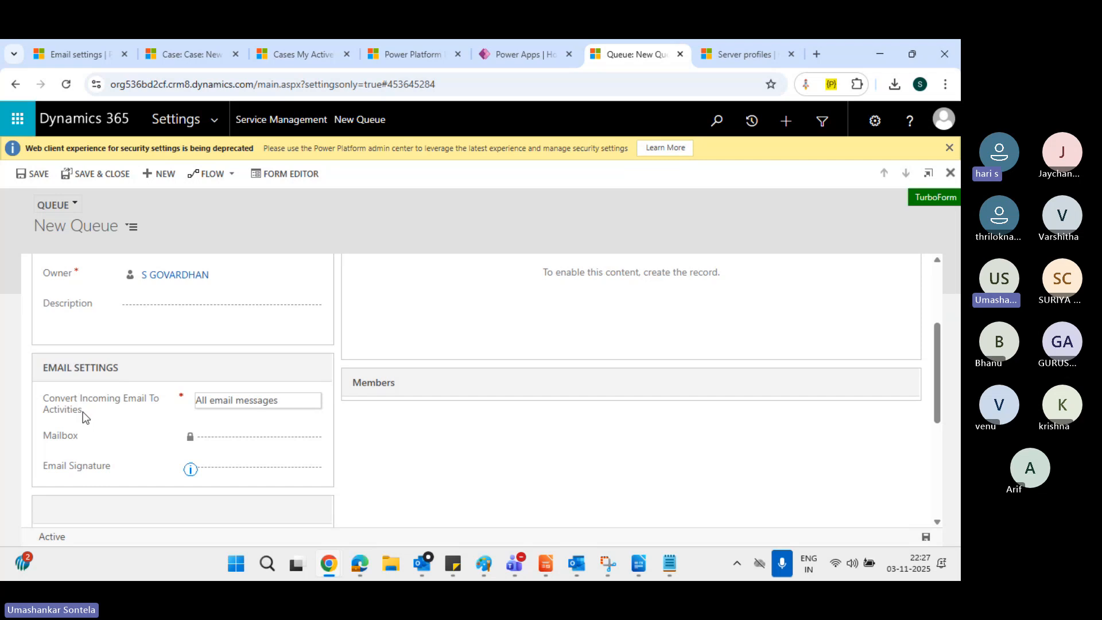
click(42, 397)
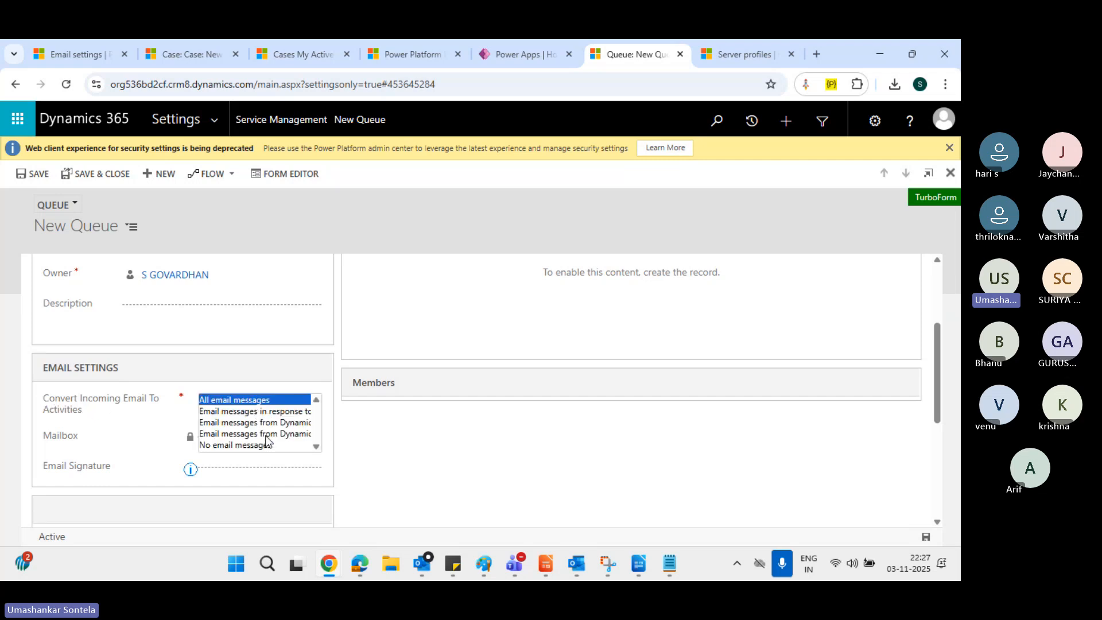
click(122, 437)
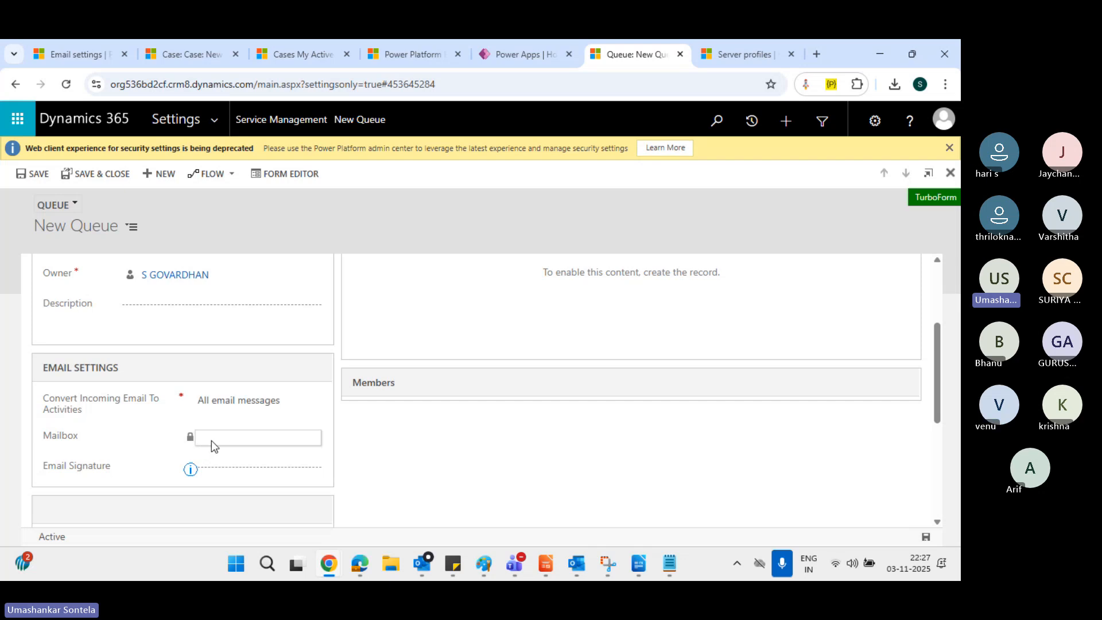
scroll(141, 278, up, 2)
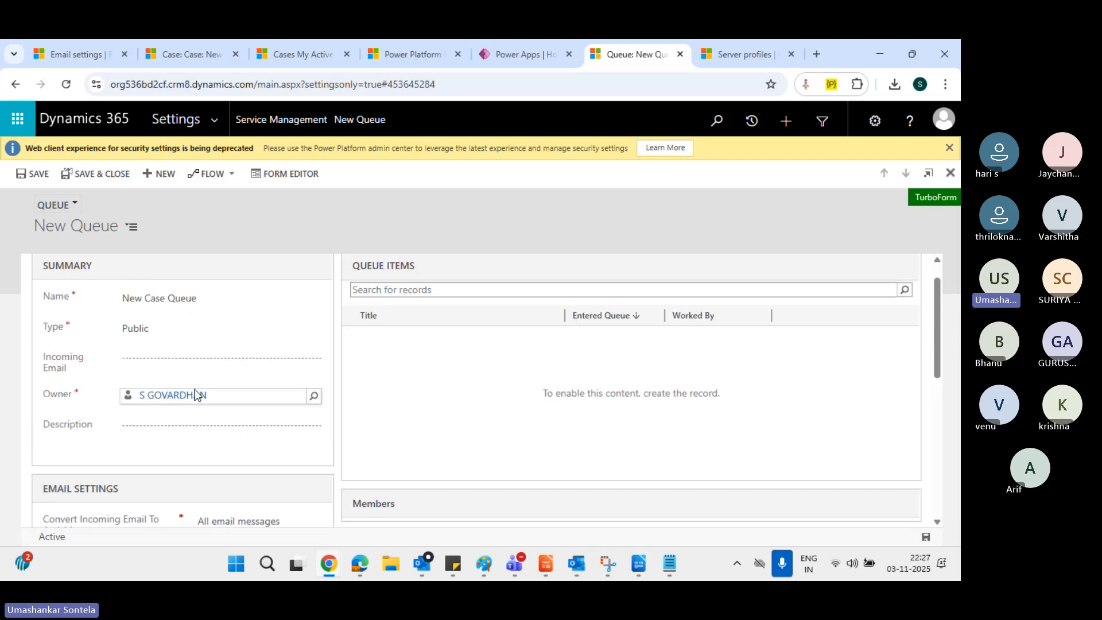
scroll(195, 396, down, 4)
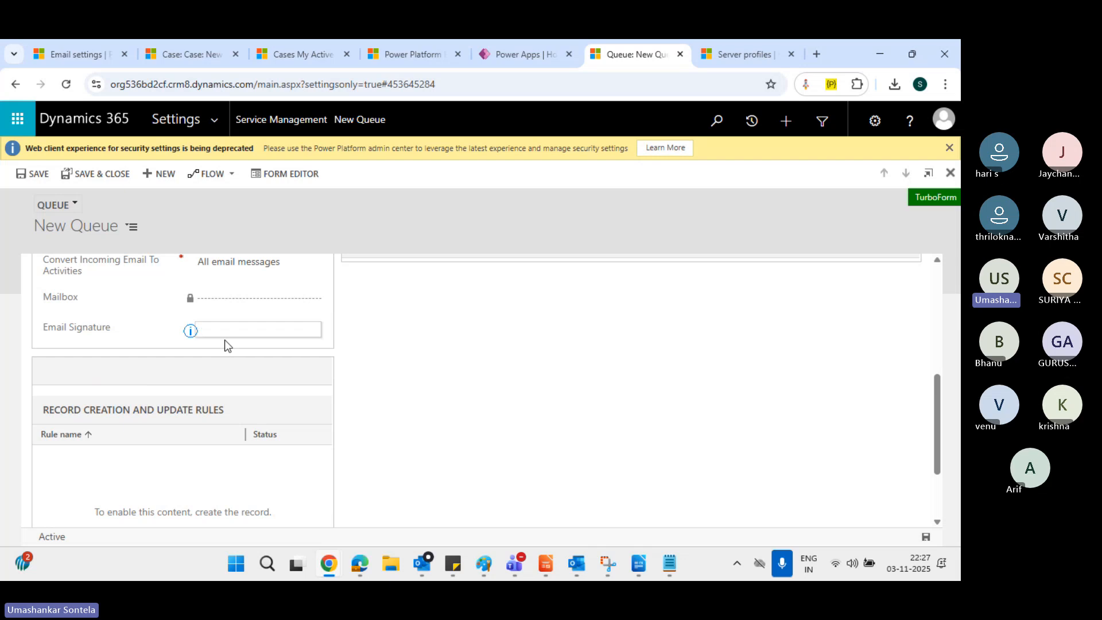
scroll(225, 340, up, 1)
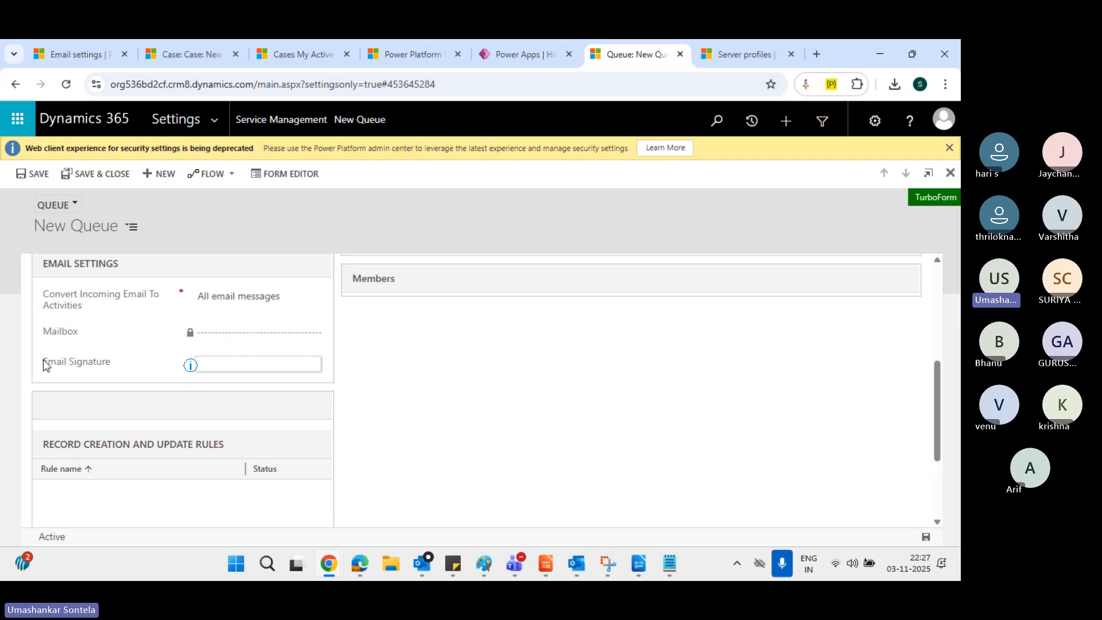
drag(43, 360, 111, 364)
click(245, 362)
scroll(245, 352, down, 3)
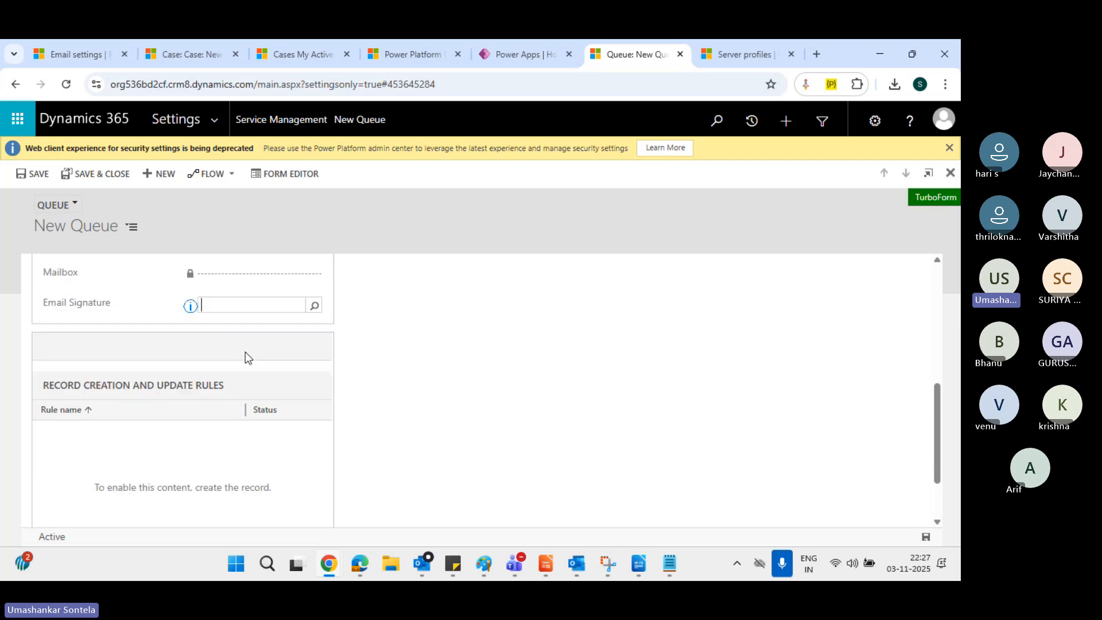
scroll(233, 343, up, 5)
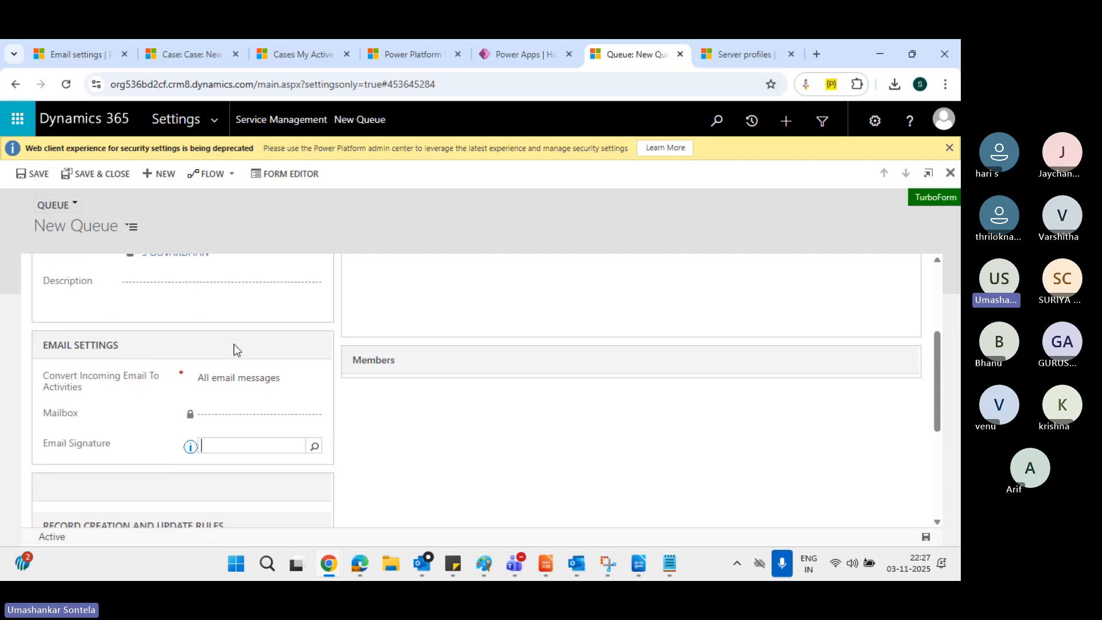
Save the new queue record
click(40, 181)
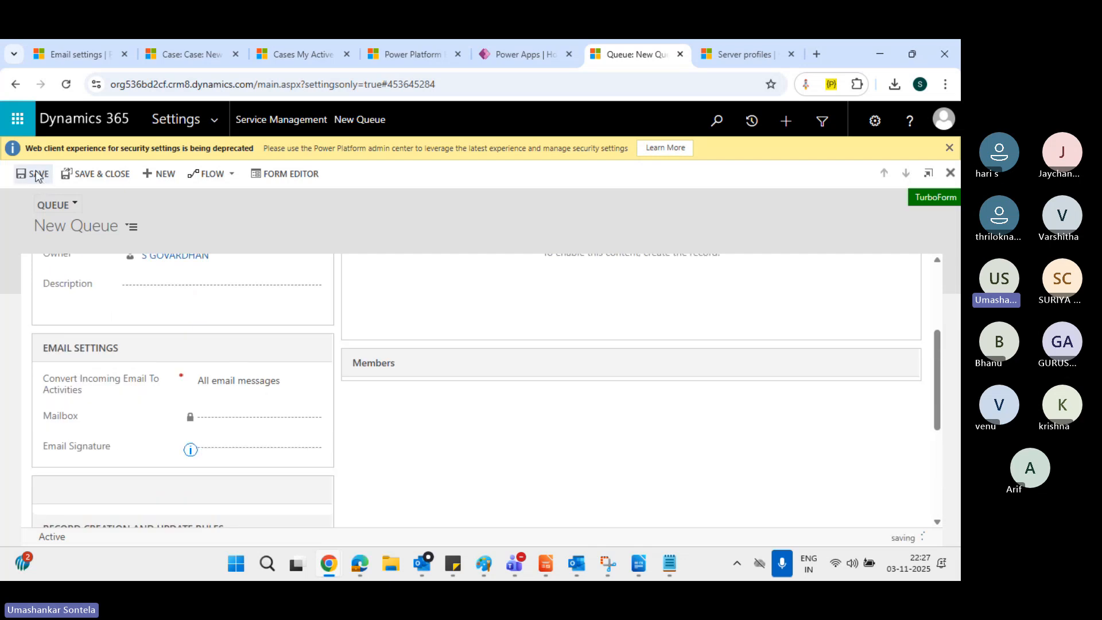
scroll(365, 309, up, 4)
scroll(365, 309, up, 1)
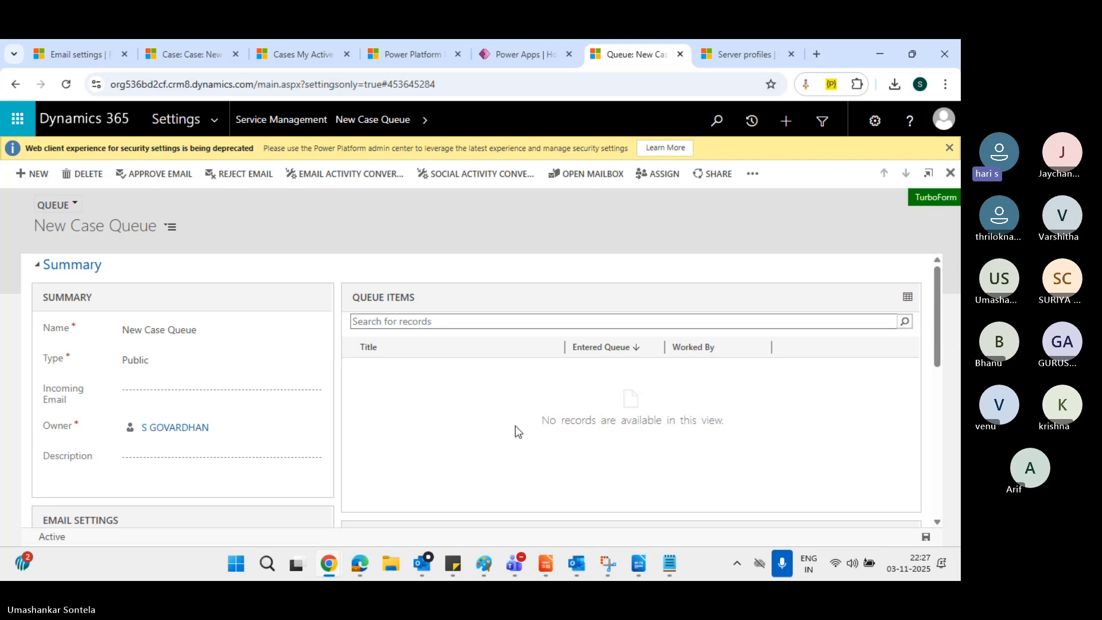
Start a new record creation and update rule from the saved queue and dismiss the script error
scroll(516, 430, down, 5)
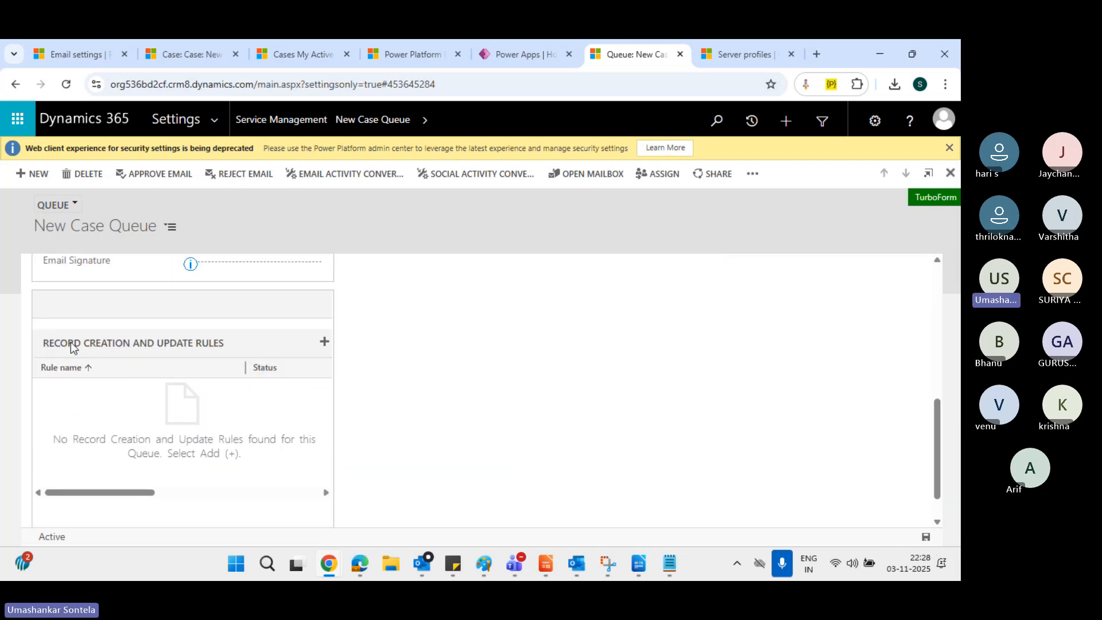
drag(44, 344, 237, 351)
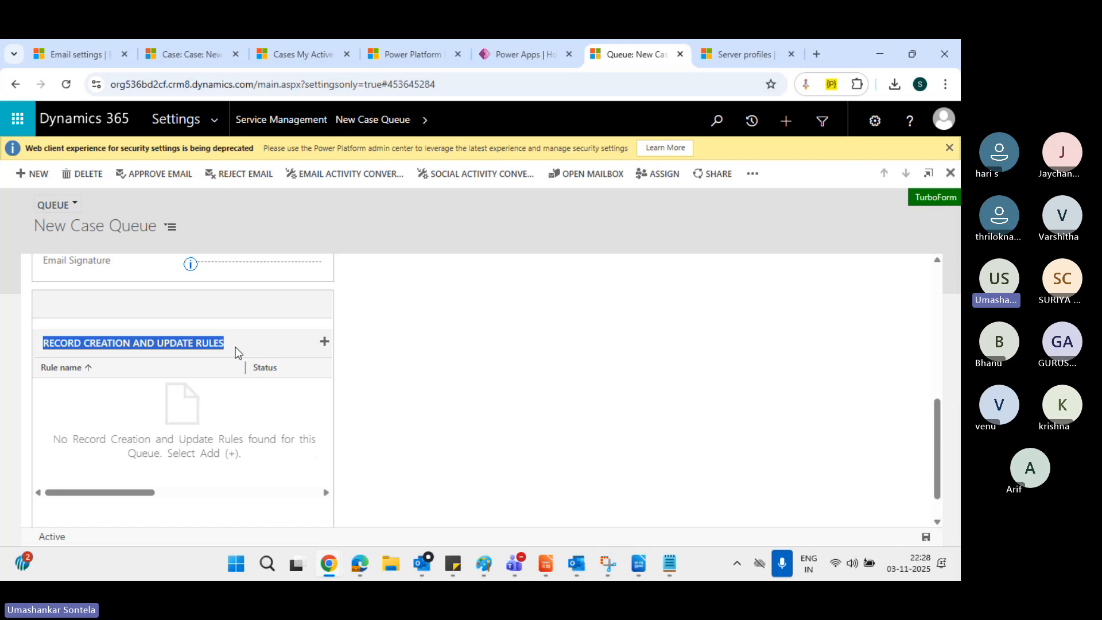
click(324, 343)
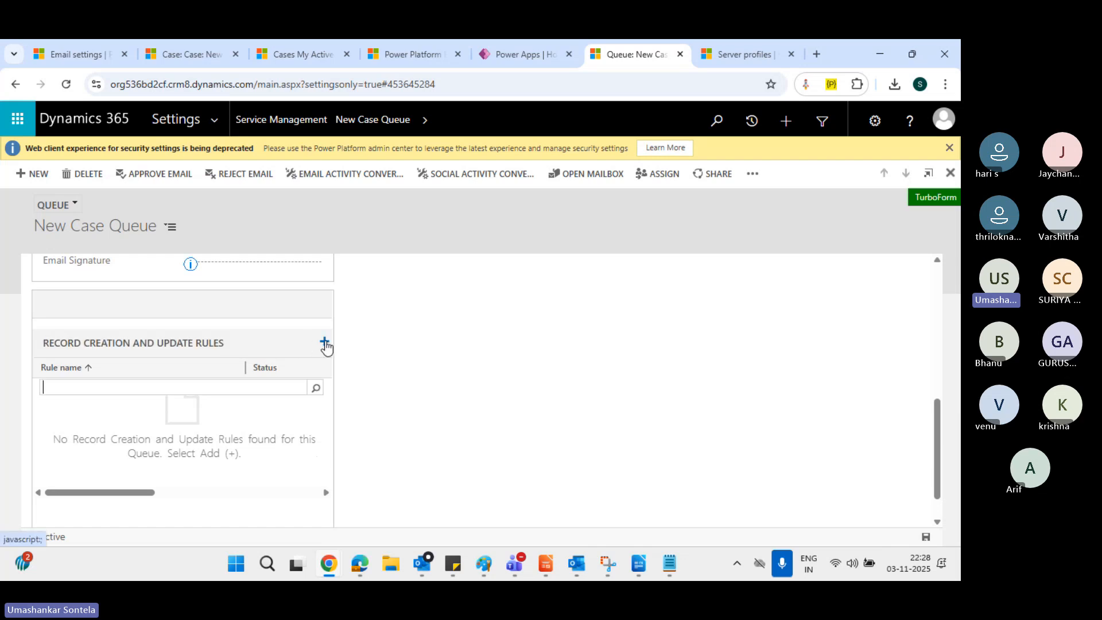
click(246, 388)
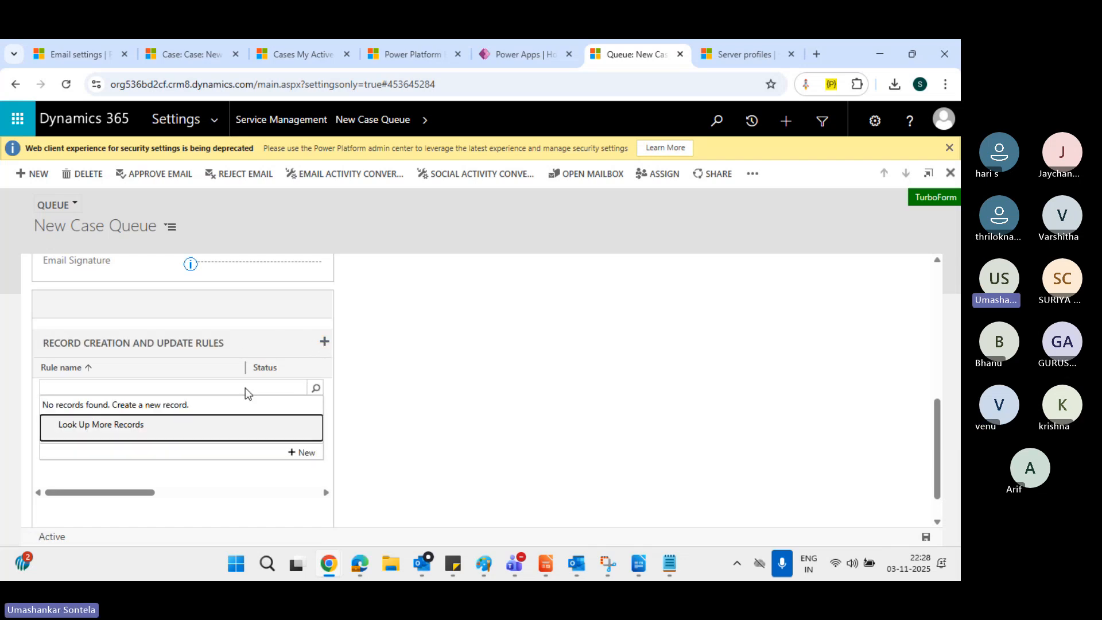
click(298, 453)
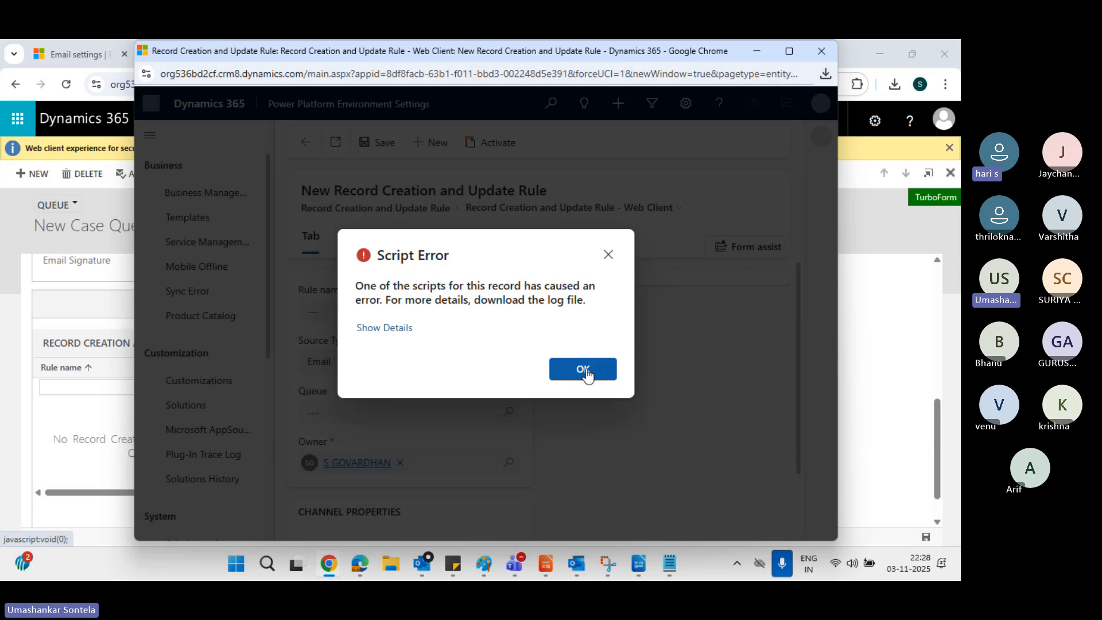
click(584, 369)
click(584, 371)
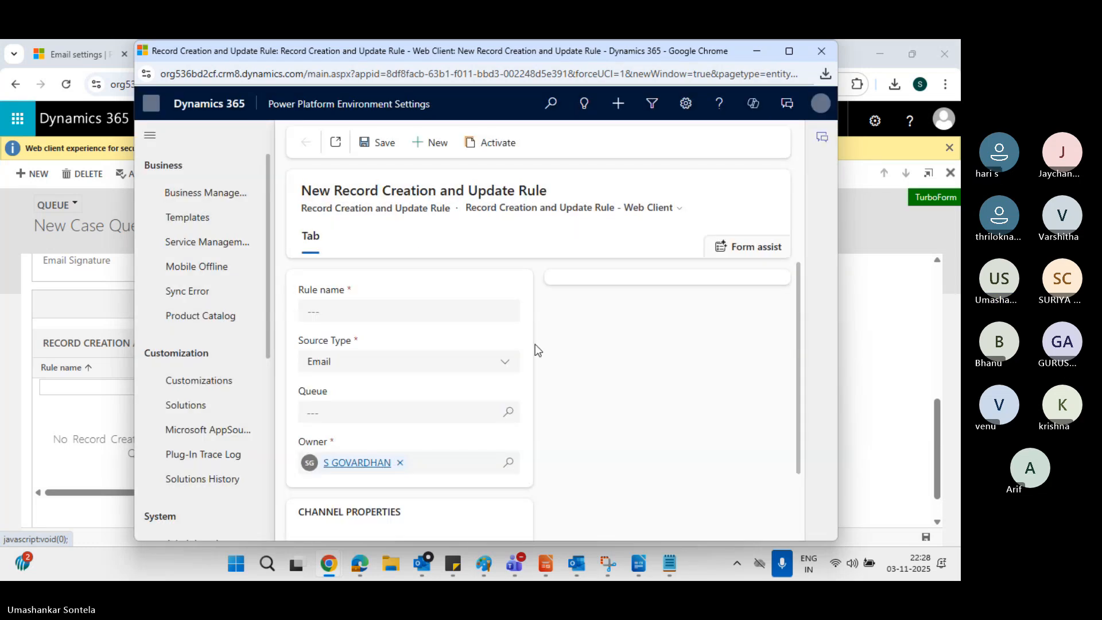
Name the rule Create New Case and choose Email as its source type
click(370, 313)
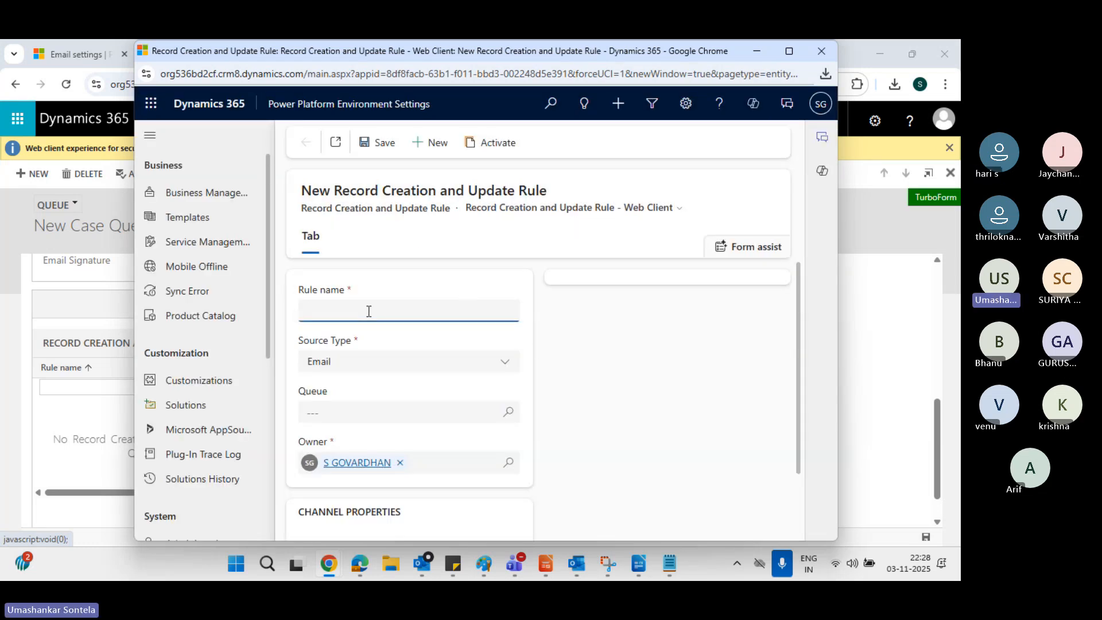
text(Create New Case)
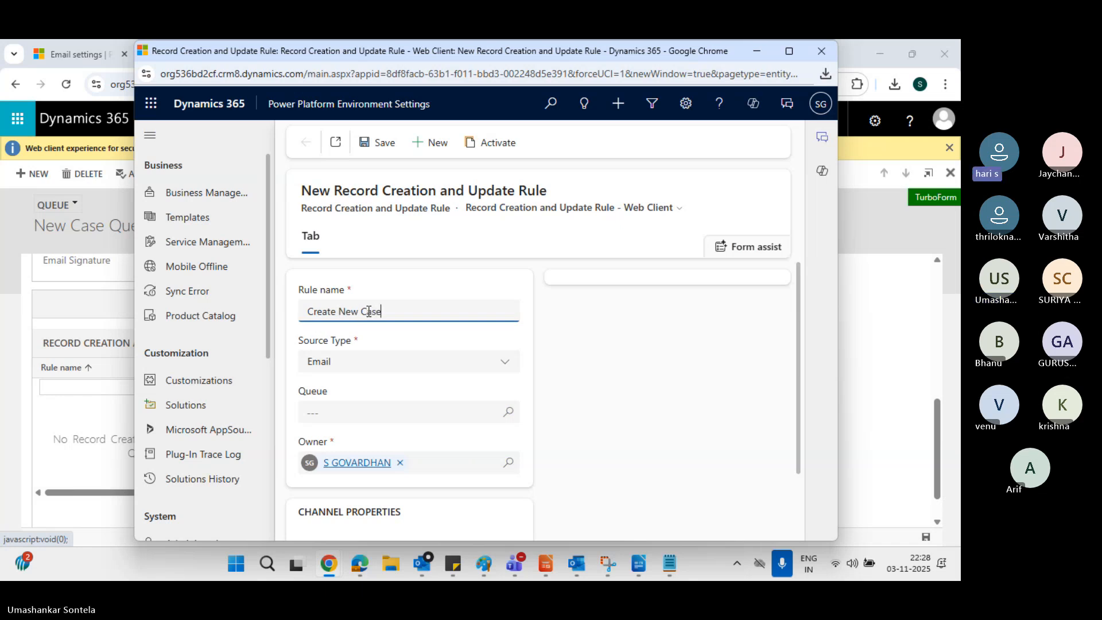
click(386, 363)
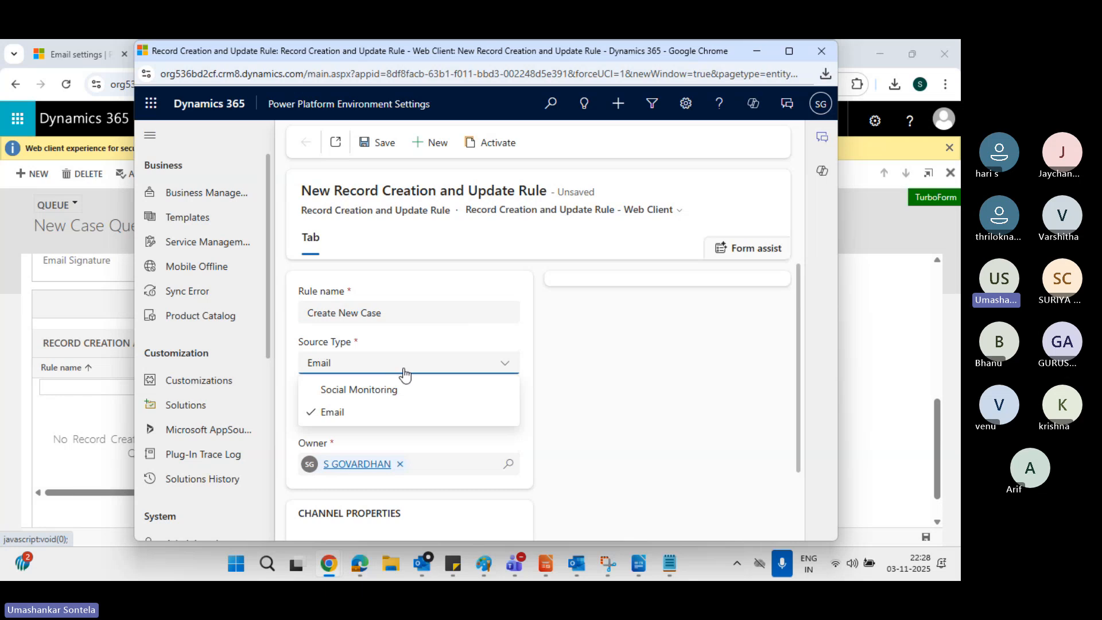
click(350, 413)
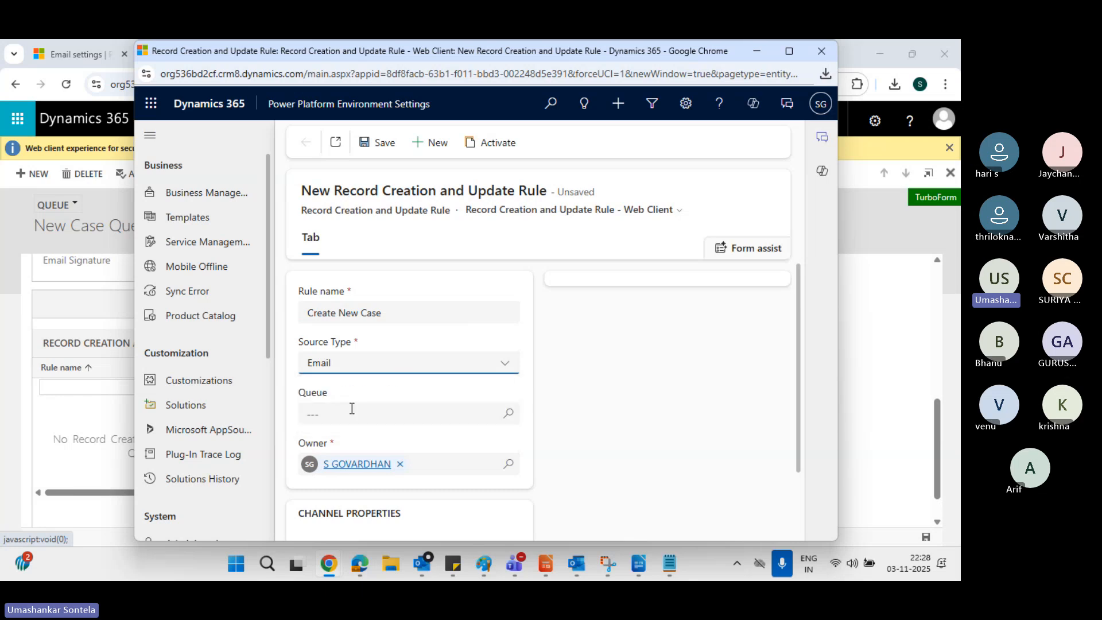
scroll(578, 341, down, 1)
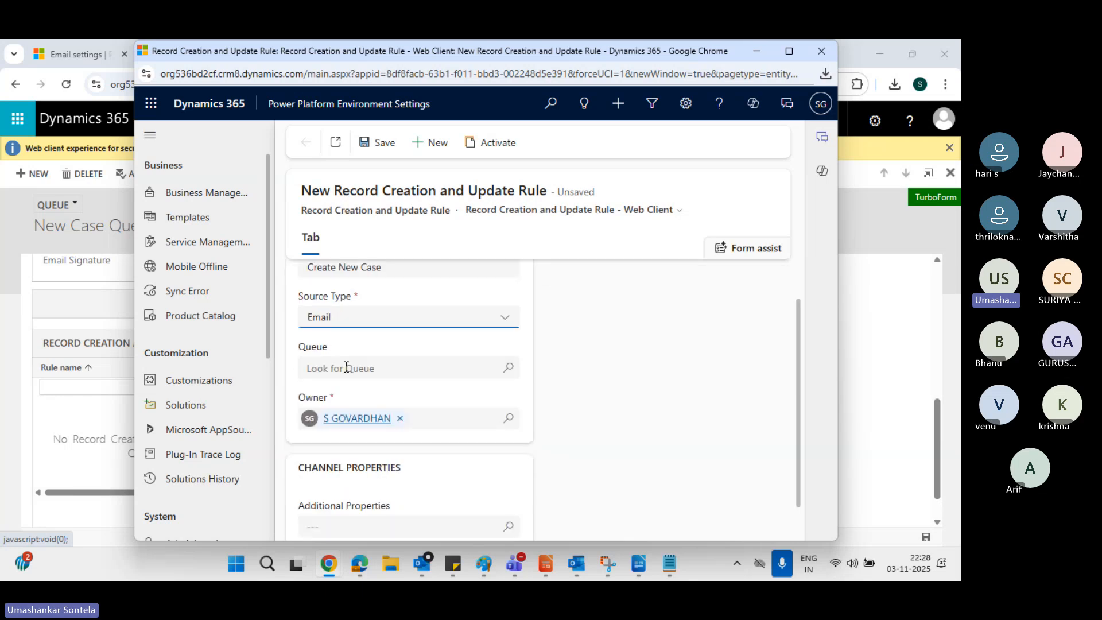
click(346, 367)
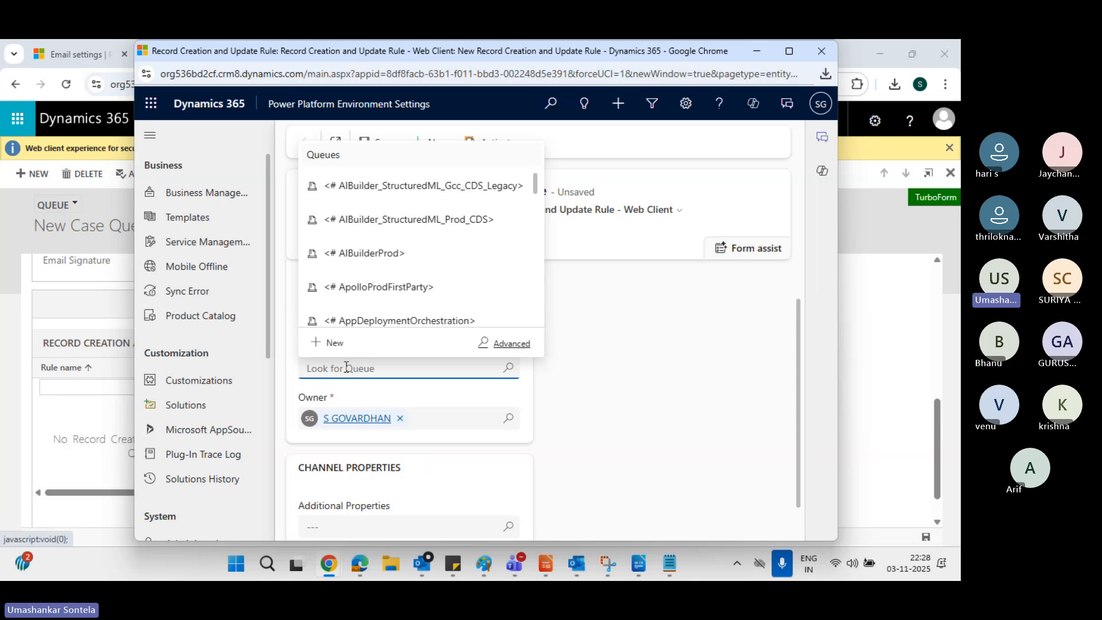
text(new)
key(Return)
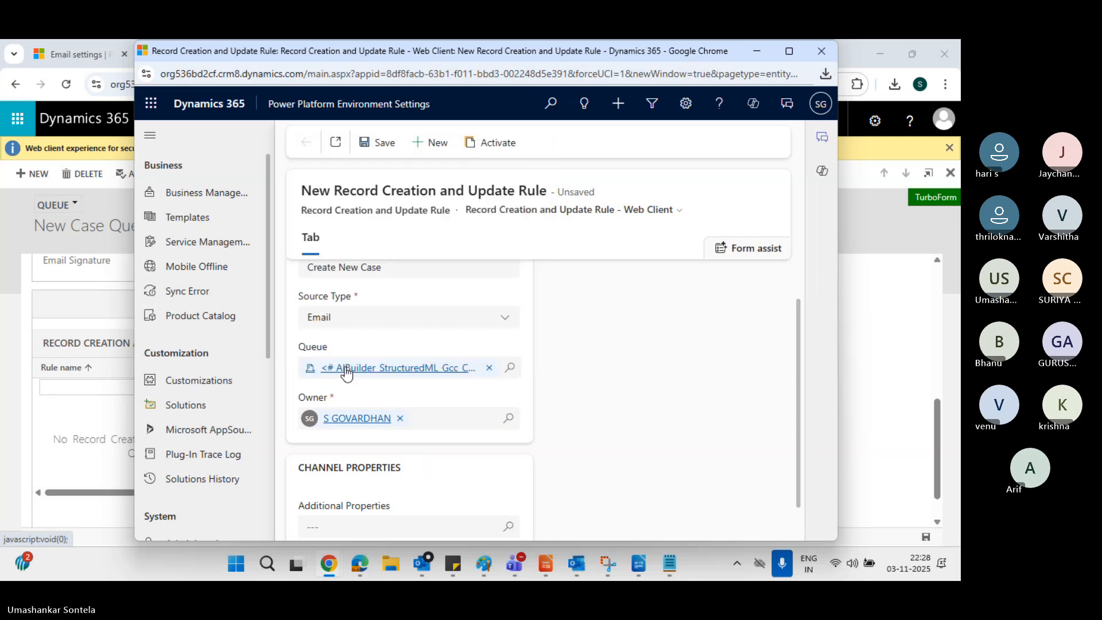
click(489, 368)
Set the Create New Case rule's queue to New Case Queue
click(425, 369)
text(n)
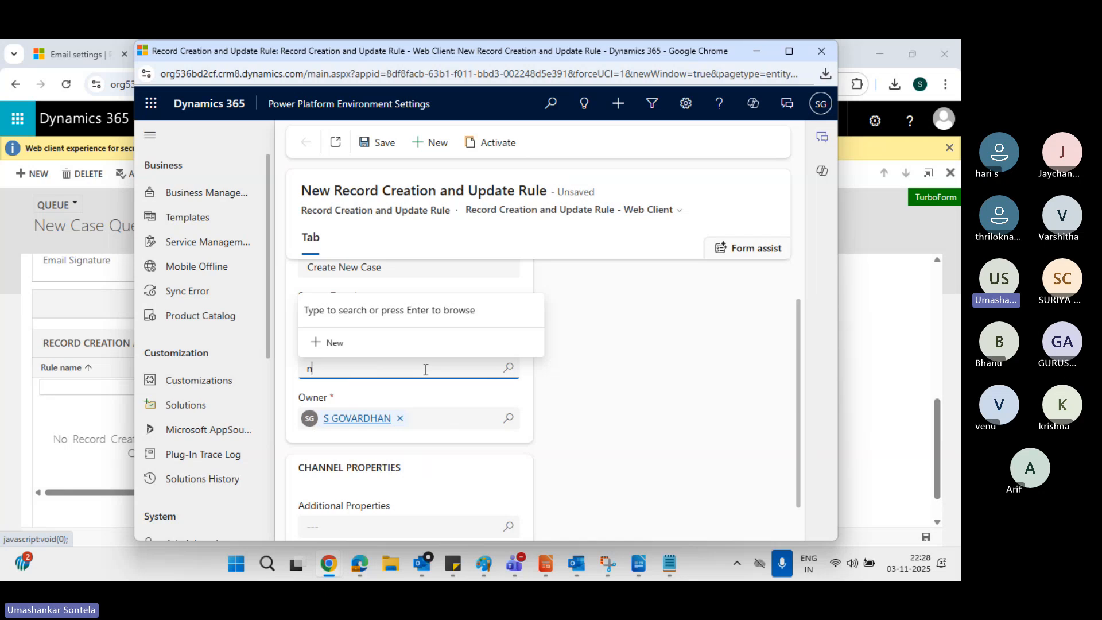
text(ew ca)
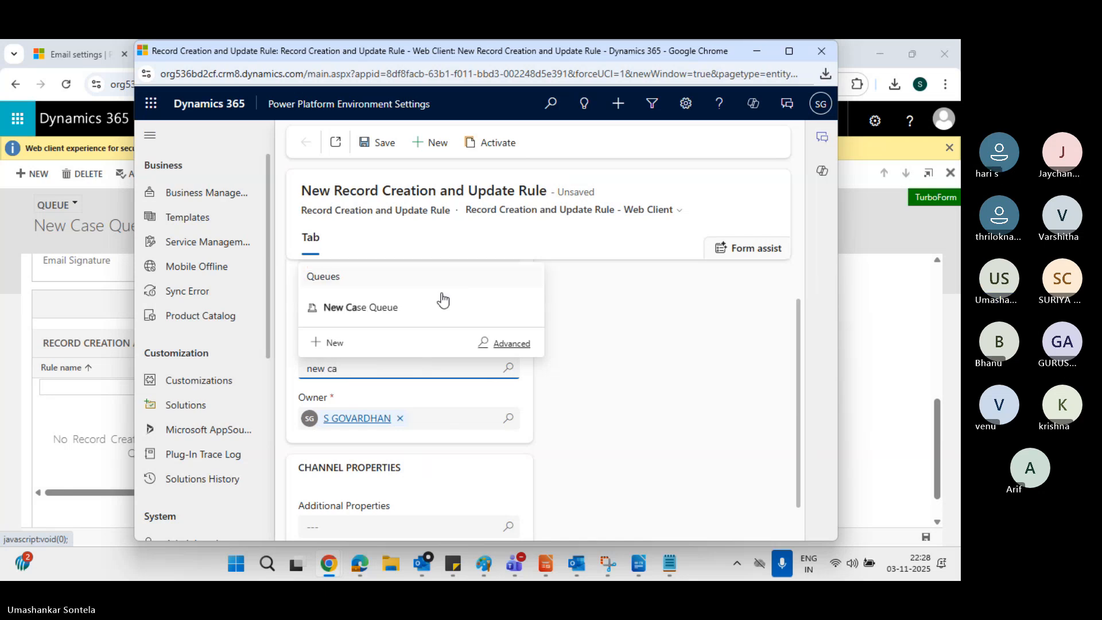
click(419, 308)
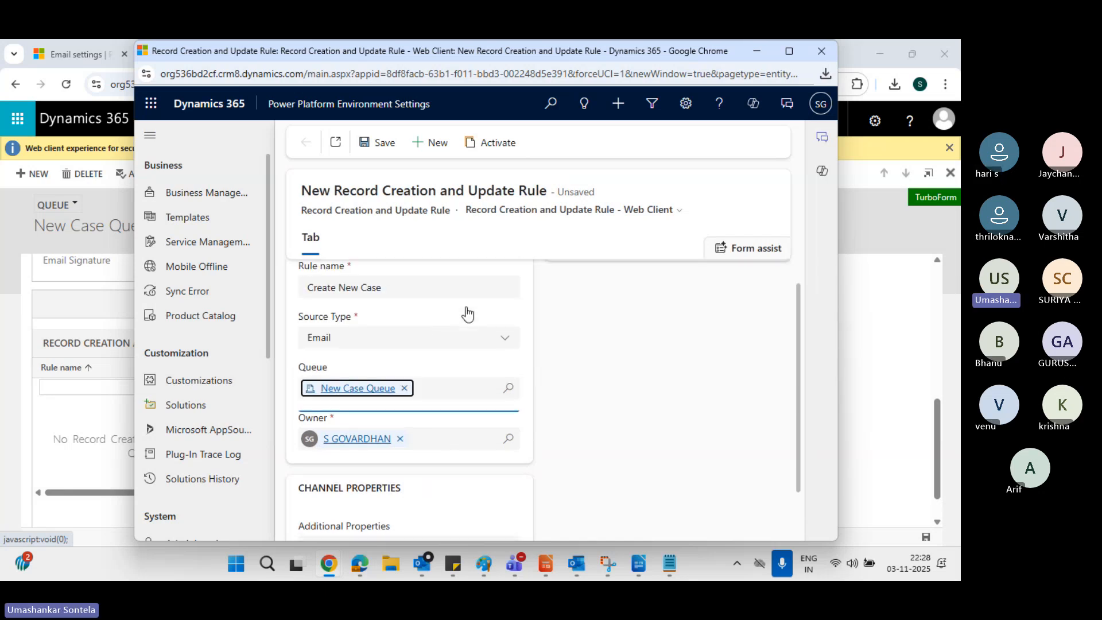
scroll(360, 346, down, 2)
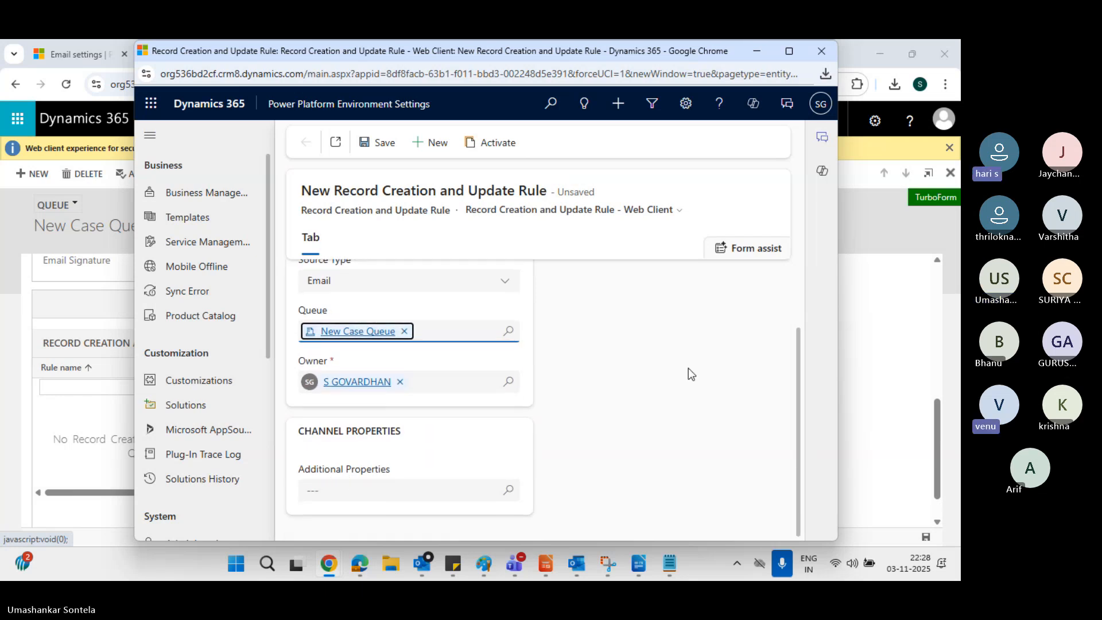
Try to save the rule, then read through the error text and dismiss it
scroll(688, 368, up, 2)
click(377, 142)
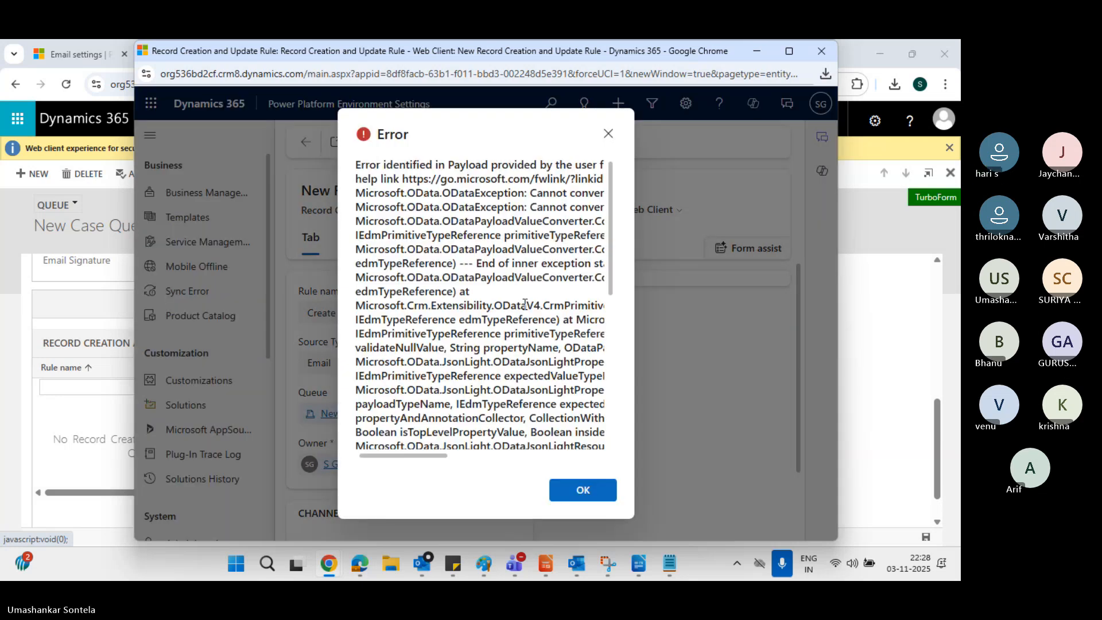
scroll(463, 206, down, 10)
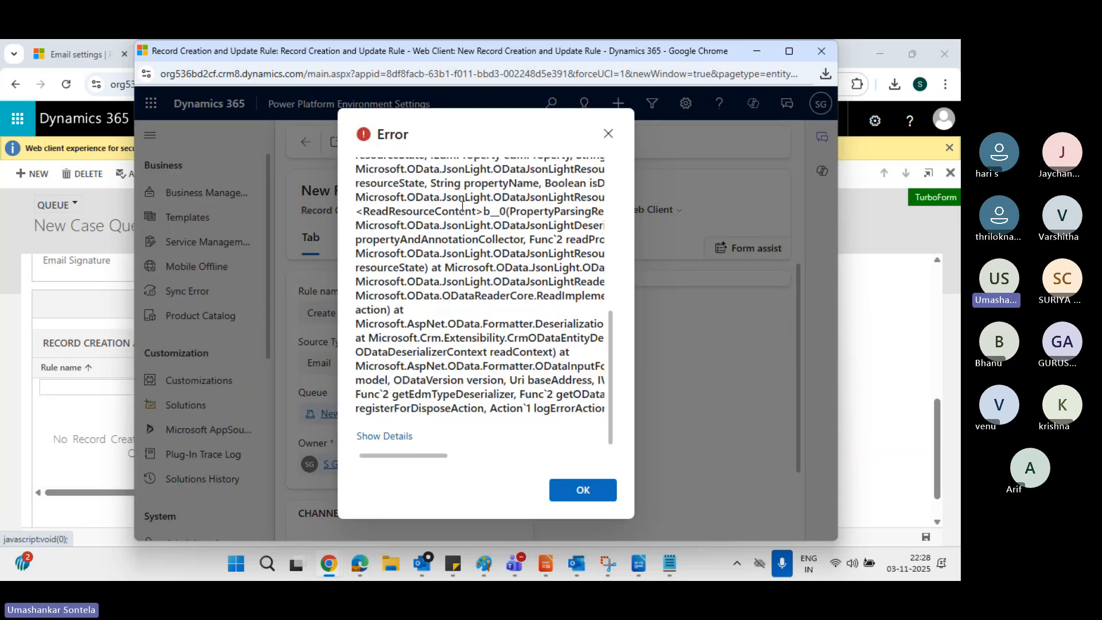
scroll(463, 205, up, 10)
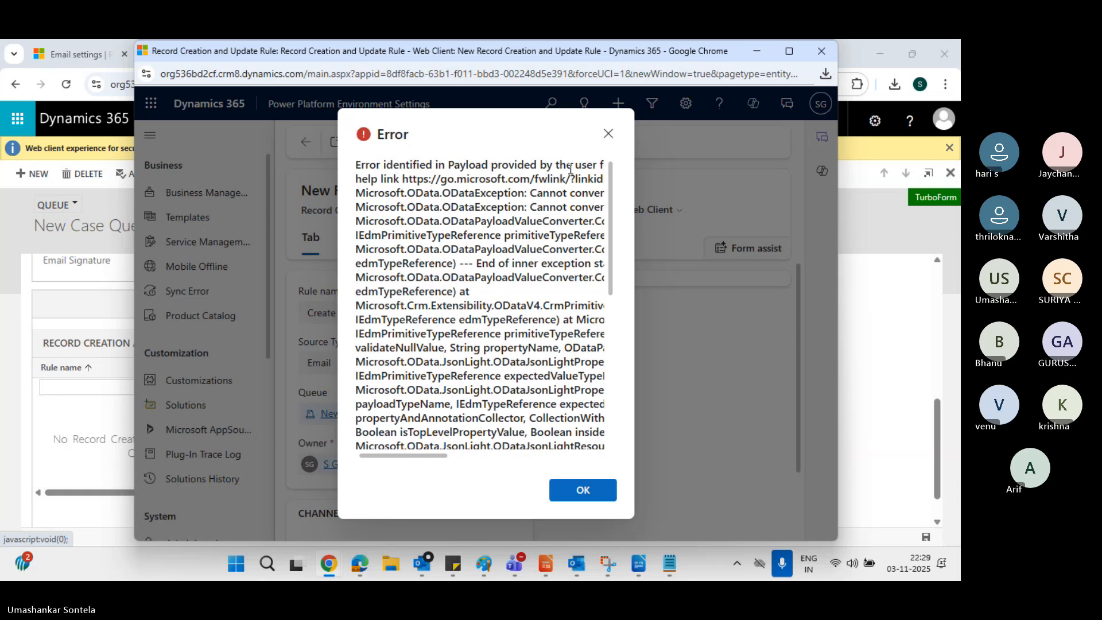
drag(611, 199, 619, 375)
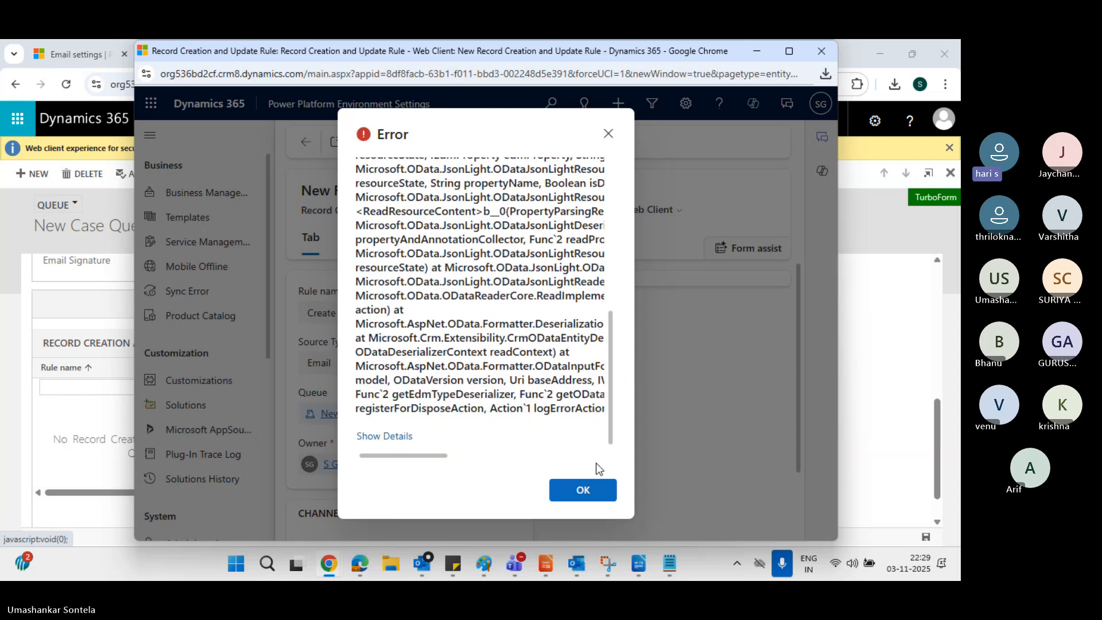
click(585, 491)
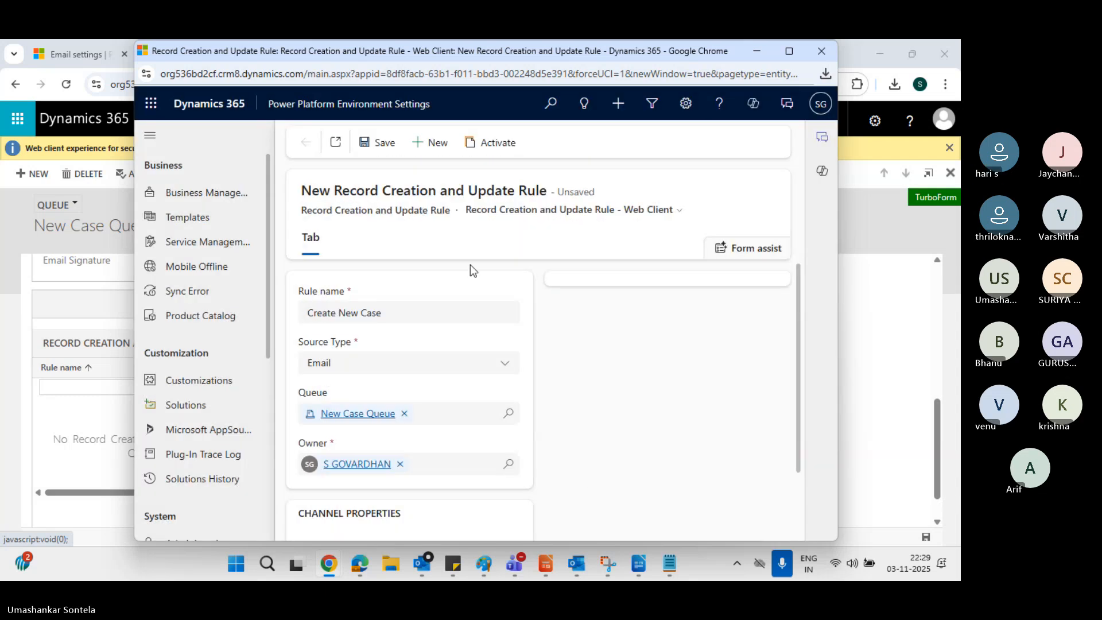
Maximize the rule window, try saving the rule again and dismiss the error
click(789, 44)
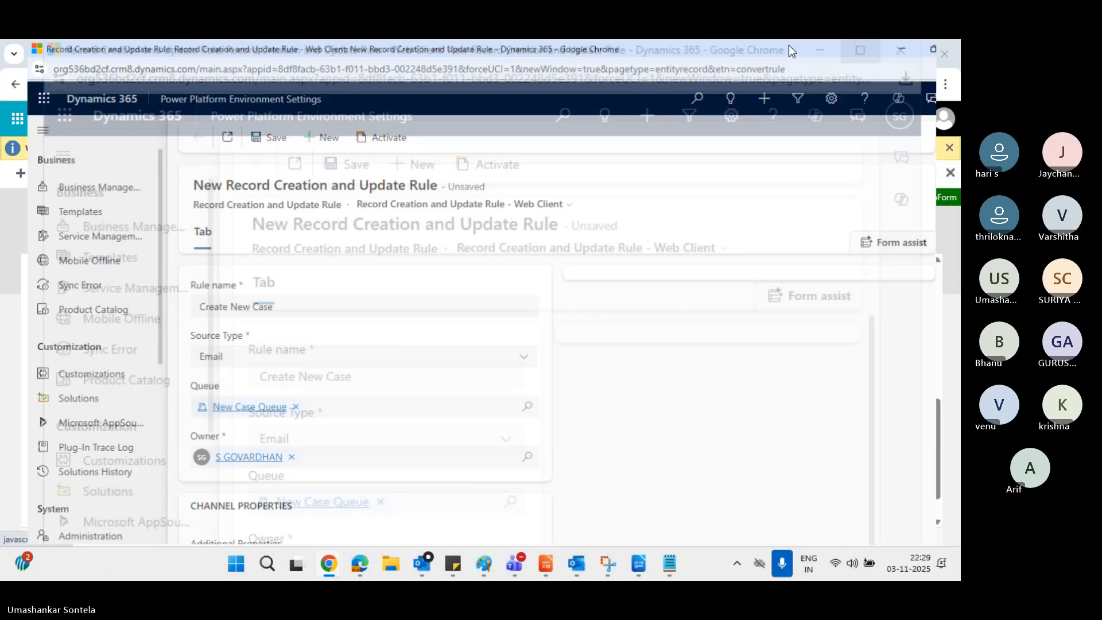
click(236, 136)
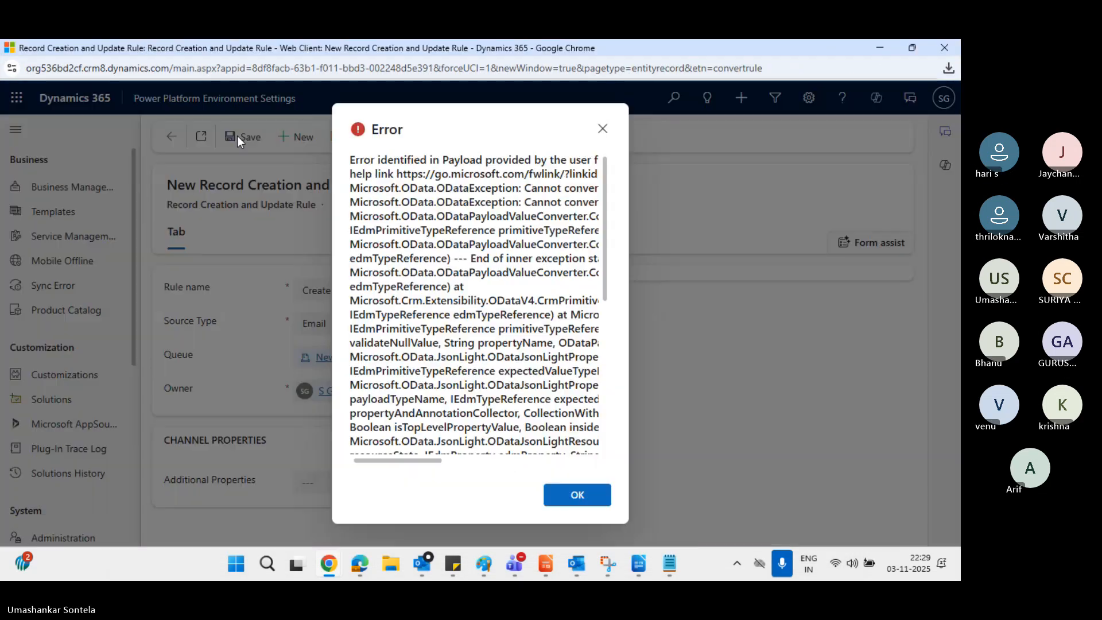
click(573, 494)
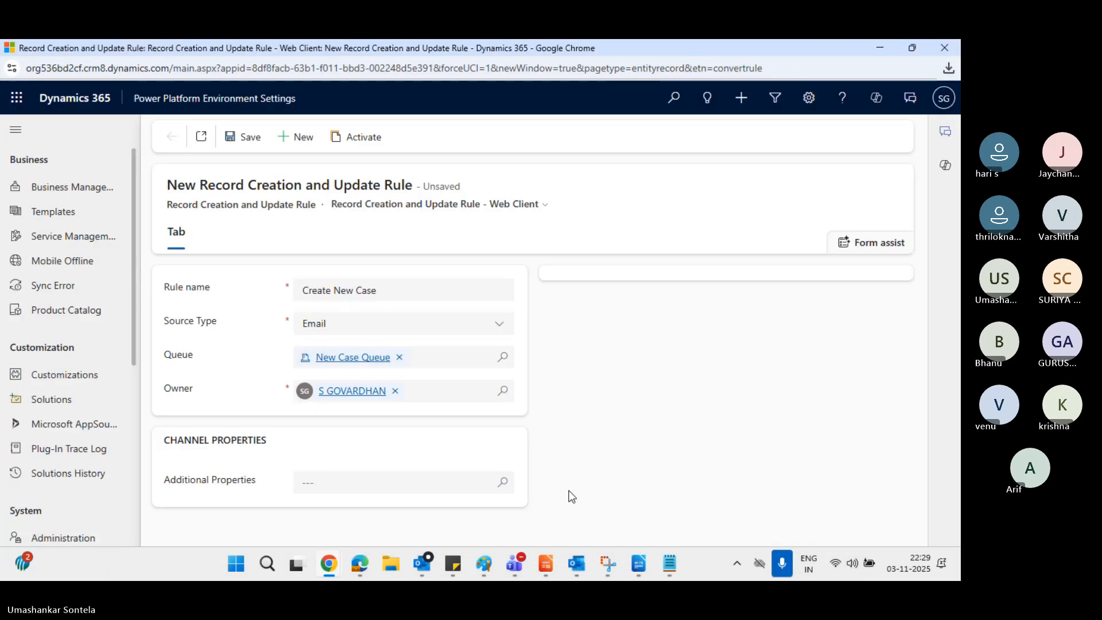
Look up the rule's additional channel properties and examine the script error details, including the message and web resource name
click(329, 484)
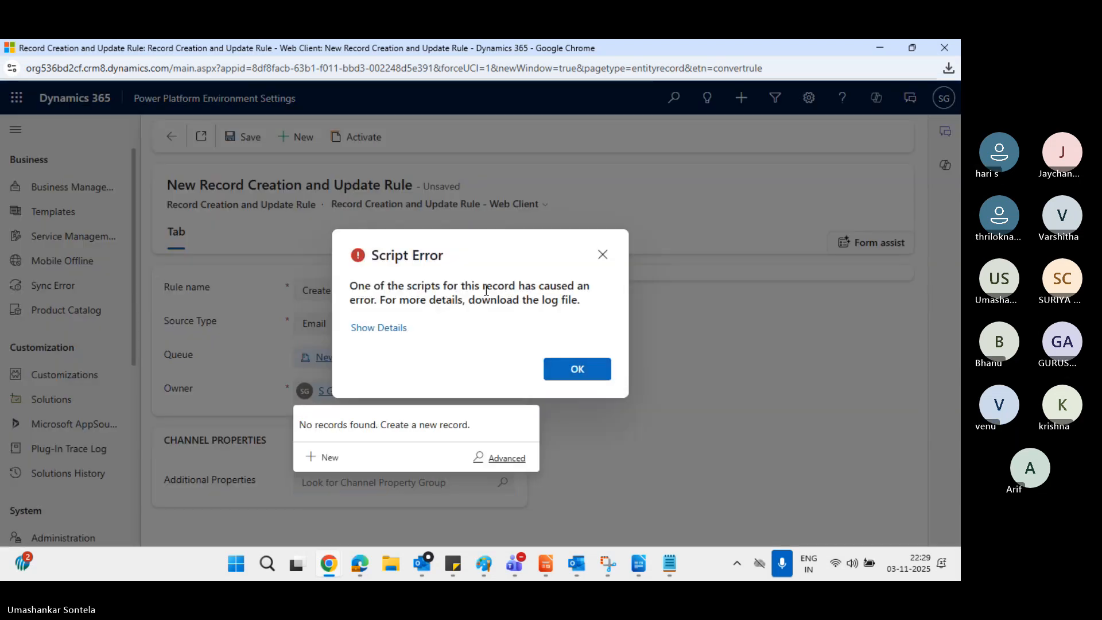
click(386, 327)
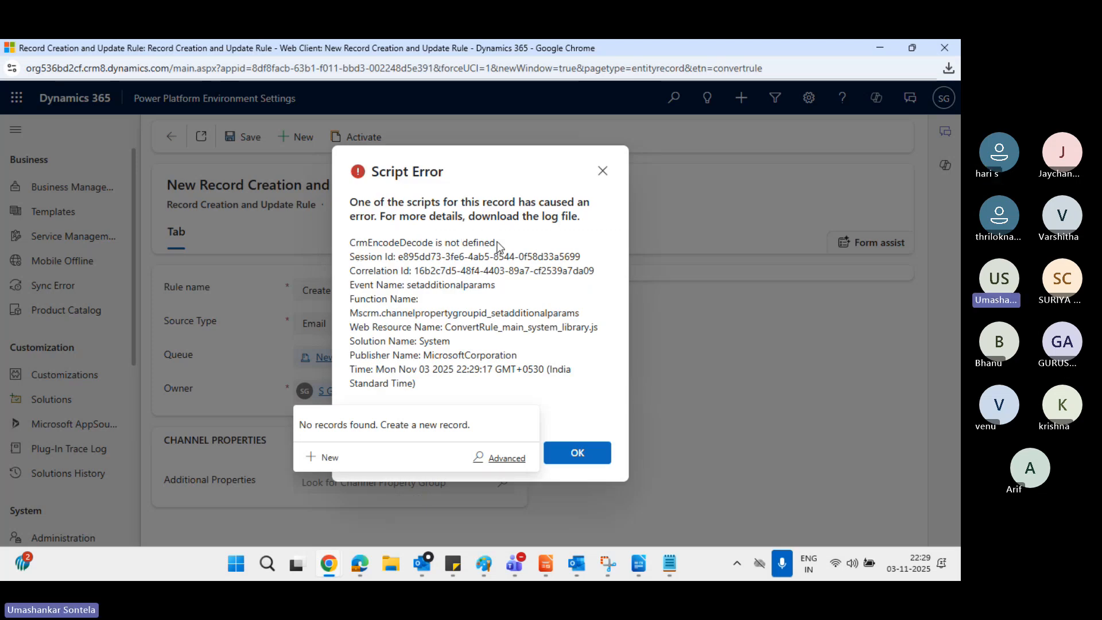
drag(497, 247, 349, 240)
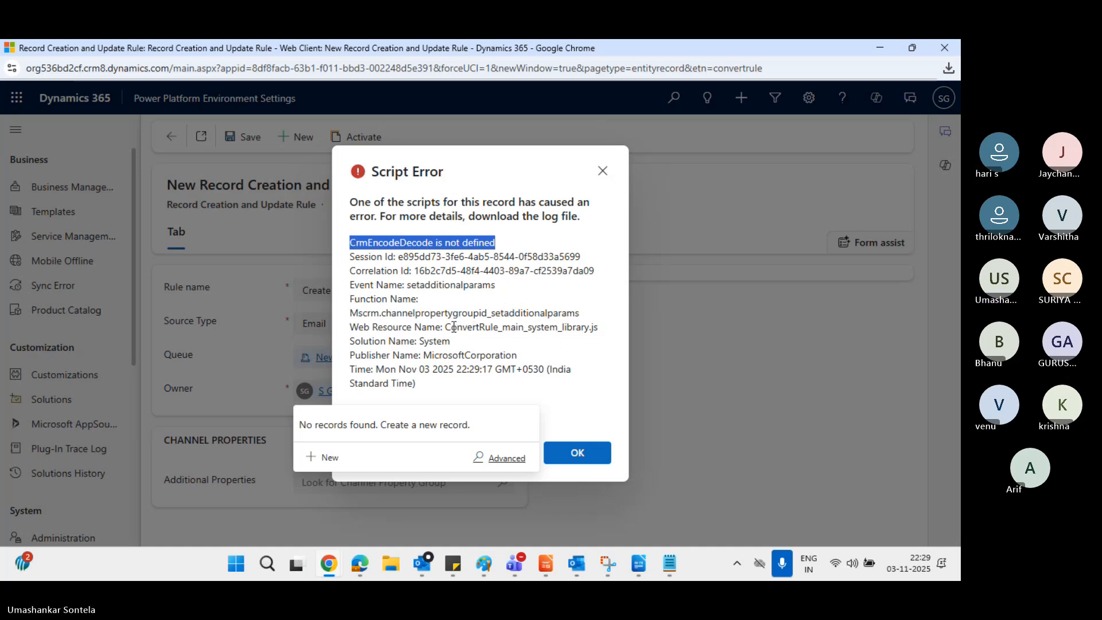
drag(446, 327, 564, 321)
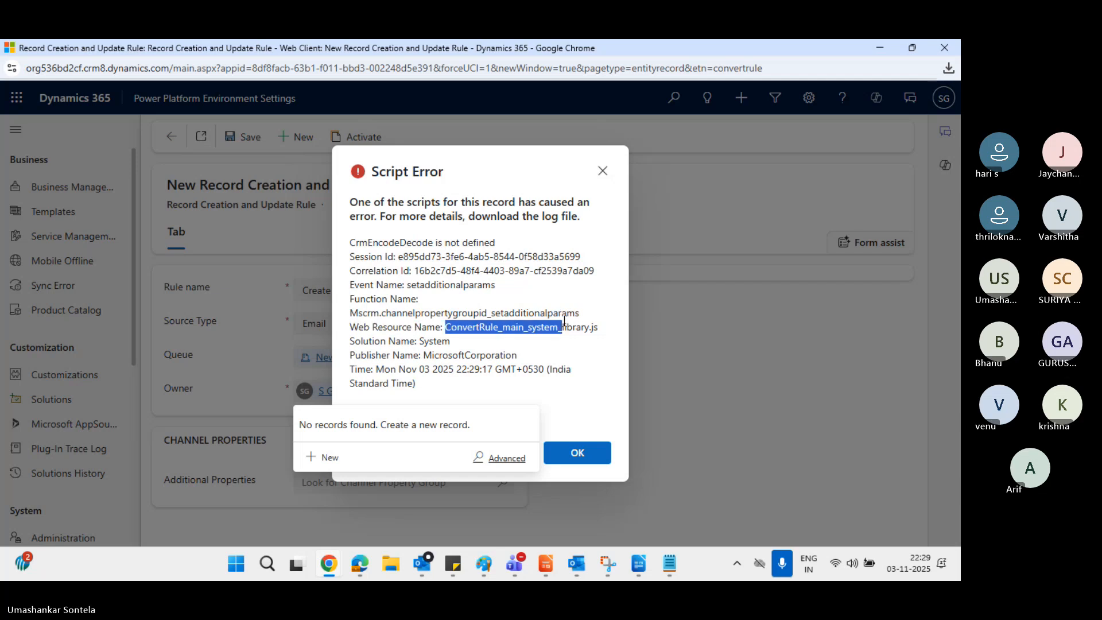
click(577, 452)
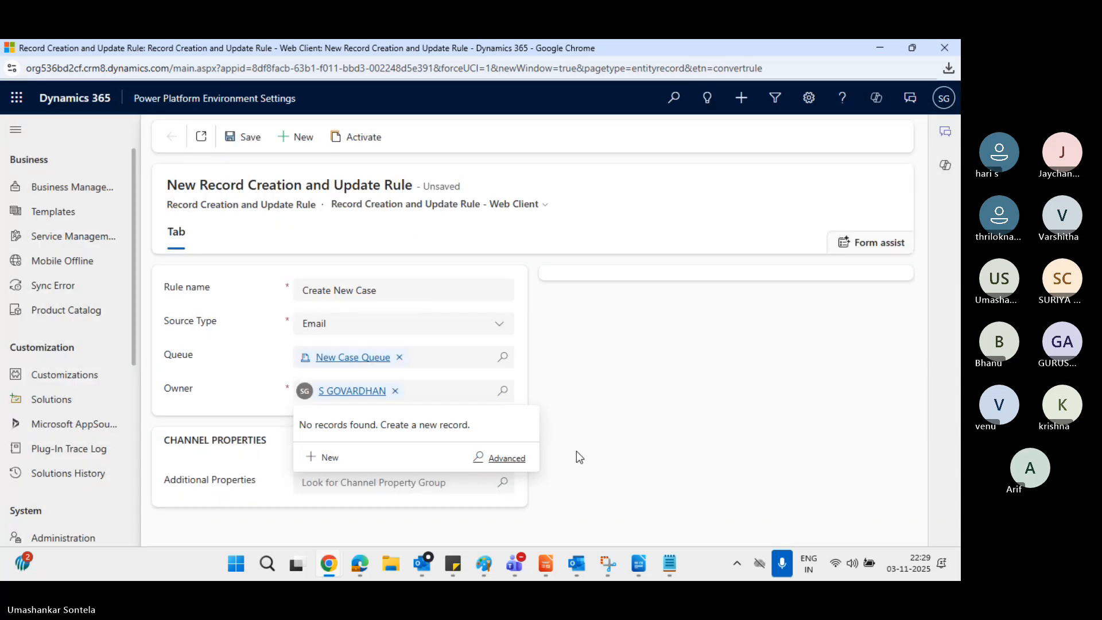
click(576, 457)
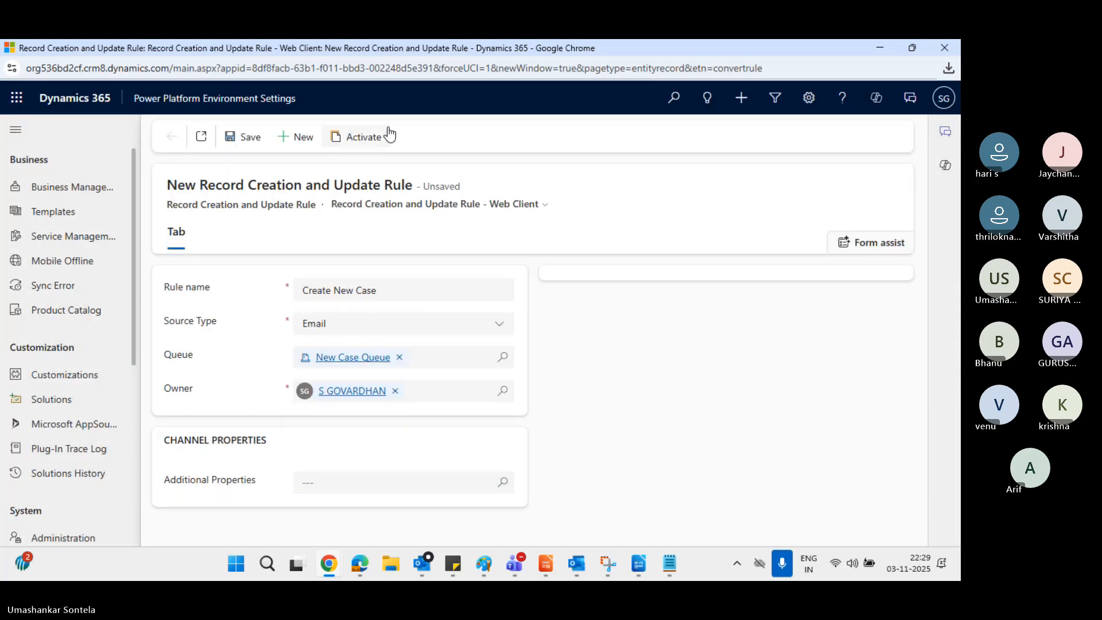
Try to activate the rule and save it once more, dismissing each error
click(362, 139)
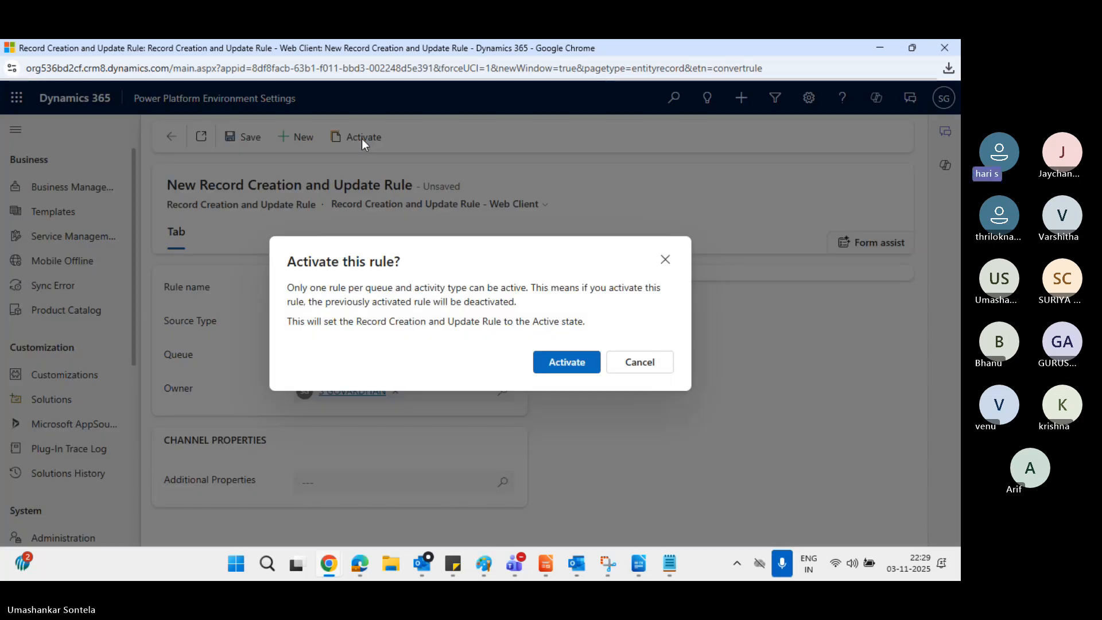
click(560, 365)
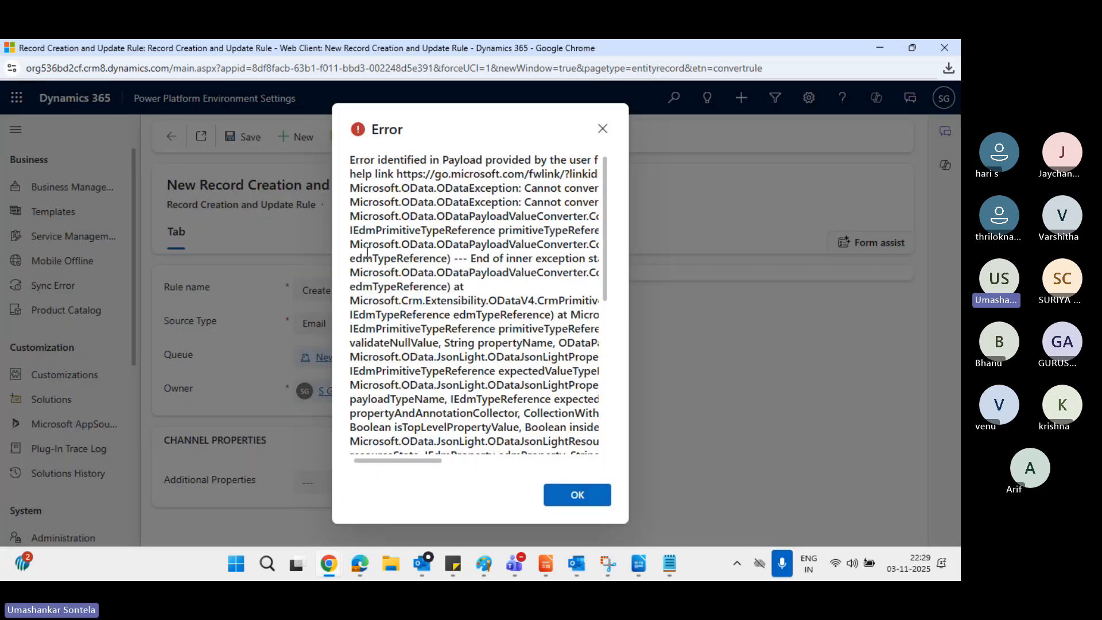
click(573, 495)
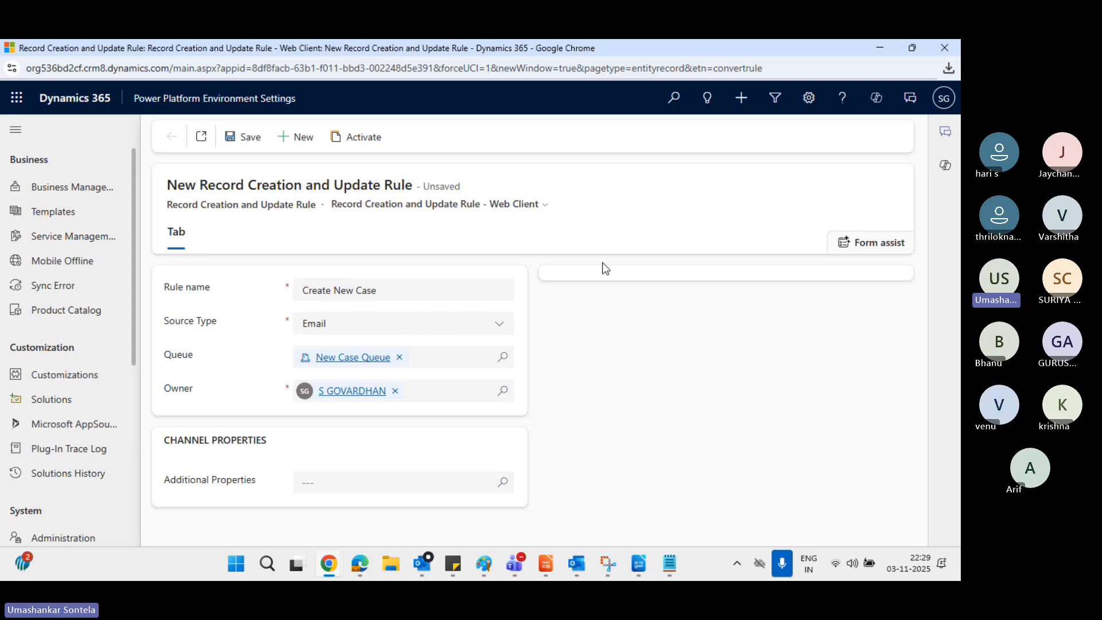
click(230, 151)
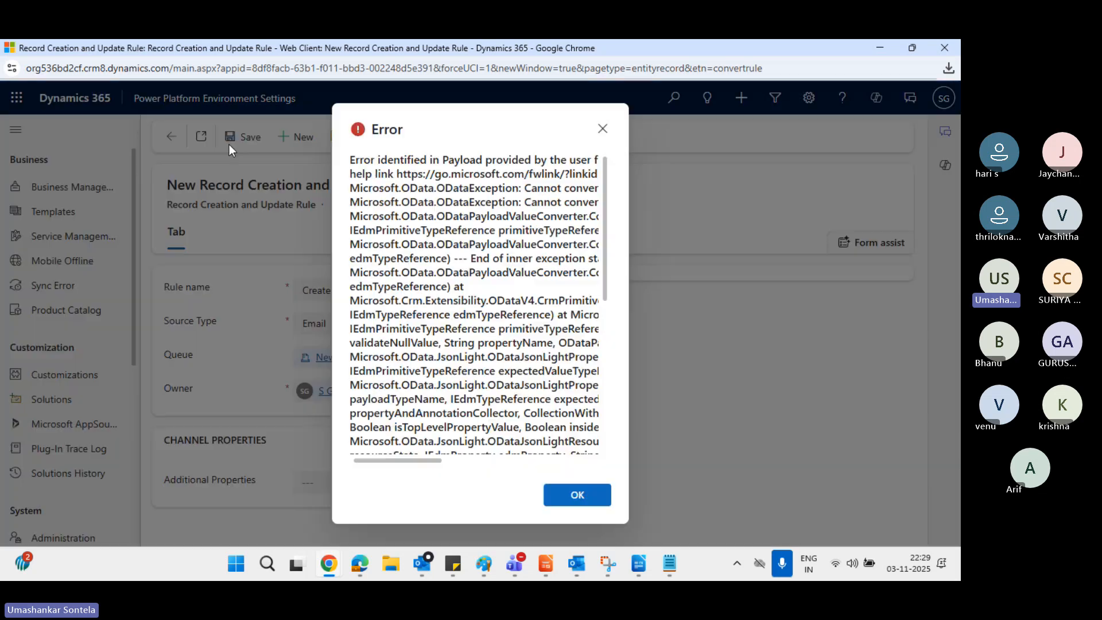
click(587, 498)
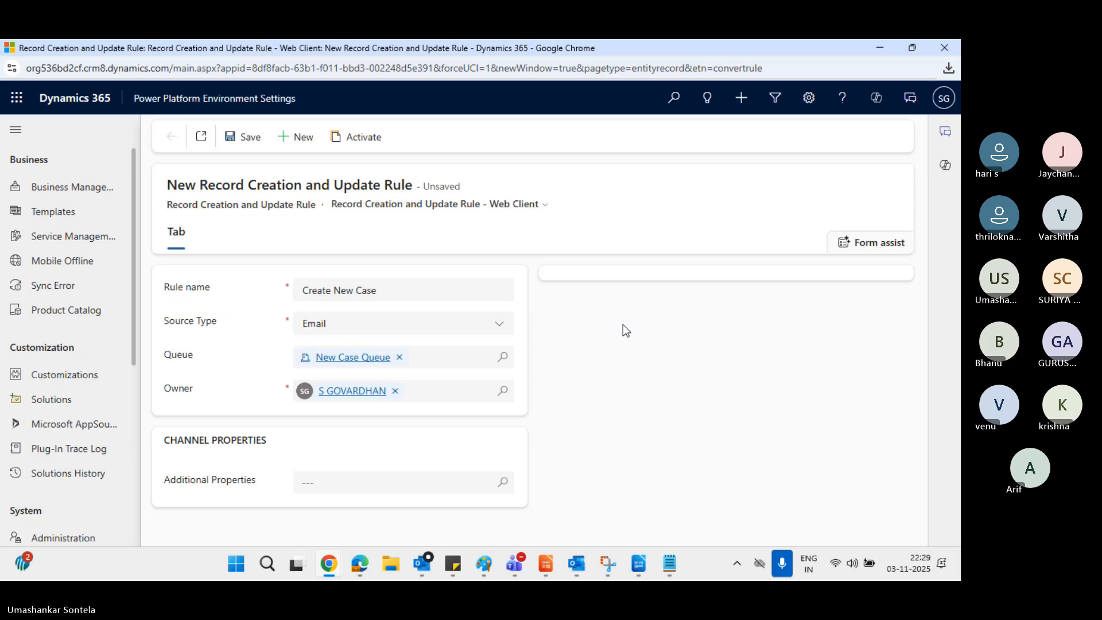
Try to switch the rule to the Record Creation and Update Rule - UCI form with its changes saved, and retry saving
click(515, 205)
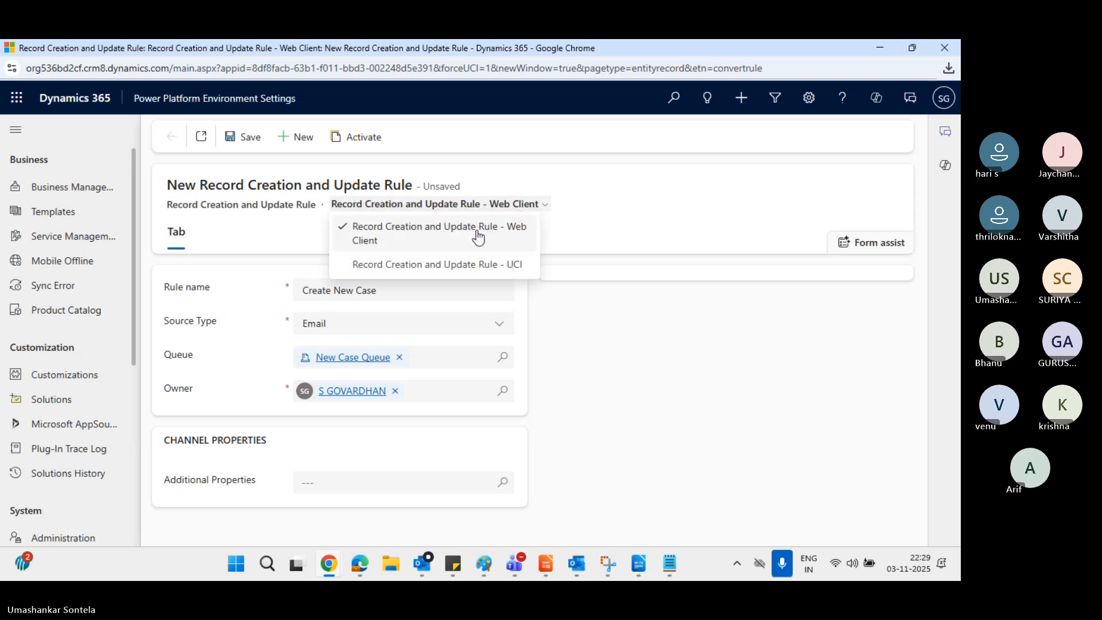
click(448, 267)
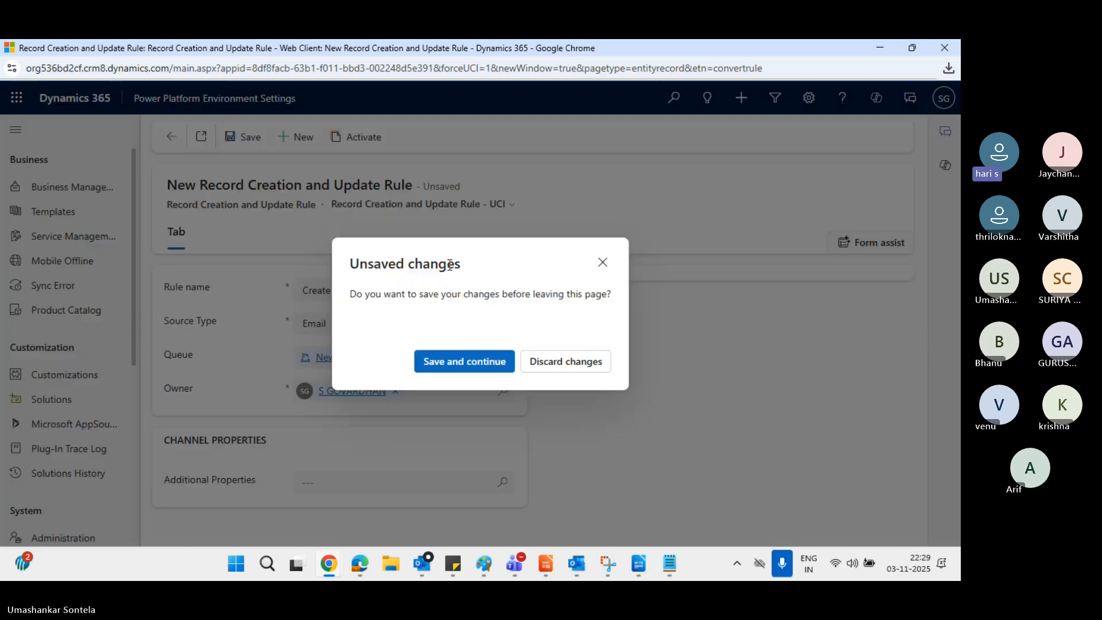
click(475, 365)
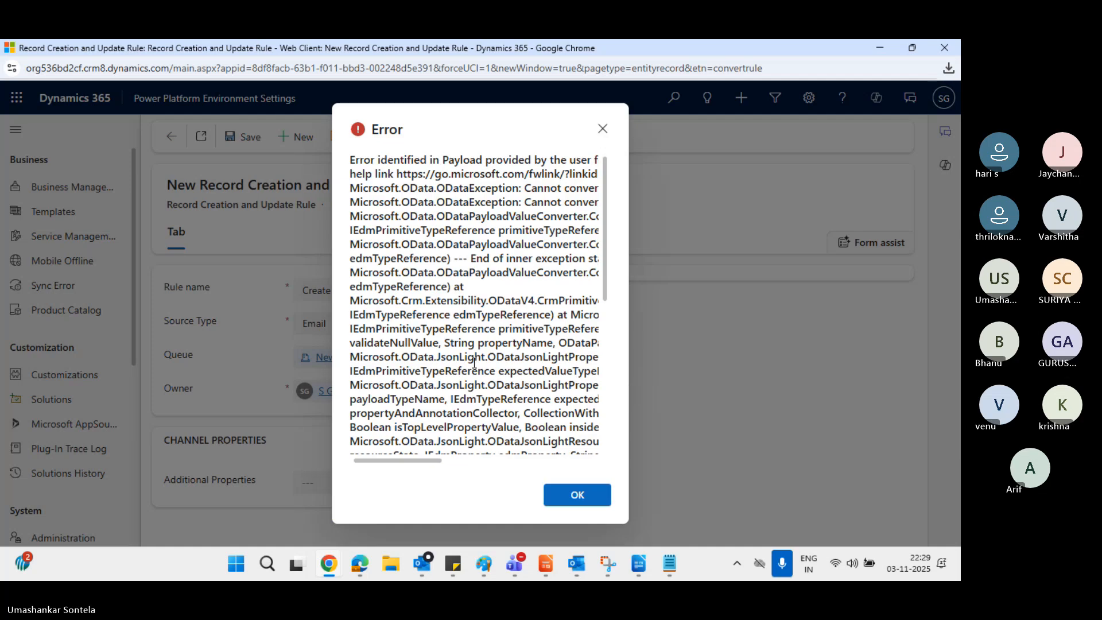
click(563, 497)
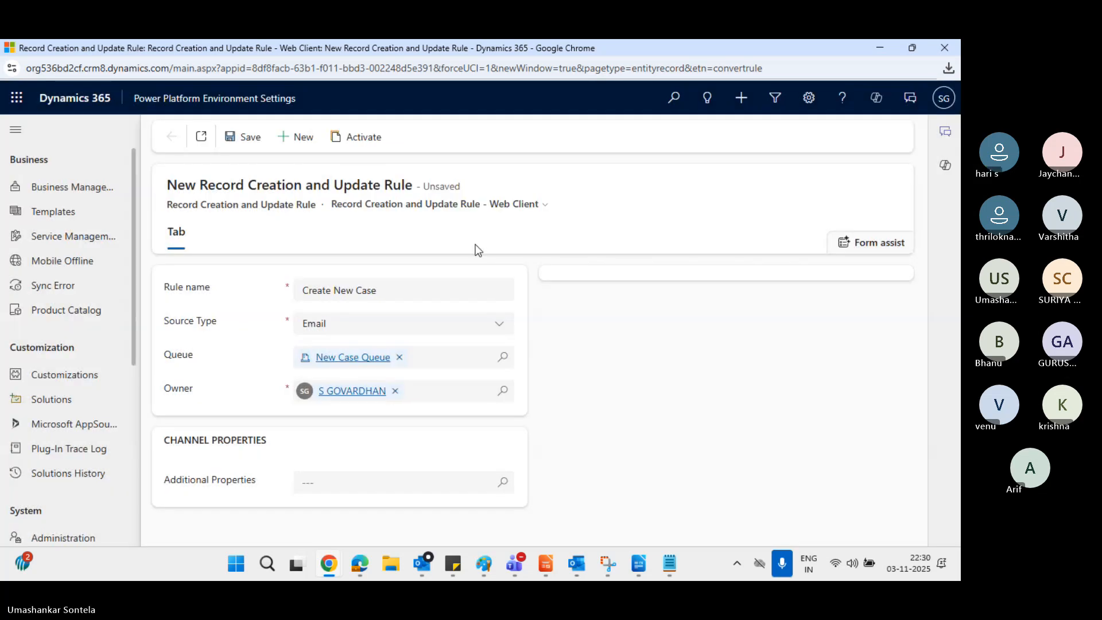
click(246, 138)
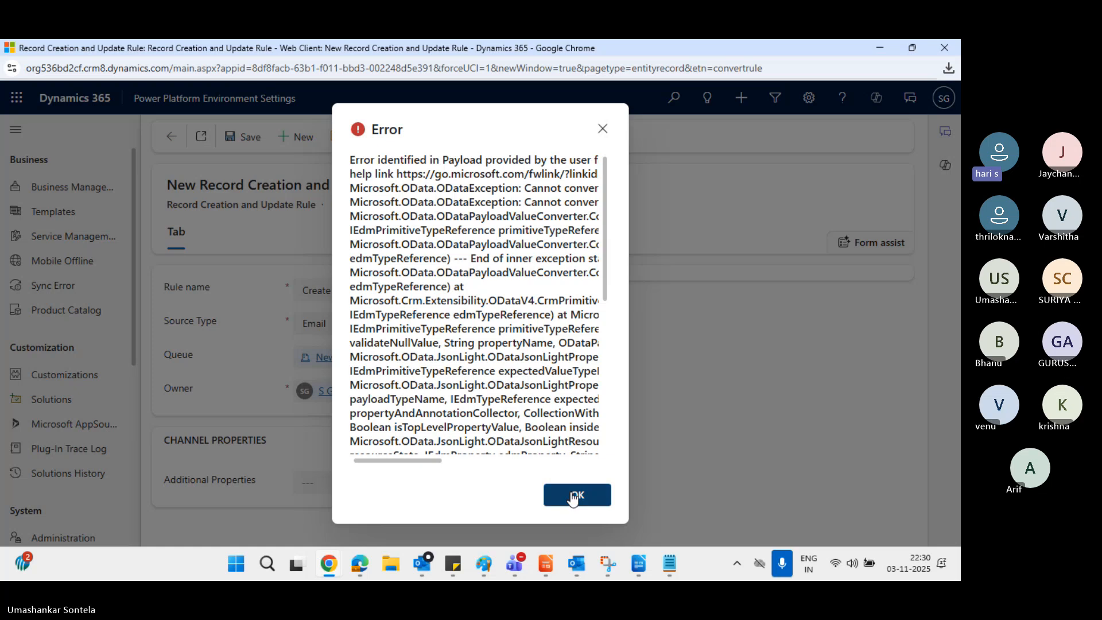
click(572, 494)
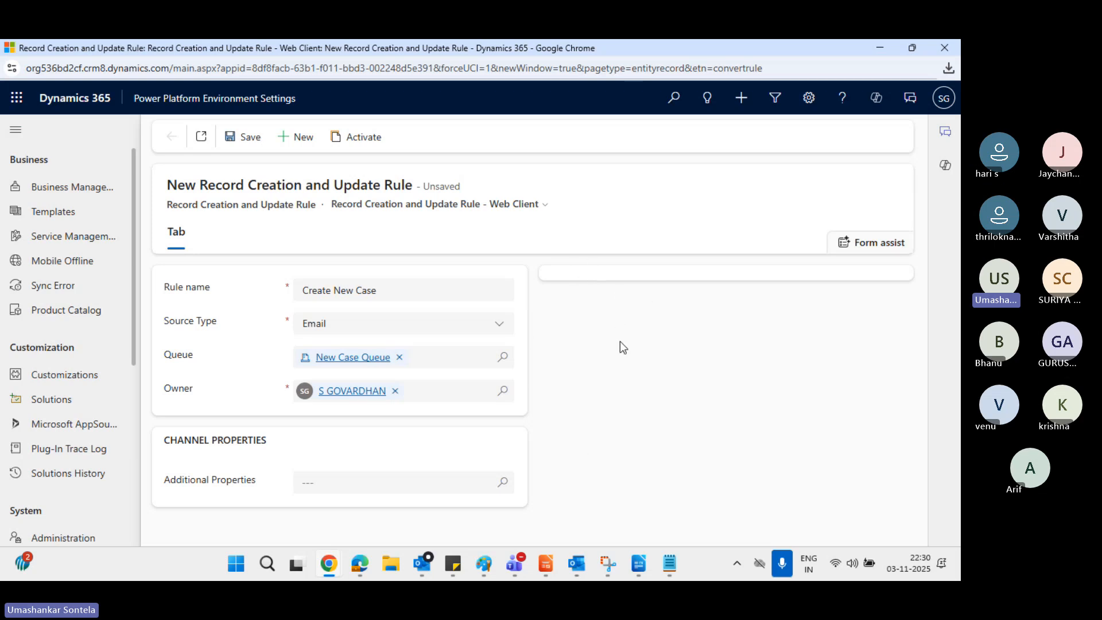
Close the unsaved rule window and review the Queue Items section of the New Case Queue record
click(945, 48)
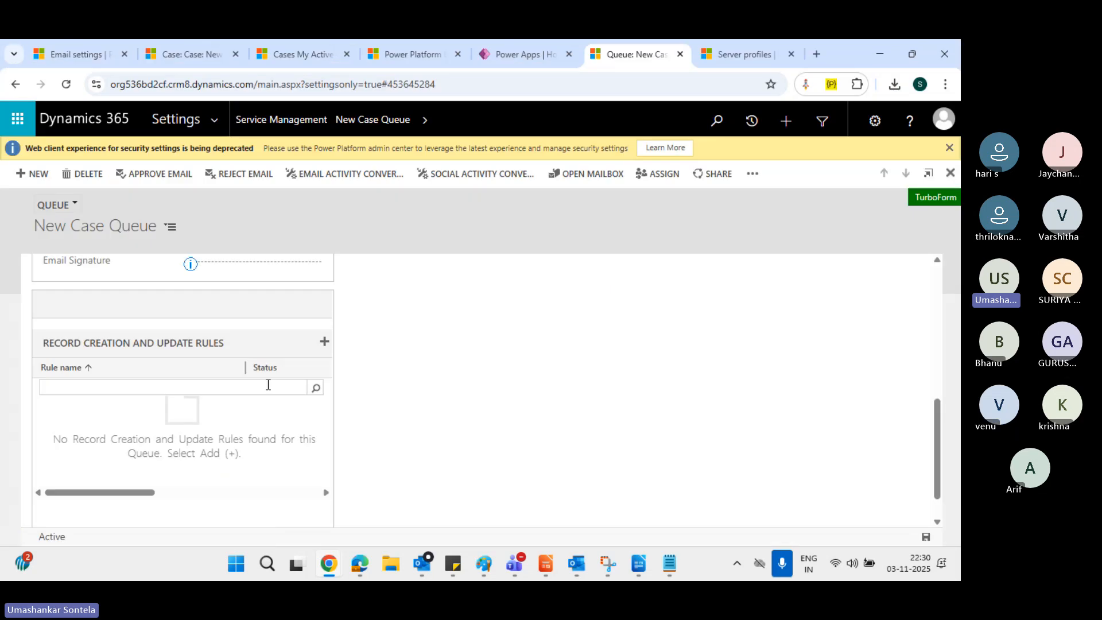
scroll(366, 336, up, 2)
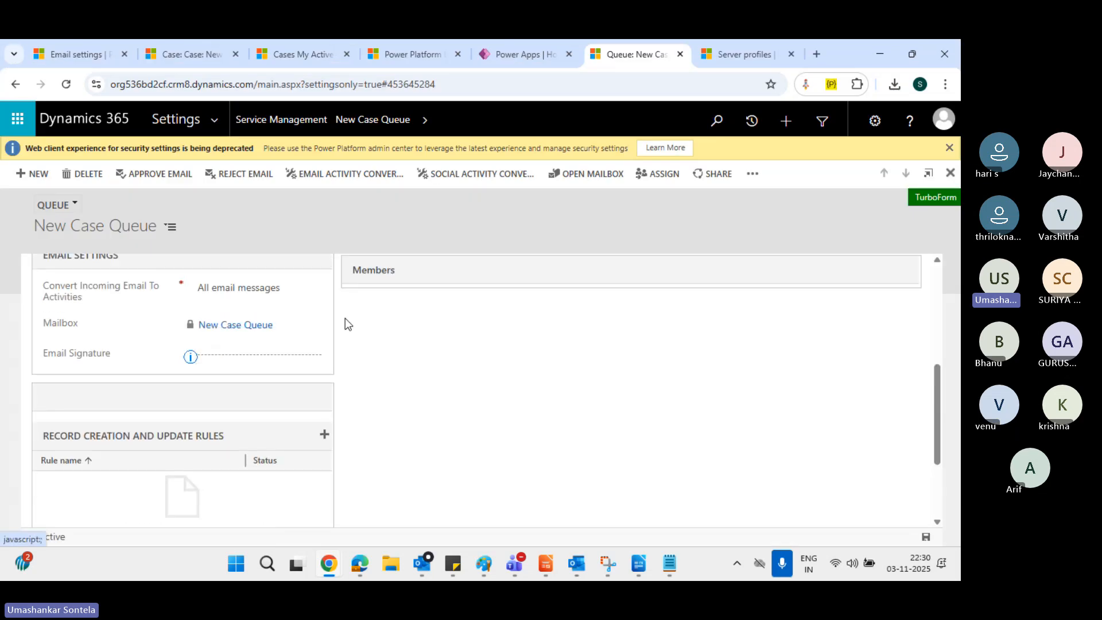
scroll(473, 312, up, 4)
scroll(474, 312, up, 1)
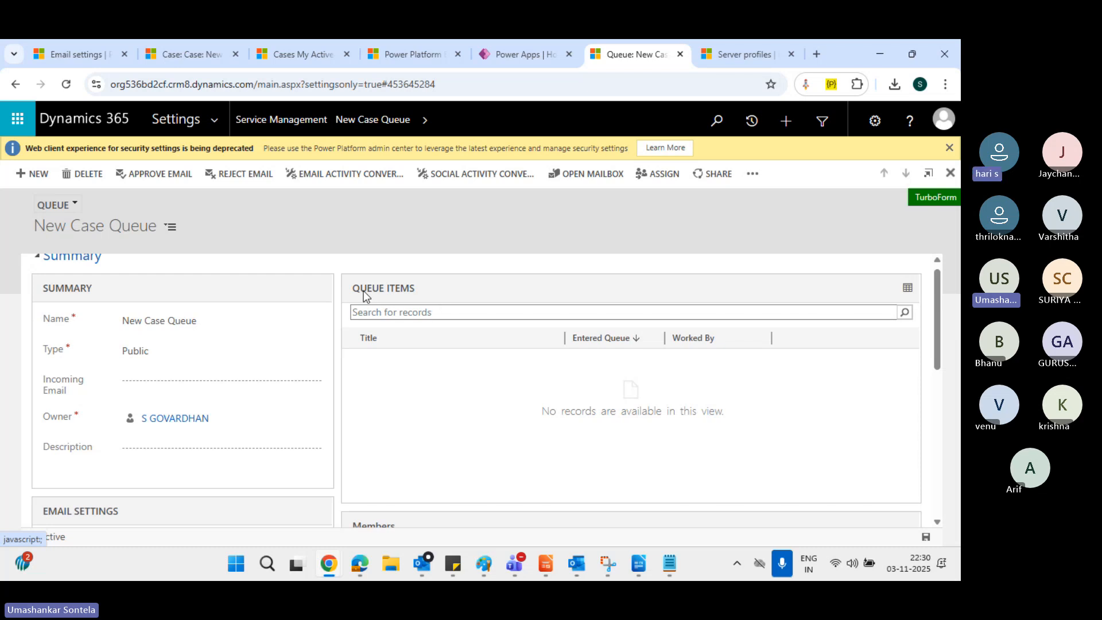
drag(354, 291, 414, 290)
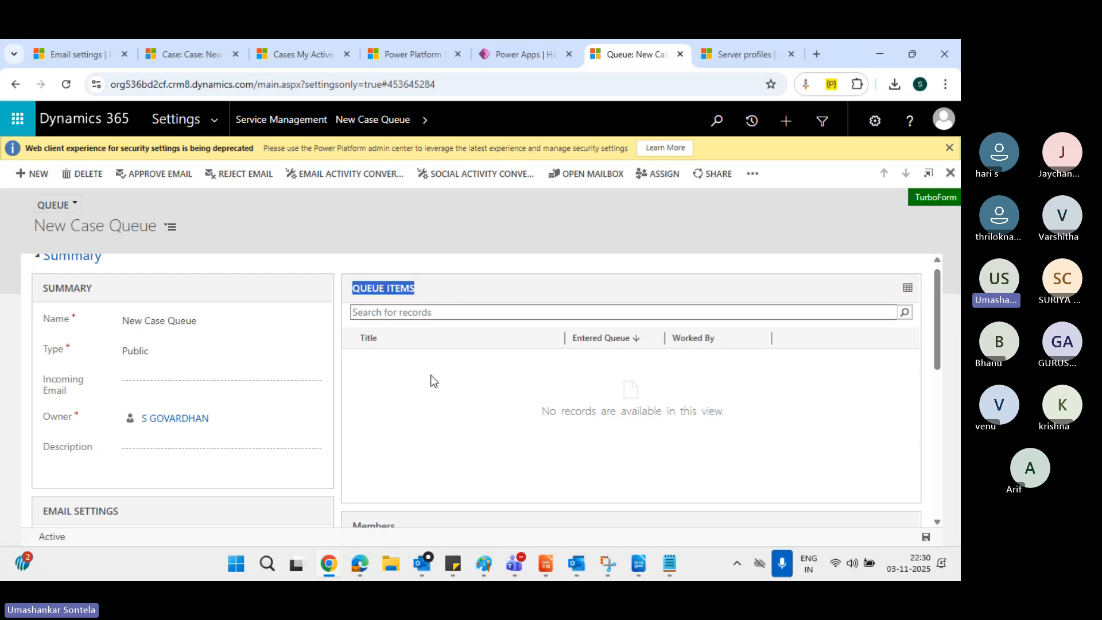
Open the Test case from the My Active Cases list in Customer Service Hub
click(303, 55)
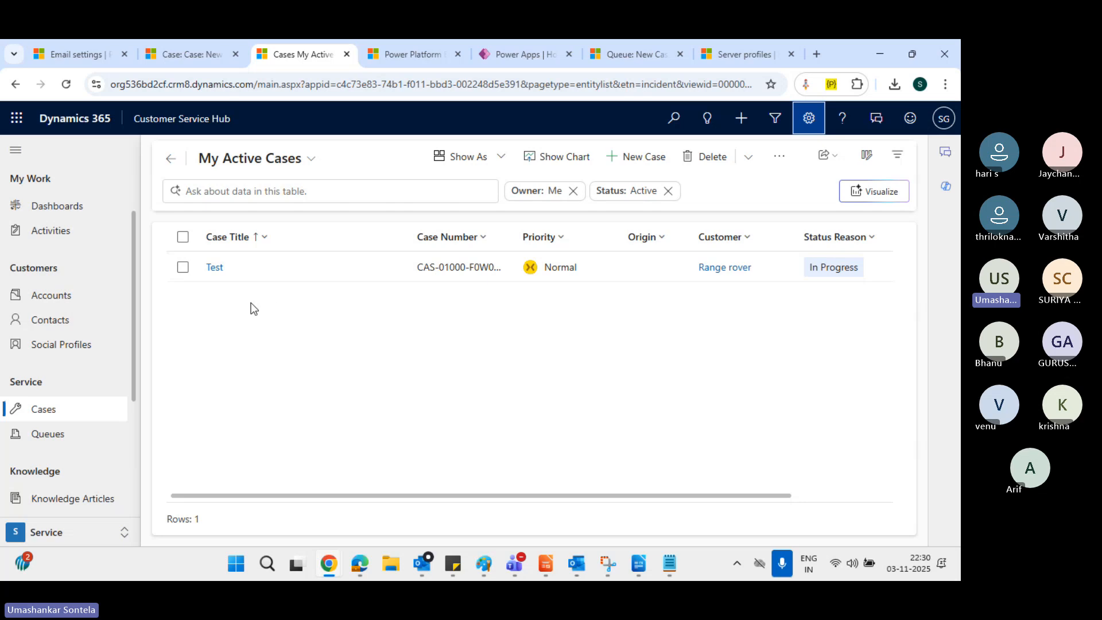
click(217, 271)
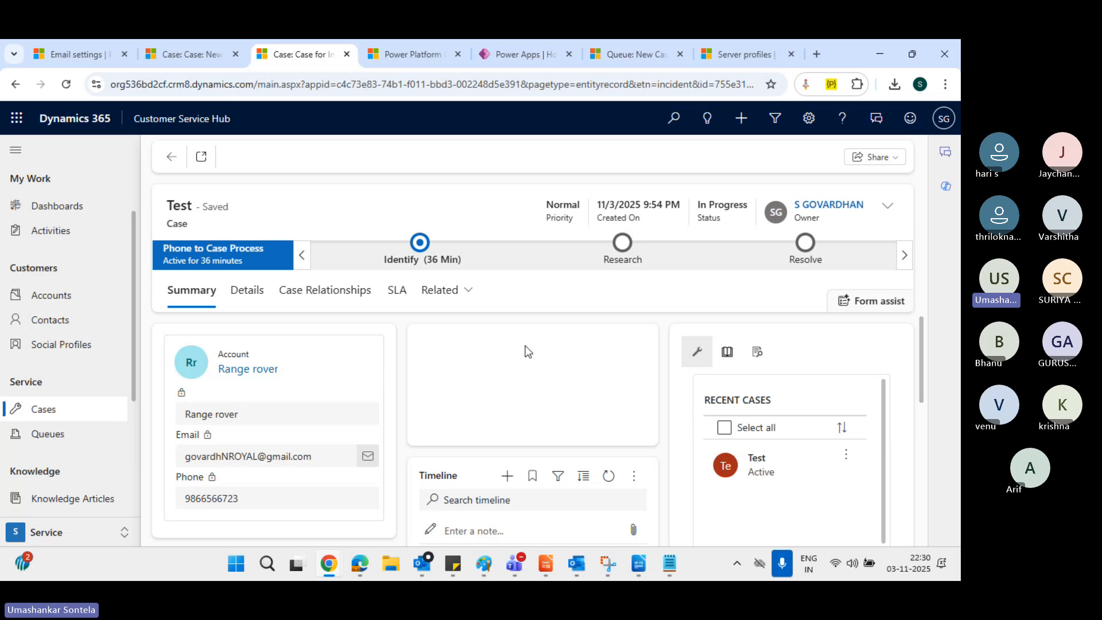
Examine the Test case's header, additional commands, and the customer and case fields on its Summary
double_click(183, 224)
click(292, 221)
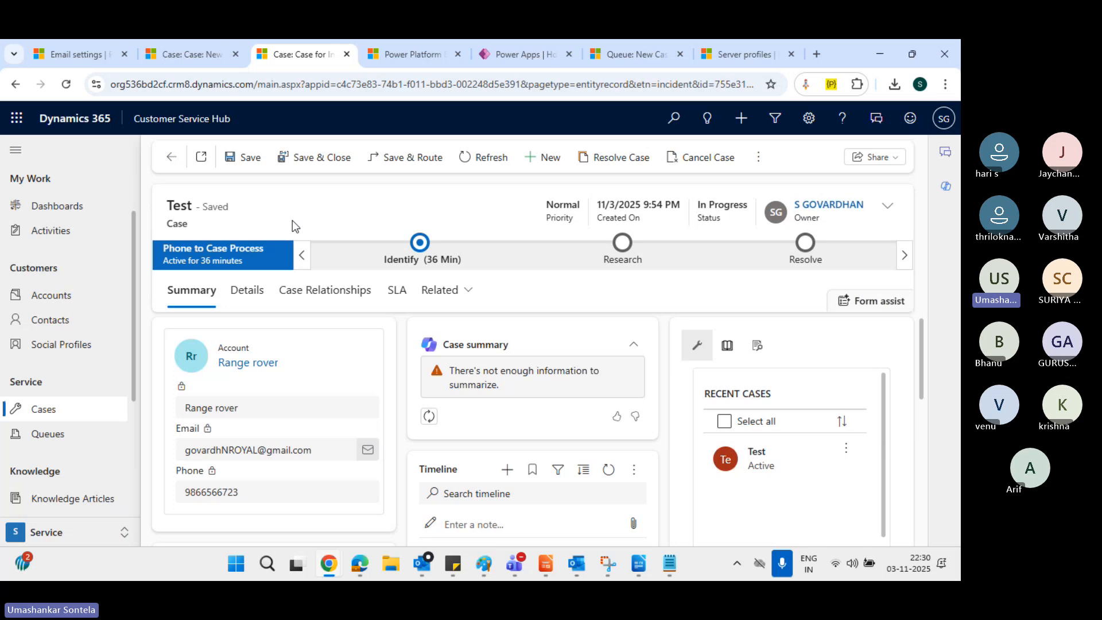
scroll(285, 442, down, 1)
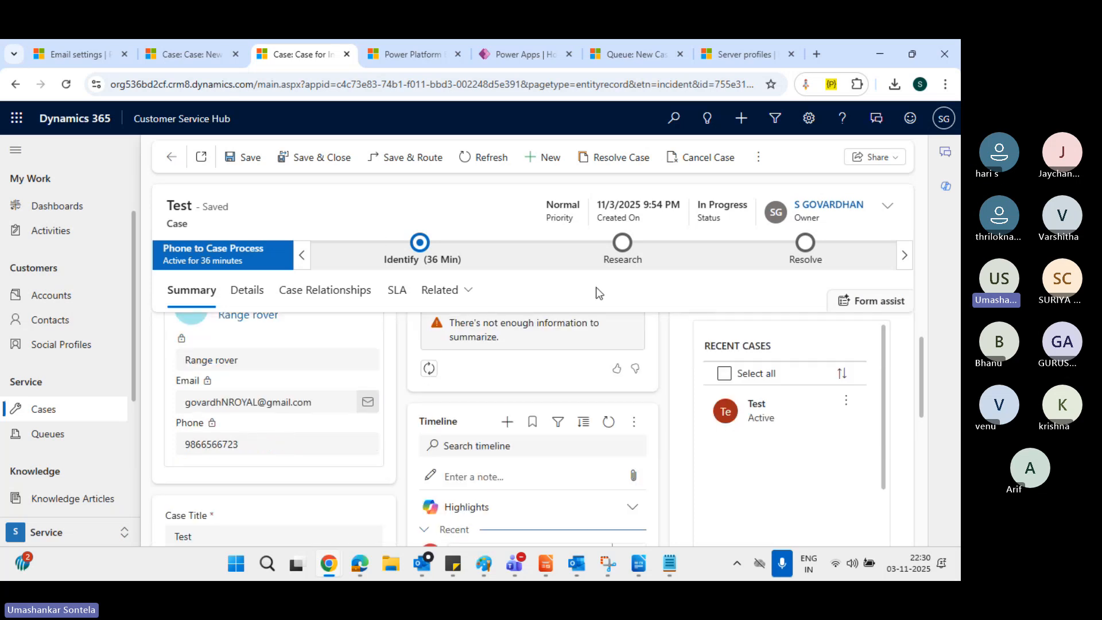
click(759, 158)
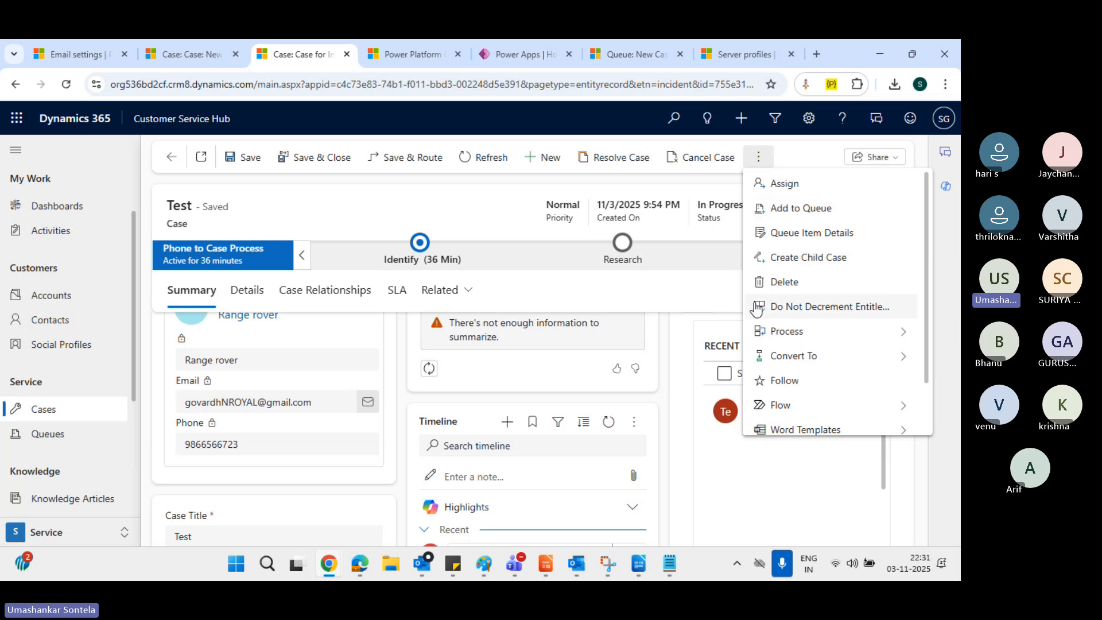
click(705, 268)
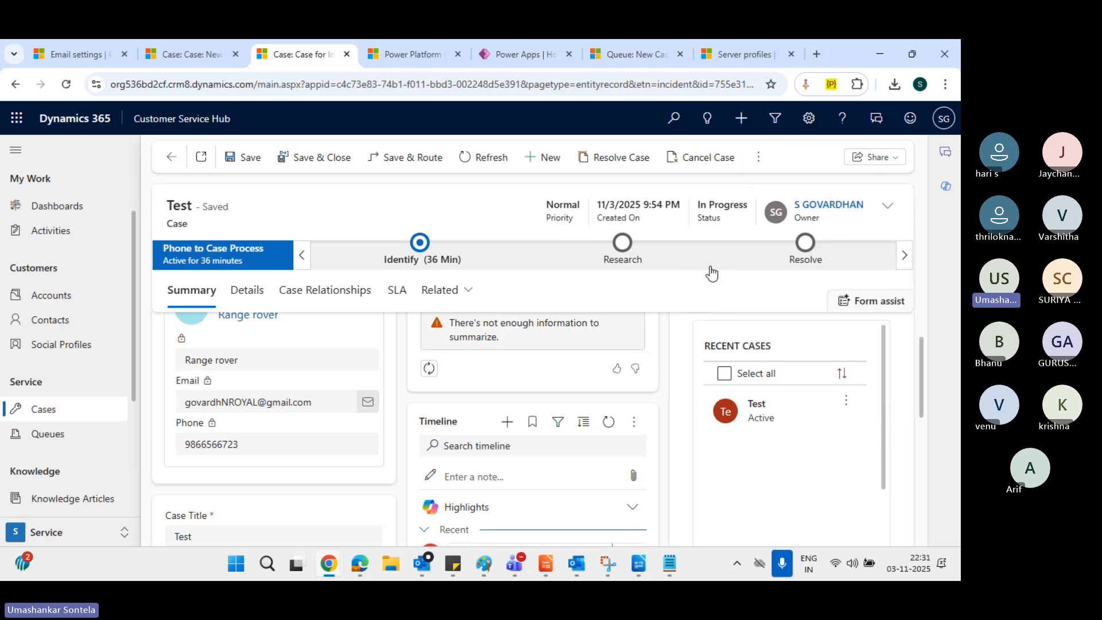
click(493, 217)
double_click(176, 206)
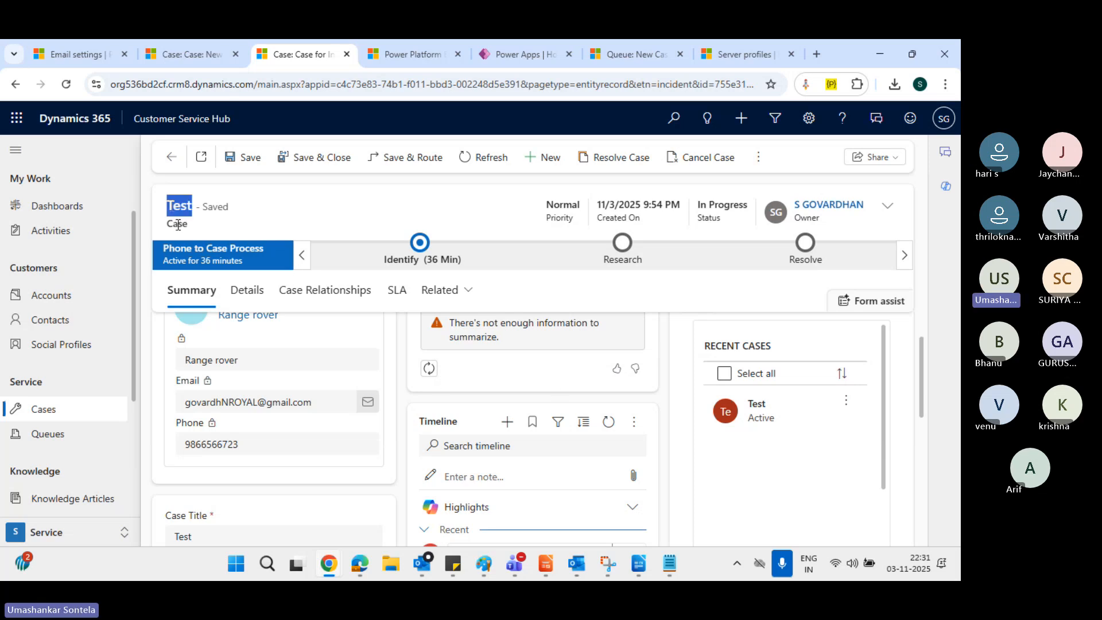
double_click(177, 223)
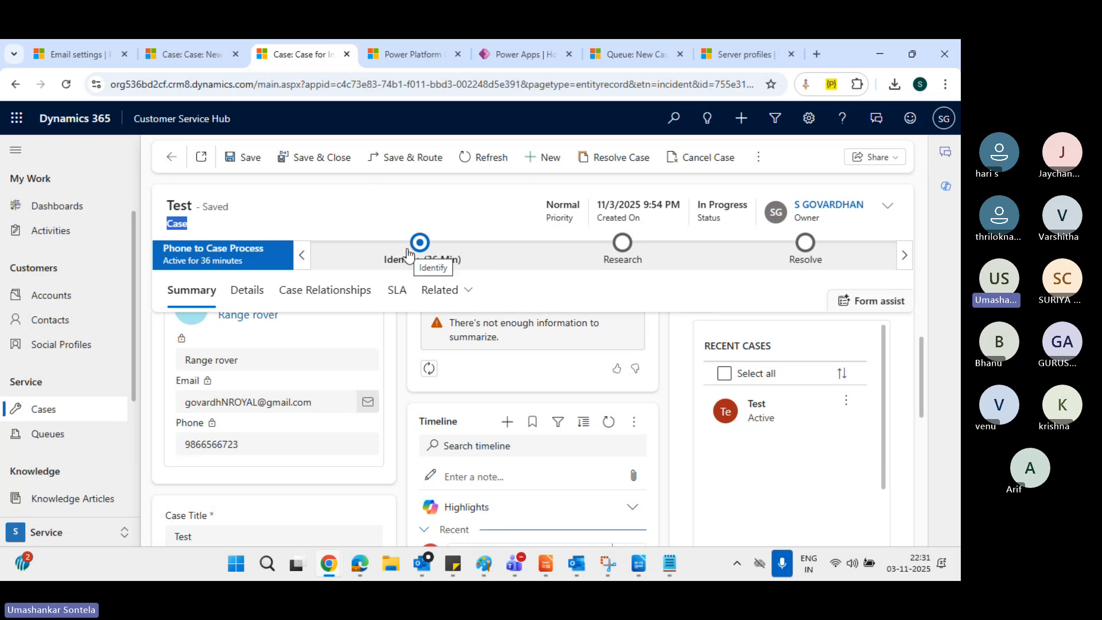
scroll(427, 339, down, 2)
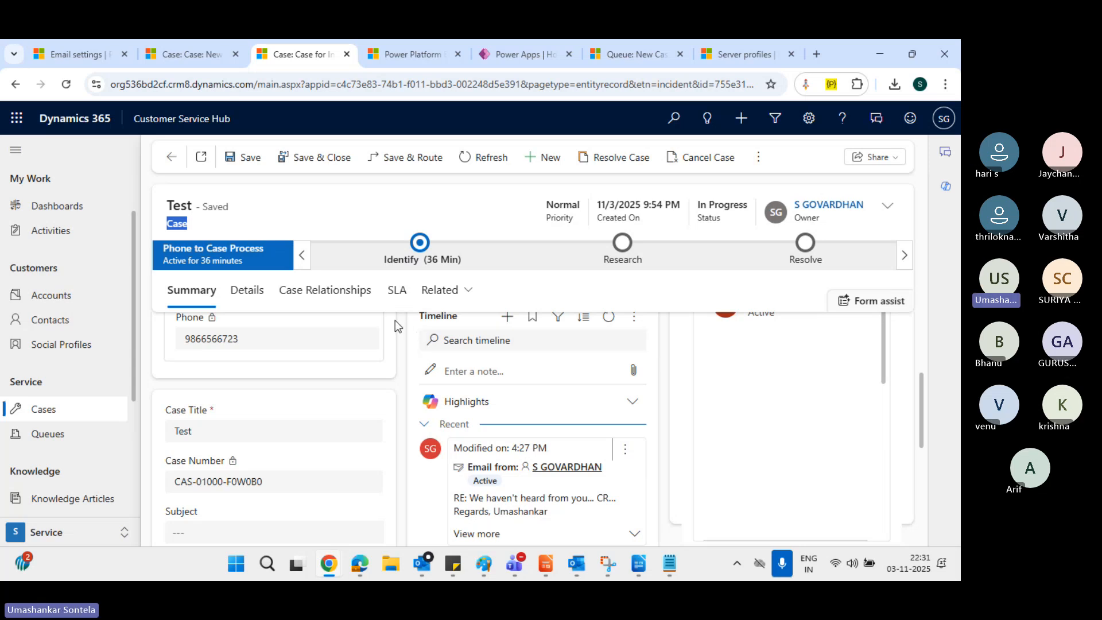
scroll(342, 443, down, 4)
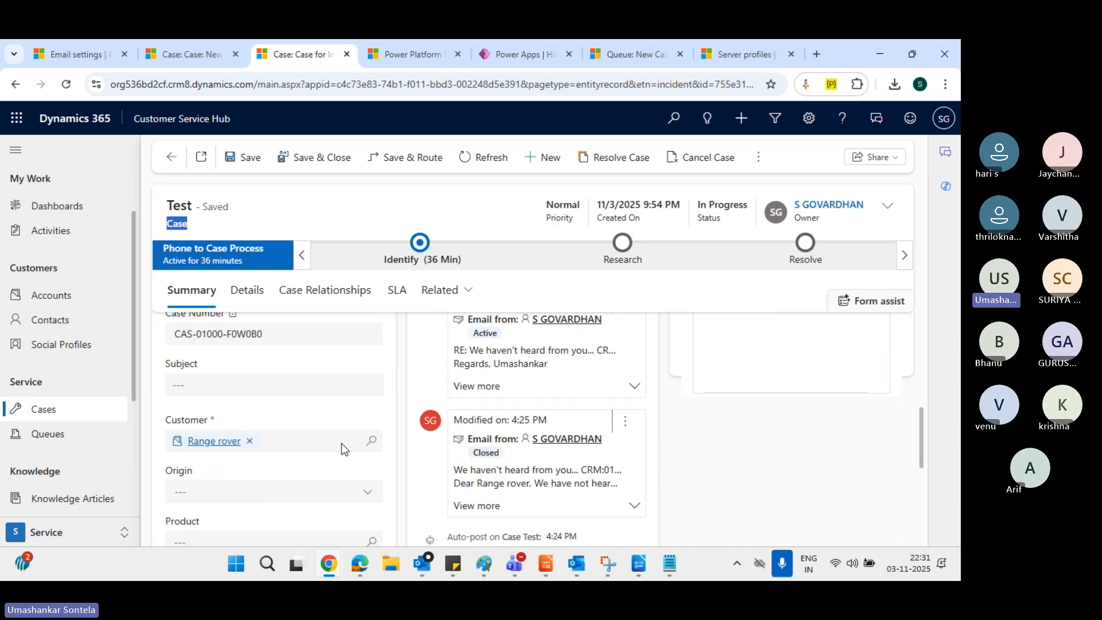
scroll(342, 443, down, 2)
scroll(342, 443, up, 4)
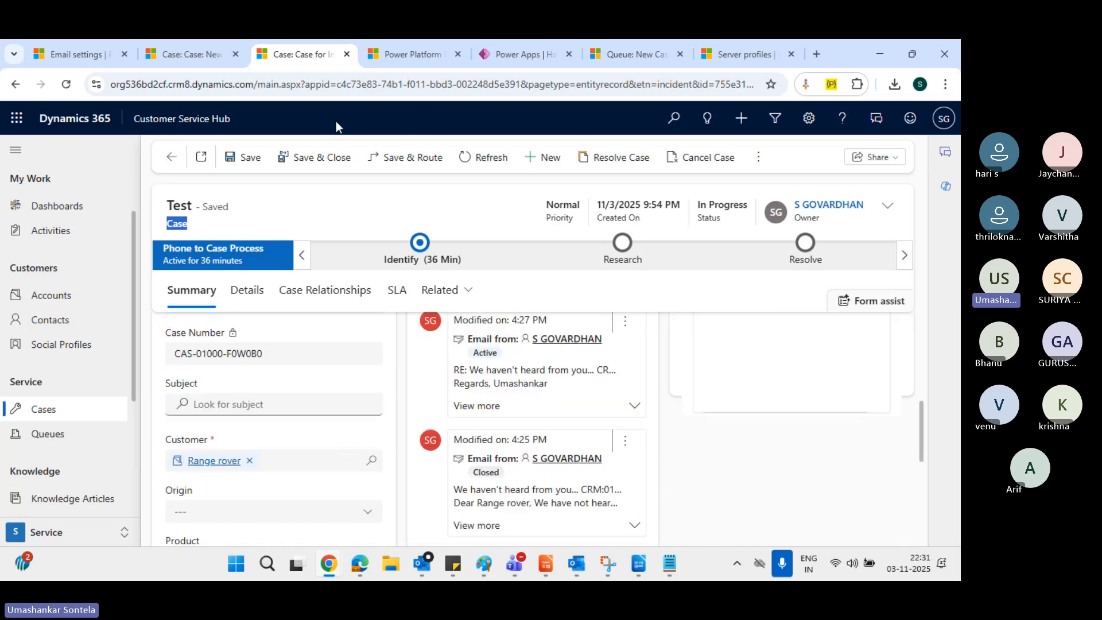
Return from the New Case Queue record to classic Service Management and view its Routing Rule Sets list
click(659, 54)
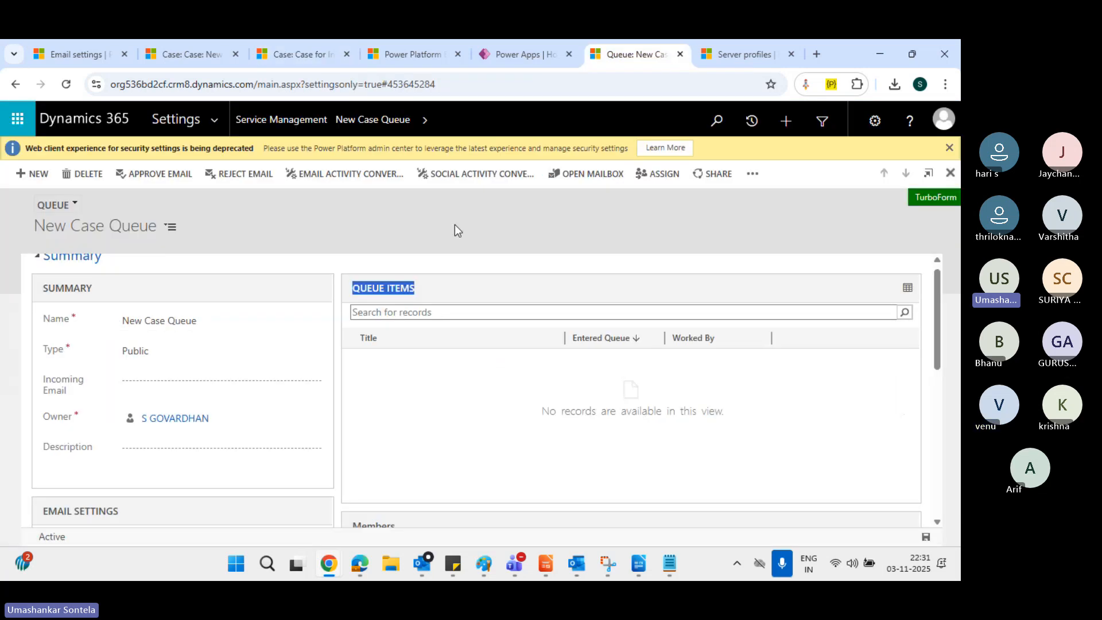
click(303, 120)
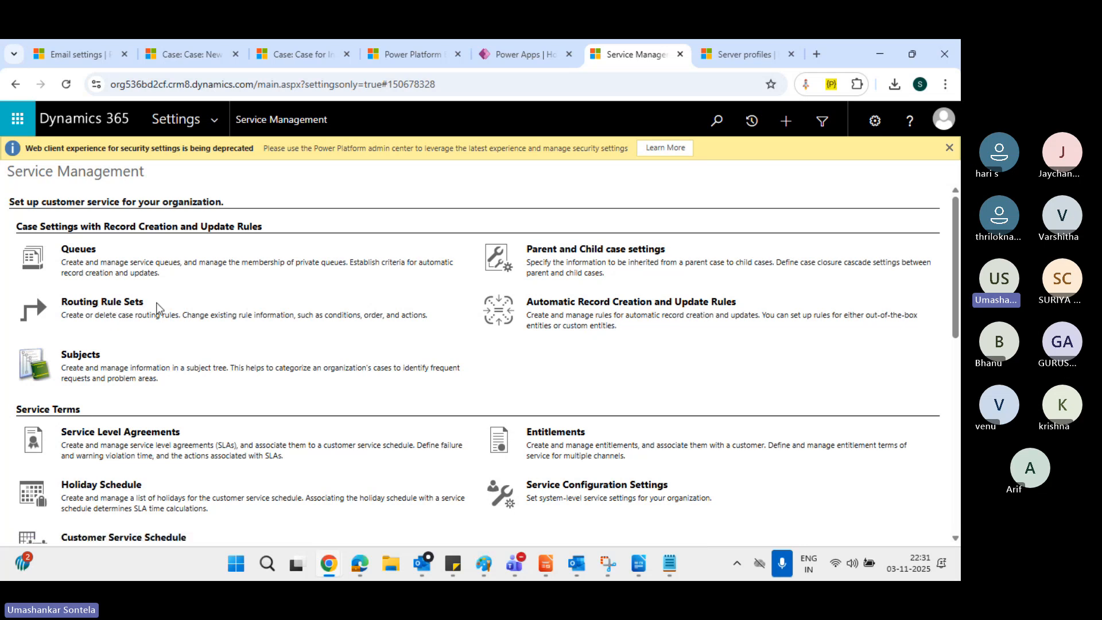
click(64, 319)
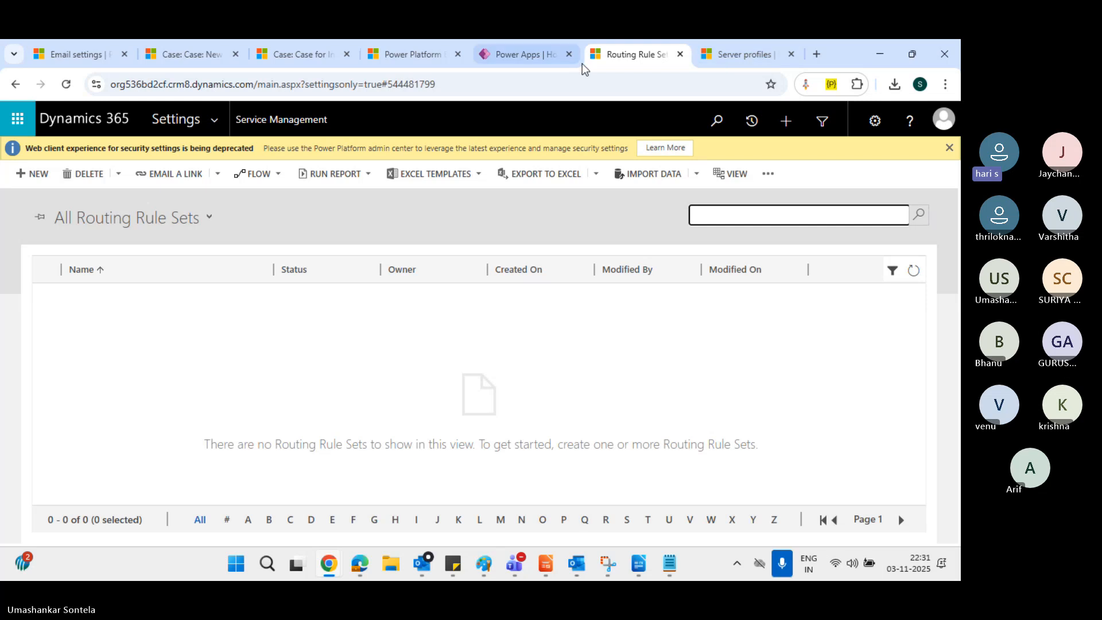
Switch to Power Platform Environment Settings and start a new routing rule set from Service Management
click(529, 56)
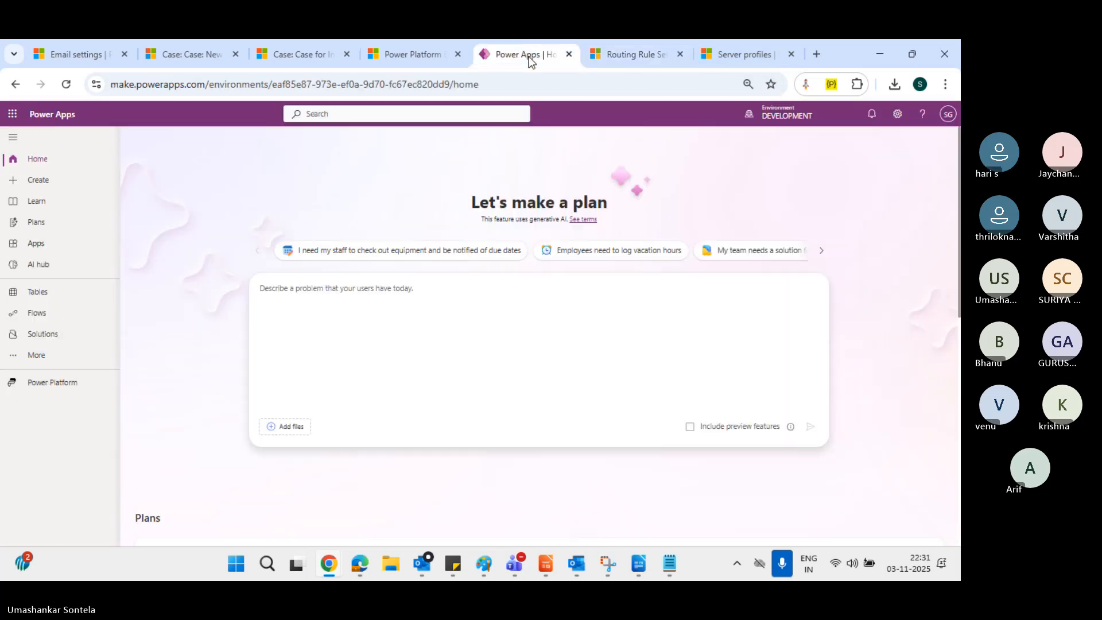
click(423, 58)
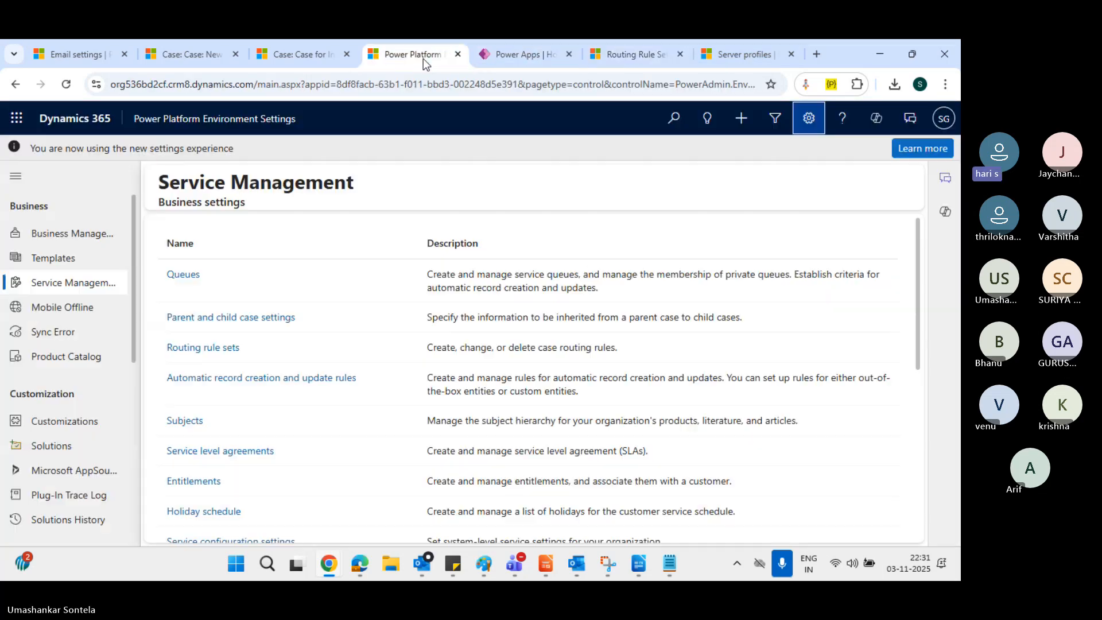
click(229, 349)
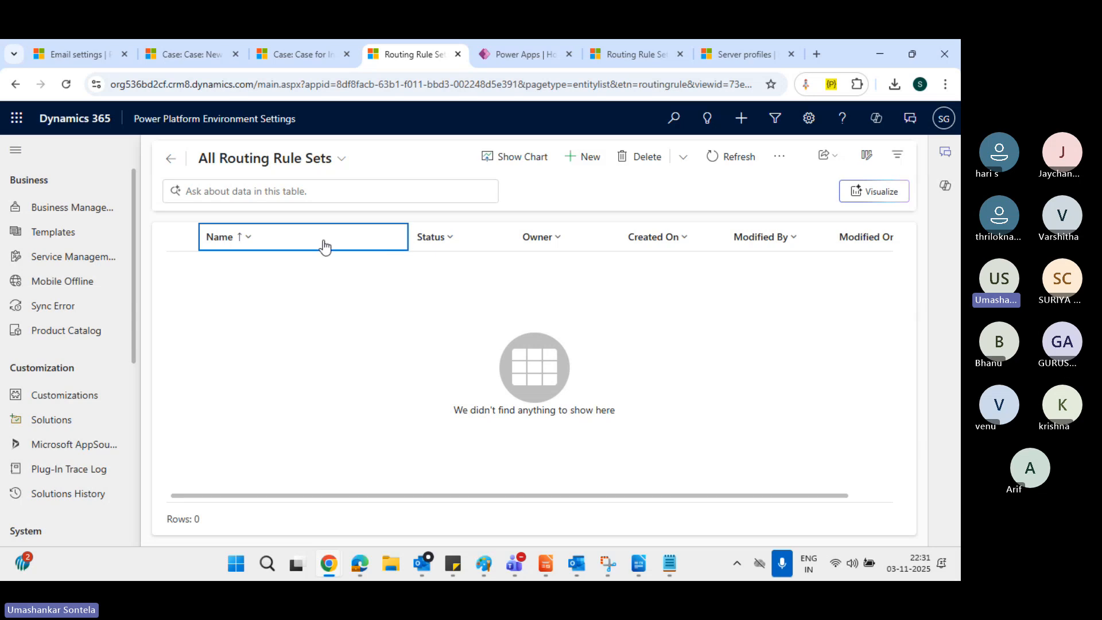
click(594, 157)
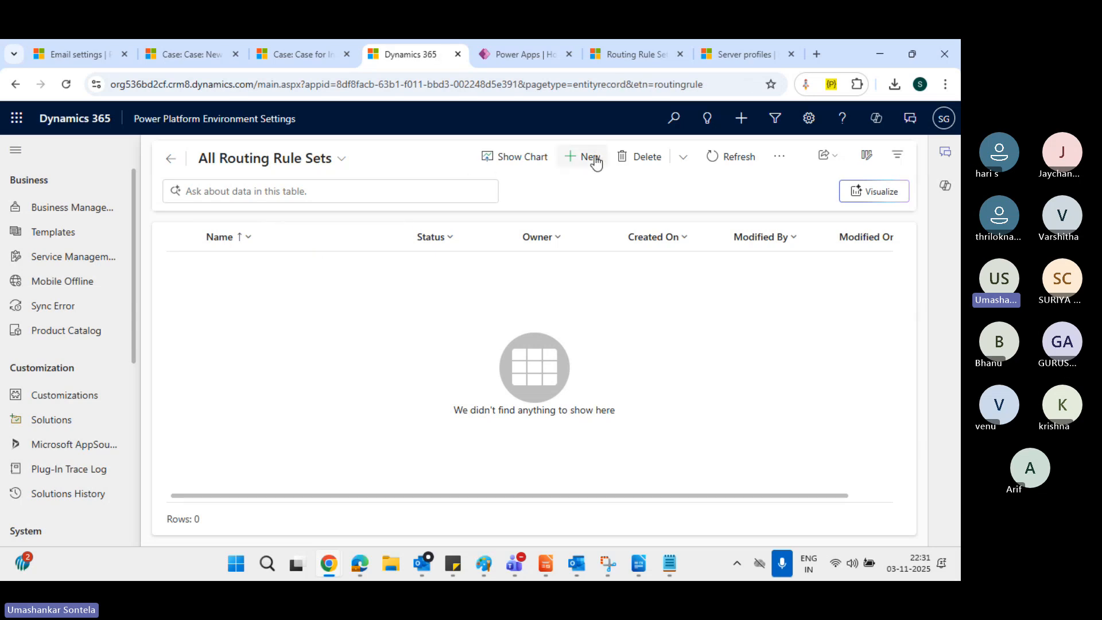
Name the new routing rule set Test and save it
click(229, 363)
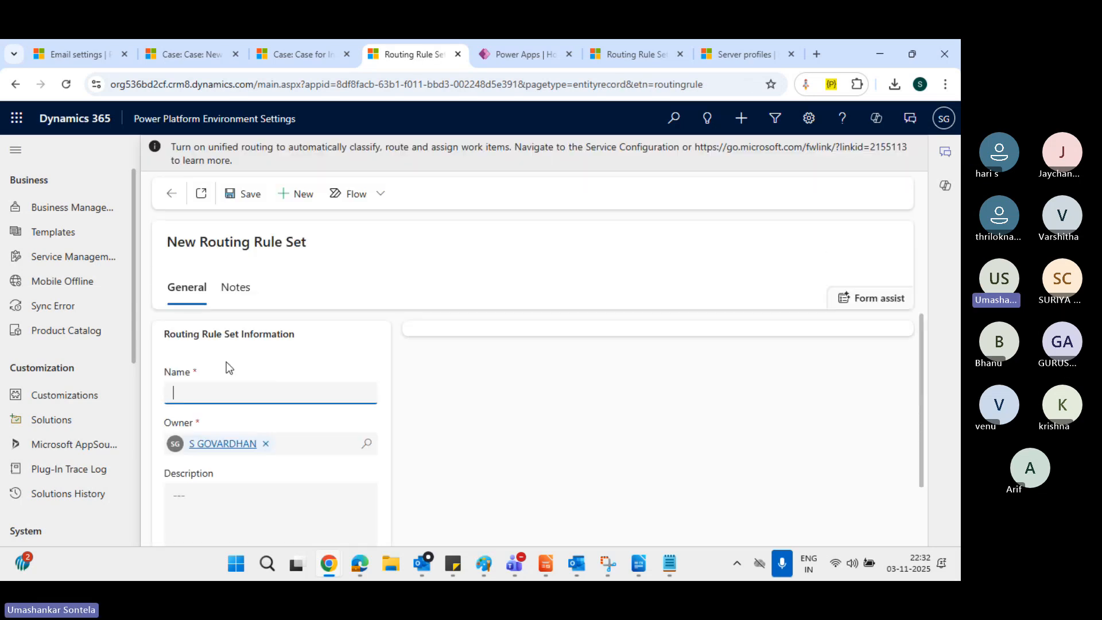
scroll(411, 446, down, 1)
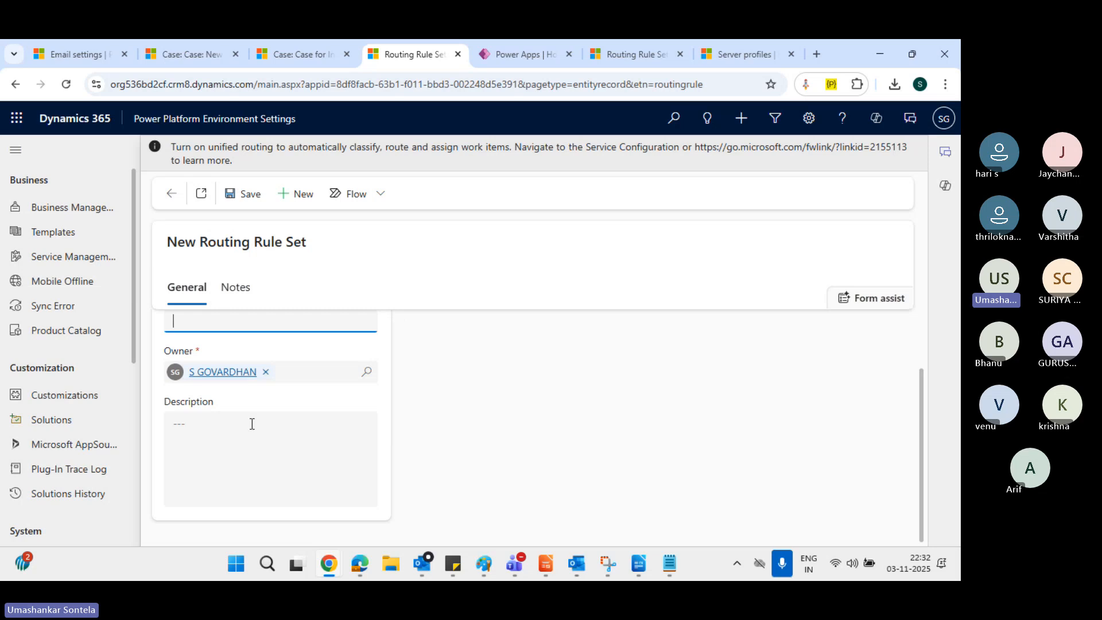
click(220, 435)
scroll(487, 375, up, 1)
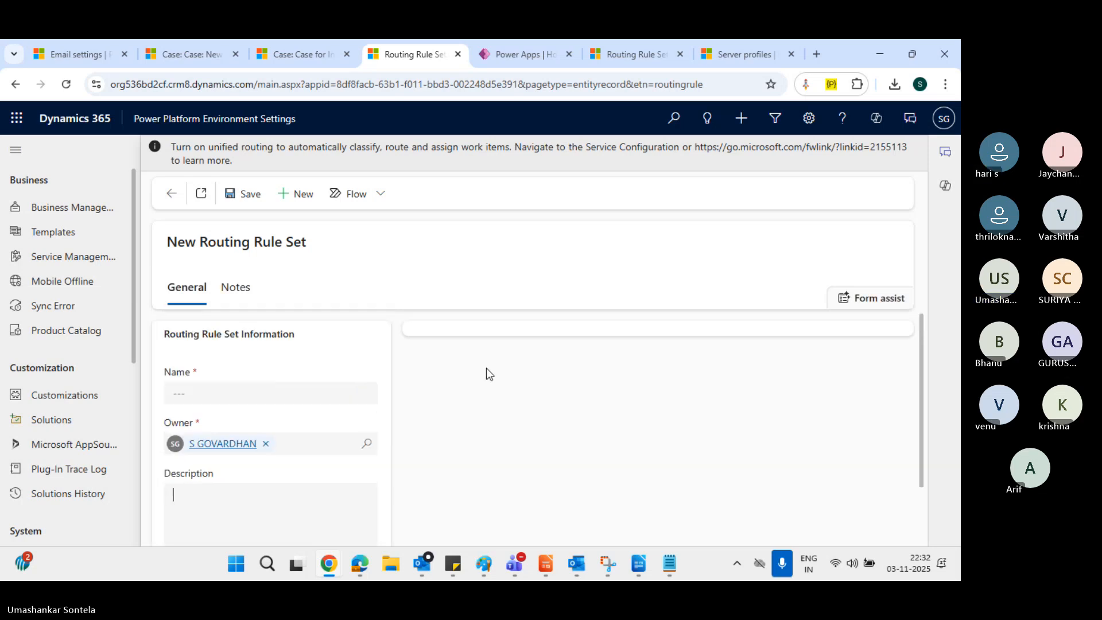
click(211, 393)
text(Tes)
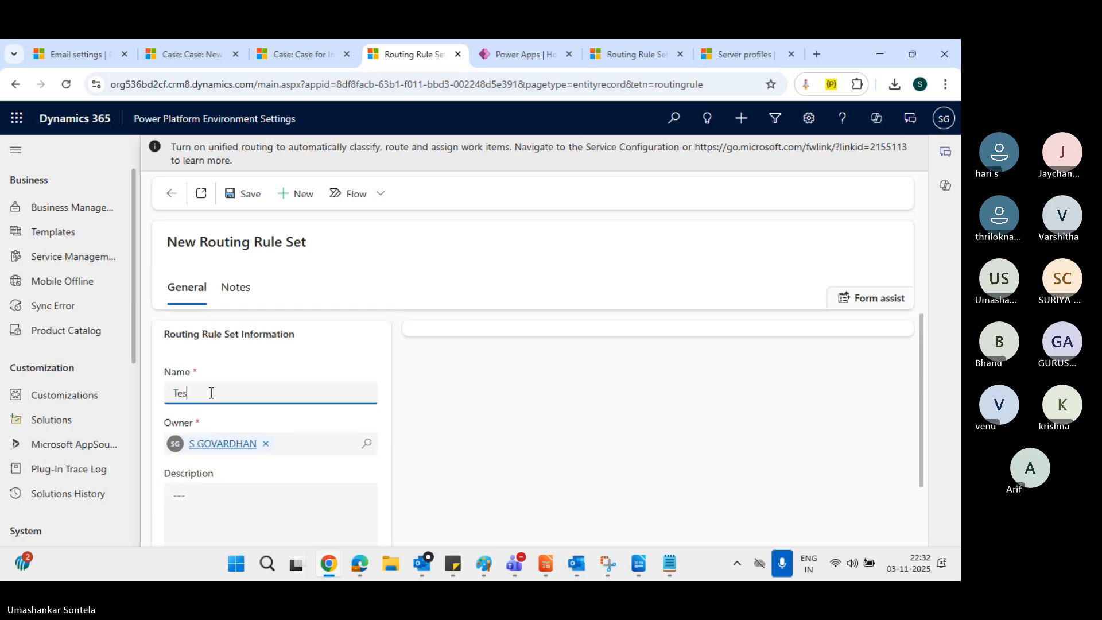
text(t)
click(571, 394)
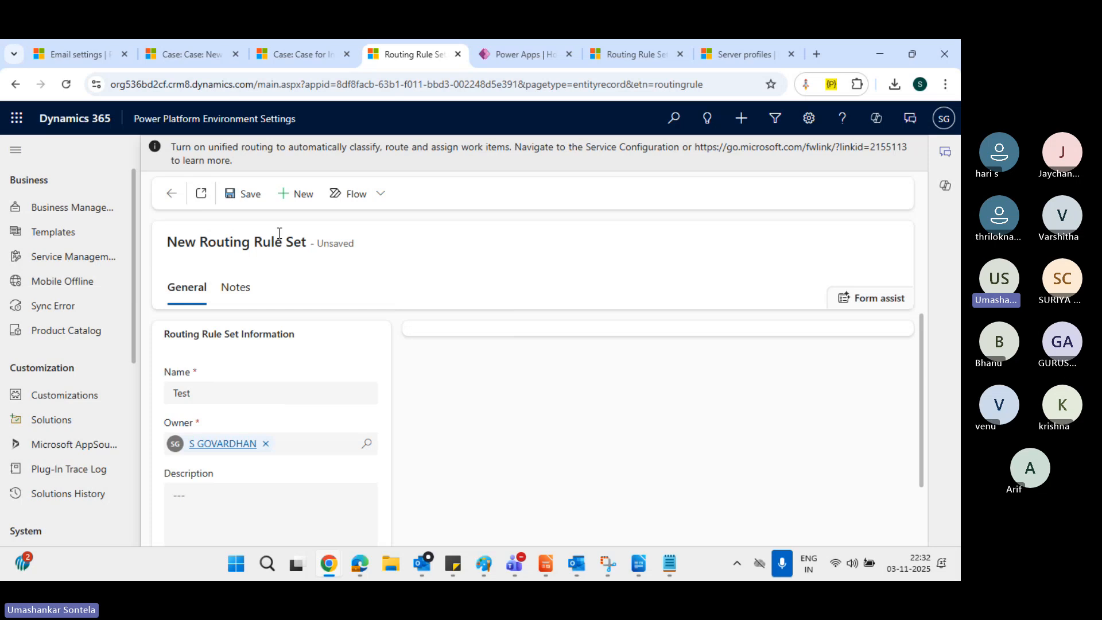
click(243, 193)
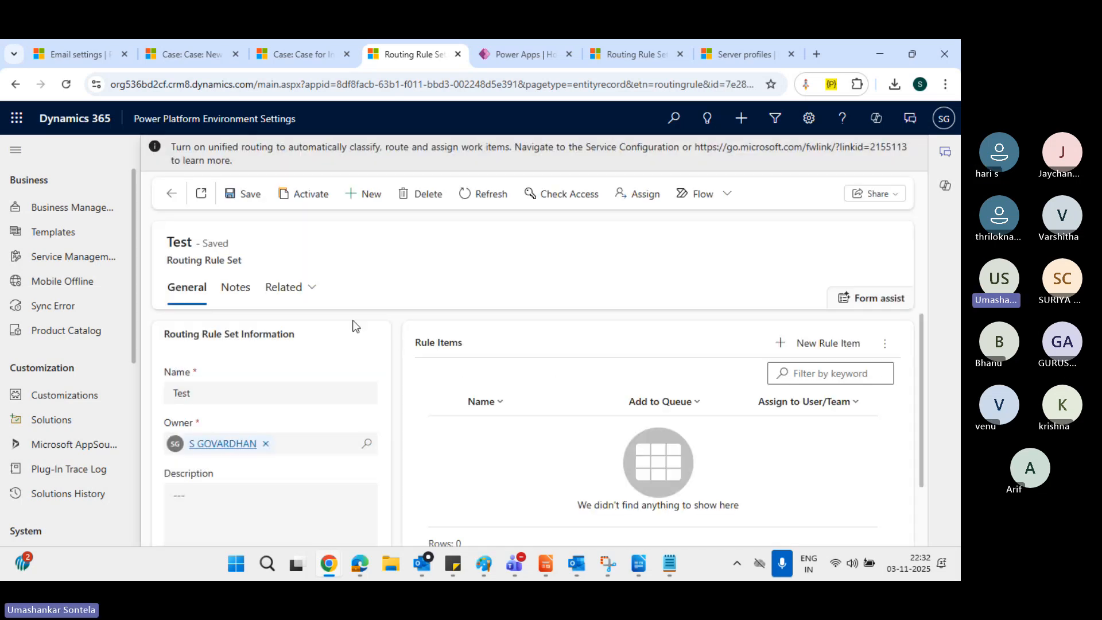
Start a new rule item for the Test routing rule set and look at its Rule Criteria section
drag(169, 260, 242, 261)
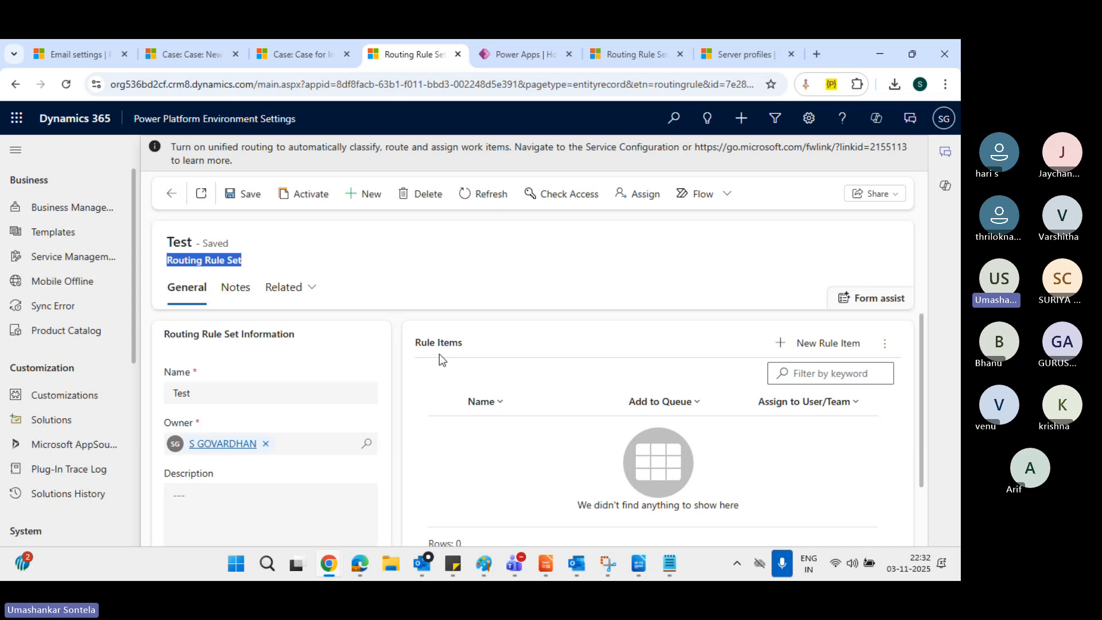
drag(416, 343, 505, 346)
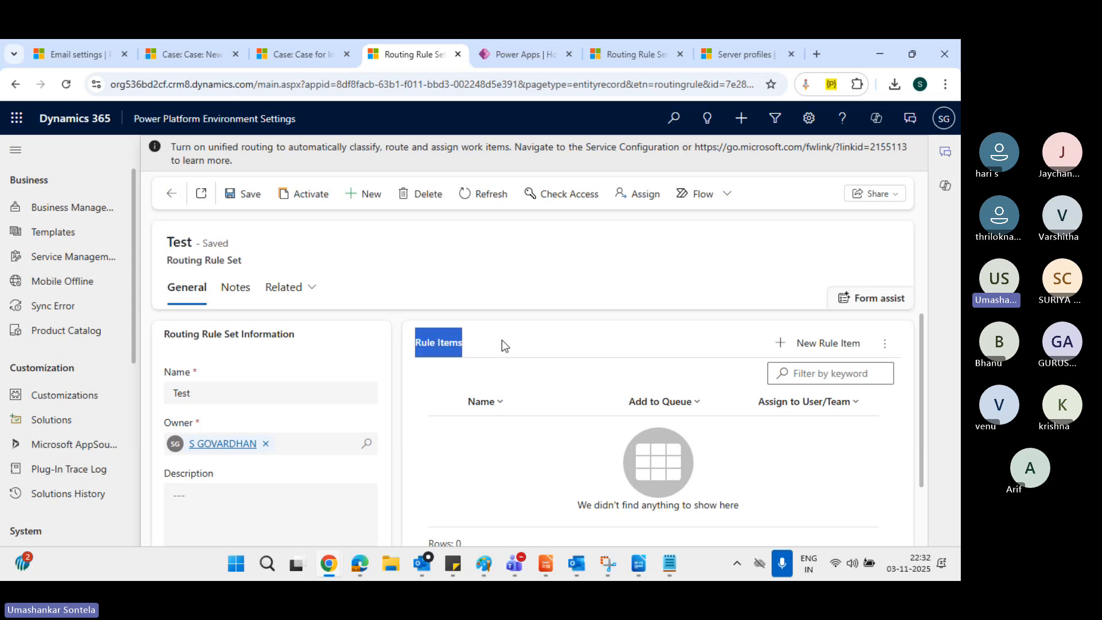
click(845, 344)
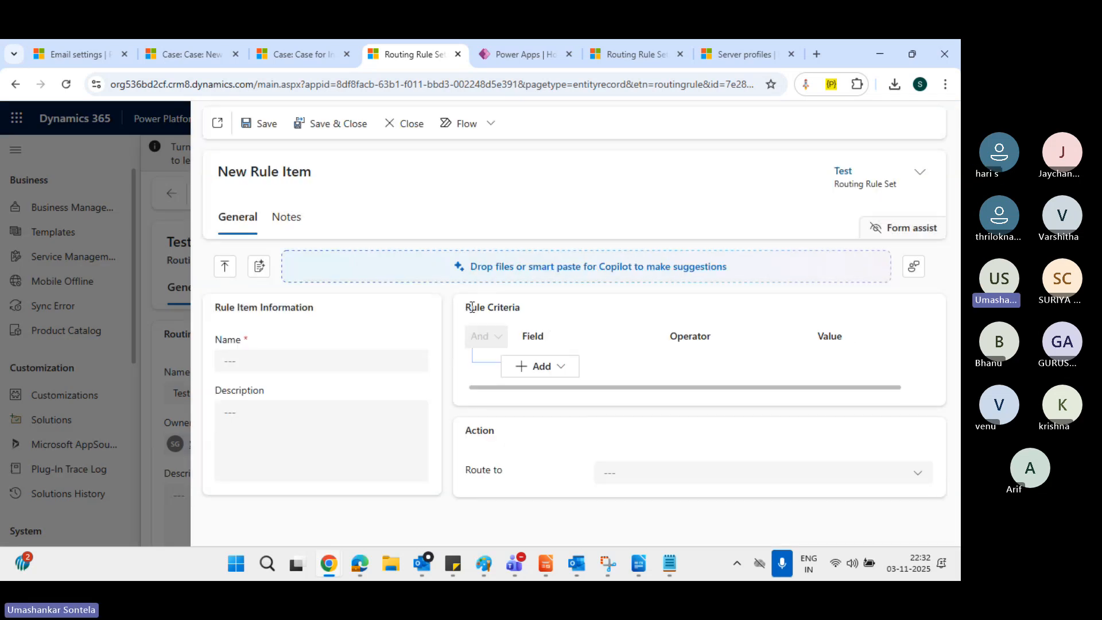
drag(468, 305, 546, 312)
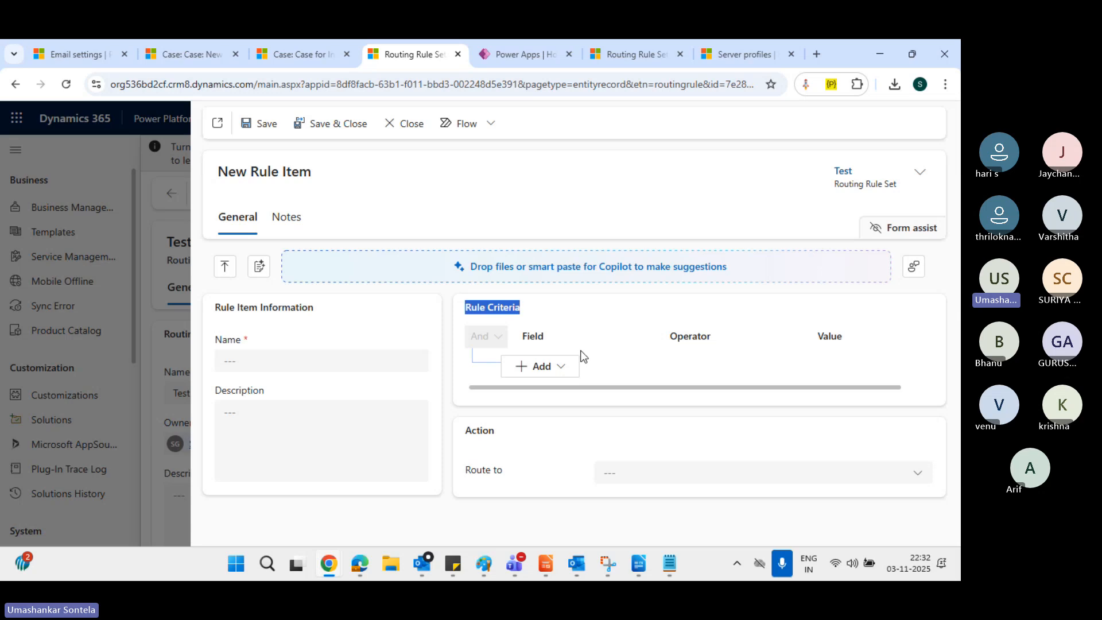
Set the rule item's action to route to a queue and choose New Case Queue as the destination
click(659, 477)
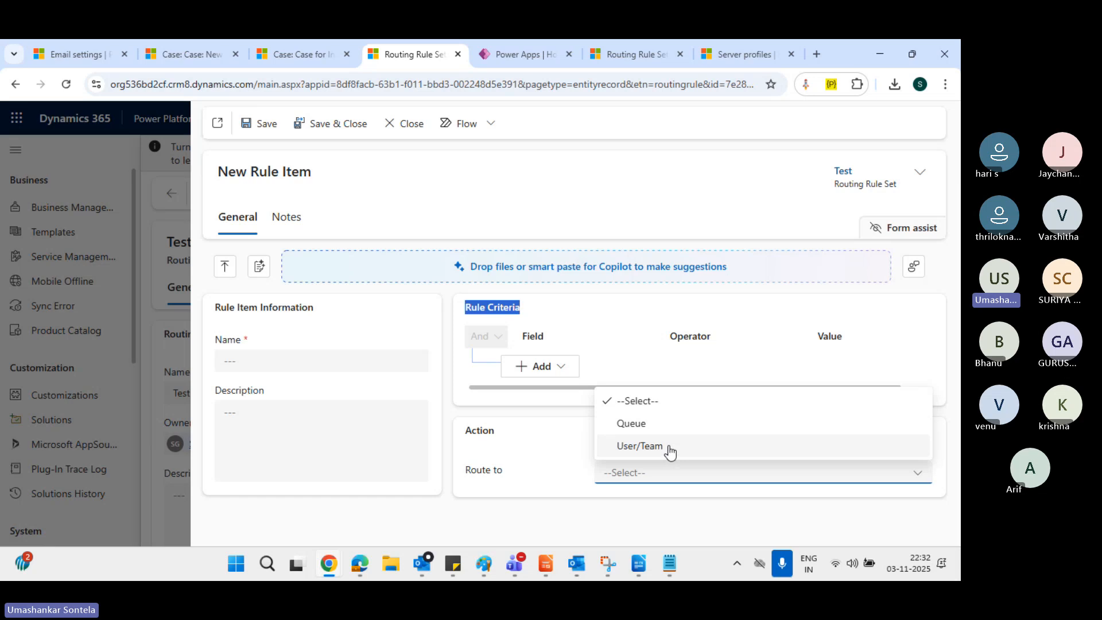
click(655, 426)
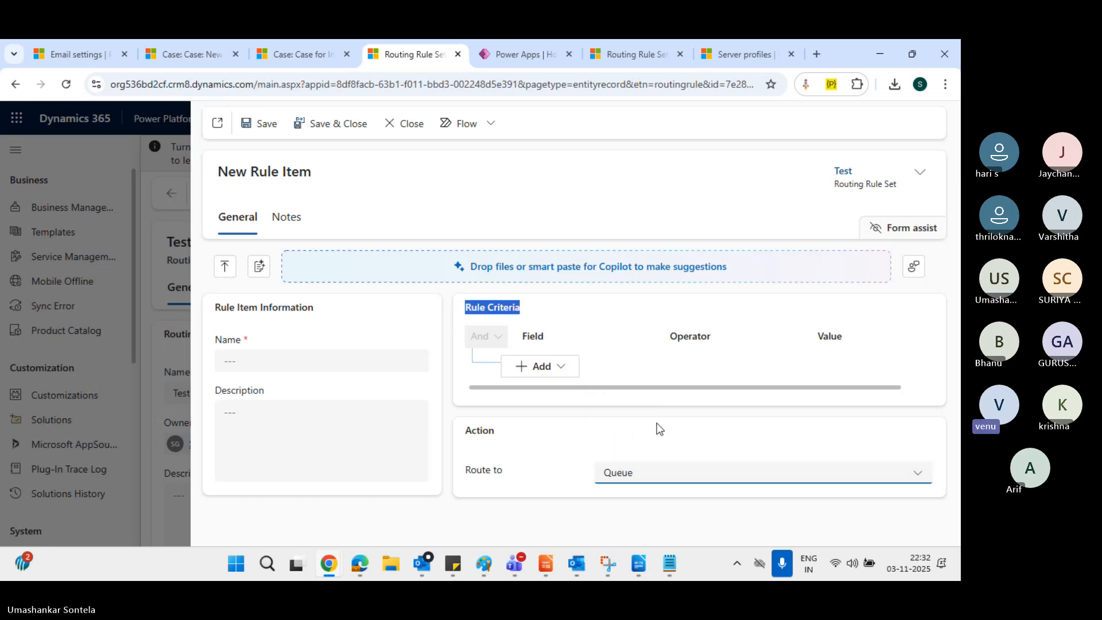
scroll(711, 459, down, 1)
click(639, 499)
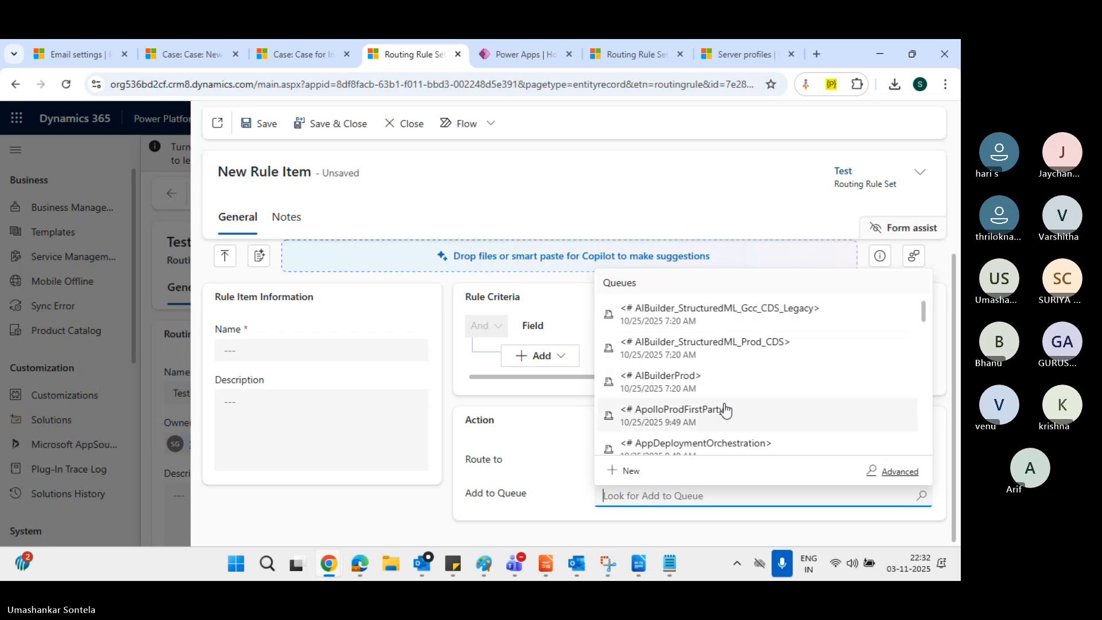
text(ne)
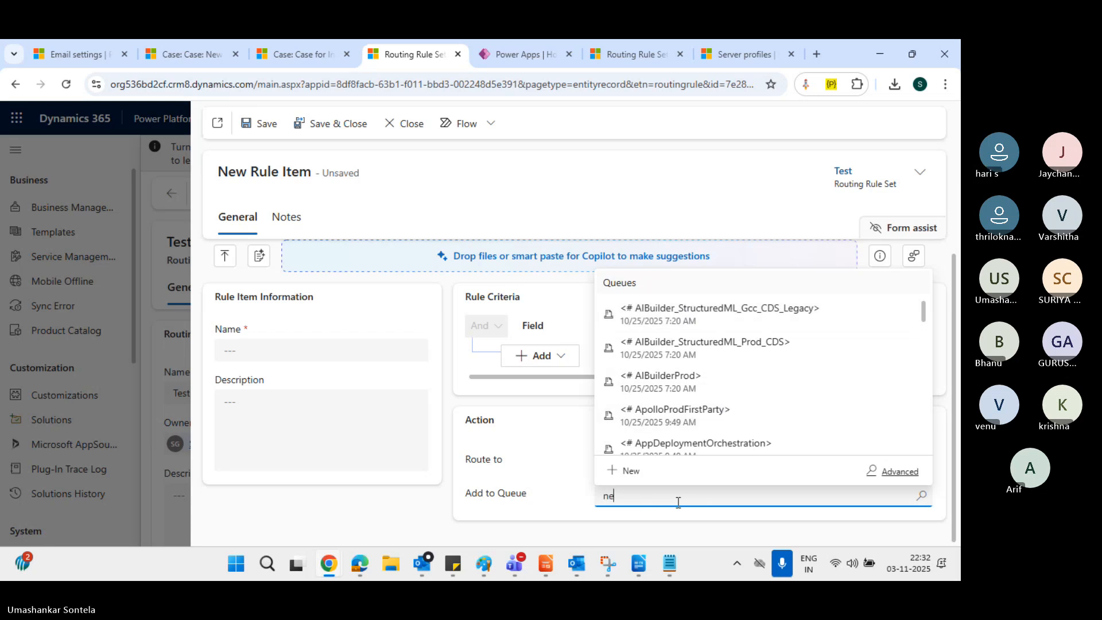
text(w case)
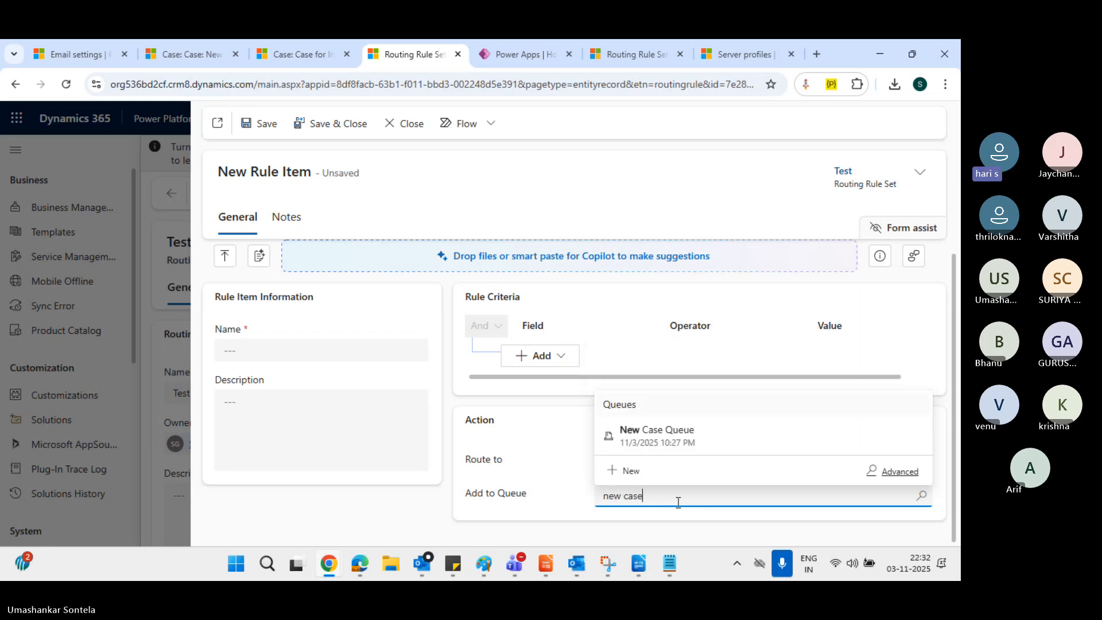
click(681, 442)
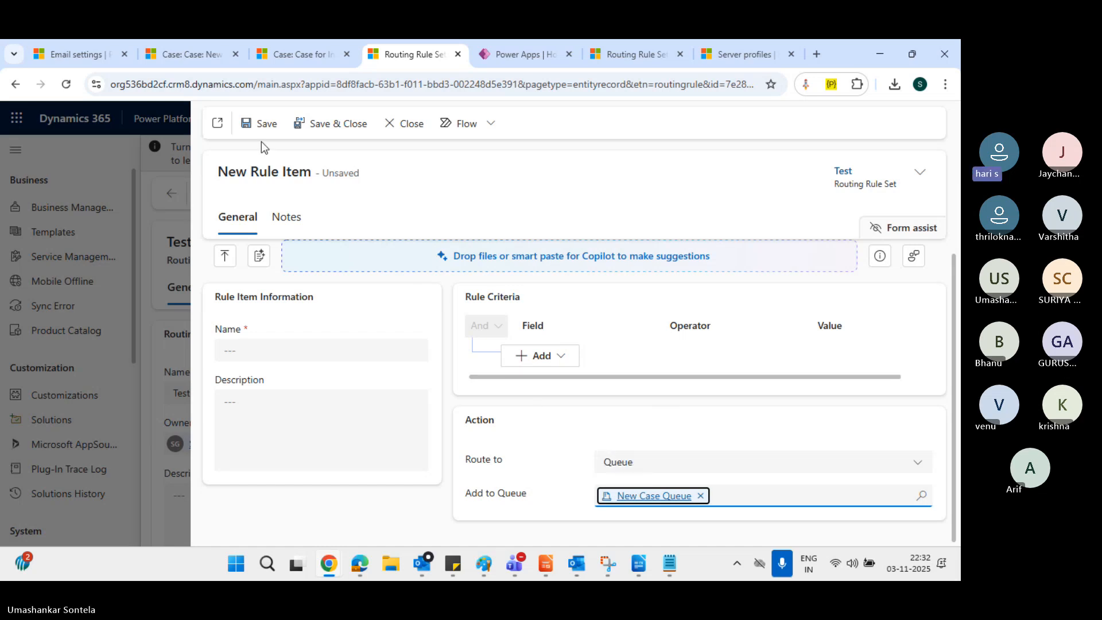
Try to save the rule item, and enter Test as its required name
click(256, 123)
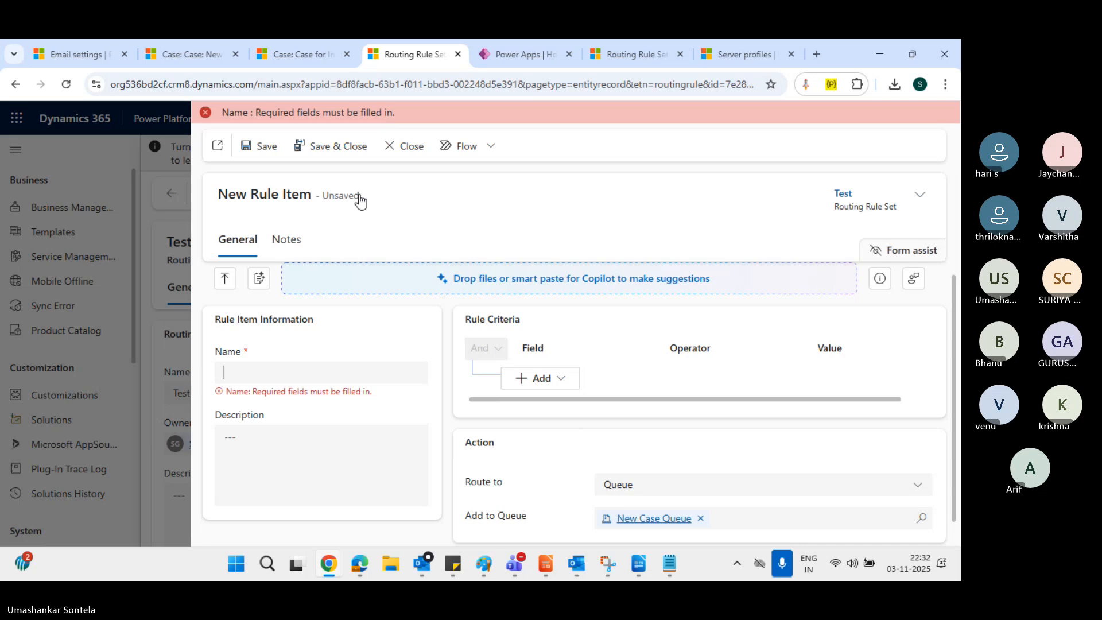
click(305, 368)
text(T)
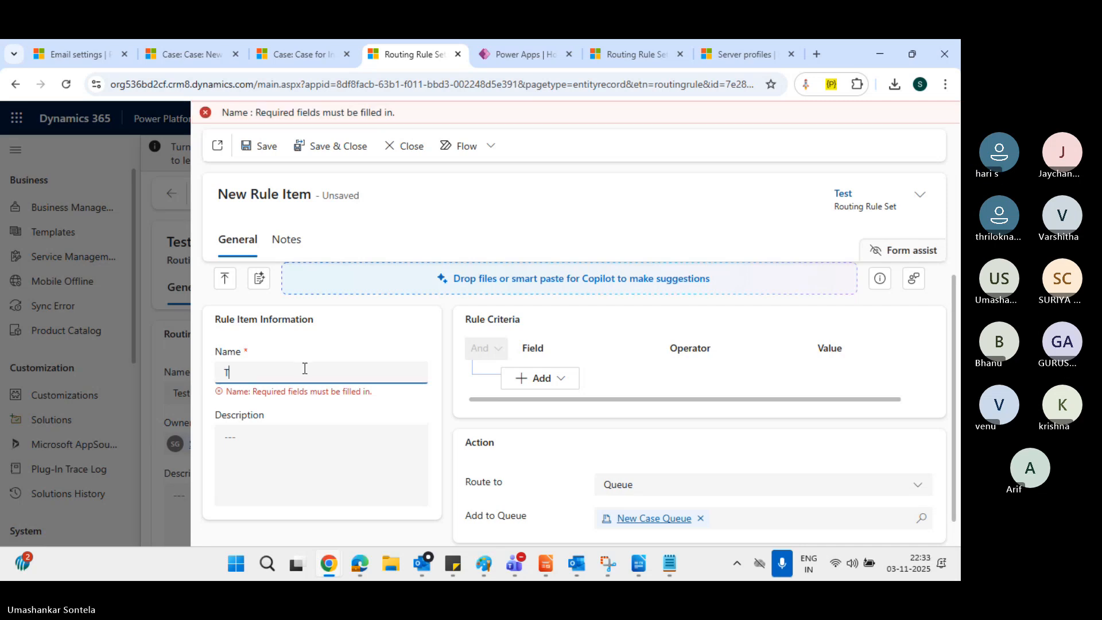
text(est)
click(413, 231)
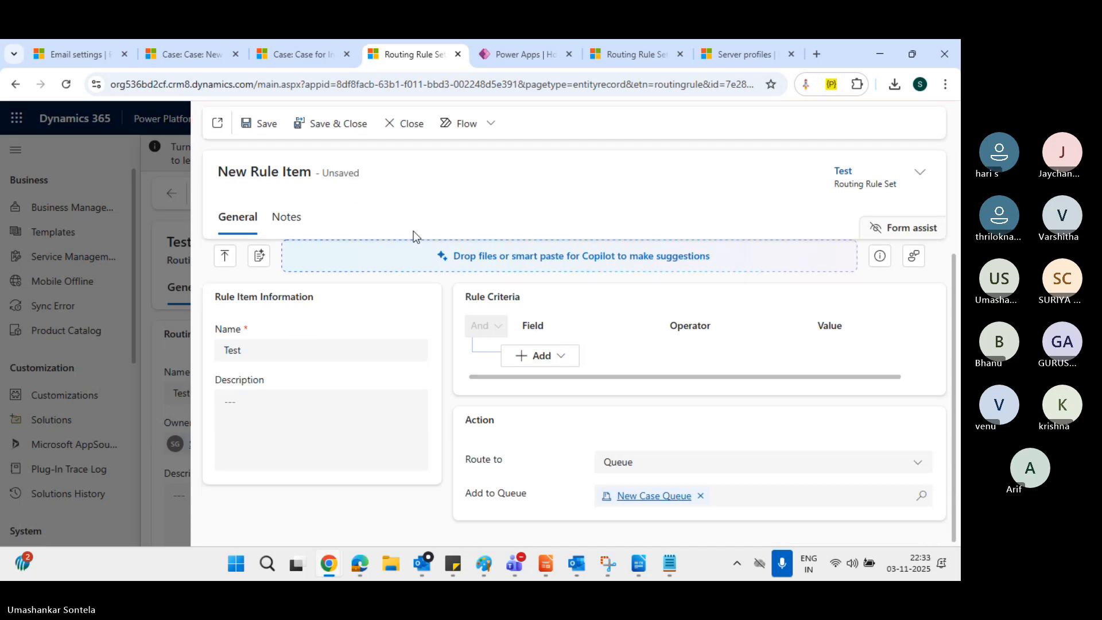
Save the Test rule item that routes cases to the New Case Queue
click(258, 124)
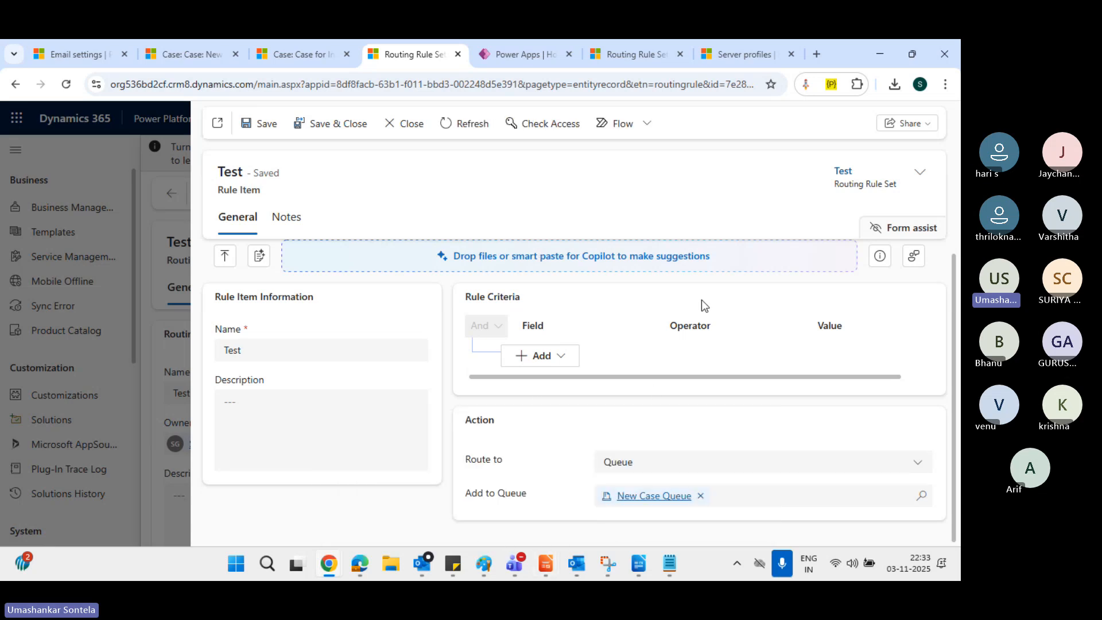
Switch to Paint and look over the diagram of the hospital entities, customer email, queue and cases
key(alt+Tab)
key(alt+Tab)
key(alt+Tab)
key(alt+Tab)
key(alt+Tab)
key(alt+Tab)
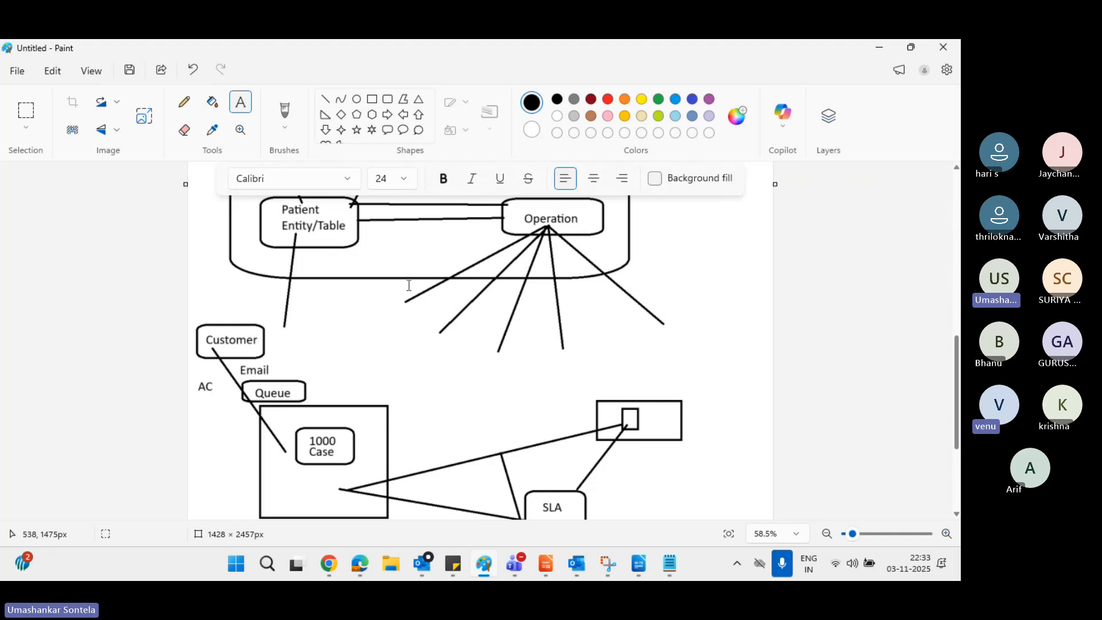
ctrl+scroll(409, 285, down, 3)
scroll(409, 273, up, 3)
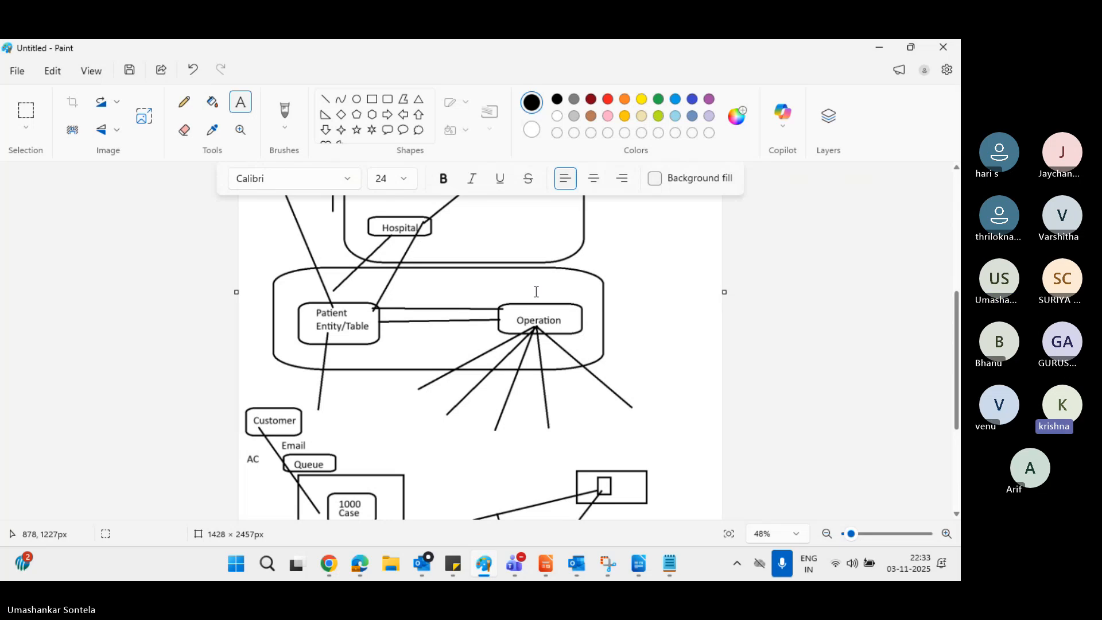
key(alt+Tab)
key(alt+Tab)
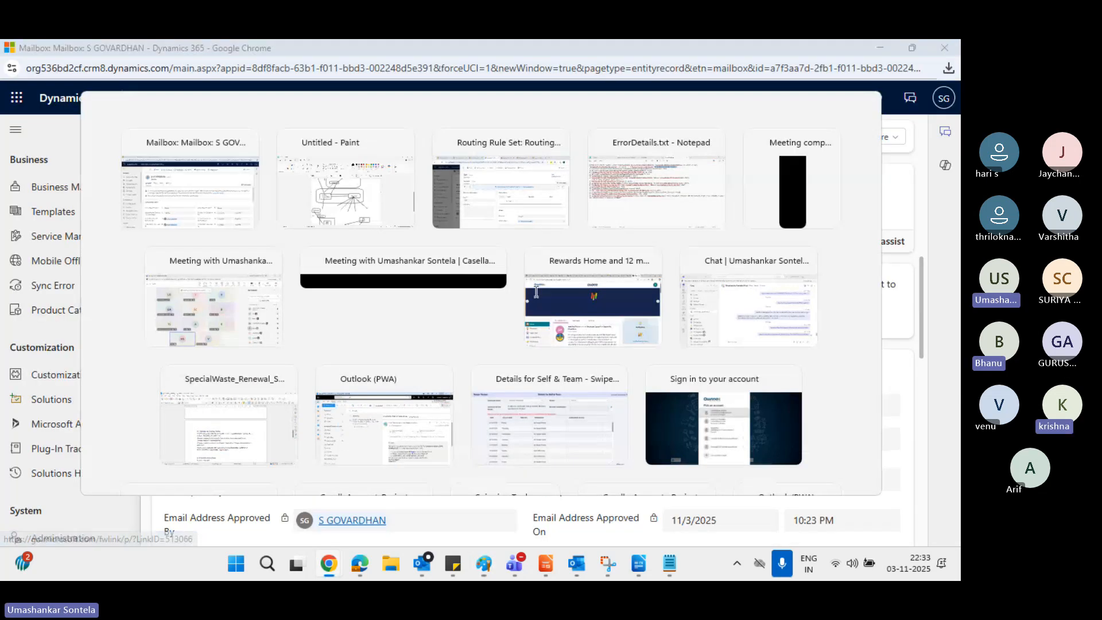
scroll(431, 260, up, 3)
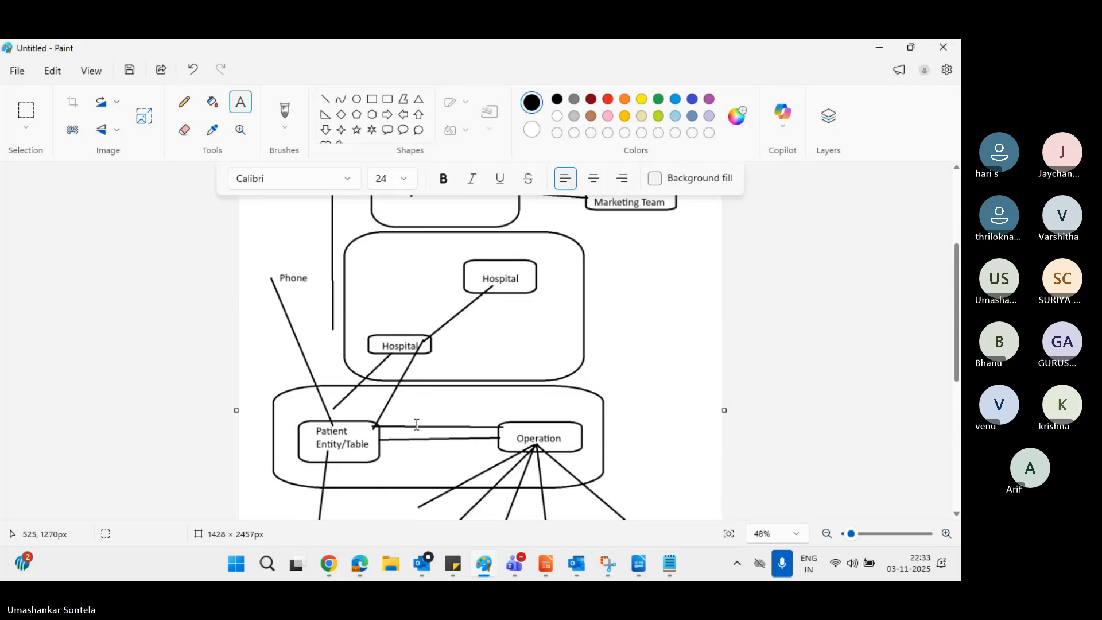
scroll(416, 425, down, 3)
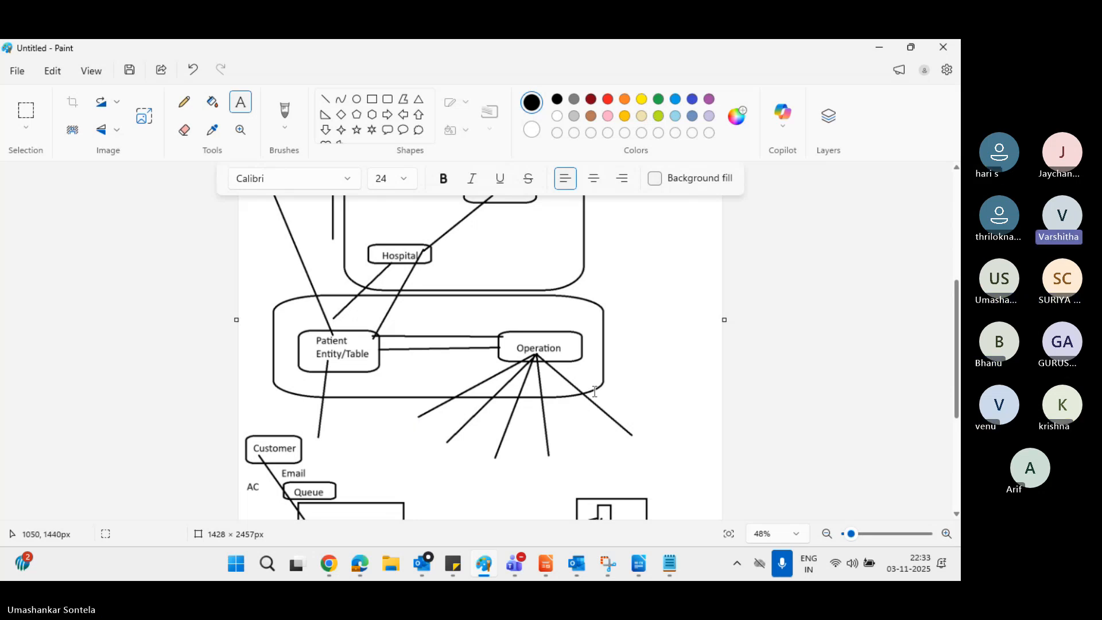
scroll(595, 392, down, 4)
Close the separate mailbox window, return to the routing rule set in Chrome, and close the Test rule item form
key(alt+Tab)
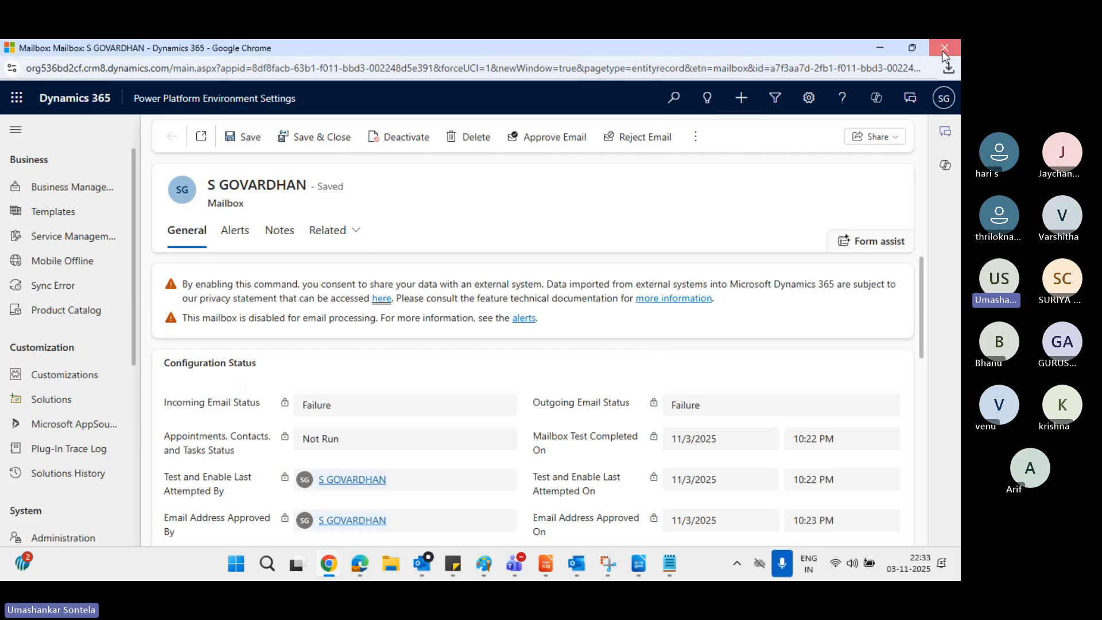
key(alt+Tab)
key(alt+Tab)
key(alt+Tab)
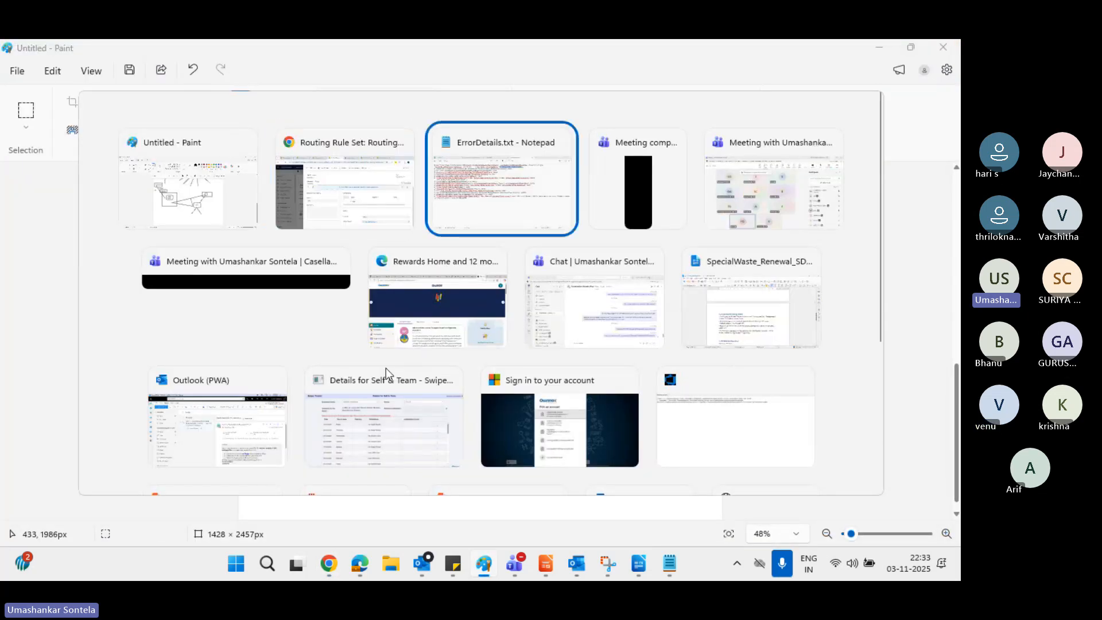
key(alt+shift+Tab)
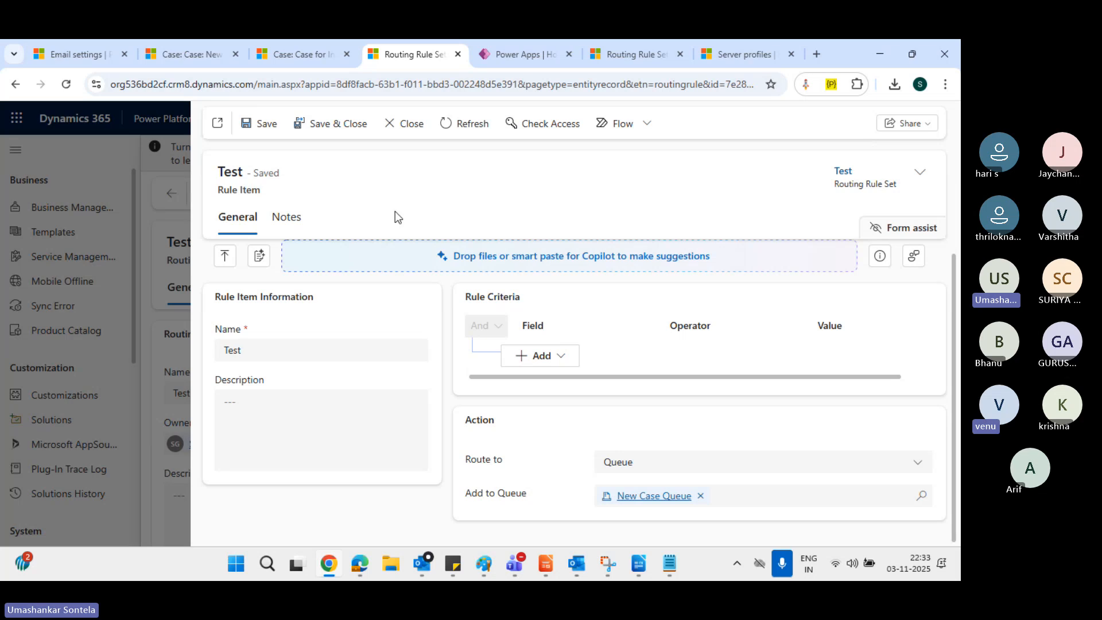
click(413, 123)
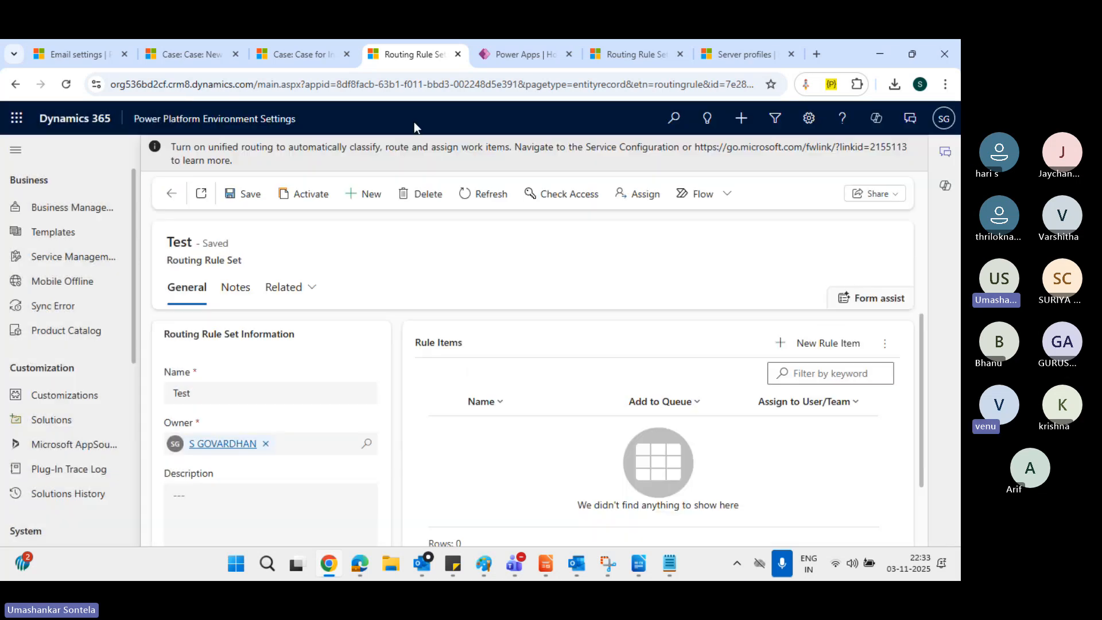
Go to the open case in Customer Service Hub and look through the Service area's navigation entries
click(314, 54)
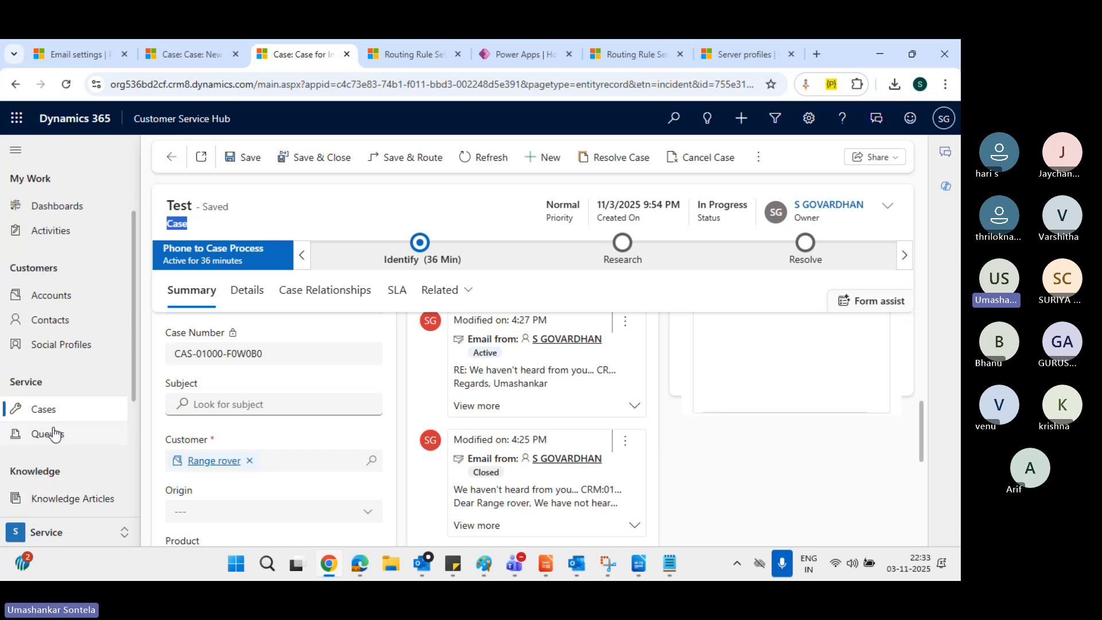
scroll(54, 435, up, 3)
scroll(54, 435, down, 1)
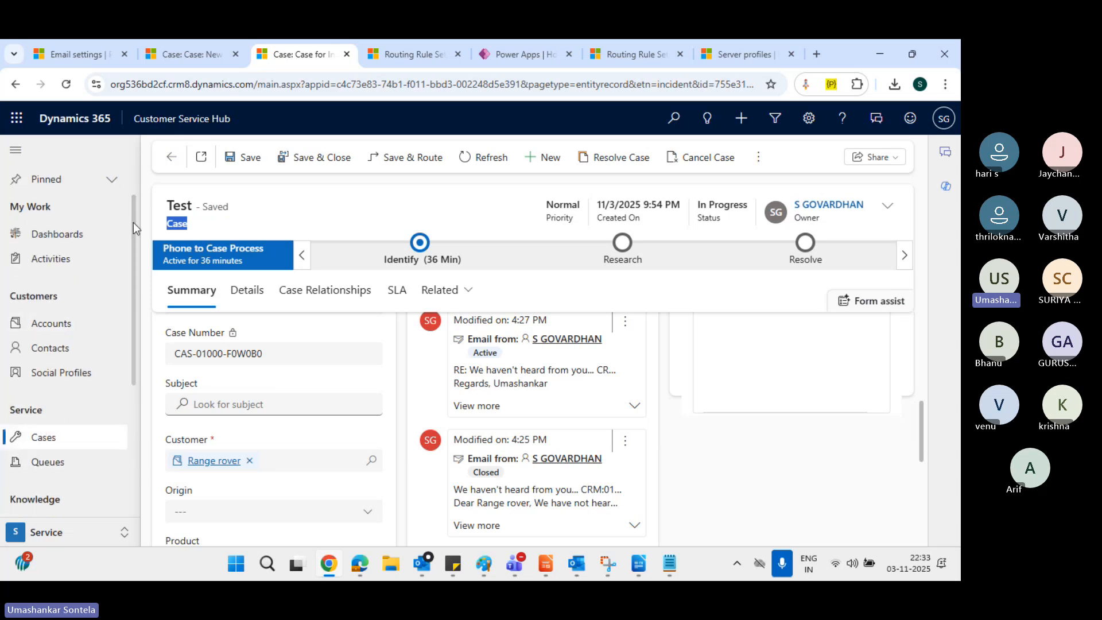
click(34, 407)
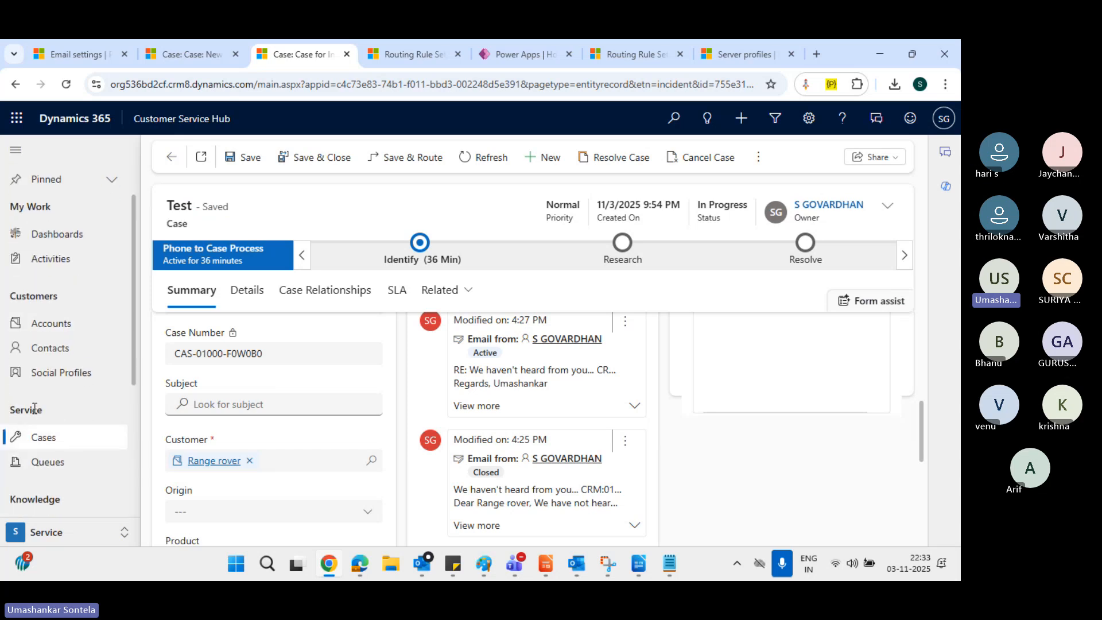
double_click(34, 408)
scroll(52, 393, down, 3)
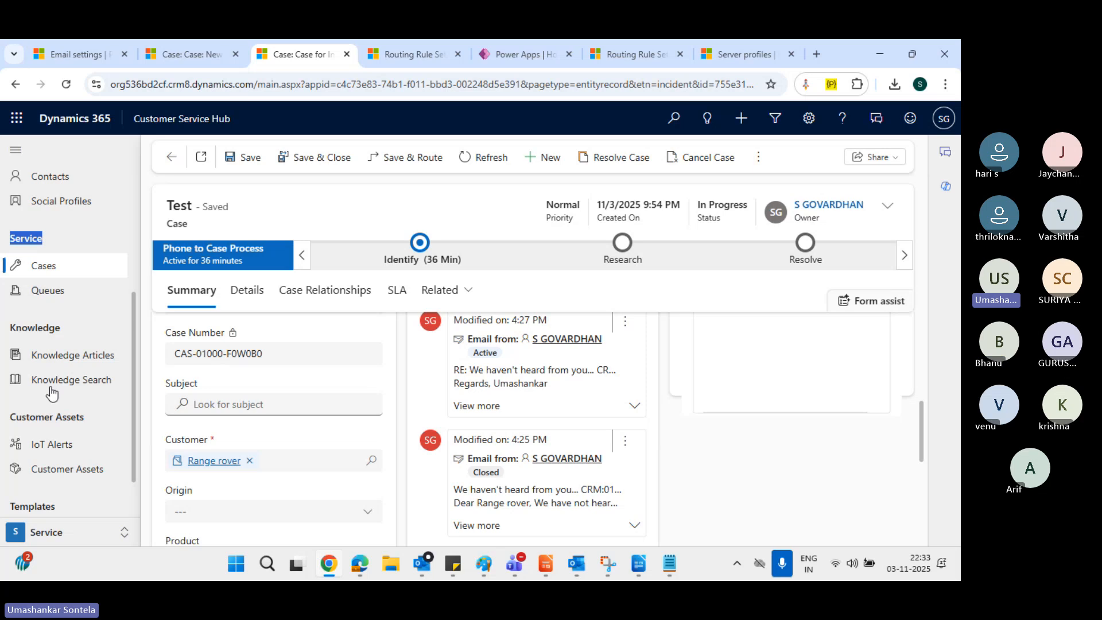
scroll(49, 438, down, 1)
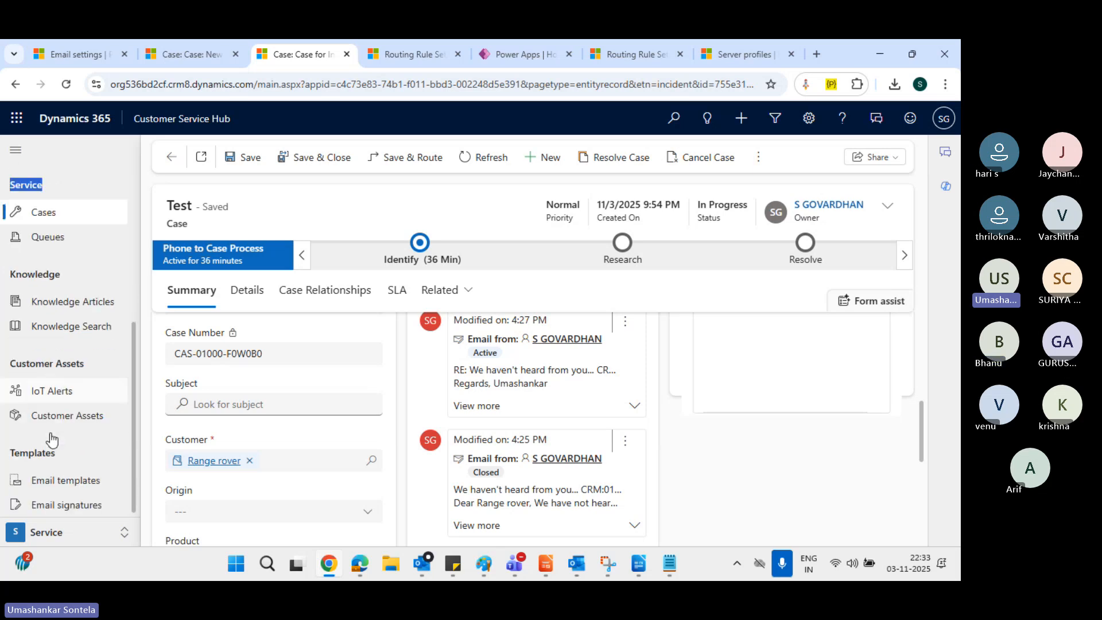
Change to the Scheduling area and look through Facilities/Equipment, Resource Groups, Services, Service Activities and Sites
click(51, 534)
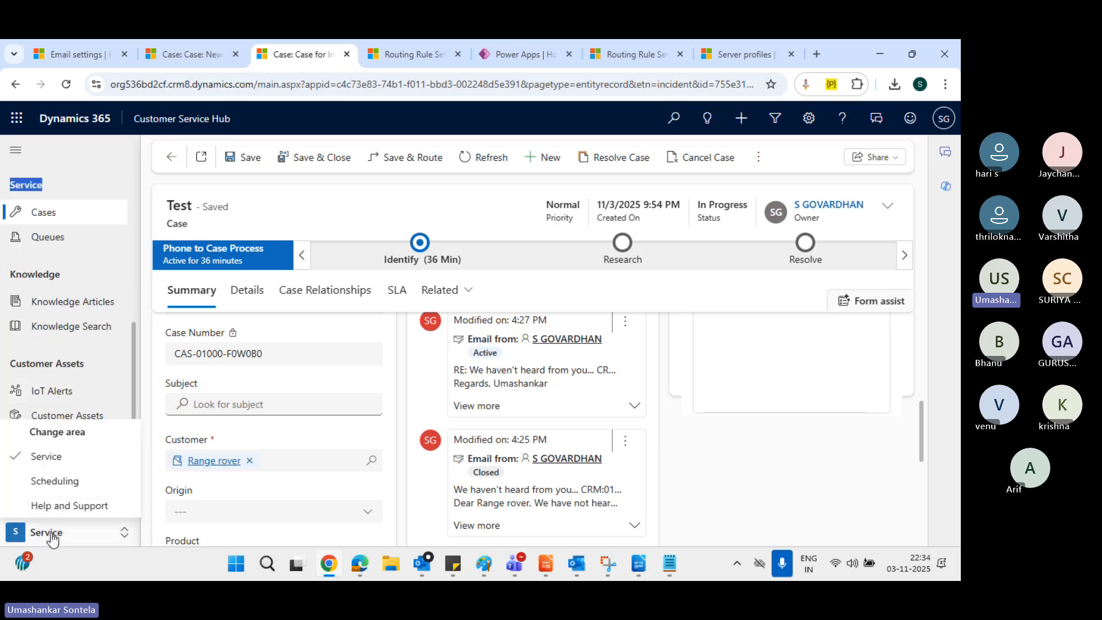
click(55, 483)
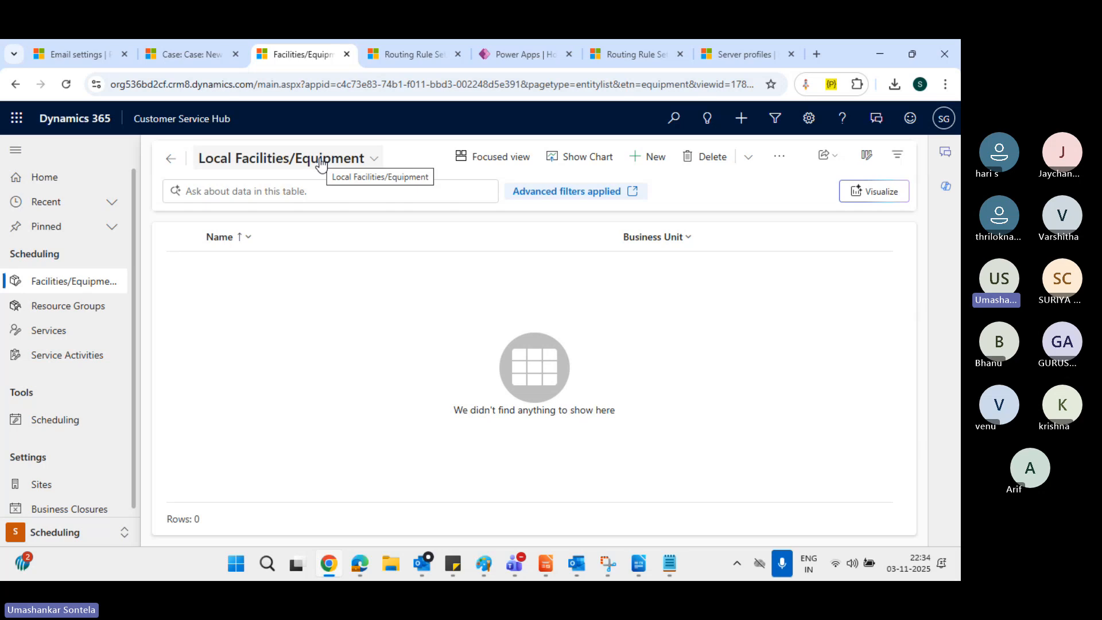
click(50, 313)
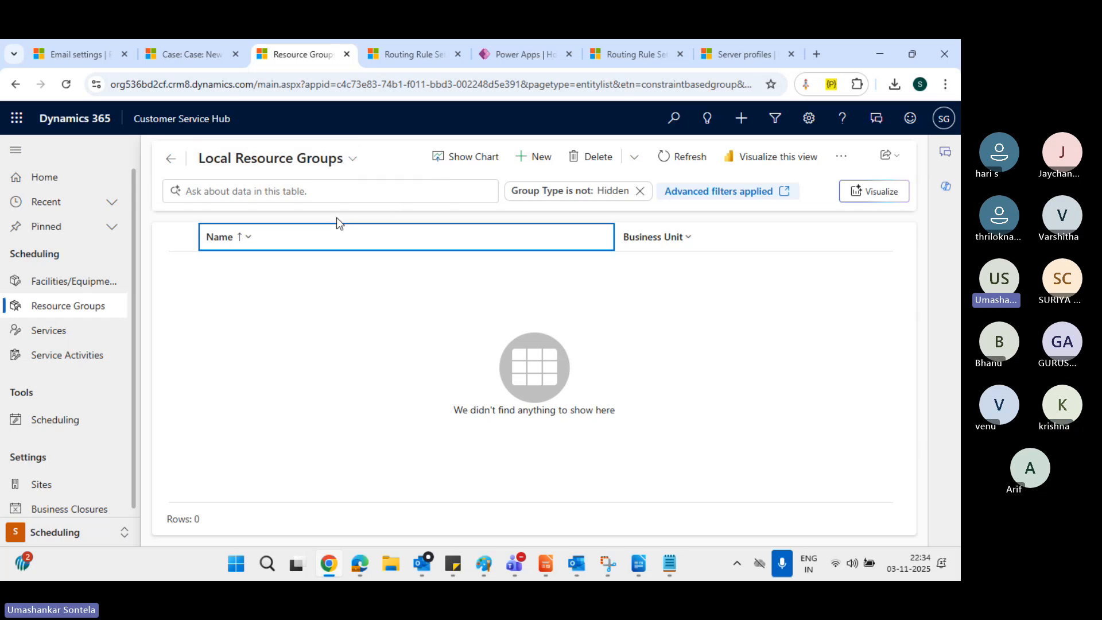
click(53, 336)
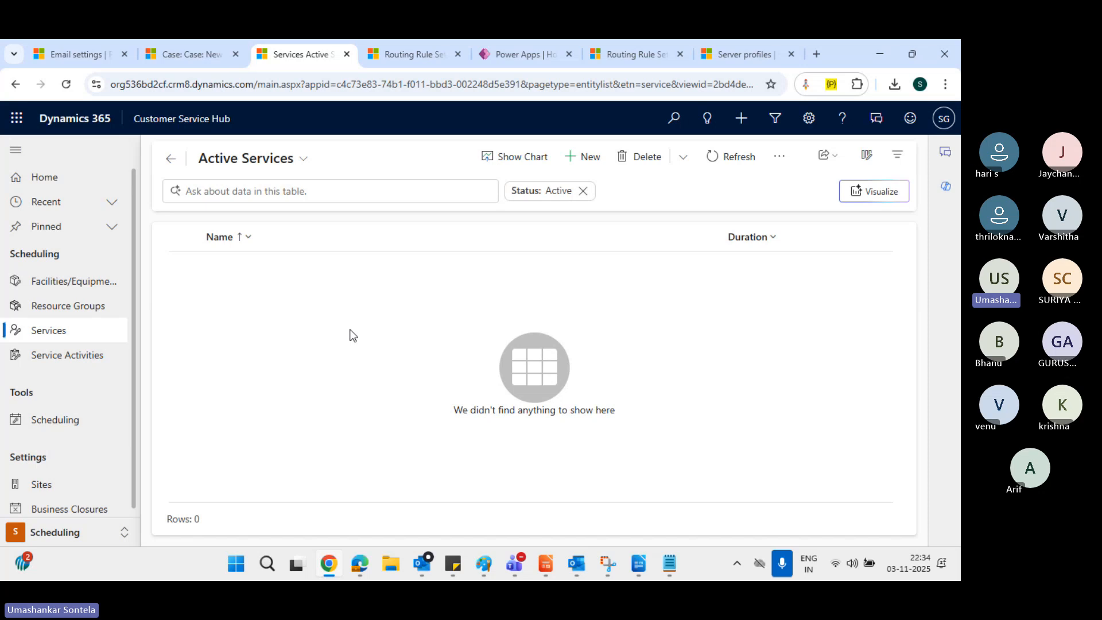
click(65, 362)
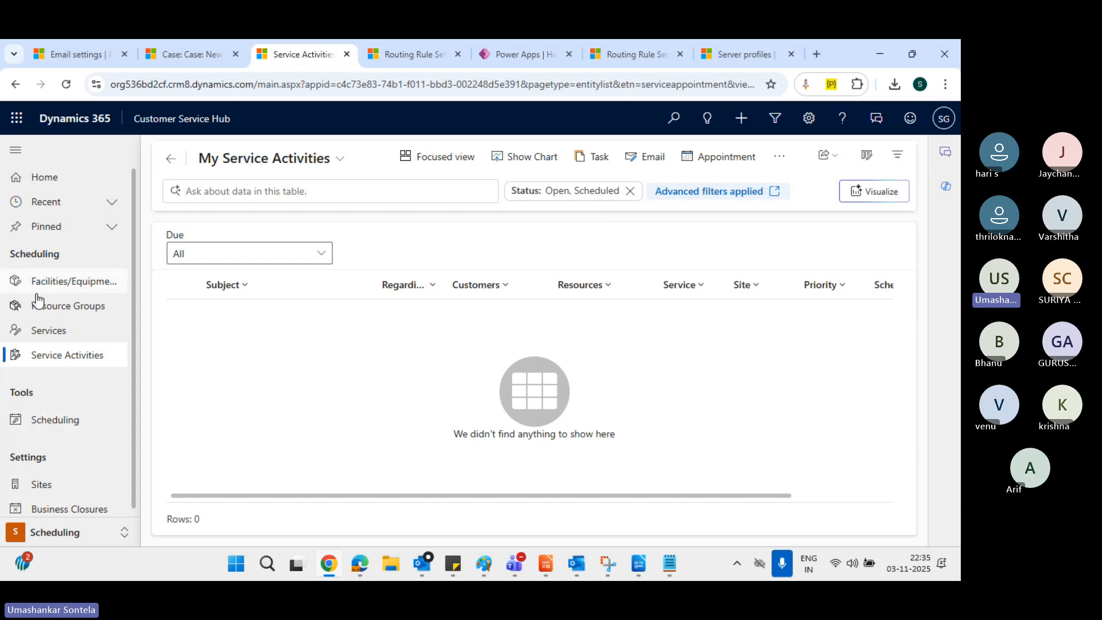
click(55, 421)
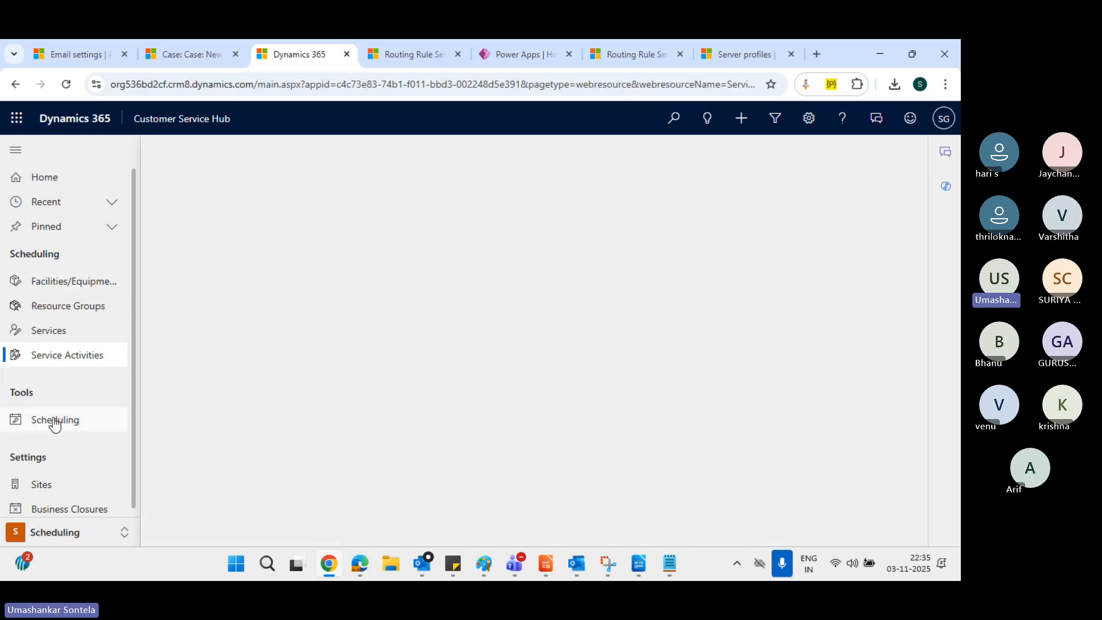
click(48, 487)
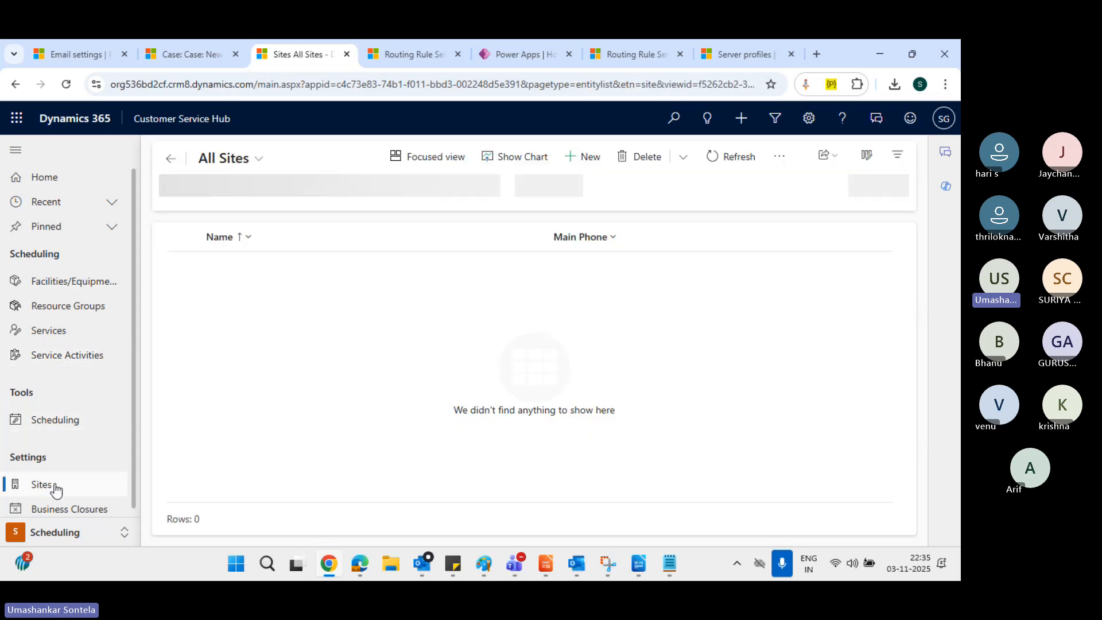
Open the Scheduling service calendar, start a new service activity from it, and return to the calendar
click(54, 421)
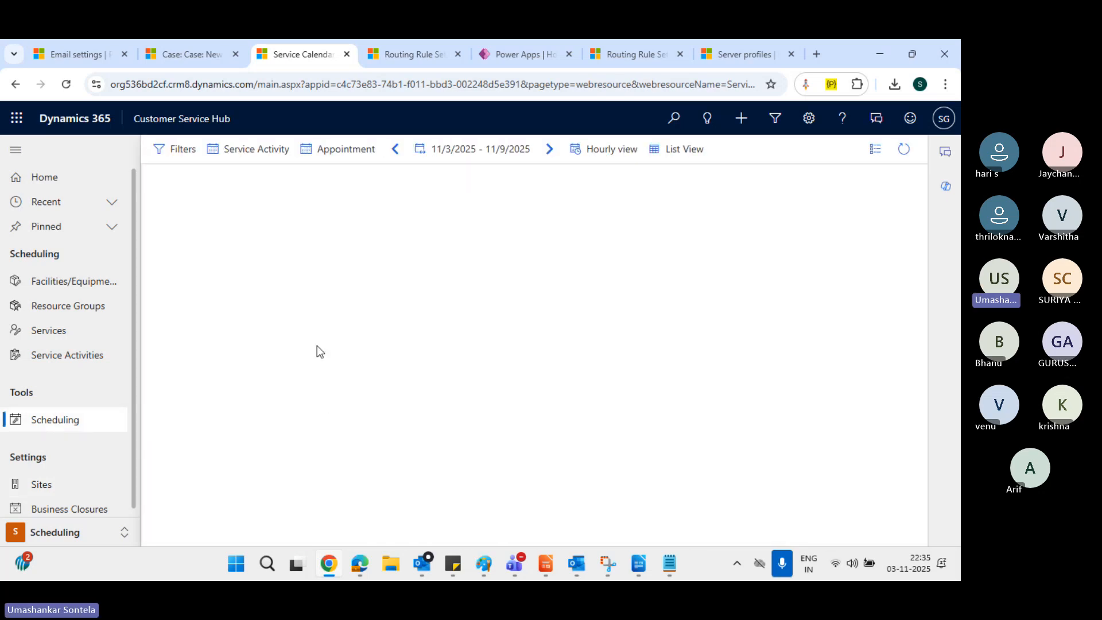
click(257, 152)
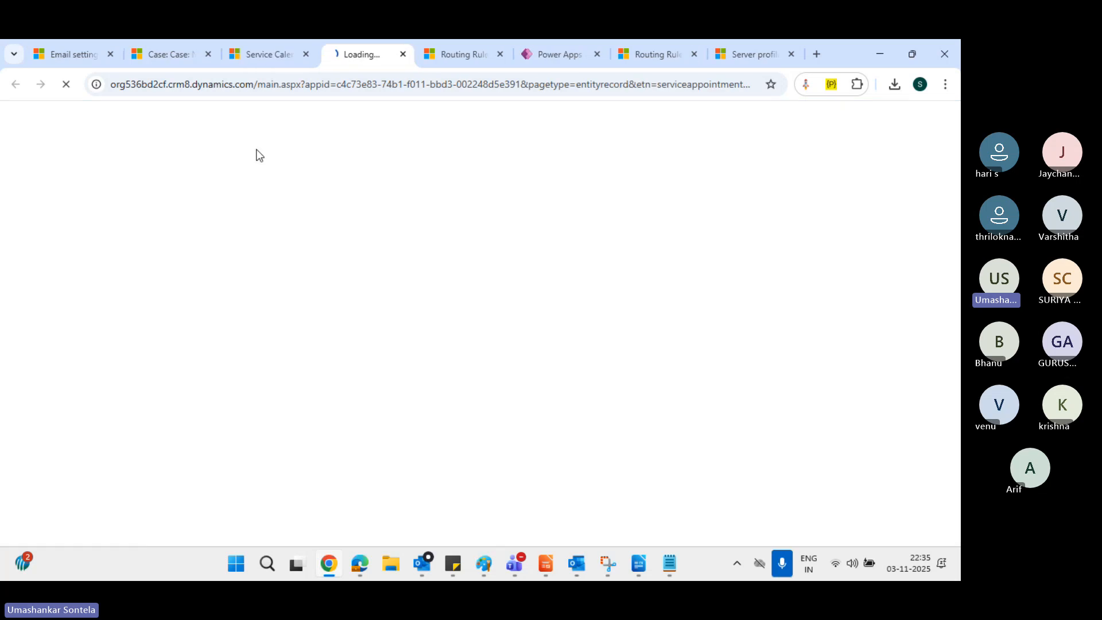
click(274, 52)
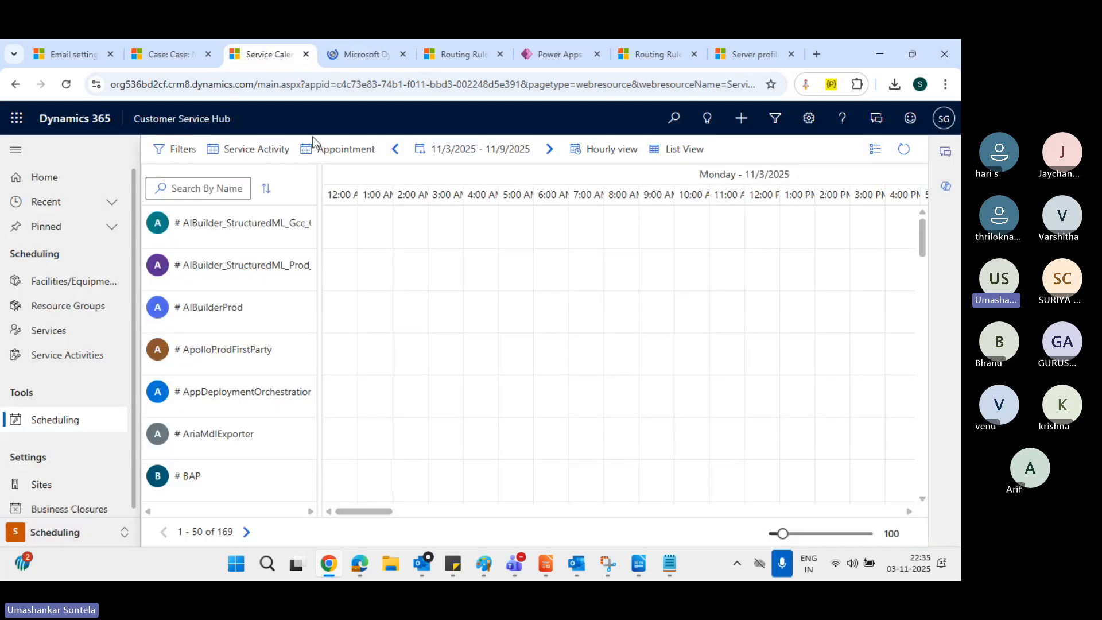
Search the service calendar's resources by the user's name and examine that user's hourly schedule row
click(201, 193)
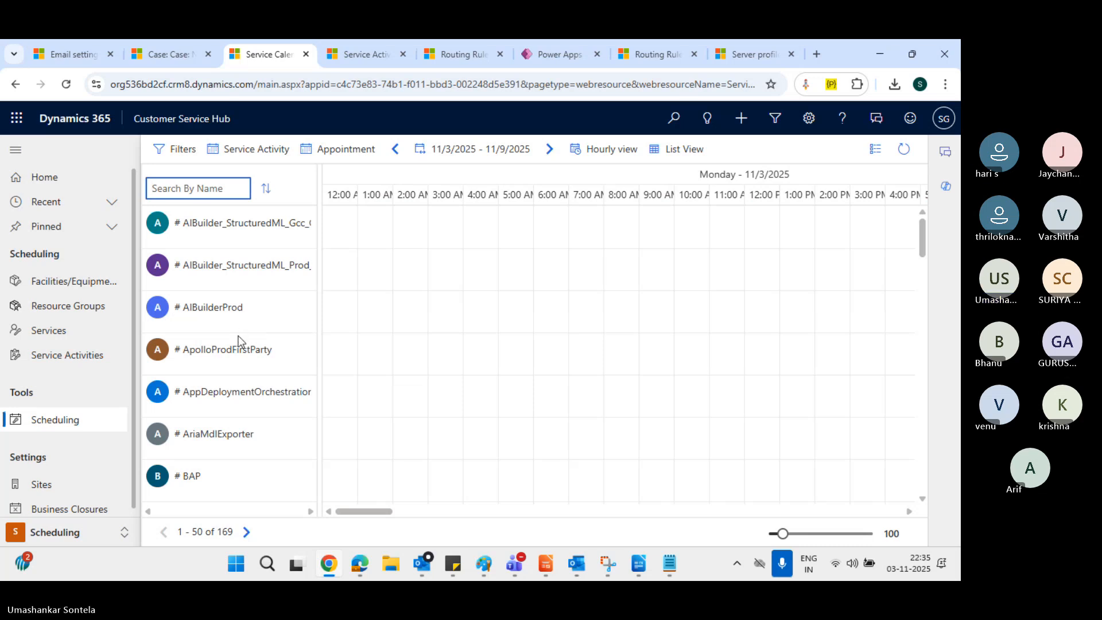
text(s)
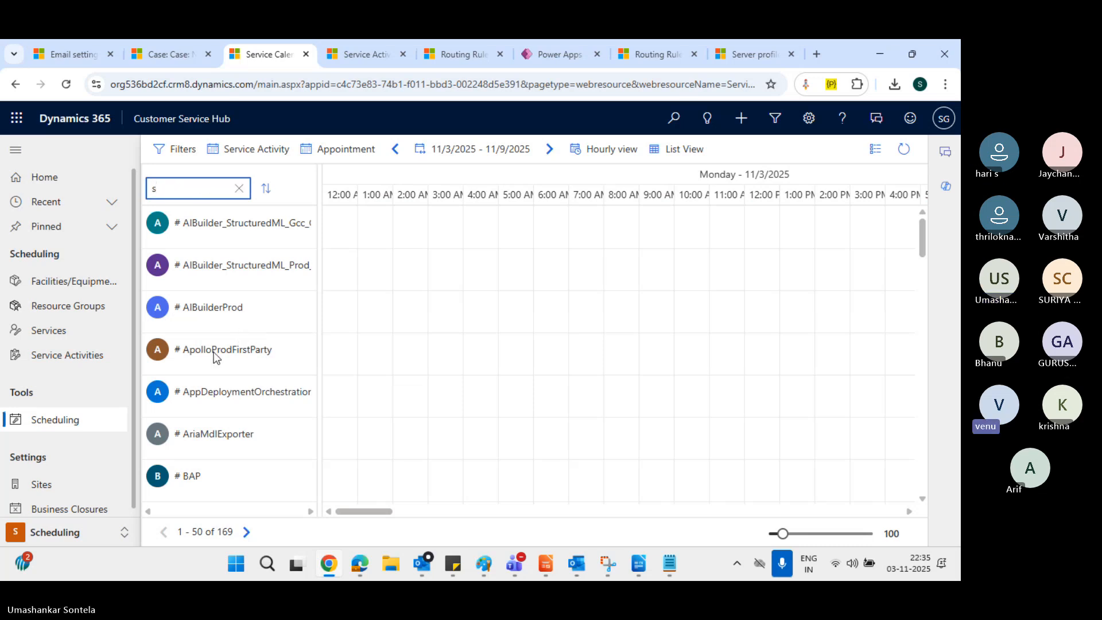
scroll(227, 293, down, 7)
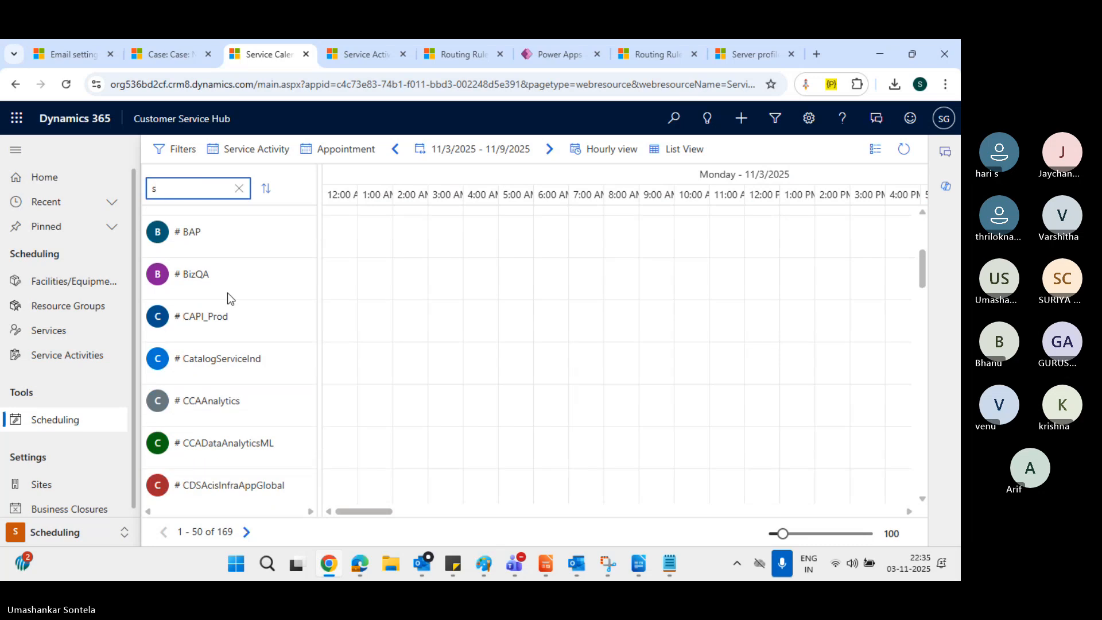
scroll(227, 292, up, 9)
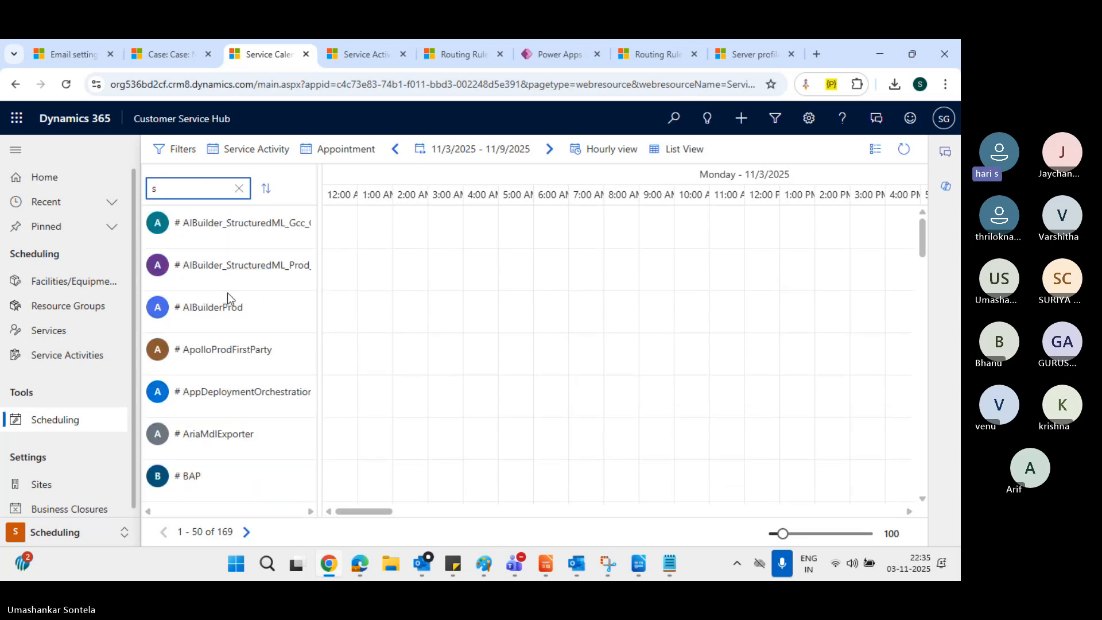
text(g)
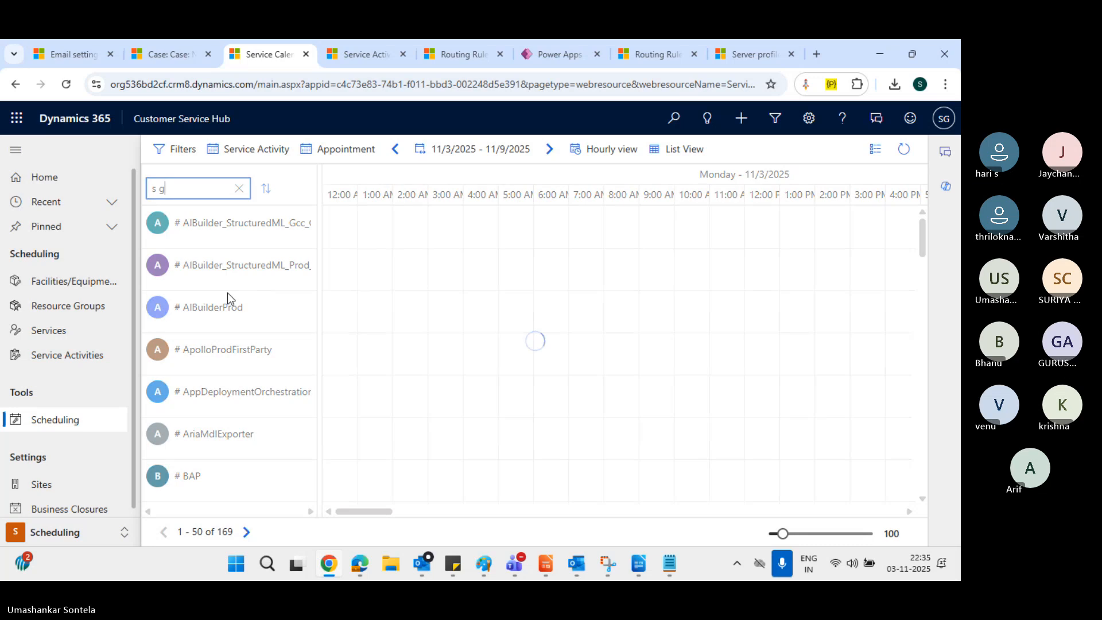
drag(218, 223, 374, 225)
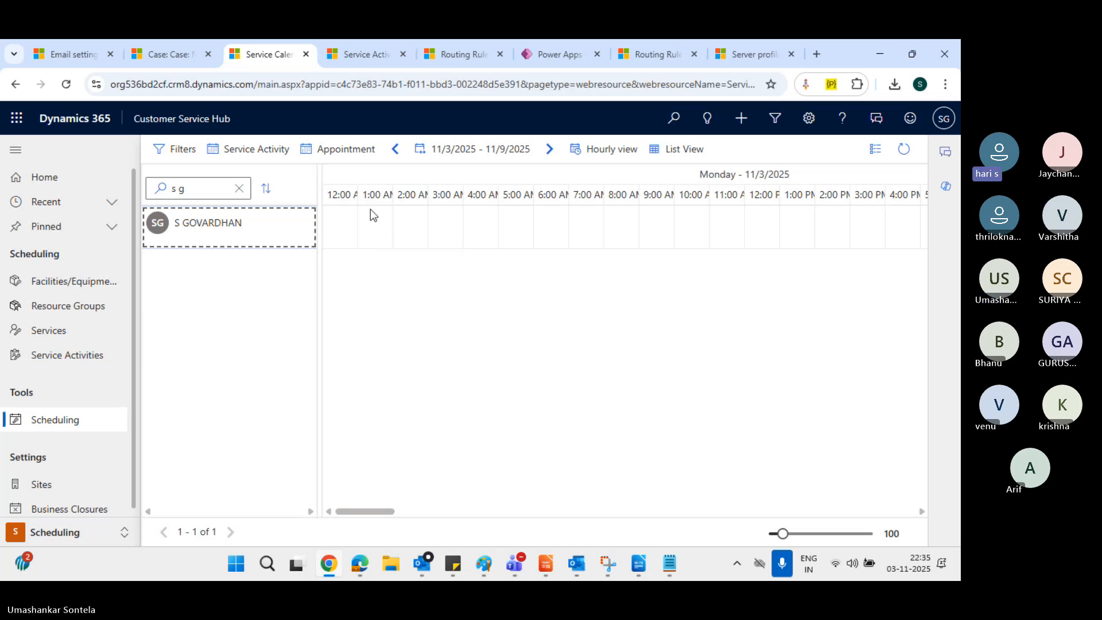
drag(370, 212, 212, 226)
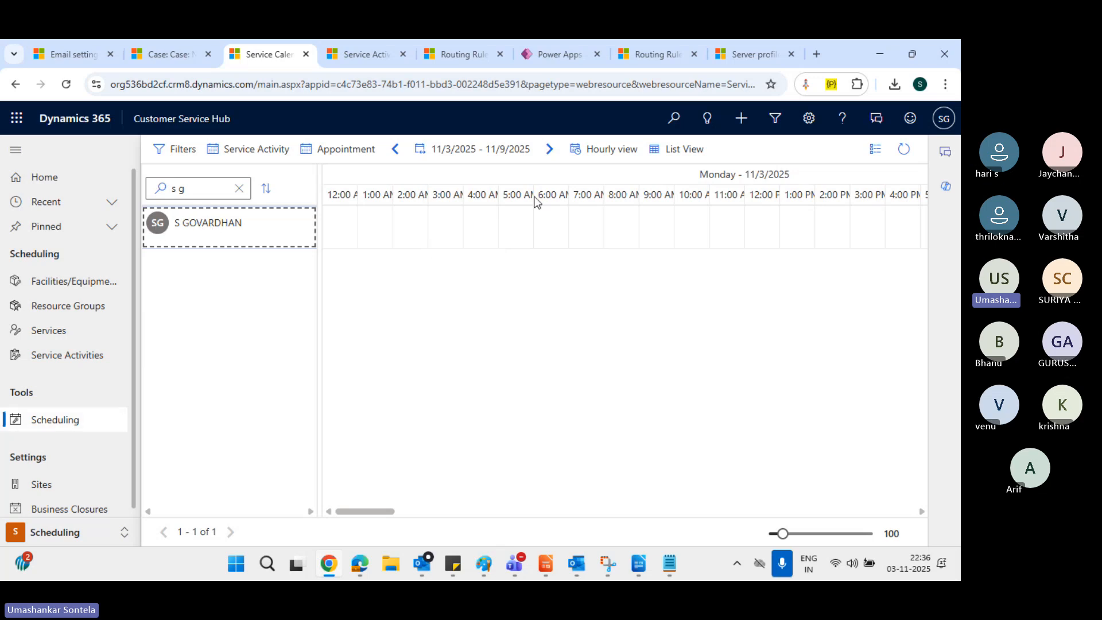
Open the Advanced Settings of the environment from Customer Service Hub
scroll(87, 450, down, 1)
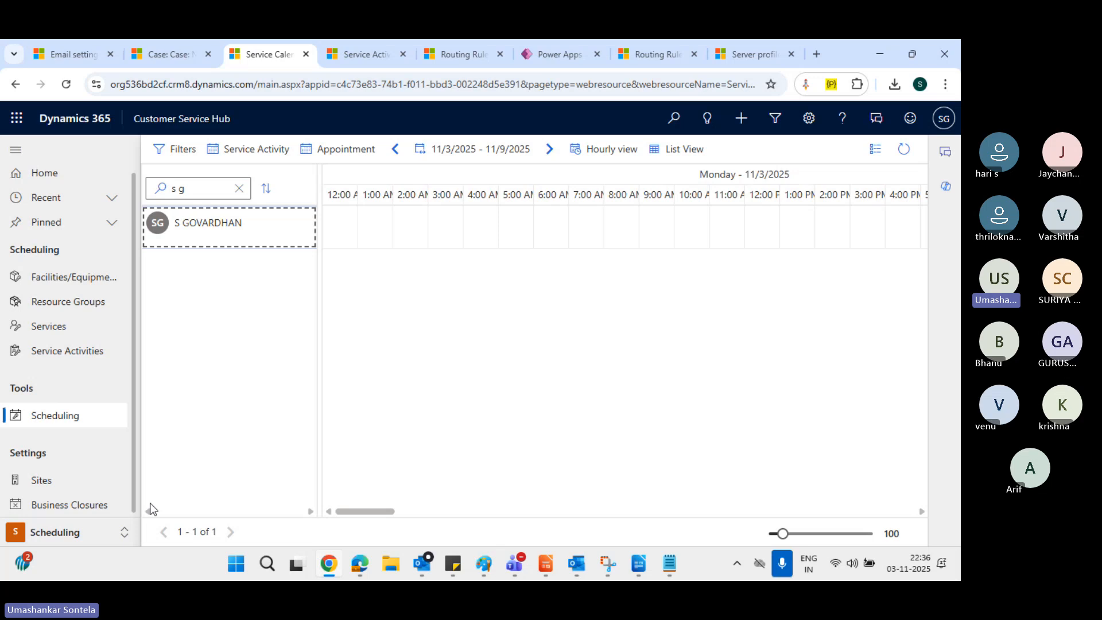
click(816, 124)
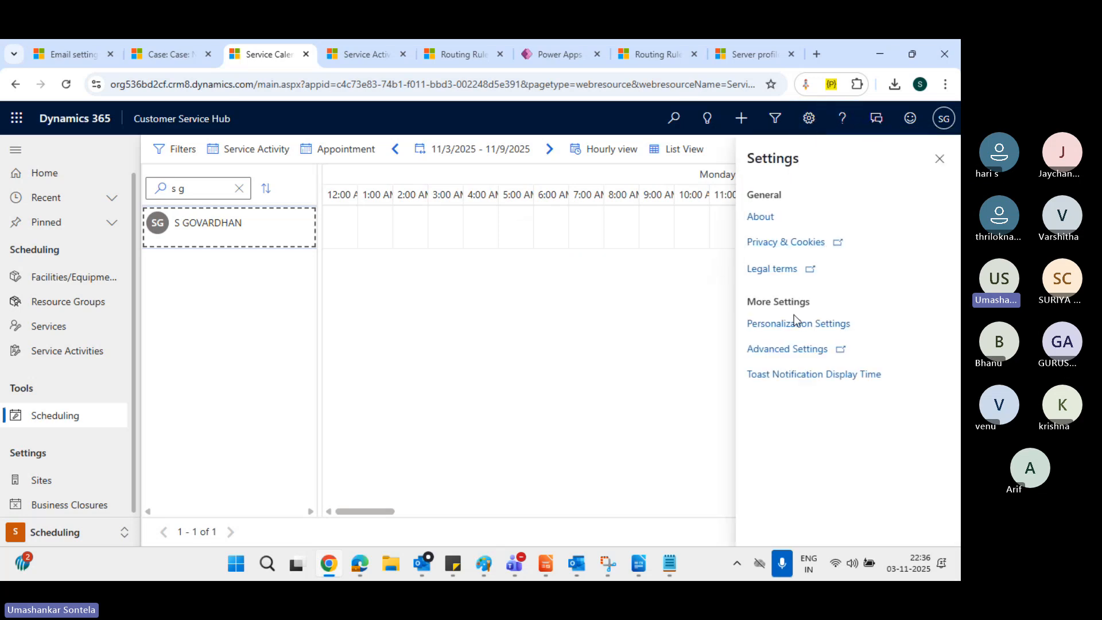
click(791, 349)
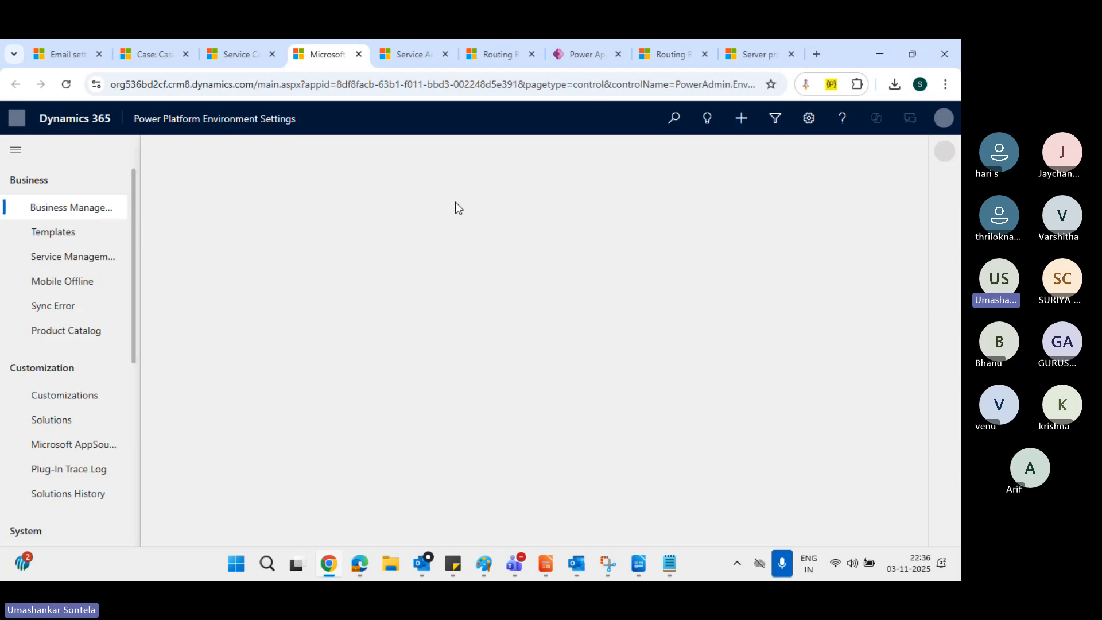
Open the environment's Users list from the Security (Preview) system settings
scroll(78, 367, down, 3)
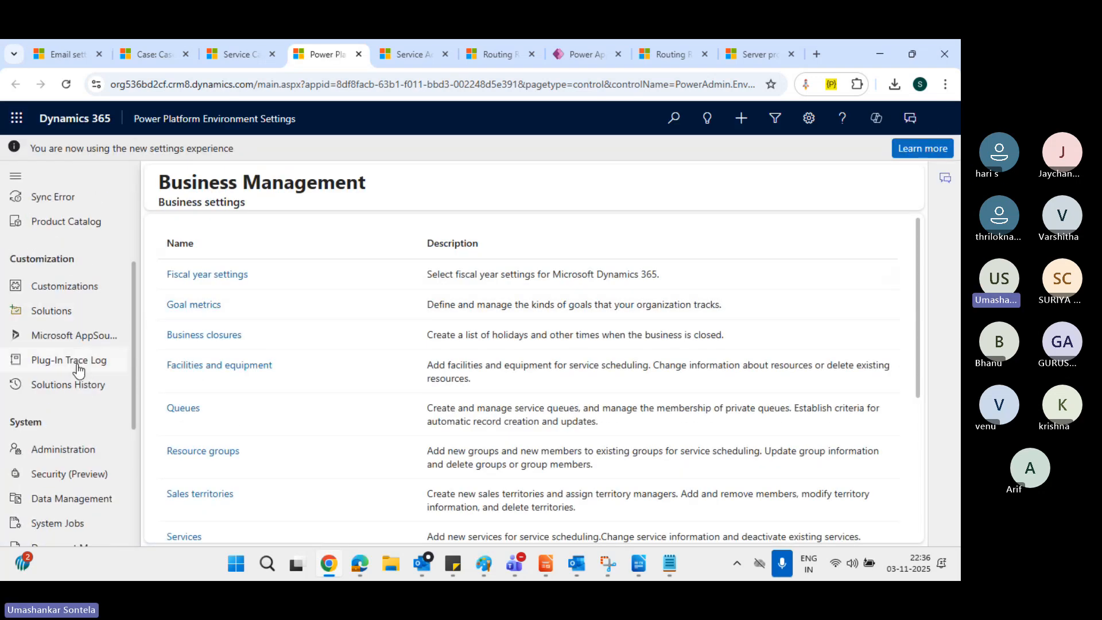
scroll(79, 370, down, 5)
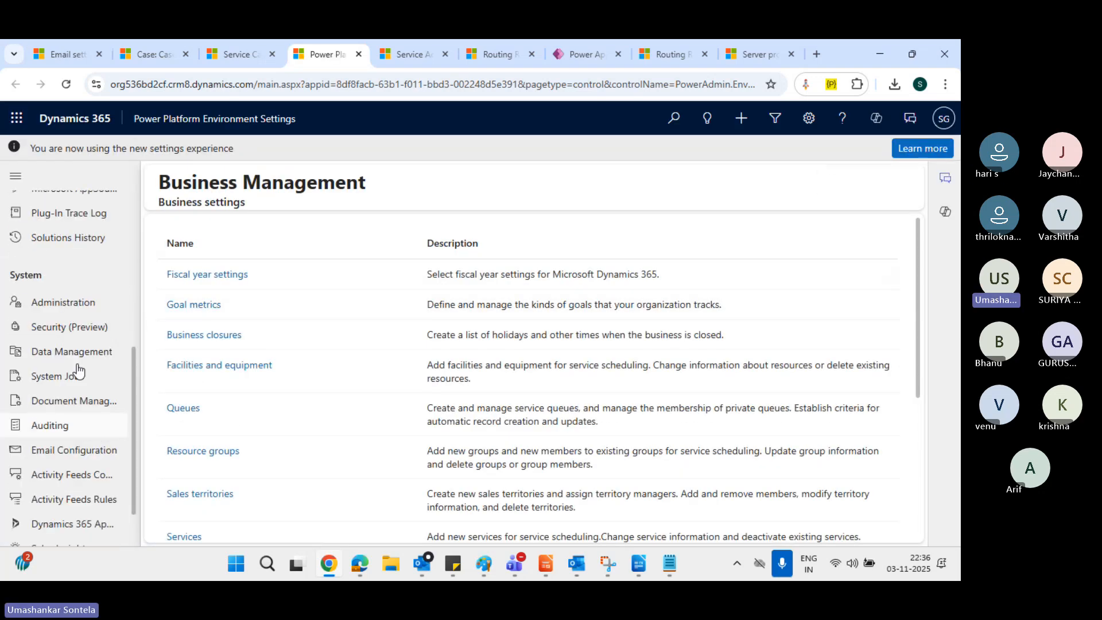
scroll(79, 370, up, 5)
scroll(79, 371, down, 6)
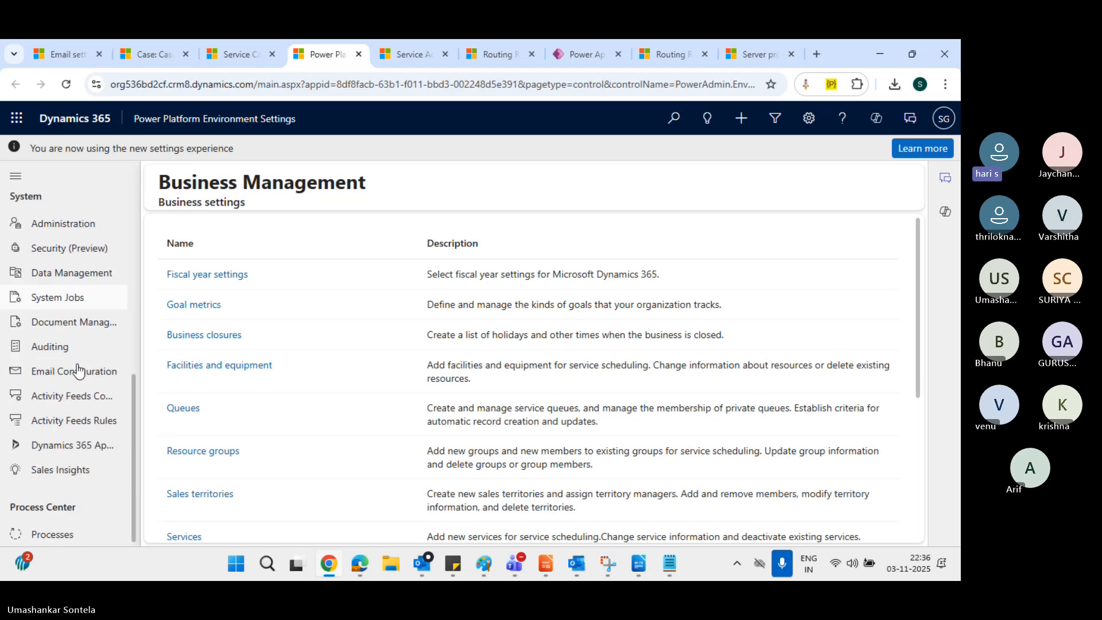
scroll(79, 370, up, 10)
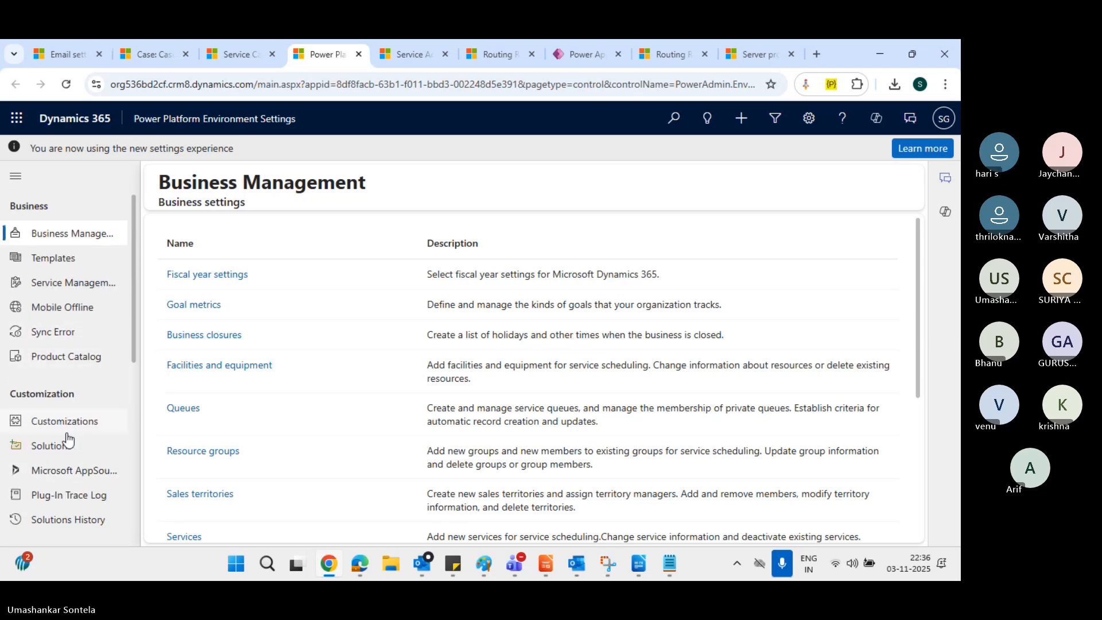
scroll(69, 438, down, 3)
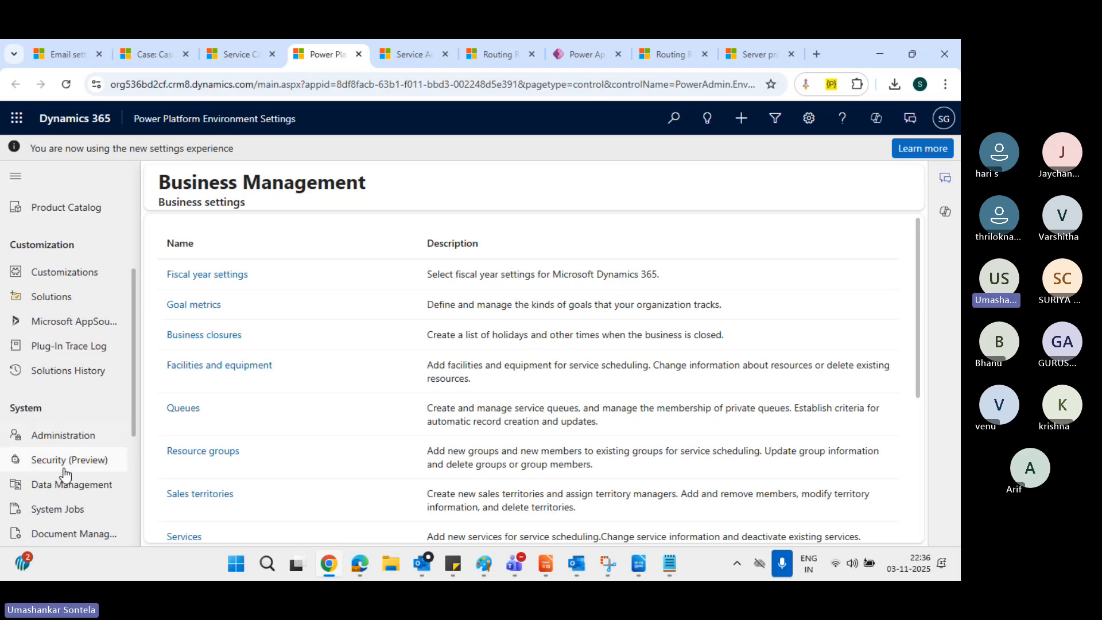
click(65, 468)
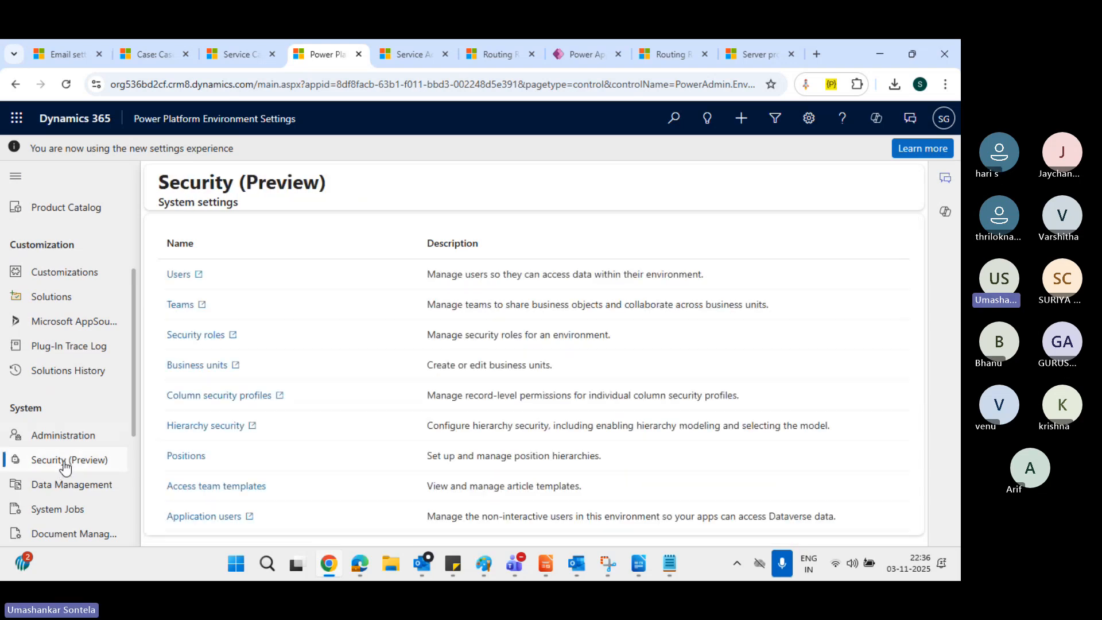
click(187, 279)
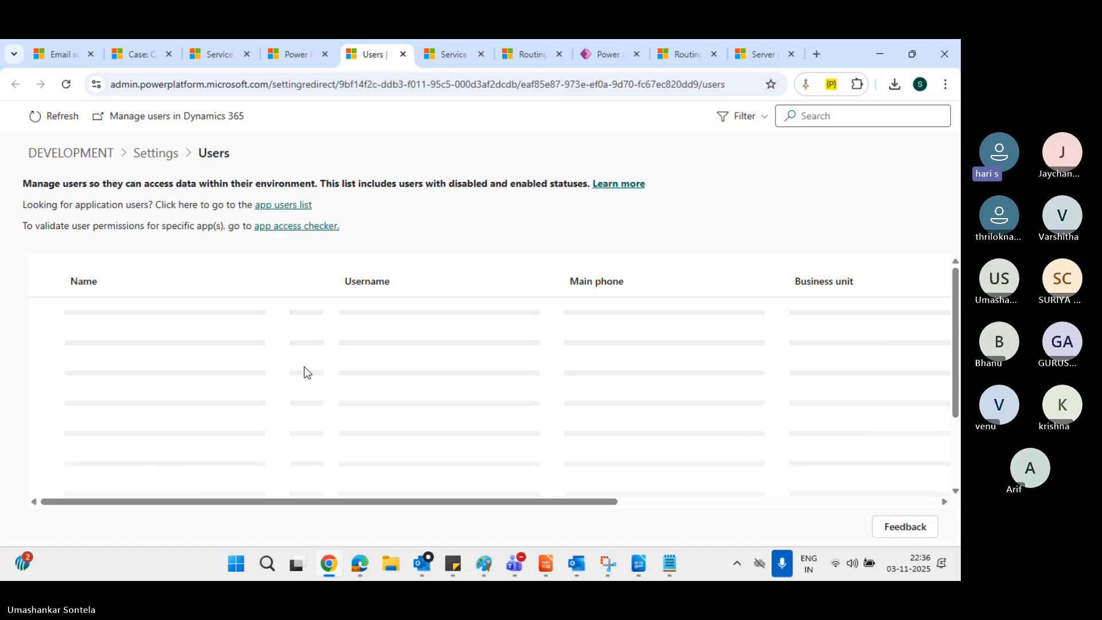
Search the Users list by the user's name, then review that user's details summary and available row actions
click(833, 118)
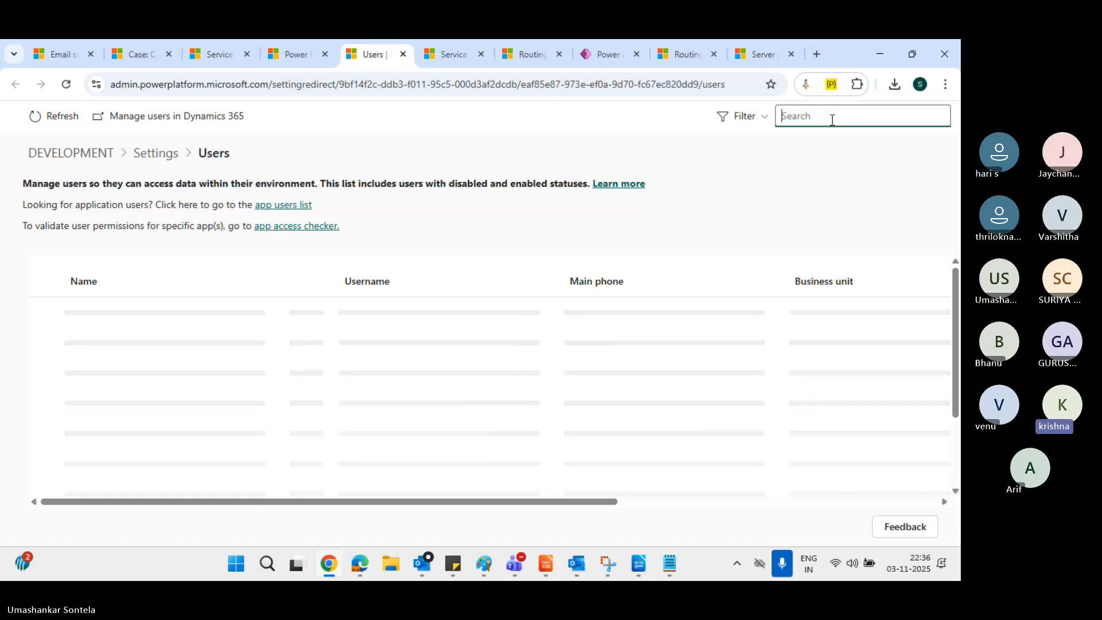
text(s g)
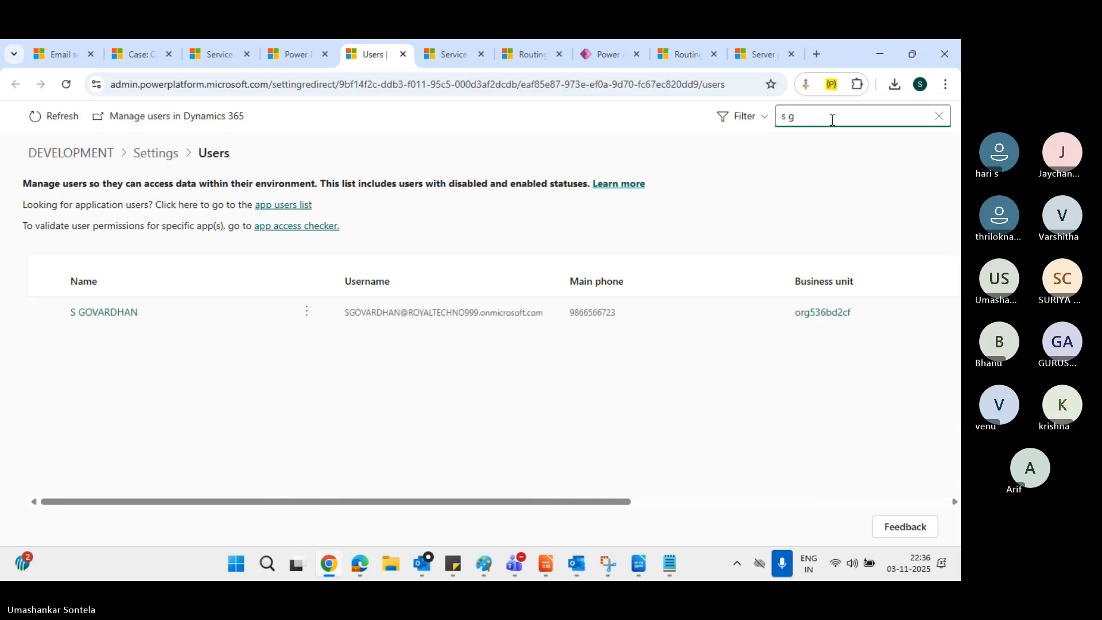
click(111, 312)
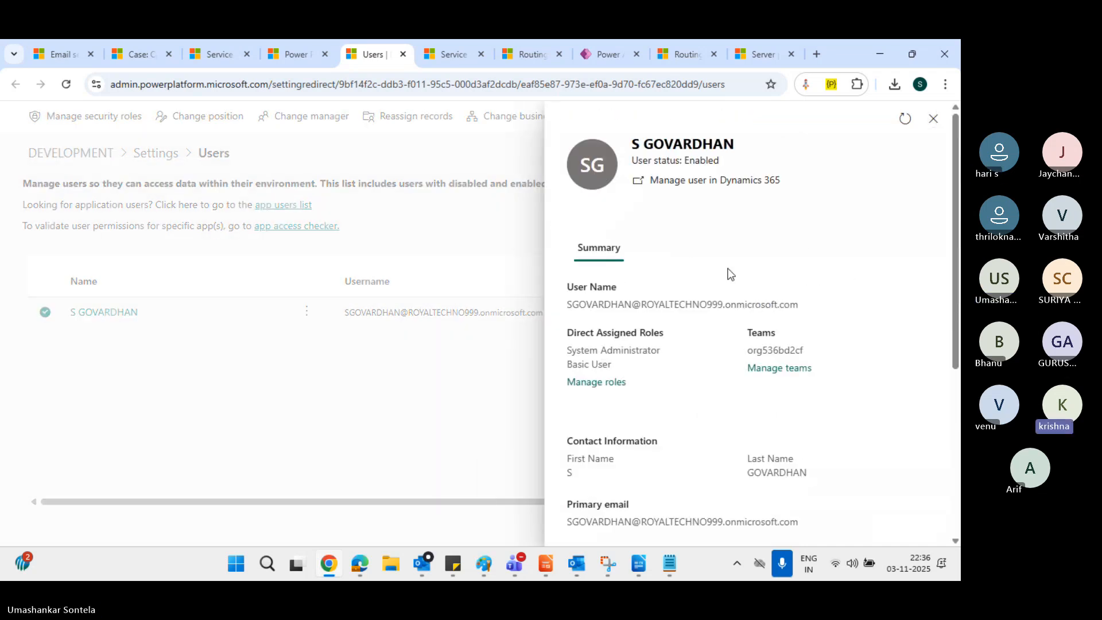
scroll(861, 253, down, 5)
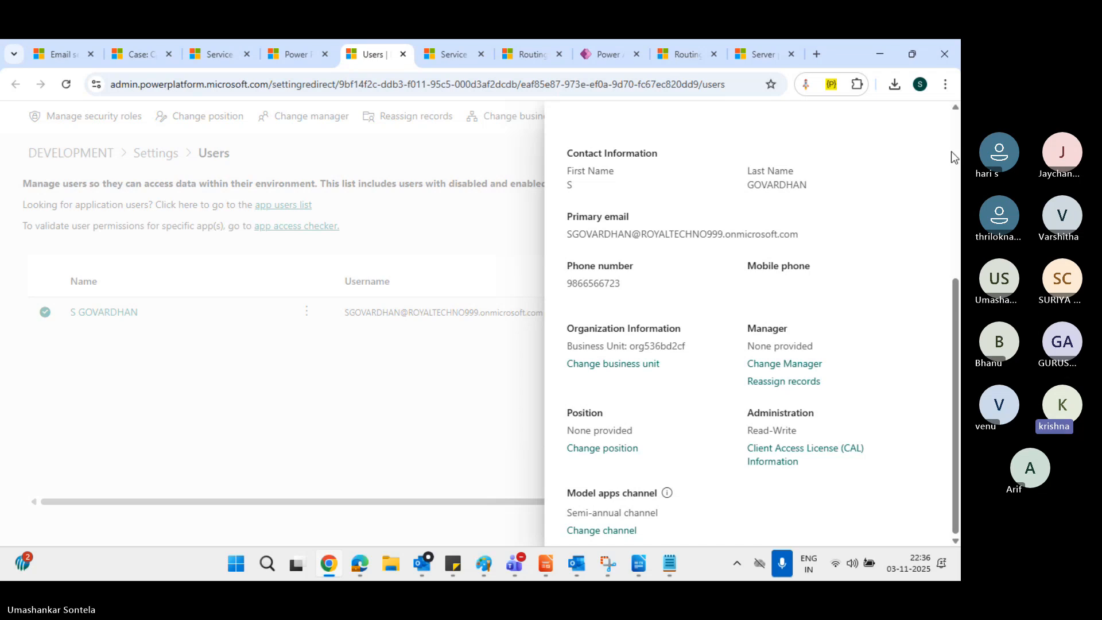
scroll(897, 236, up, 5)
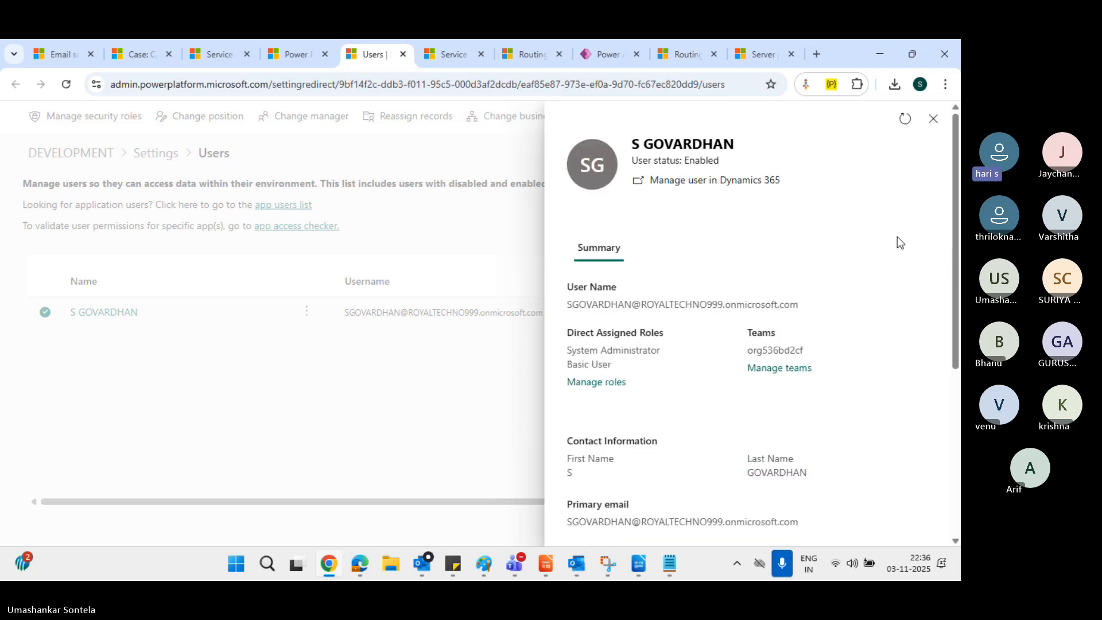
click(934, 119)
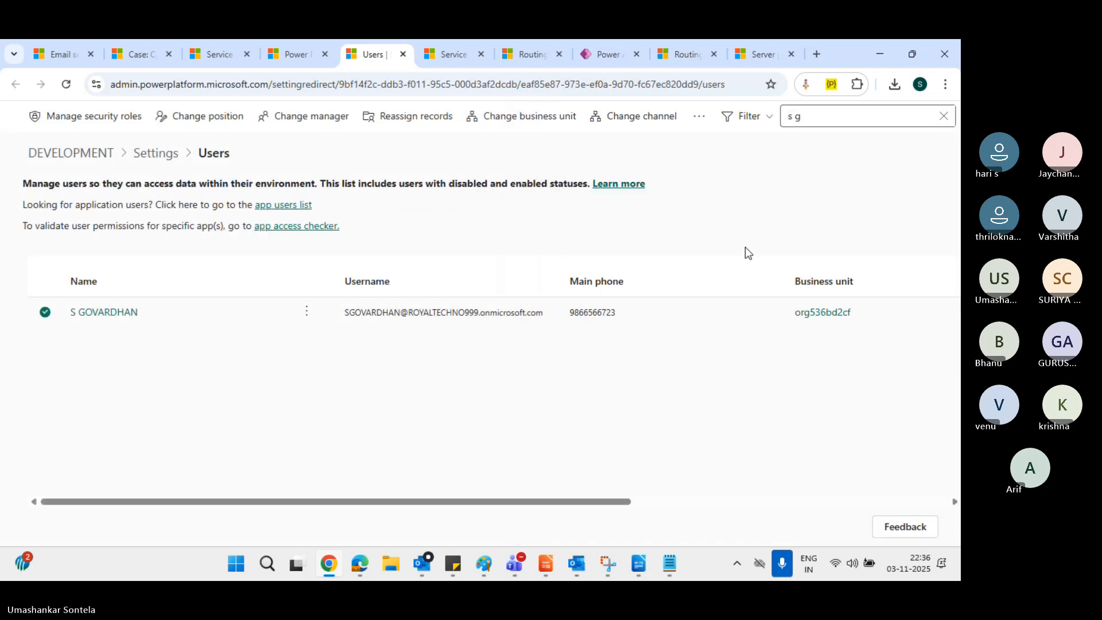
click(308, 313)
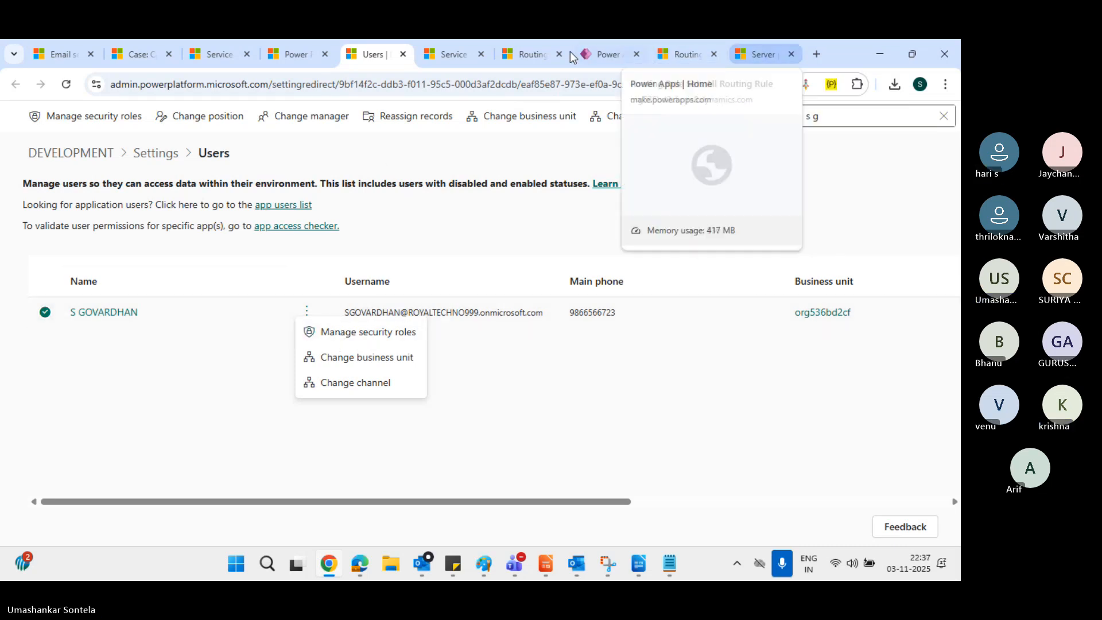
click(457, 54)
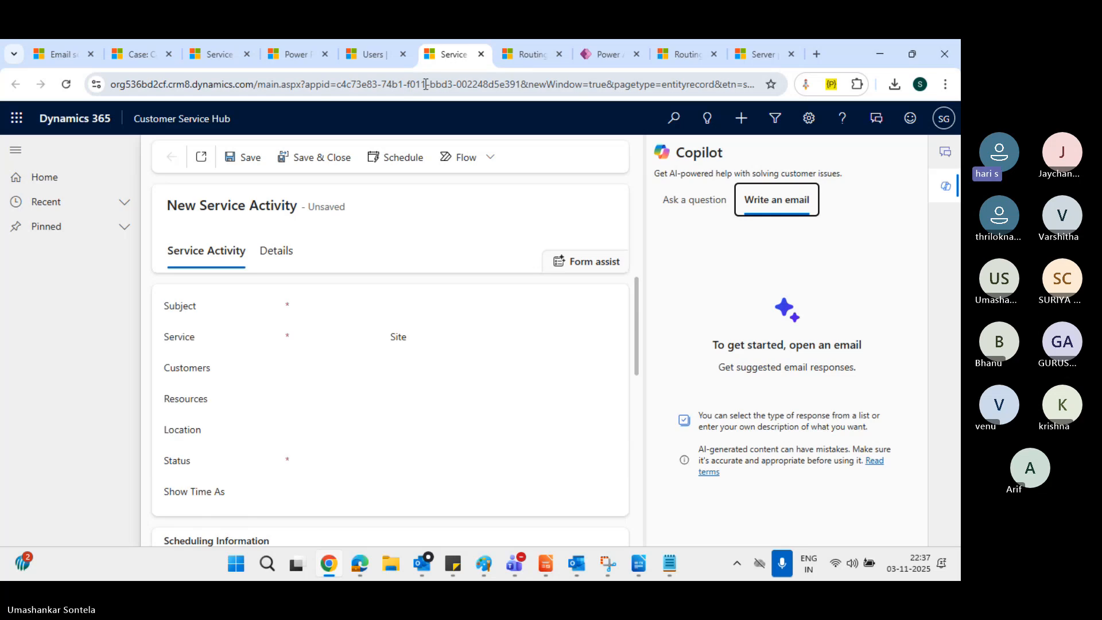
click(528, 56)
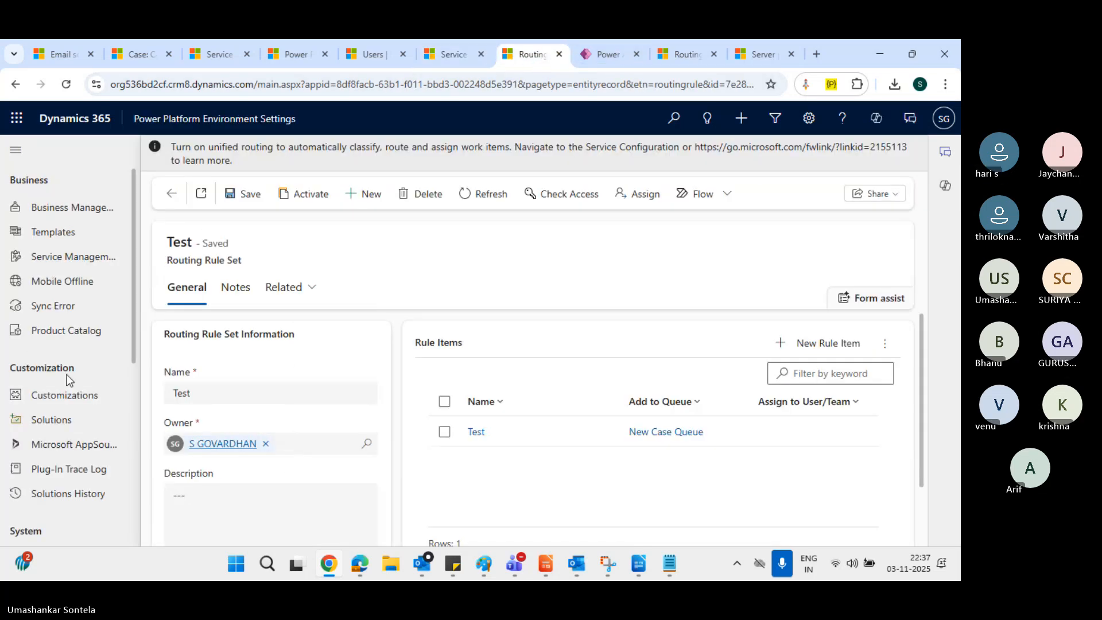
scroll(68, 374, down, 2)
scroll(68, 375, down, 1)
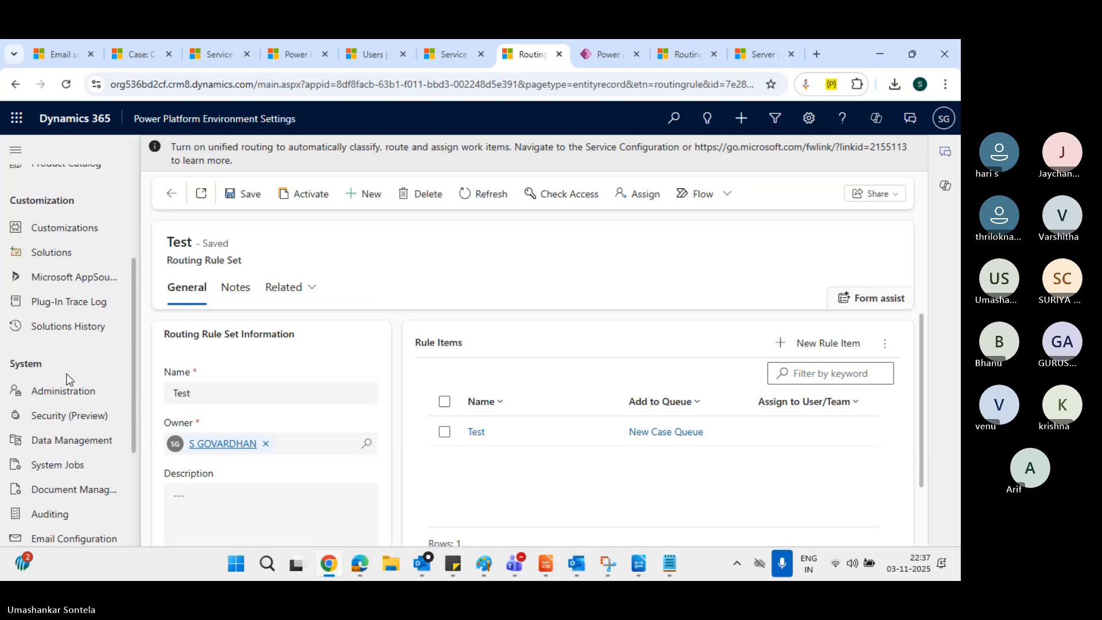
Return to the Users list and open the found user's full record for management in Dynamics 365
click(373, 53)
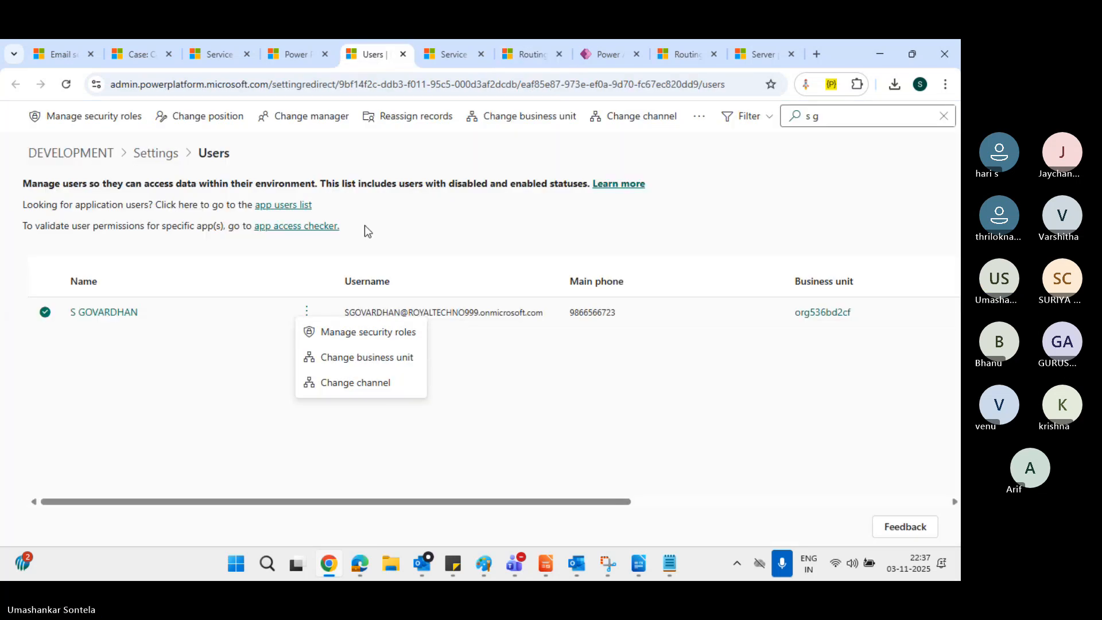
click(114, 316)
click(113, 313)
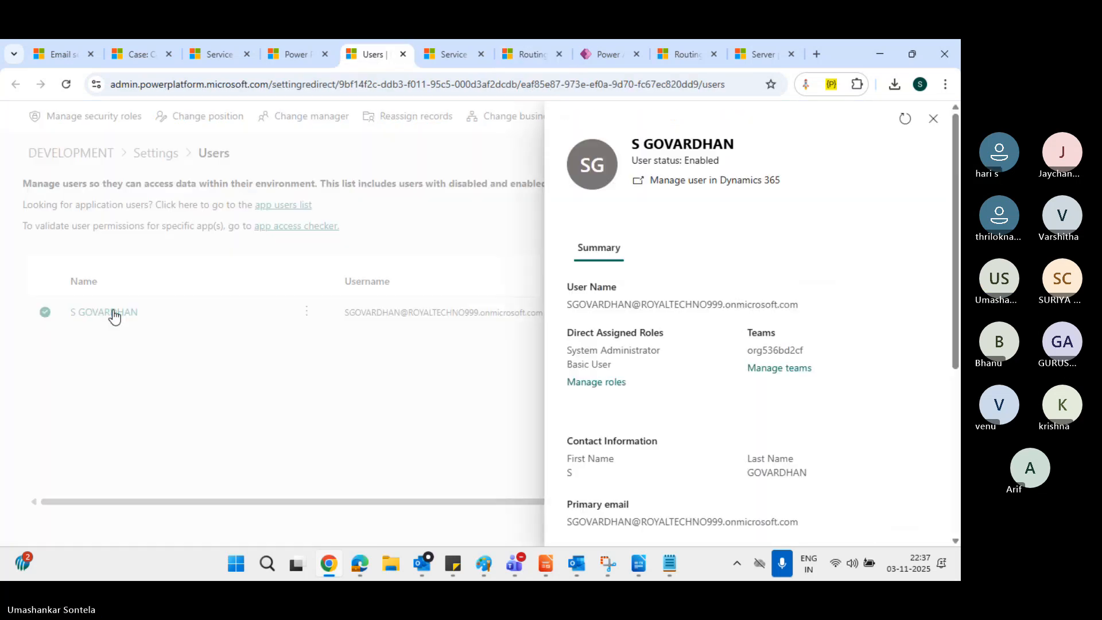
click(681, 181)
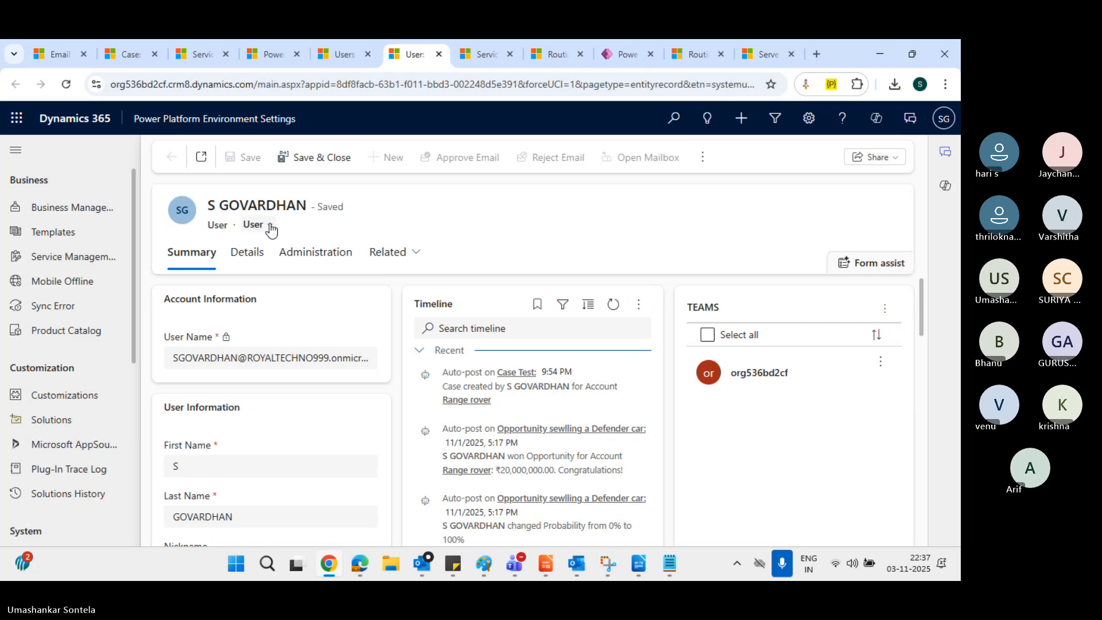
Examine the additional commands available for the user record
click(700, 158)
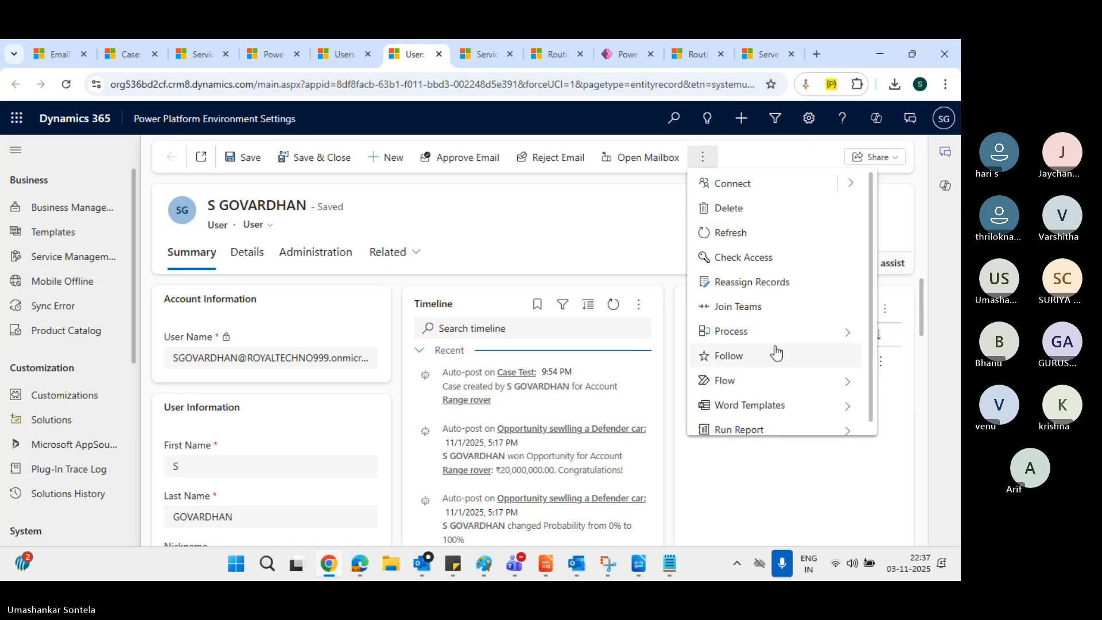
scroll(776, 352, down, 1)
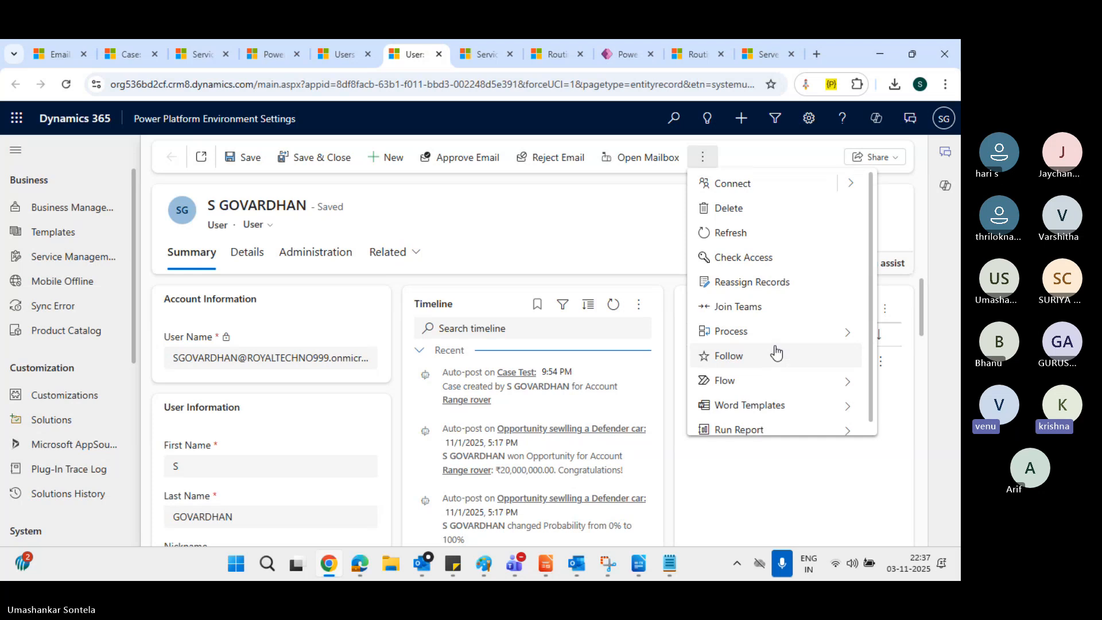
click(570, 246)
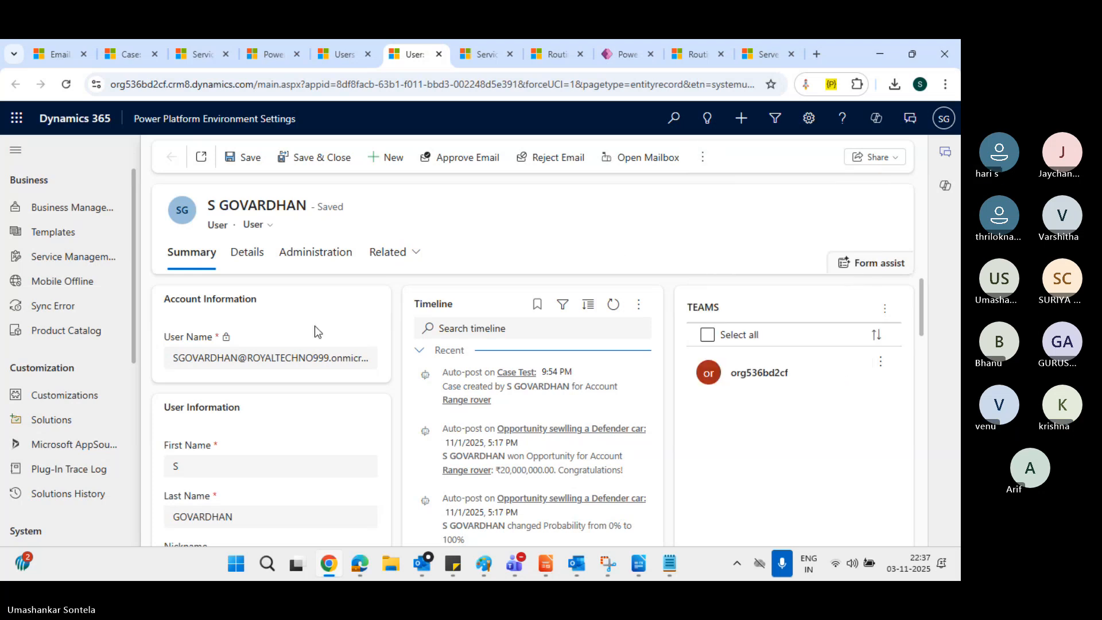
Examine the related record types available for the user record, through to the related background processes
click(417, 261)
scroll(474, 411, down, 3)
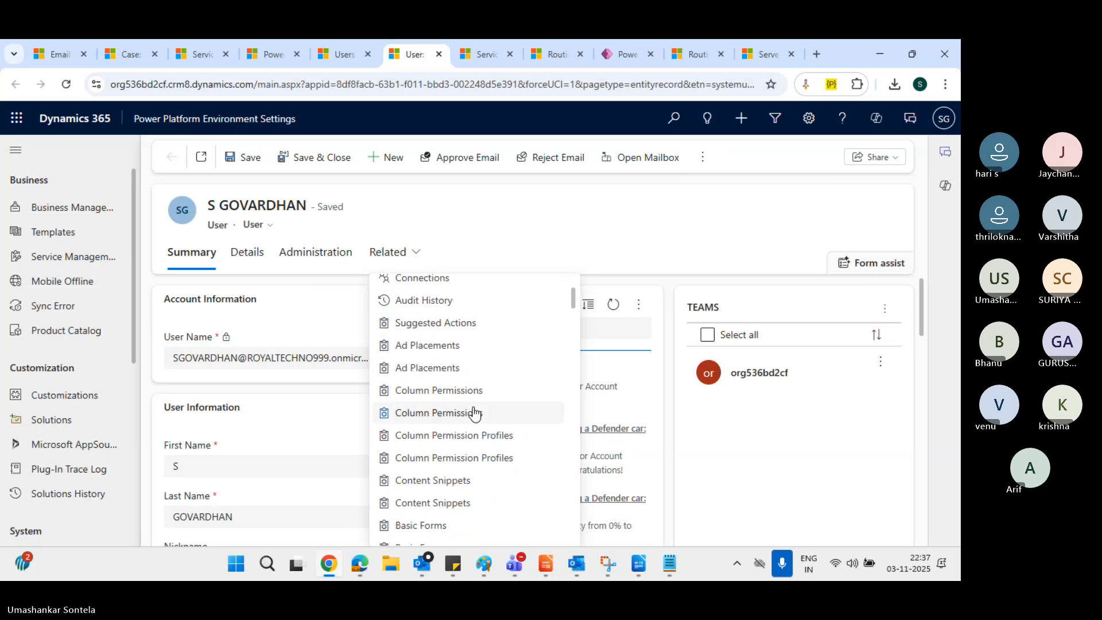
scroll(474, 411, down, 10)
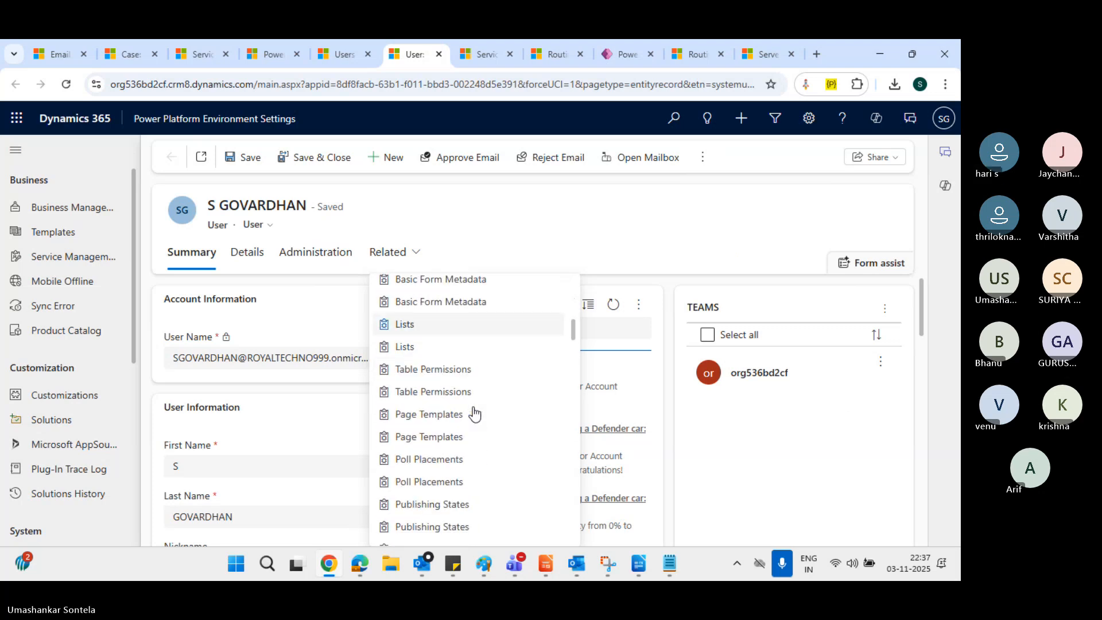
scroll(475, 412, down, 12)
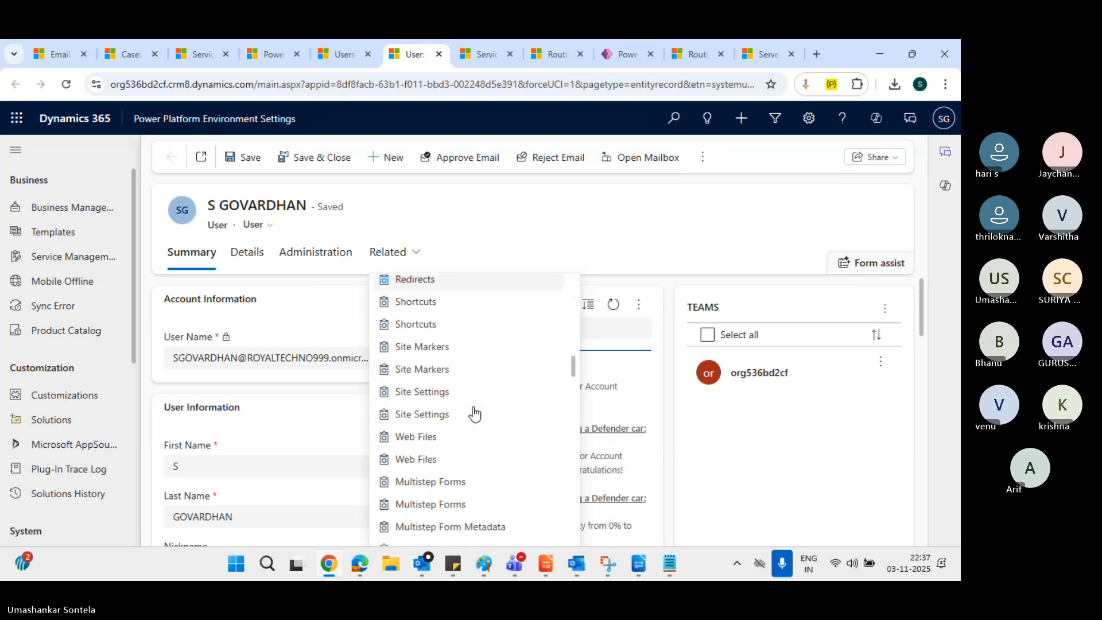
scroll(474, 412, down, 2)
scroll(474, 412, up, 20)
scroll(474, 412, down, 5)
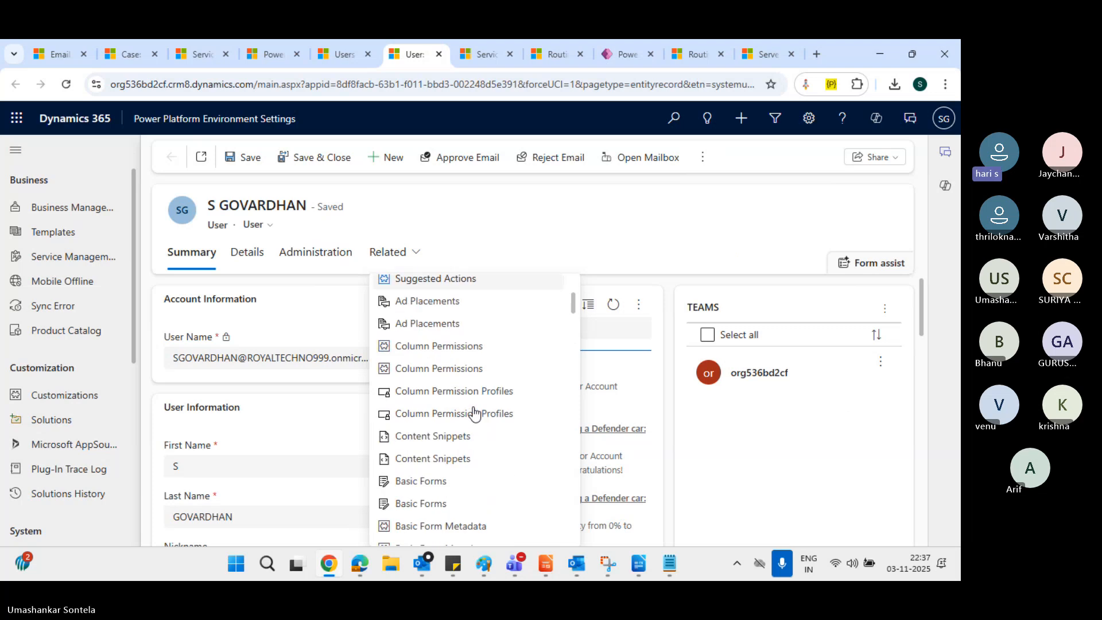
scroll(474, 412, down, 4)
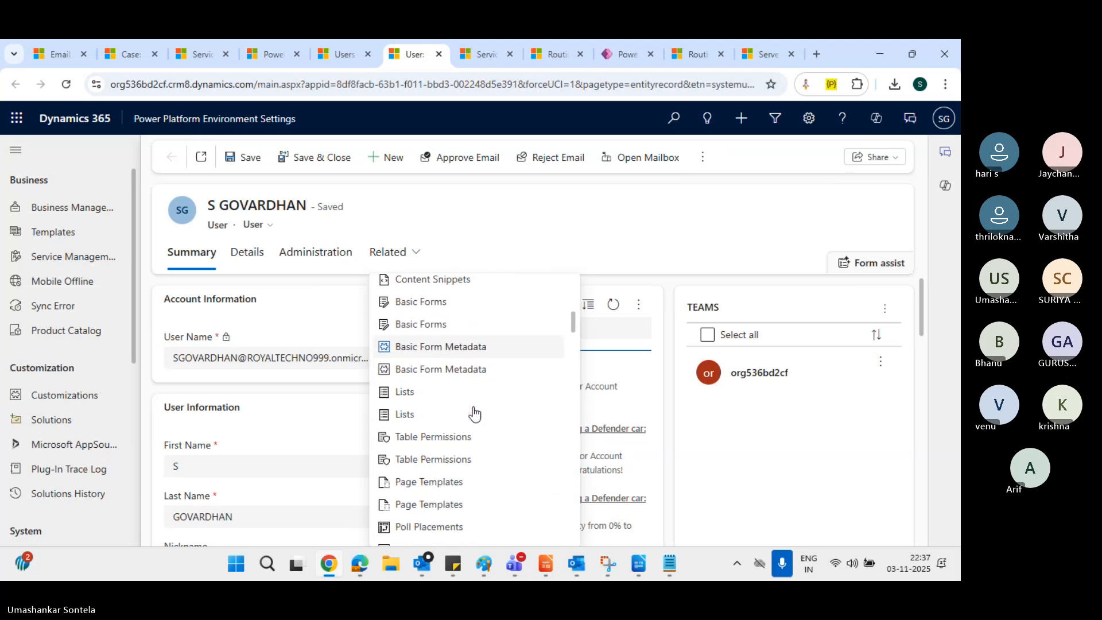
scroll(474, 412, down, 2)
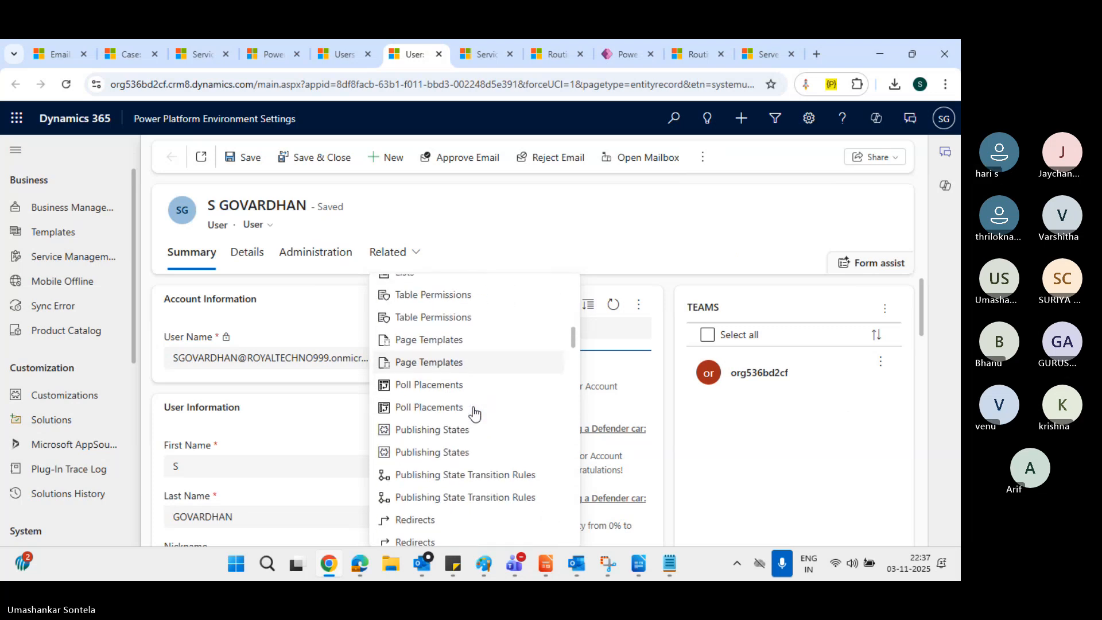
scroll(474, 413, down, 8)
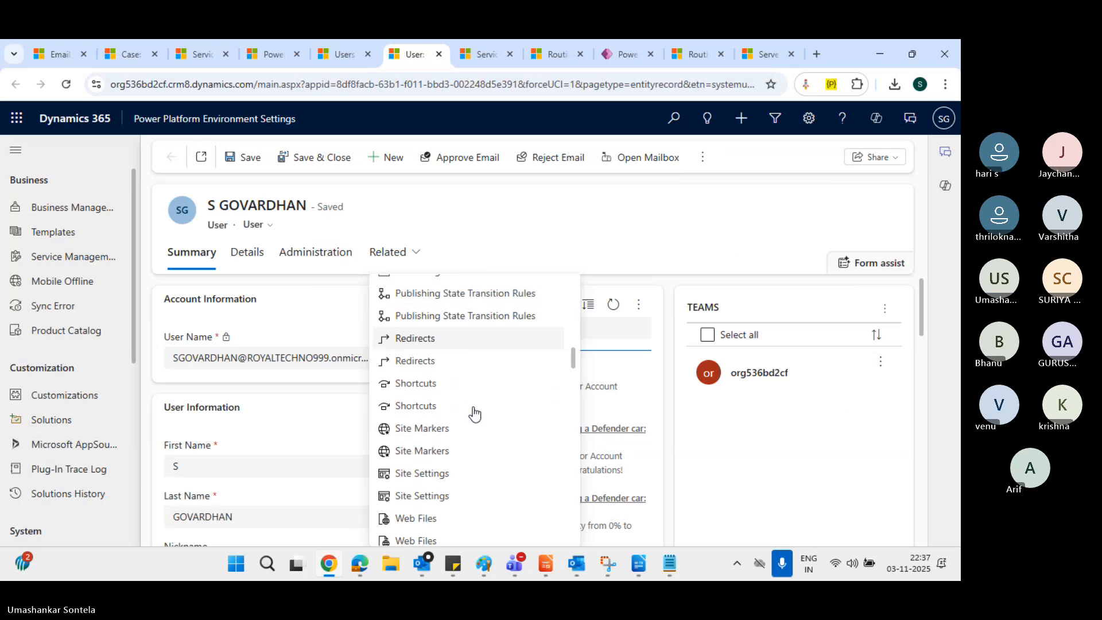
scroll(475, 412, down, 4)
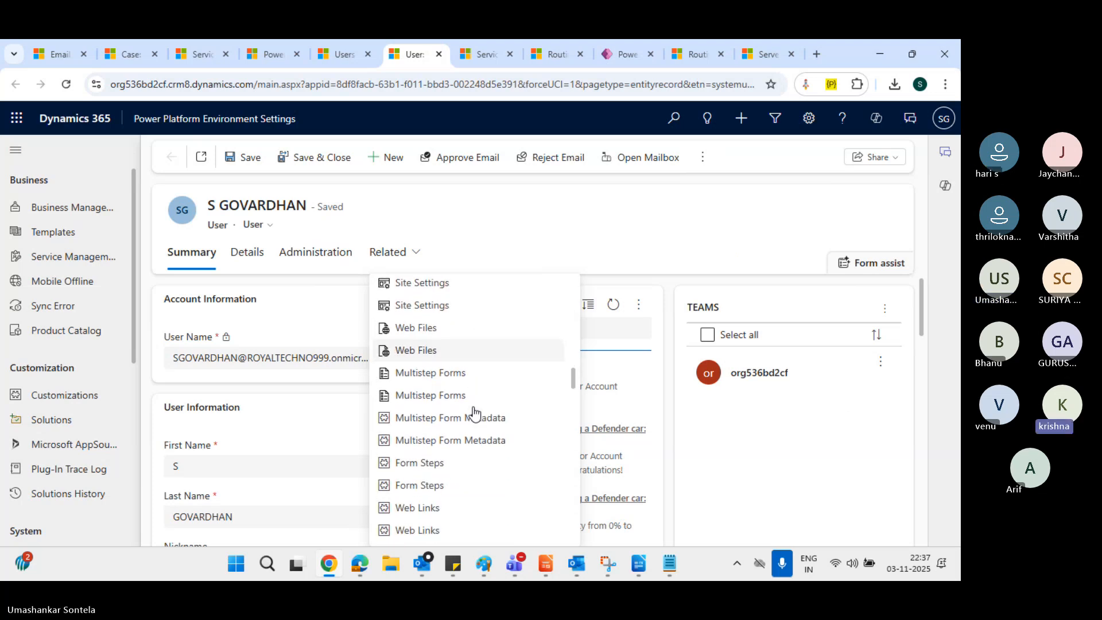
scroll(474, 412, down, 7)
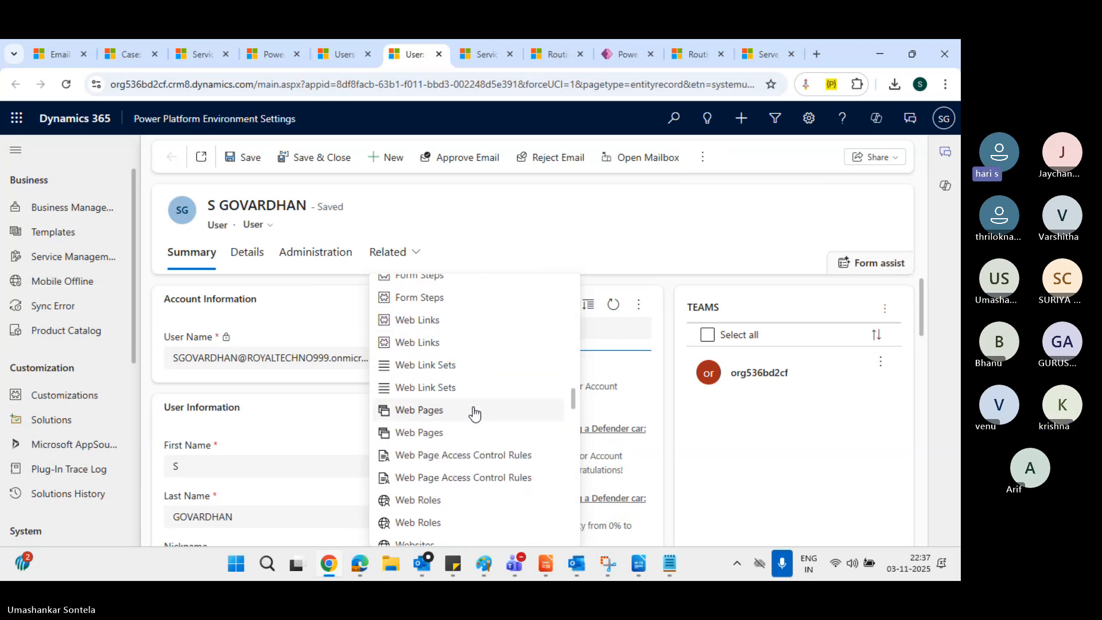
scroll(474, 412, down, 11)
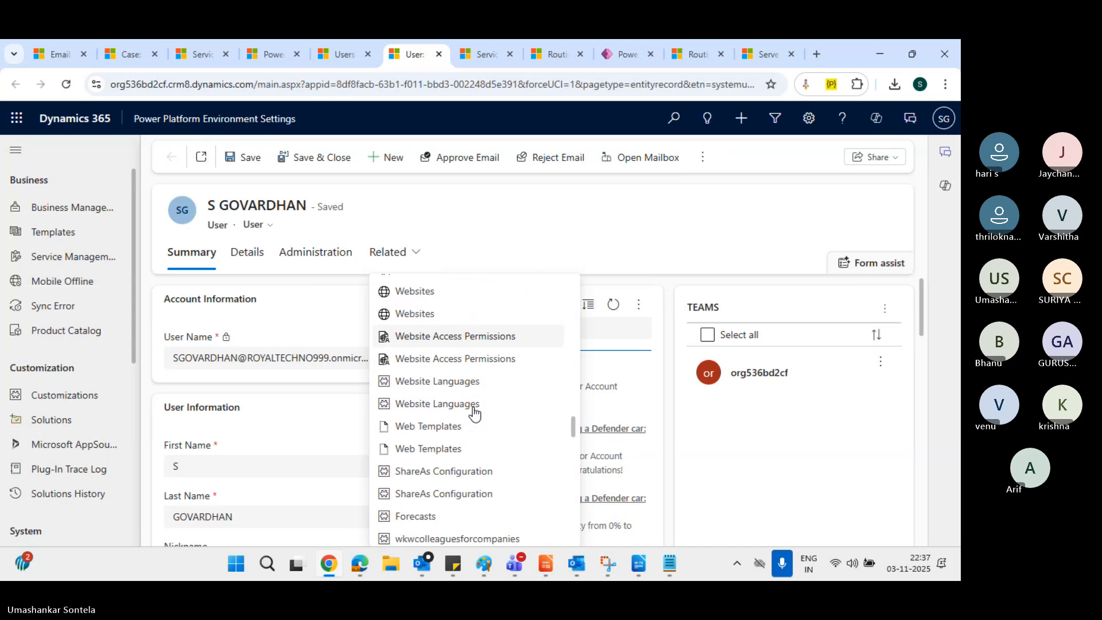
scroll(474, 413, down, 8)
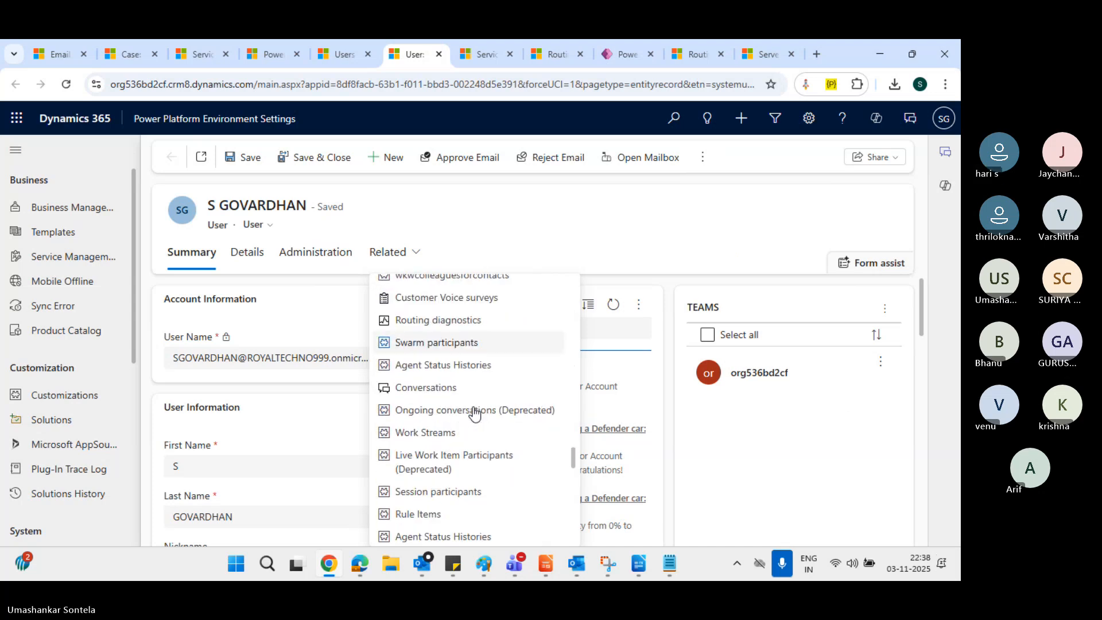
scroll(474, 412, down, 13)
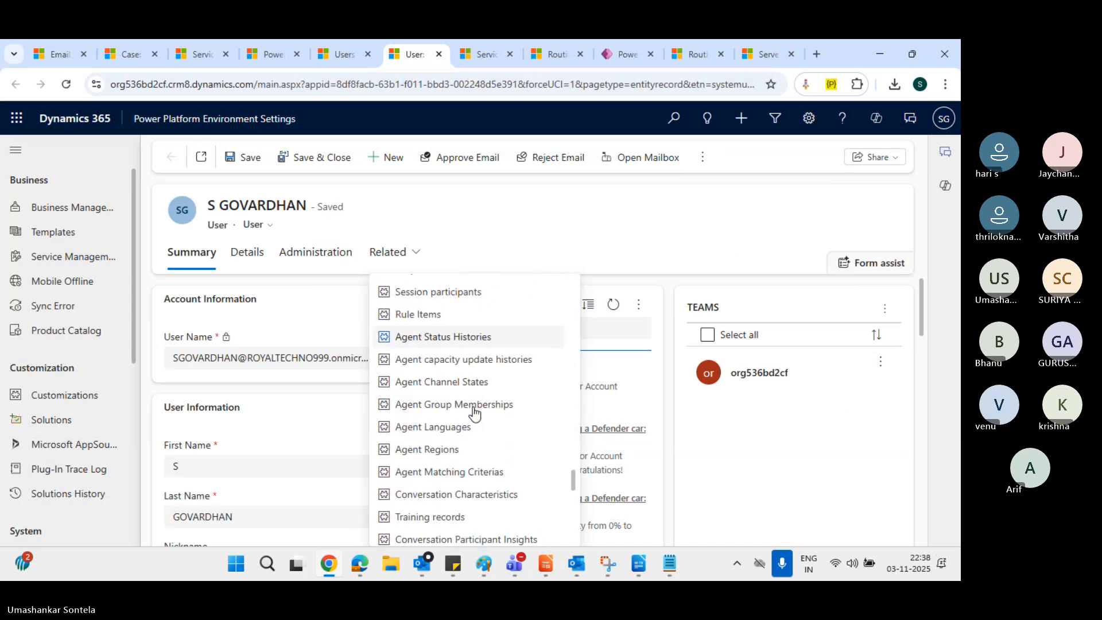
scroll(474, 412, down, 10)
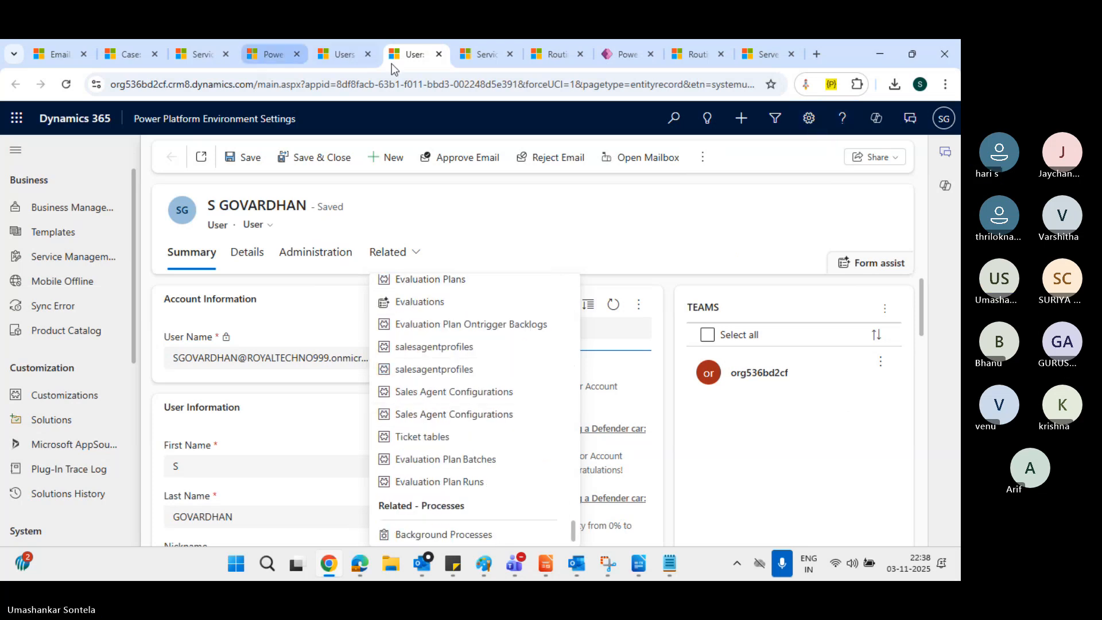
Switch to Power Apps and open the advanced settings of the DEVELOPMENT environment
click(622, 57)
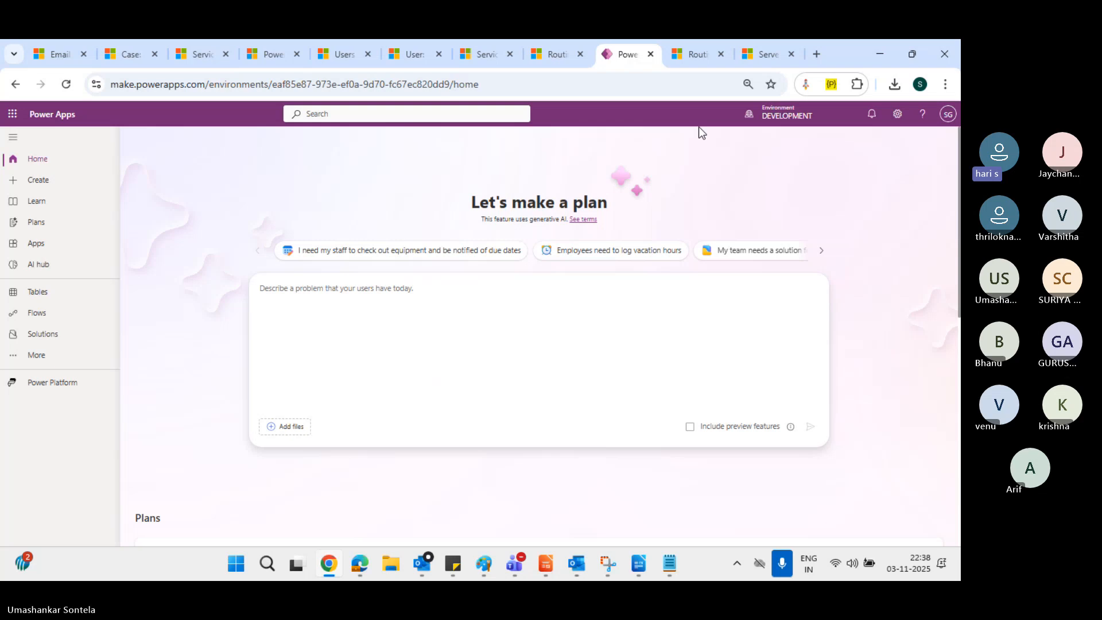
click(899, 116)
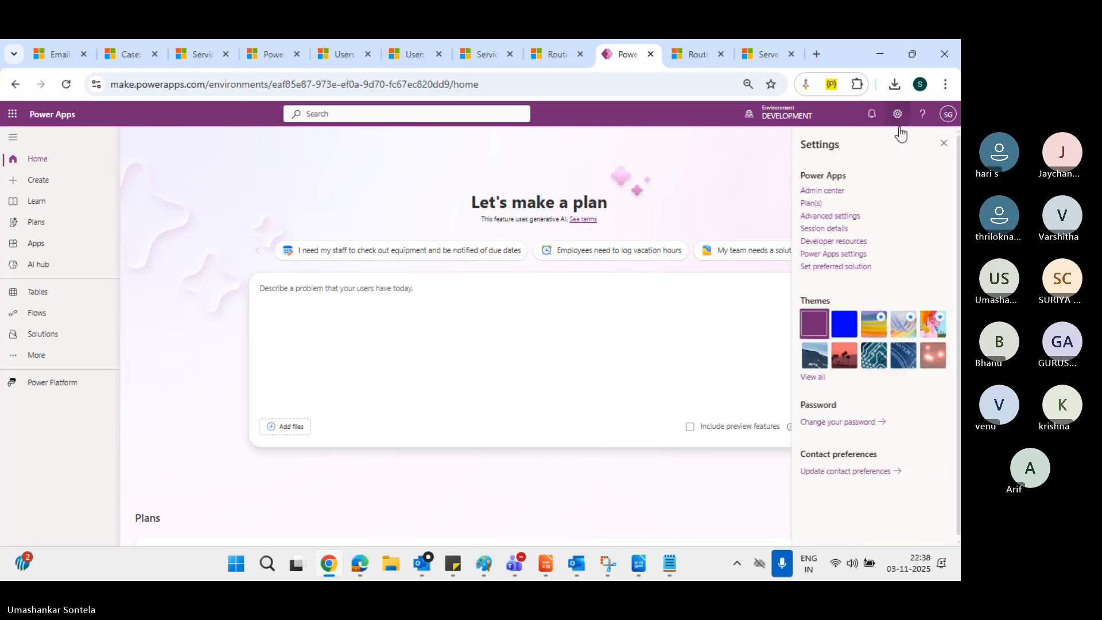
click(828, 217)
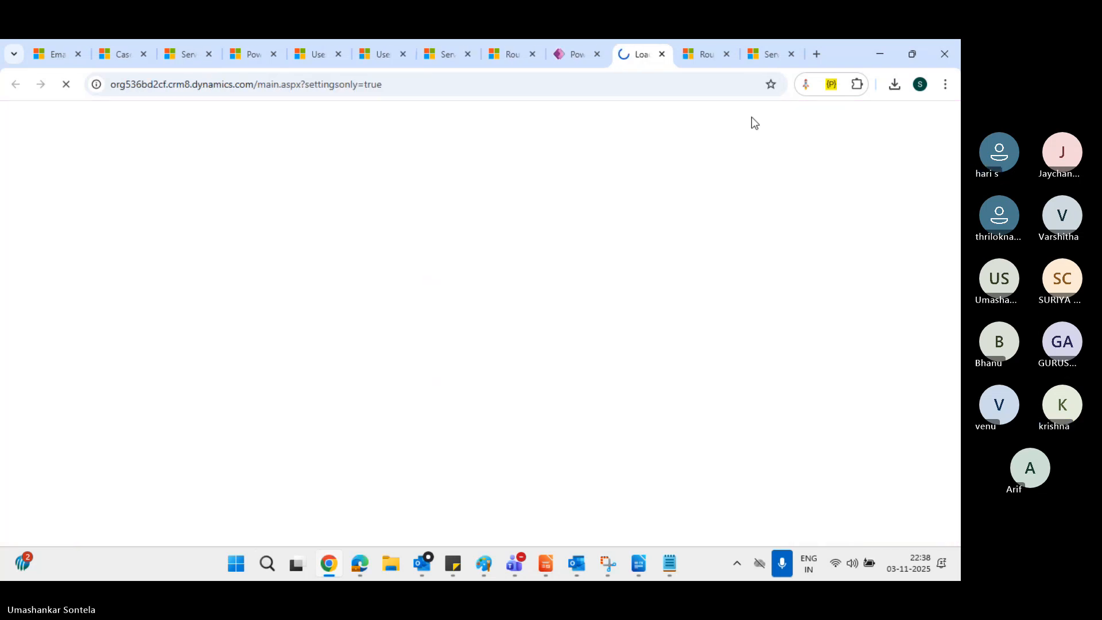
Return to the Routing Rule Sets page, open Users from the Security settings, and show the Enabled Users view
click(699, 57)
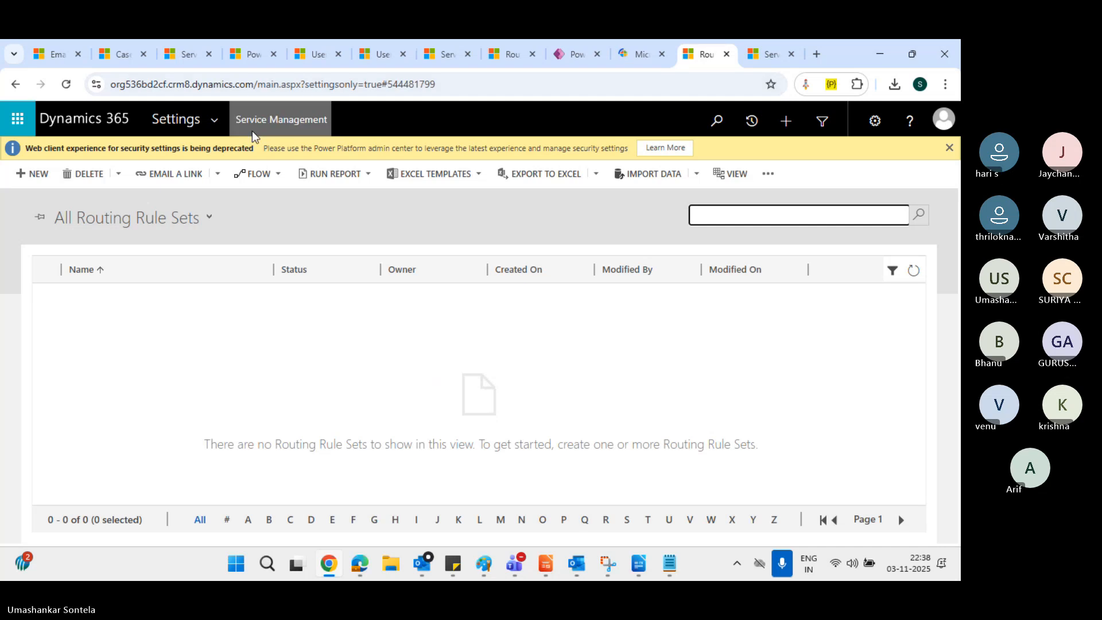
click(217, 130)
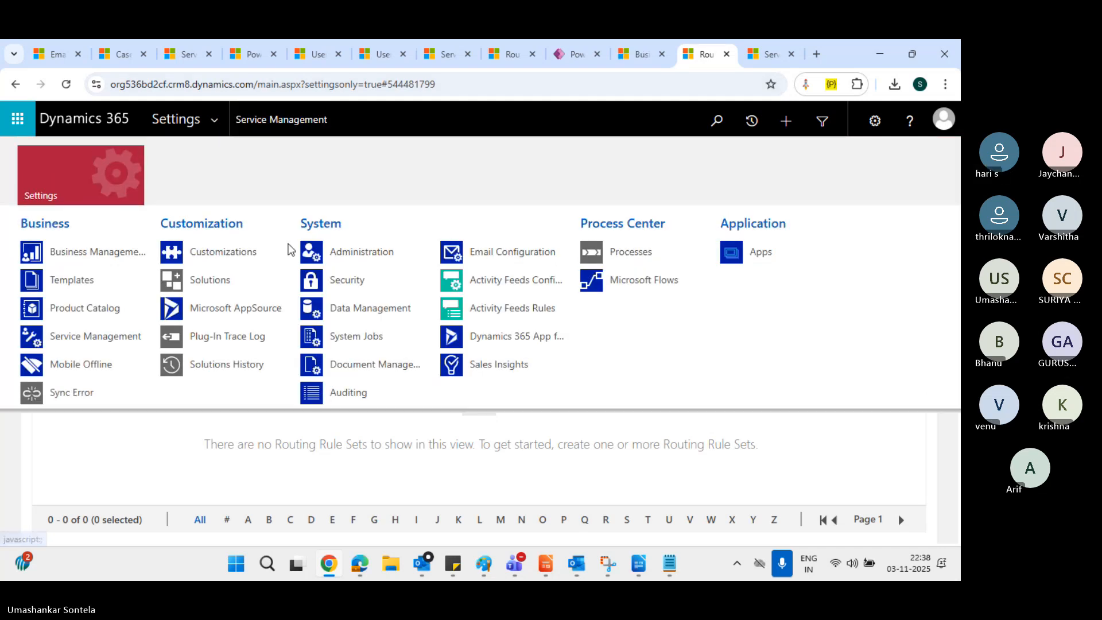
click(351, 280)
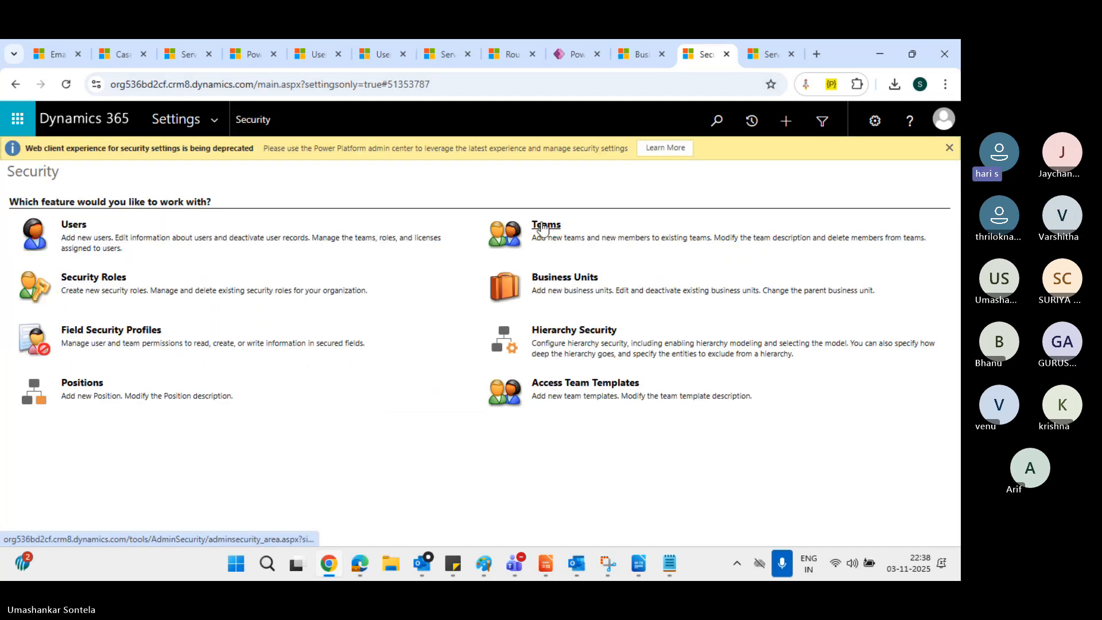
click(85, 229)
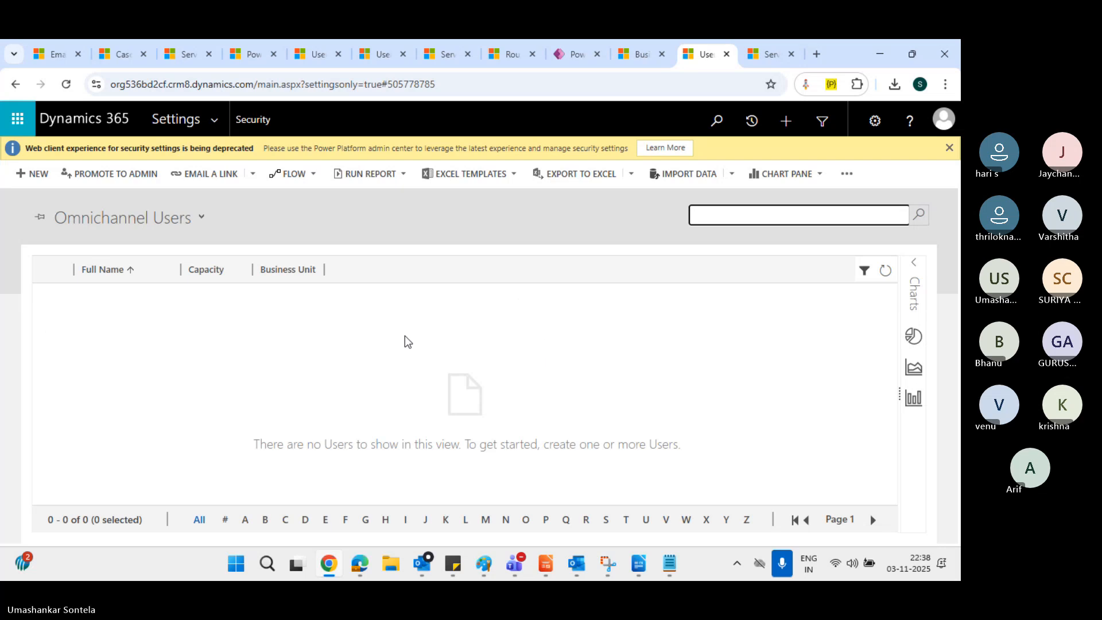
click(172, 221)
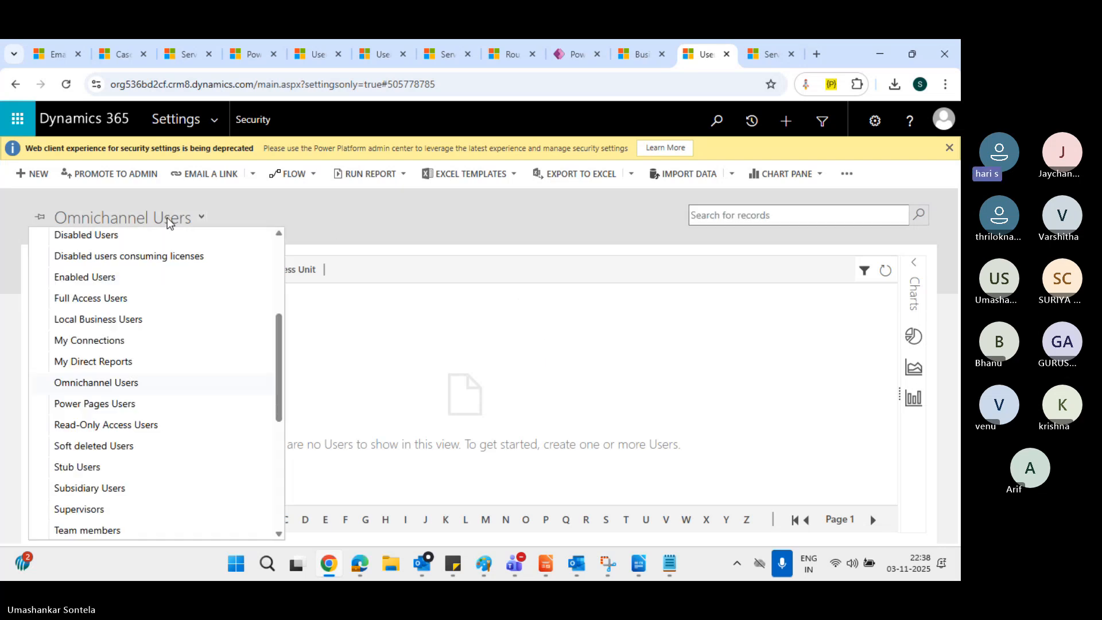
click(125, 278)
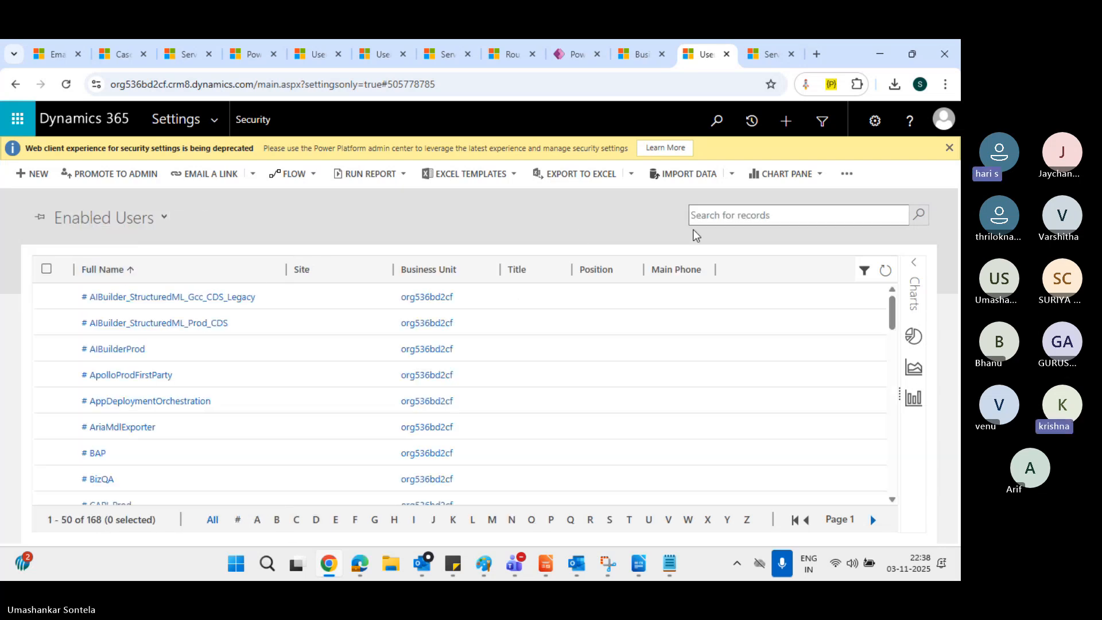
click(713, 217)
text(g)
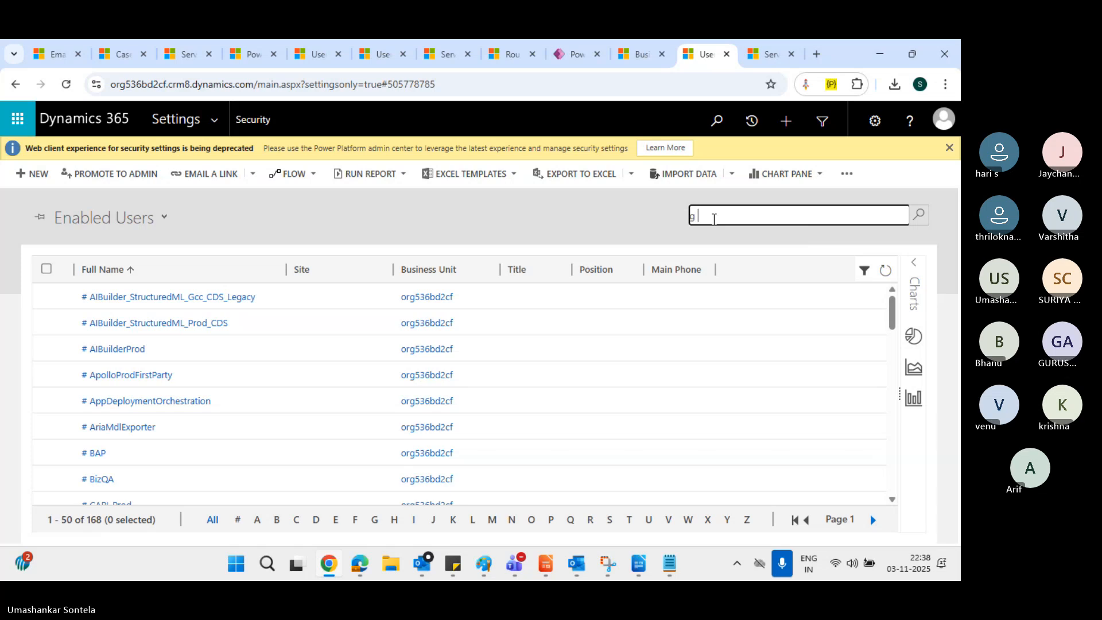
text( s)
key(Return)
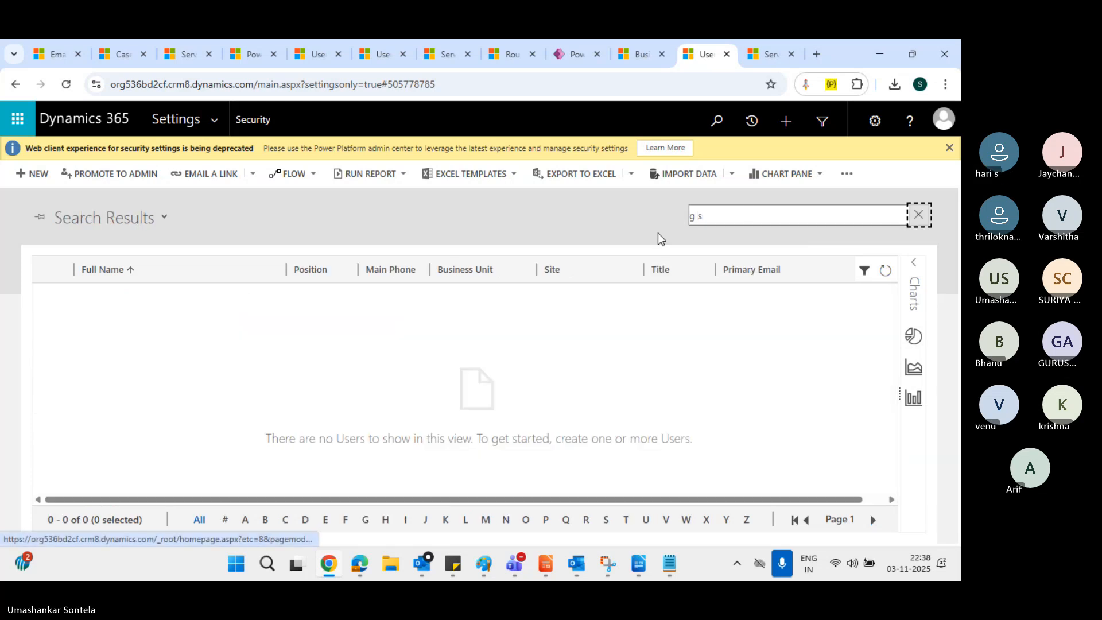
Search the users by the user's first initial and start of the surname, then open the matching record's Work Hours
drag(748, 213, 550, 226)
key(BackSpace)
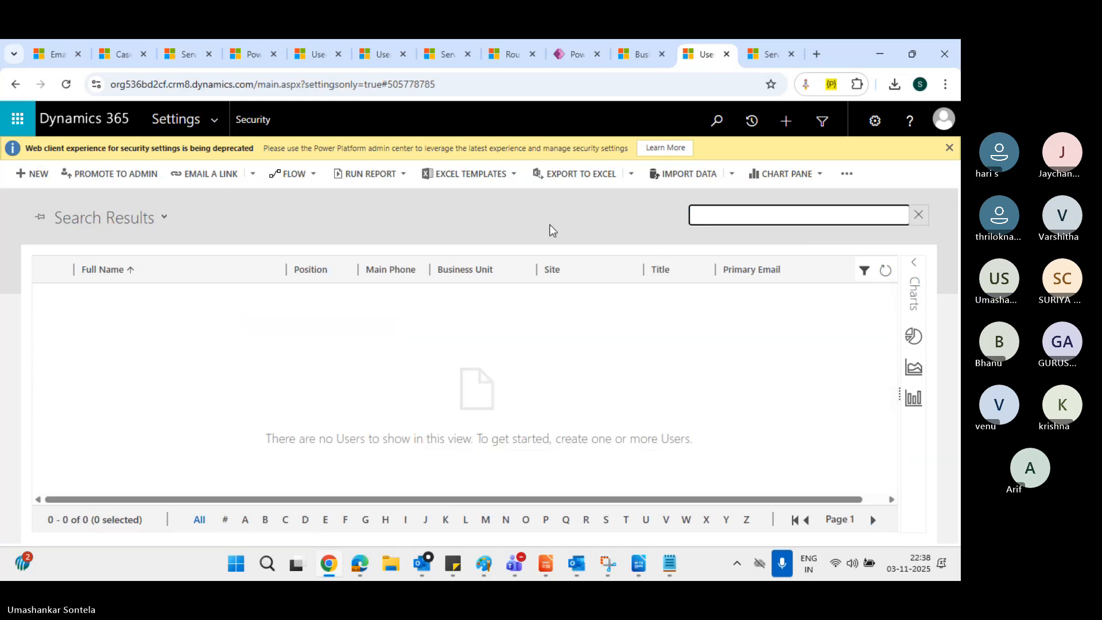
text(s g)
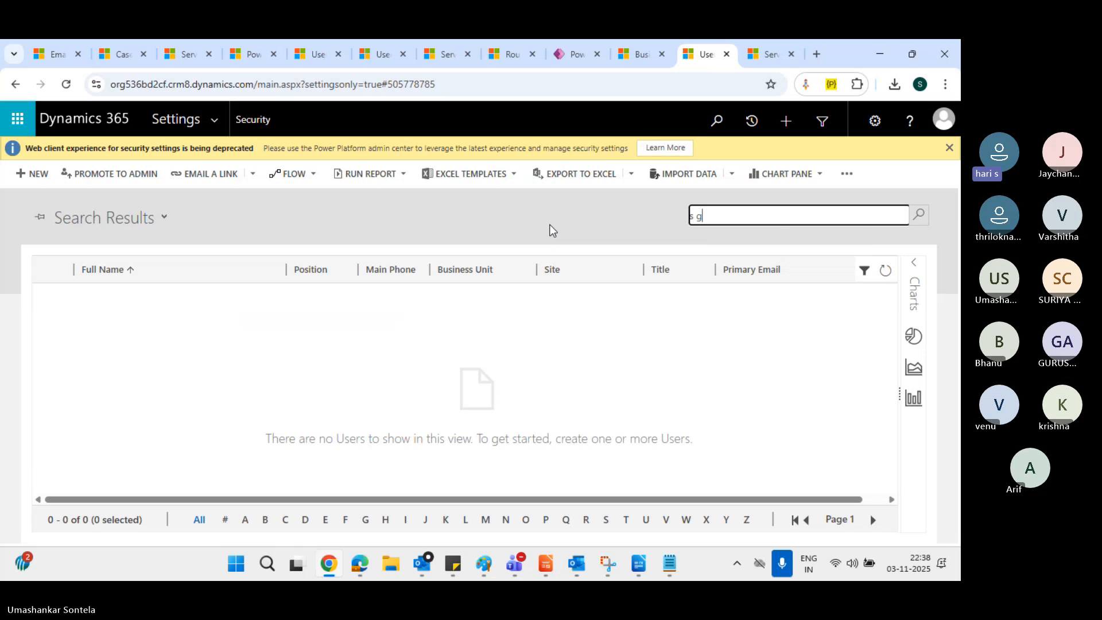
key(Return)
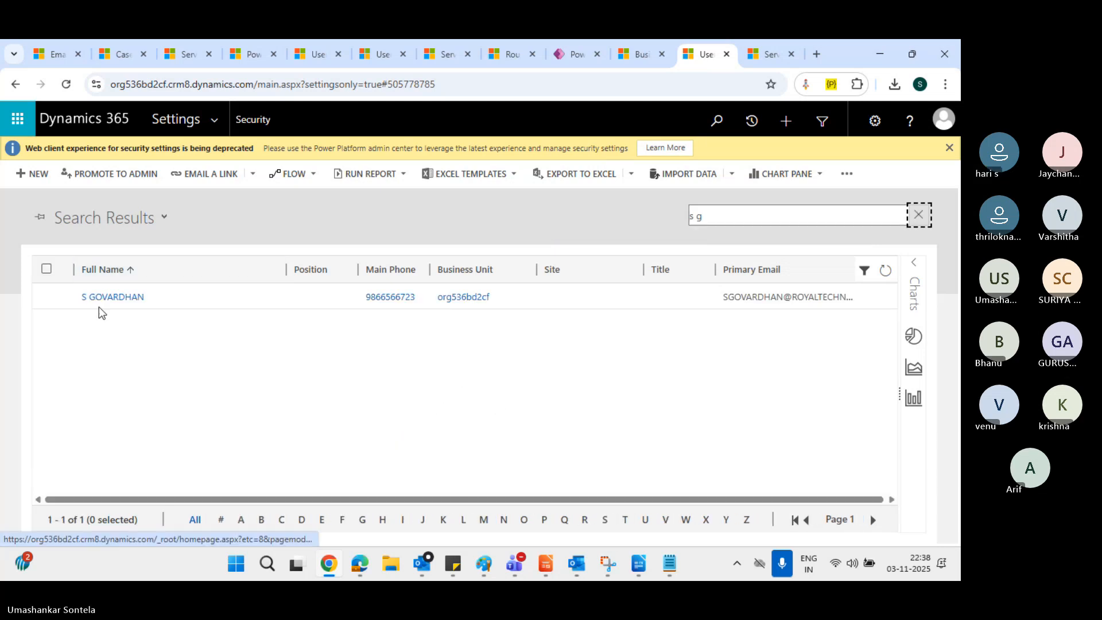
click(111, 299)
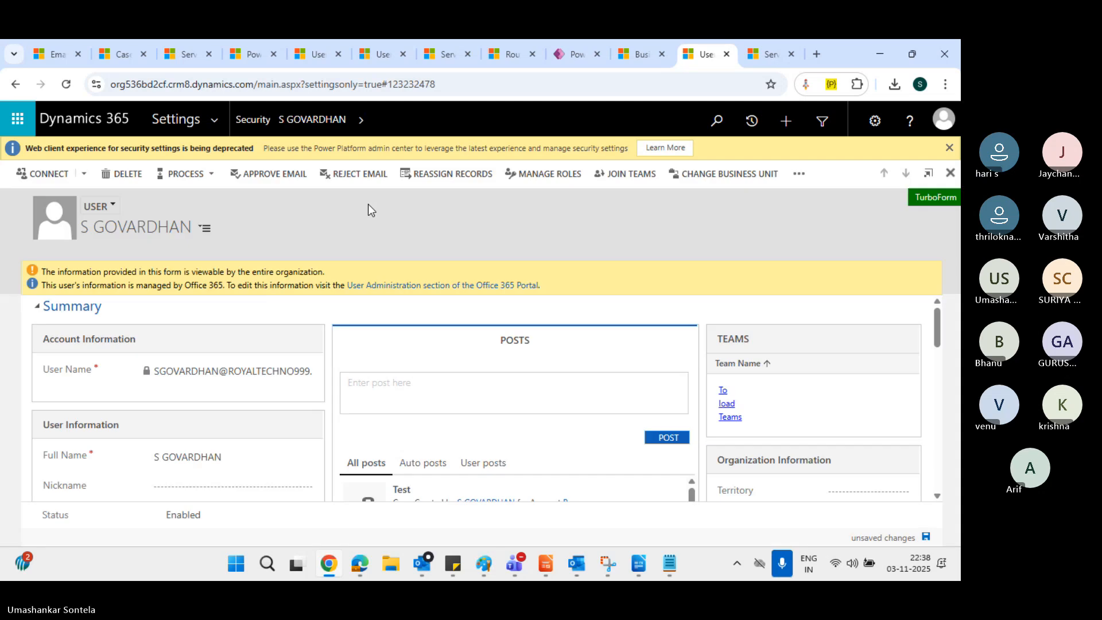
click(362, 120)
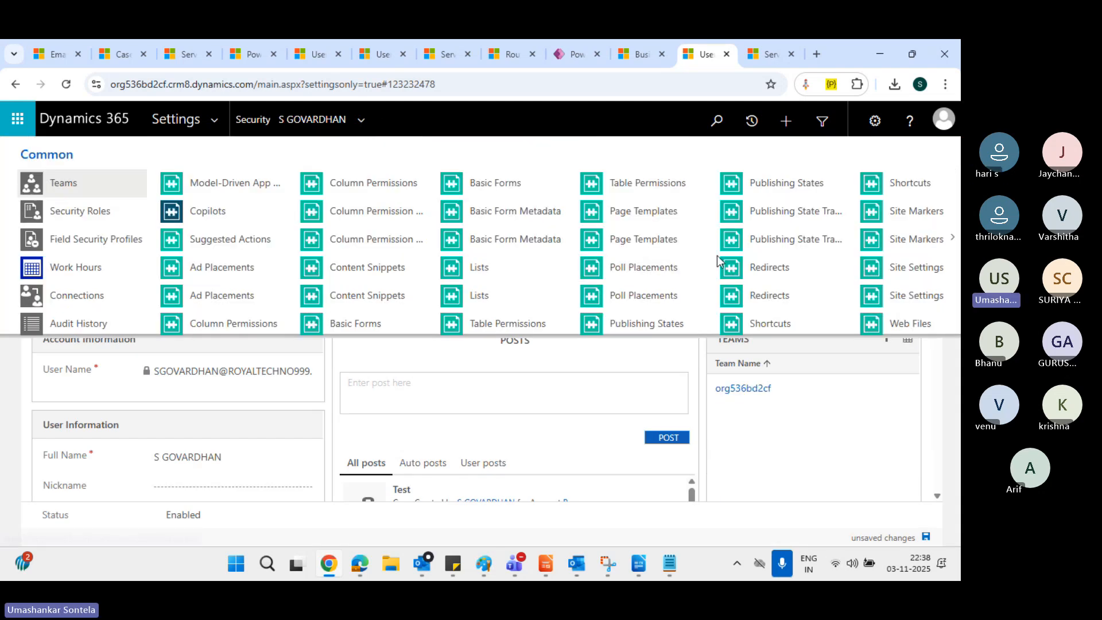
click(75, 268)
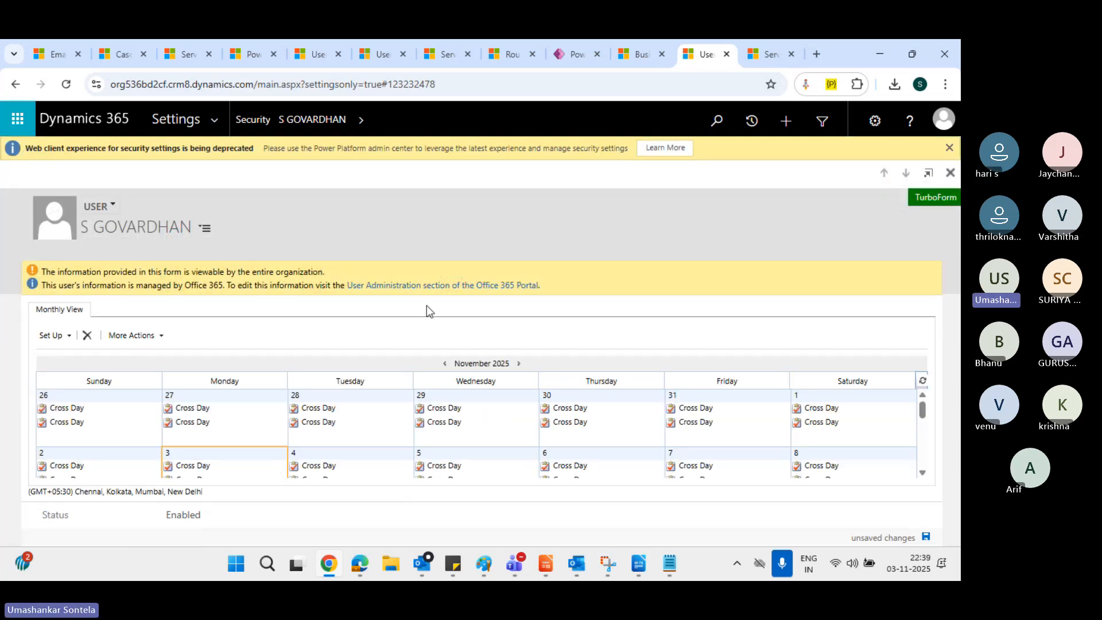
Review the schedule editing scopes for the 10/27/2025 work hours, cancel without editing, and look through the November 2025 calendar
click(195, 411)
double_click(195, 411)
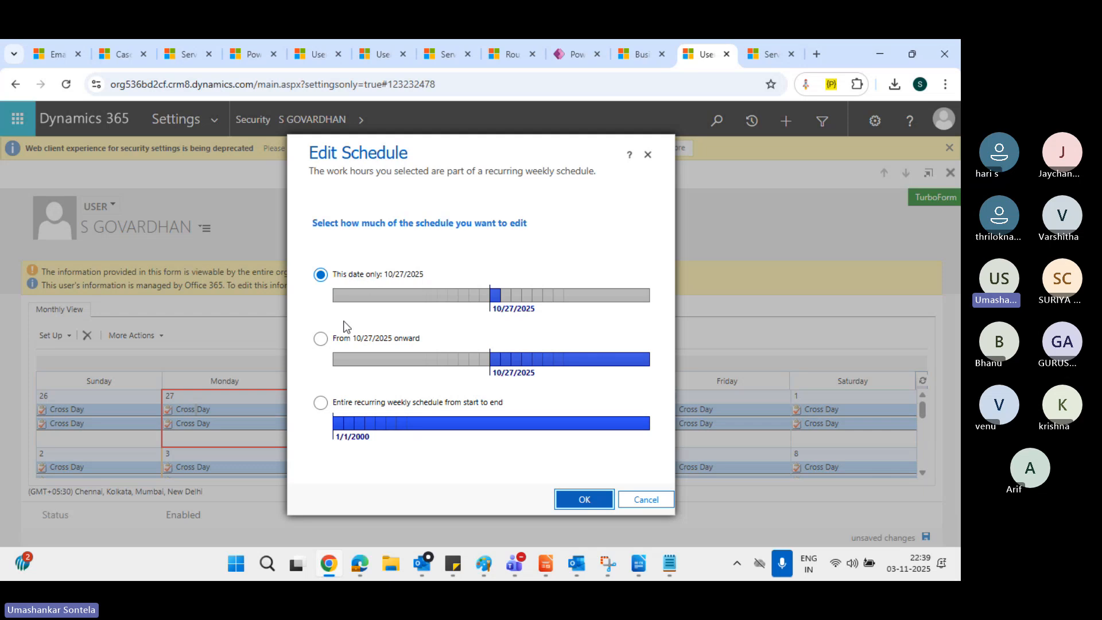
click(320, 340)
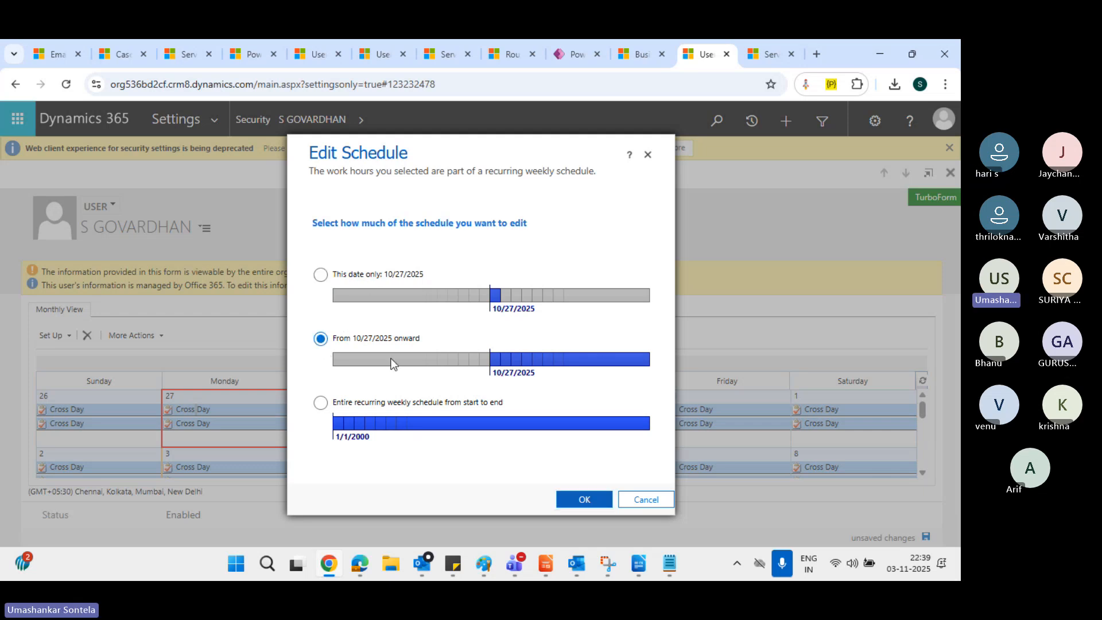
click(321, 403)
triple_click(465, 226)
mouse_move(465, 226)
mouse_down()
mouse_move(584, 356)
mouse_move(468, 198)
mouse_move(477, 222)
mouse_up()
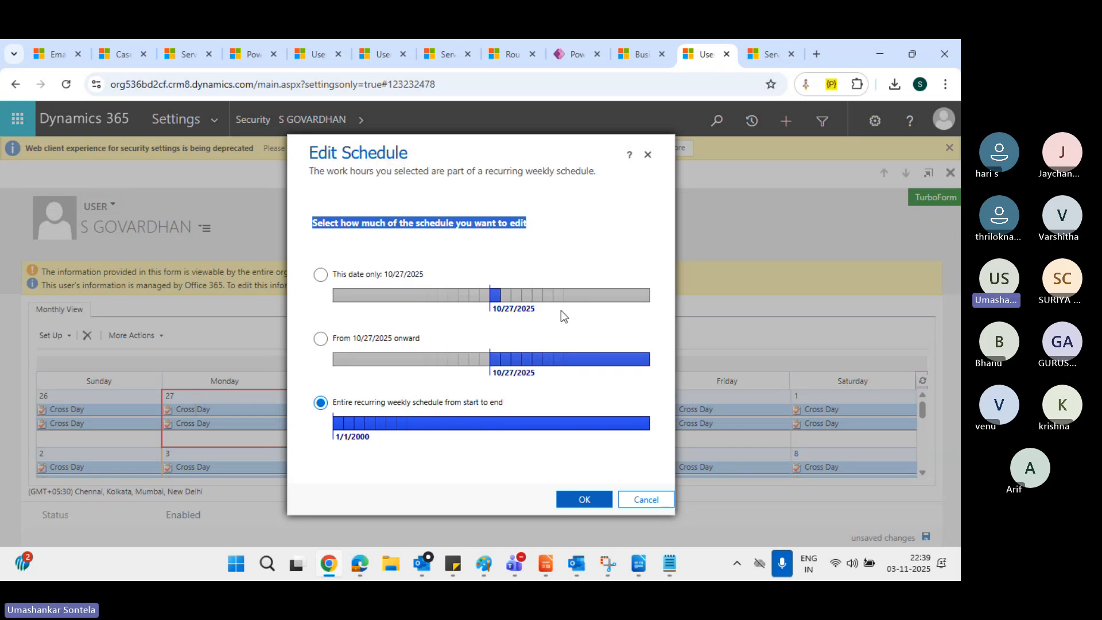
click(645, 500)
scroll(400, 417, down, 2)
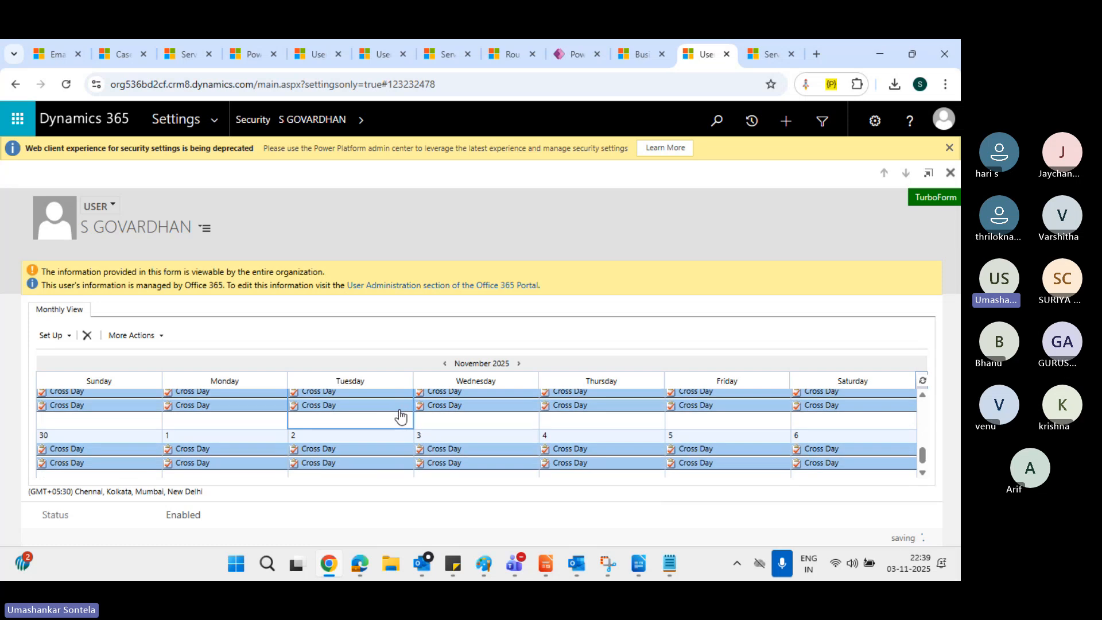
scroll(401, 417, up, 2)
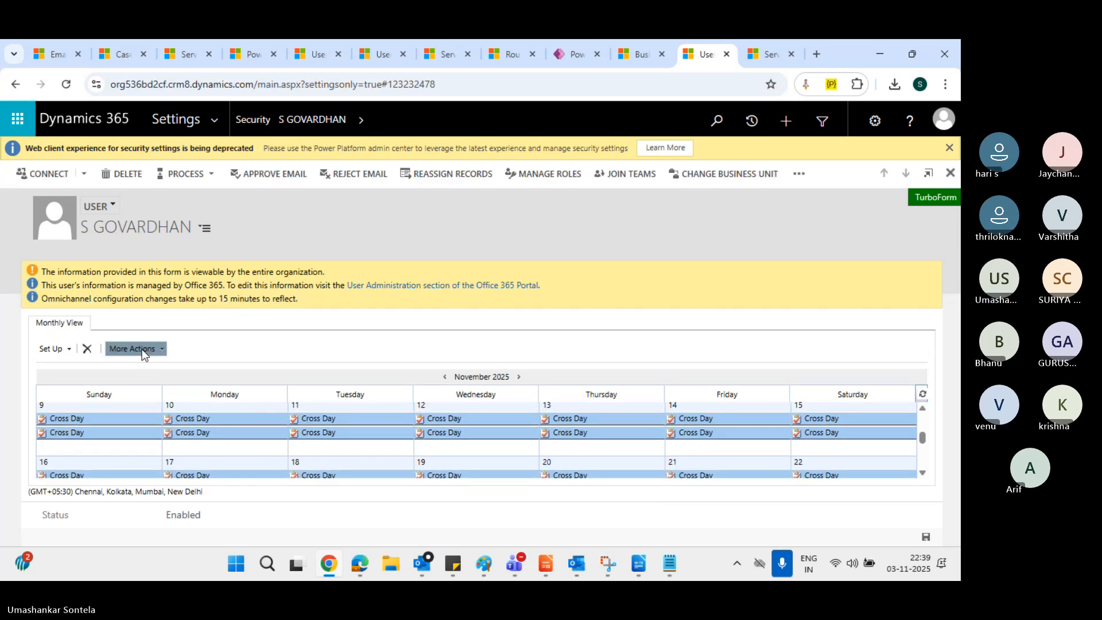
Open a new weekly schedule for the user from the monthly work hours calendar
click(142, 347)
click(69, 345)
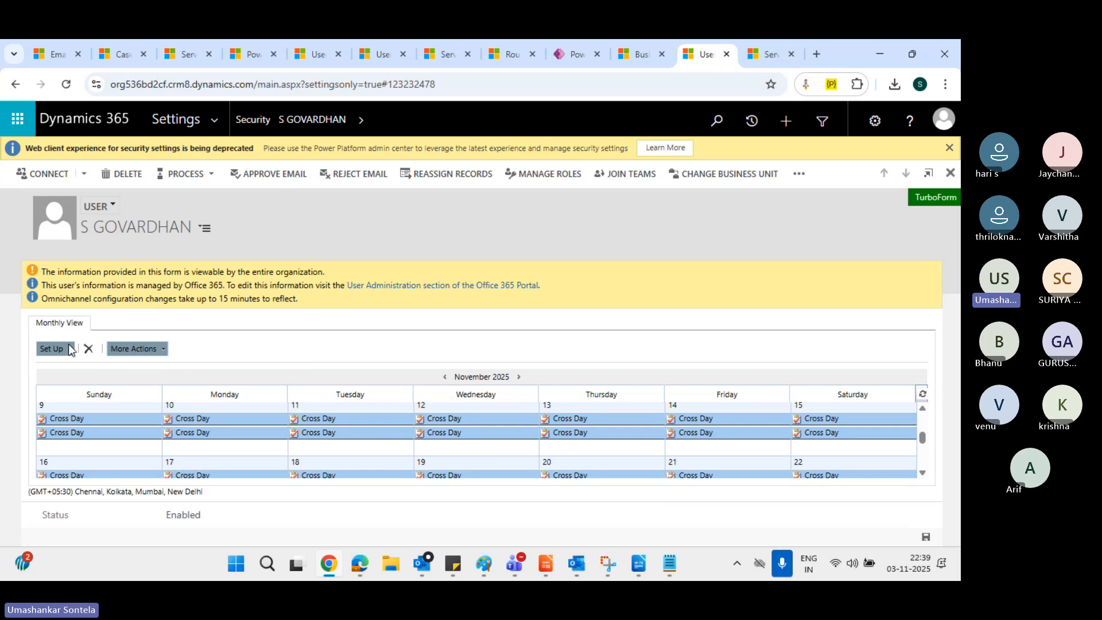
click(69, 349)
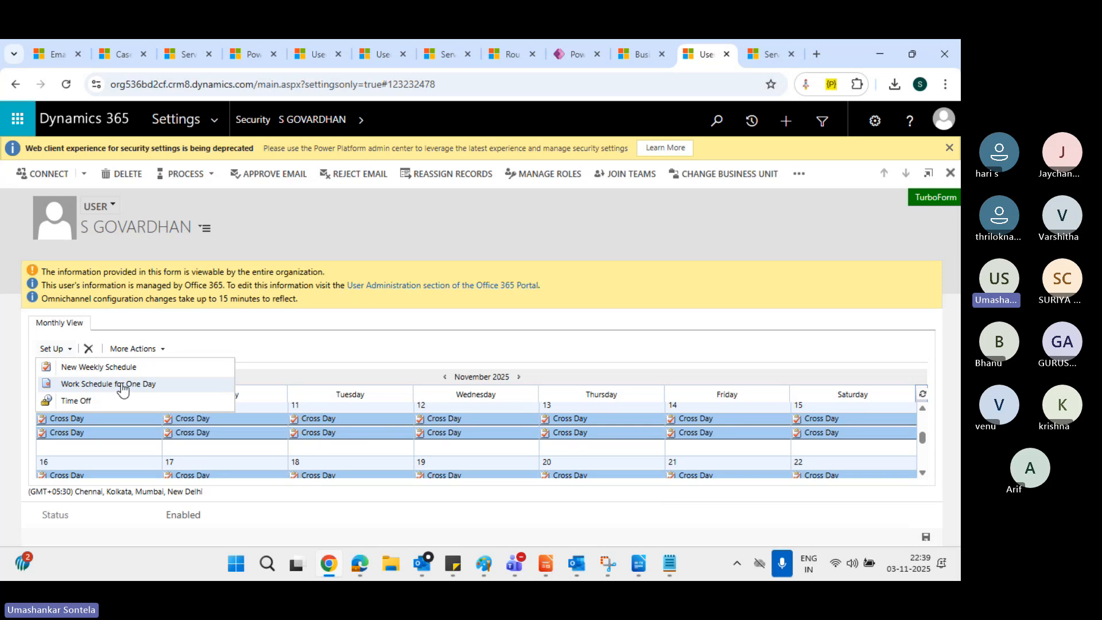
click(111, 368)
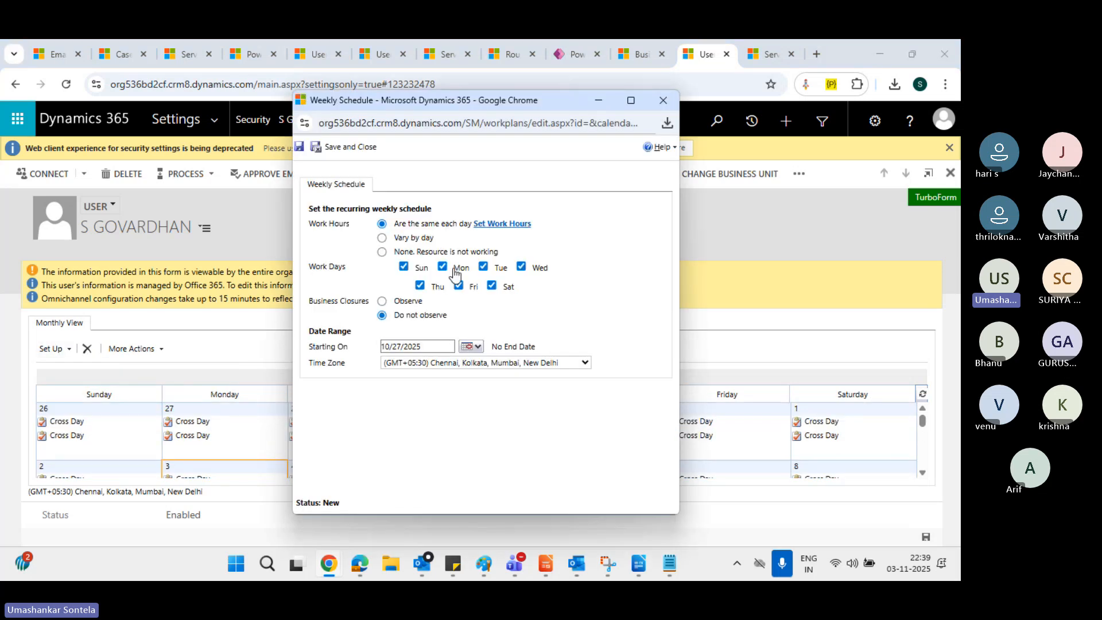
Try adding a 12:30 PM to 1:00 PM break to the daily work hours, and close the work hours settings without saving
click(502, 224)
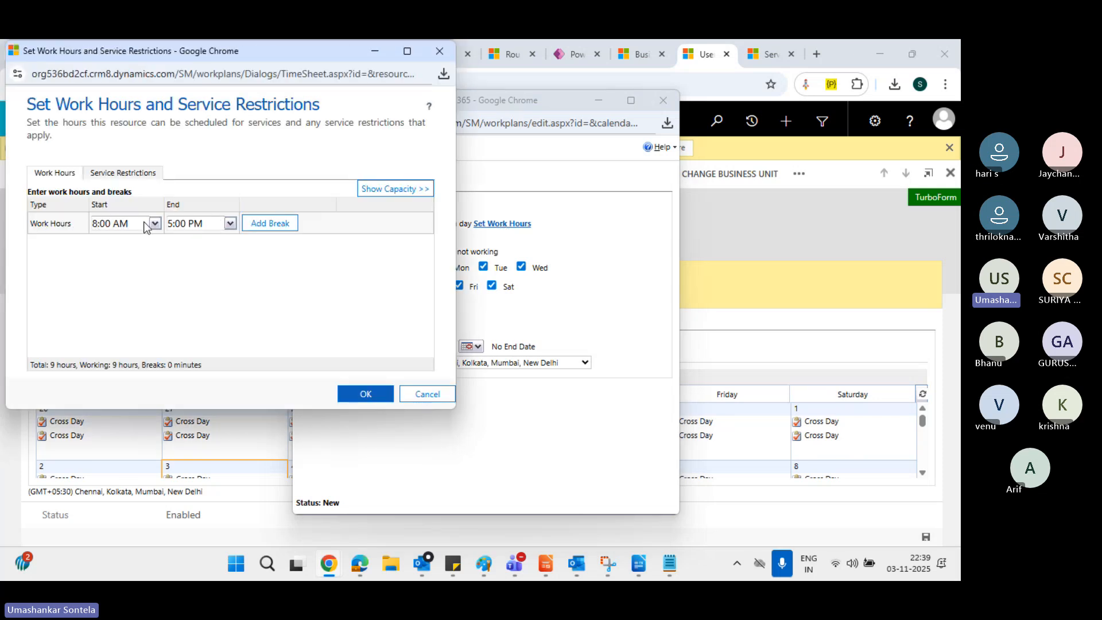
click(283, 226)
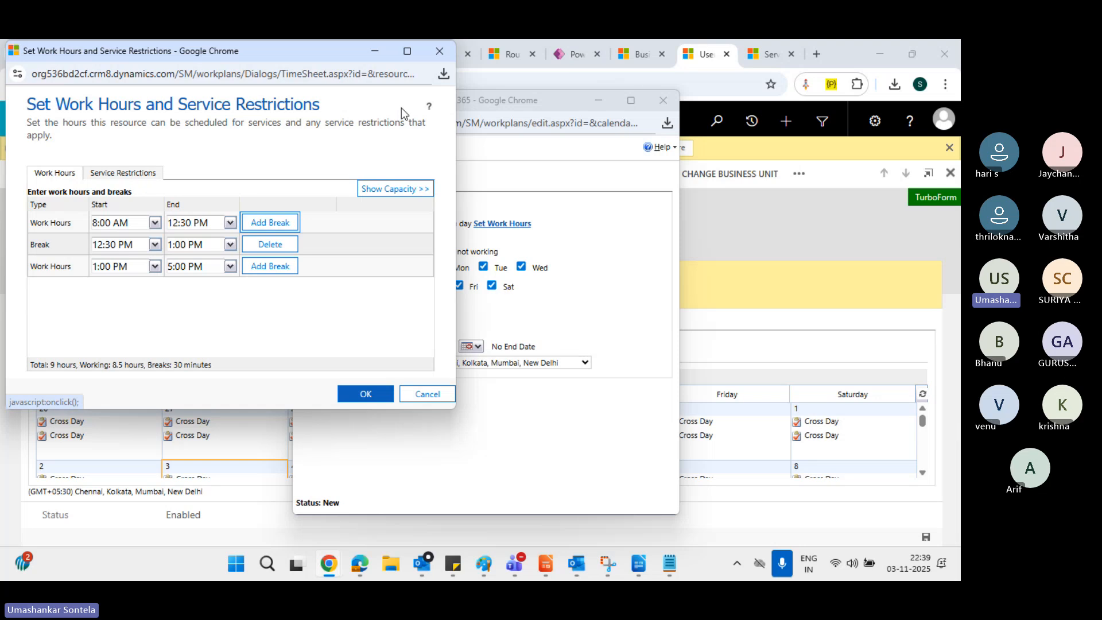
click(441, 51)
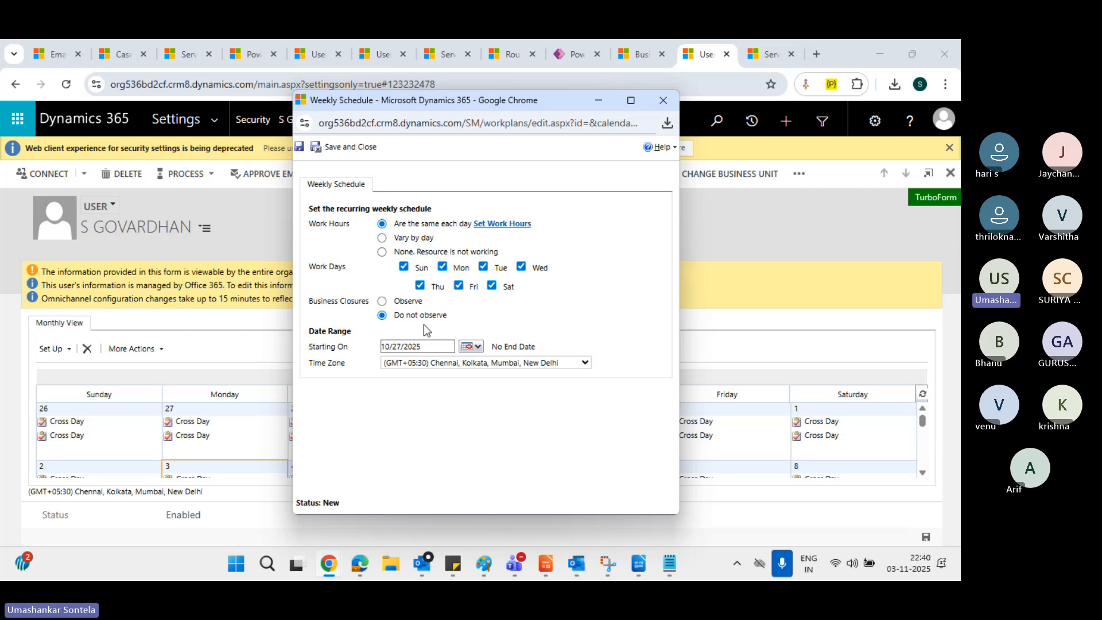
Review the time zone choices of the new weekly schedule without changing the selection
click(518, 363)
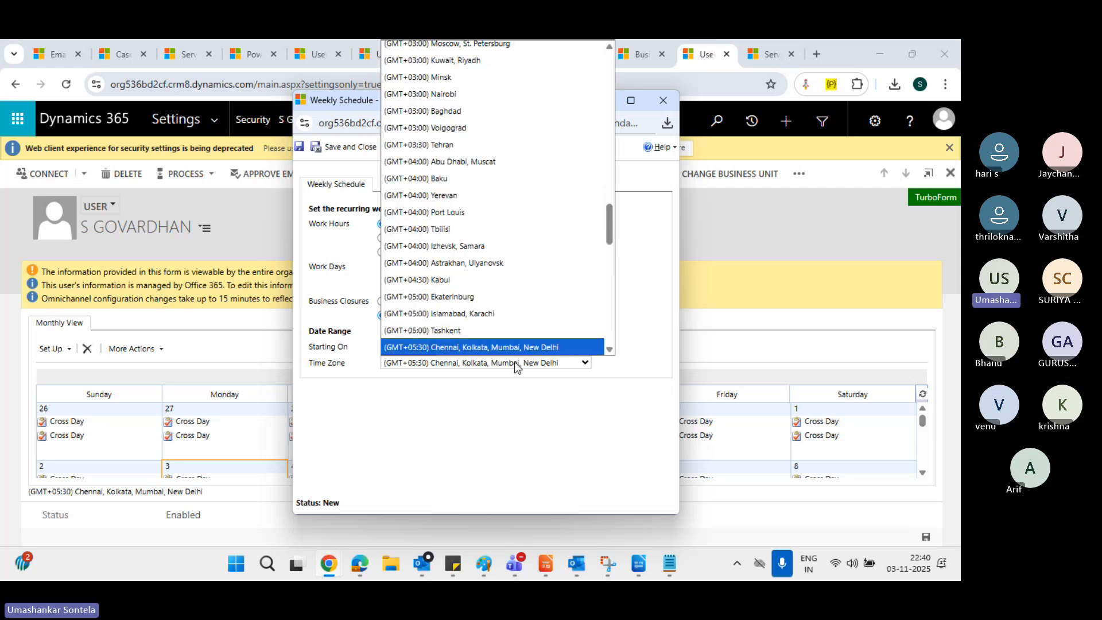
click(517, 364)
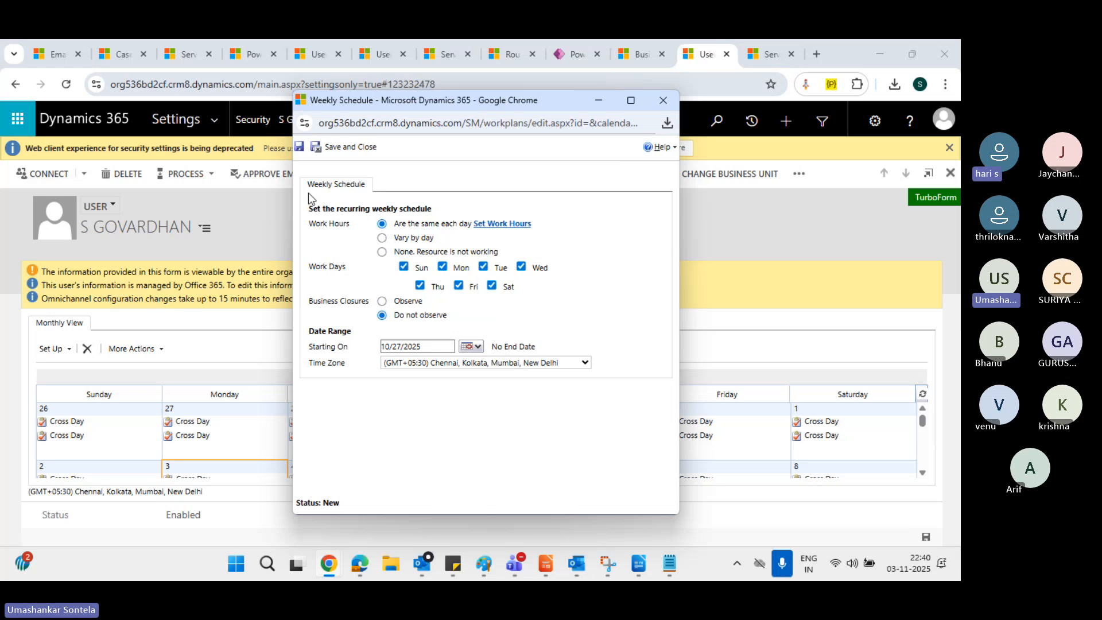
drag(308, 184, 367, 185)
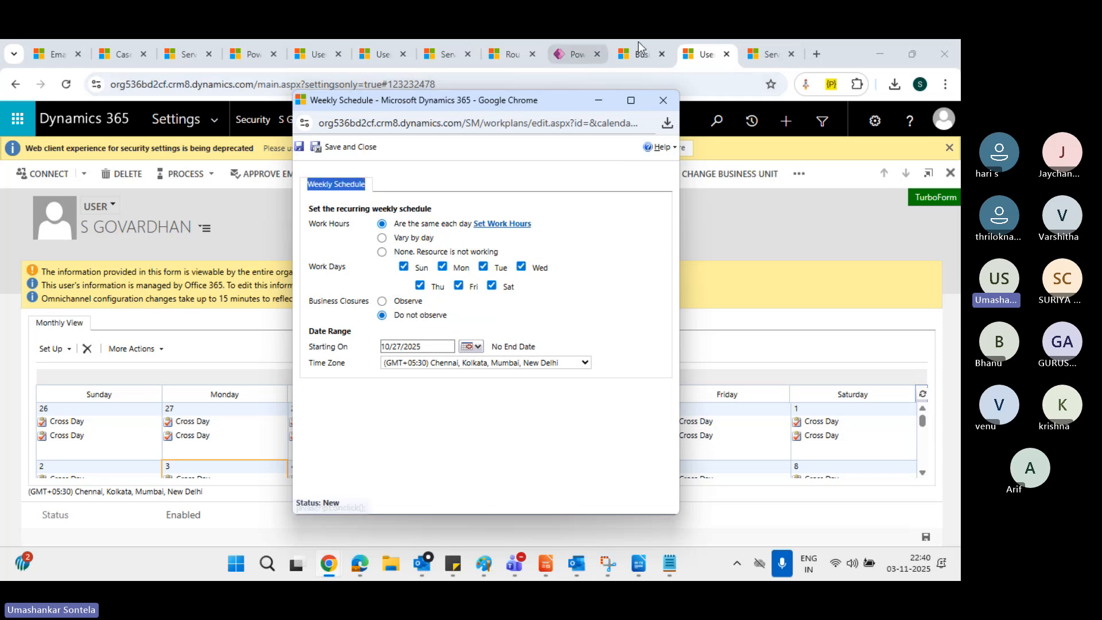
Return to the Customer Service Hub scheduling board and change the app area from Scheduling to Service
click(441, 53)
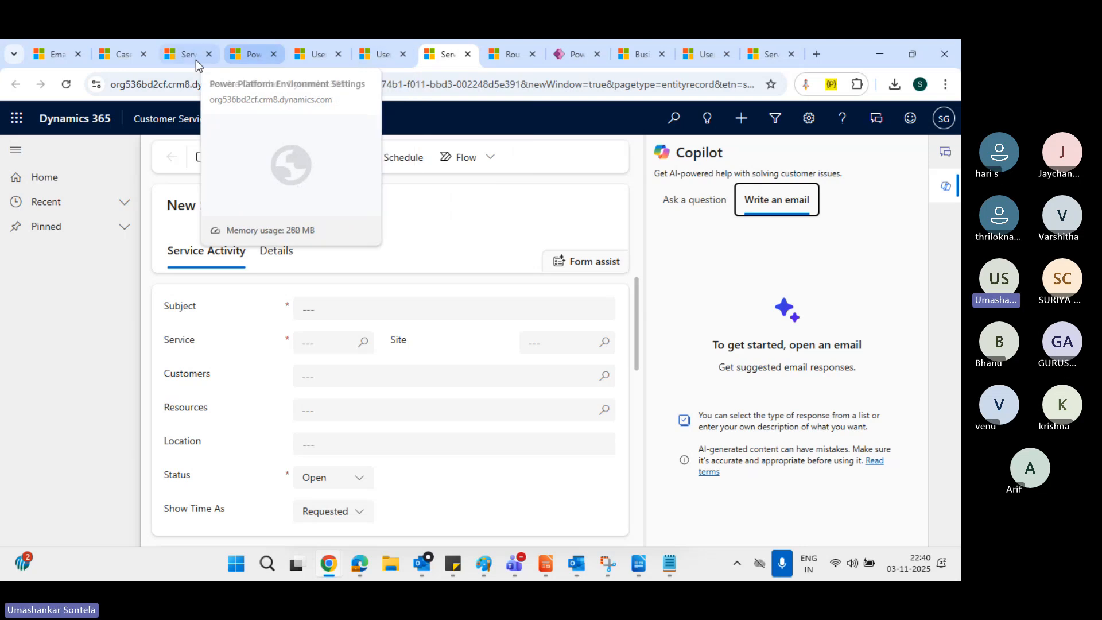
click(181, 55)
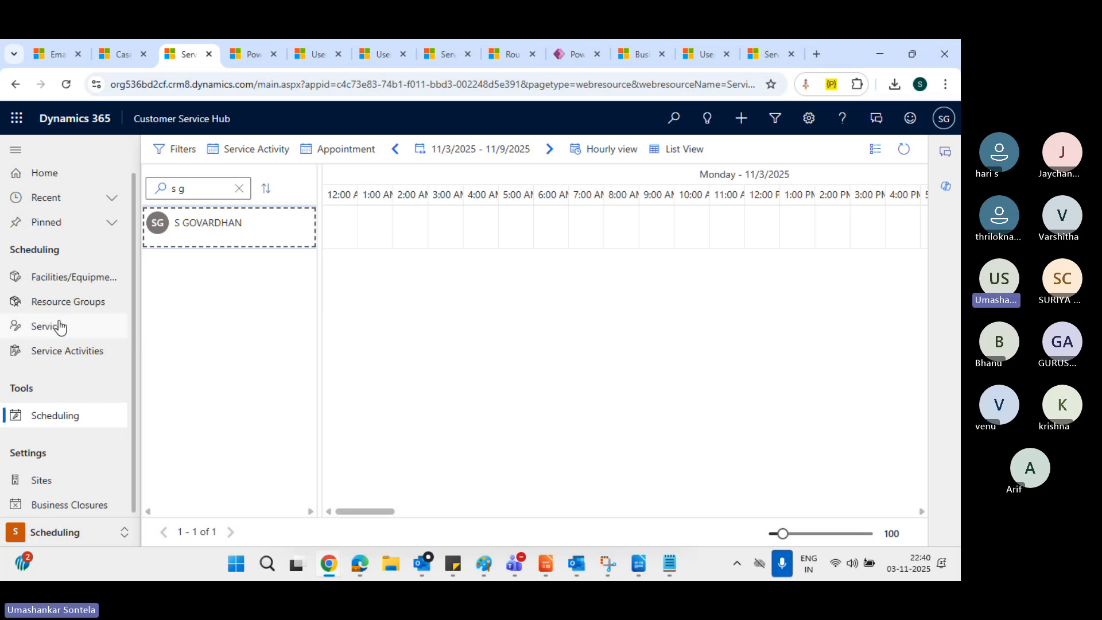
scroll(59, 327, up, 1)
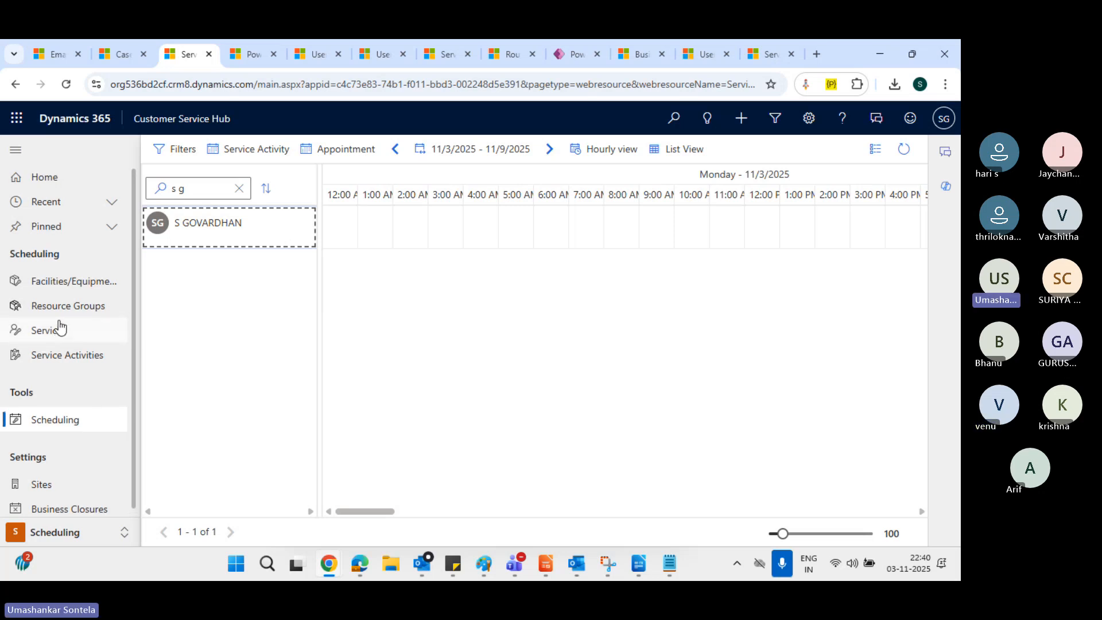
click(65, 539)
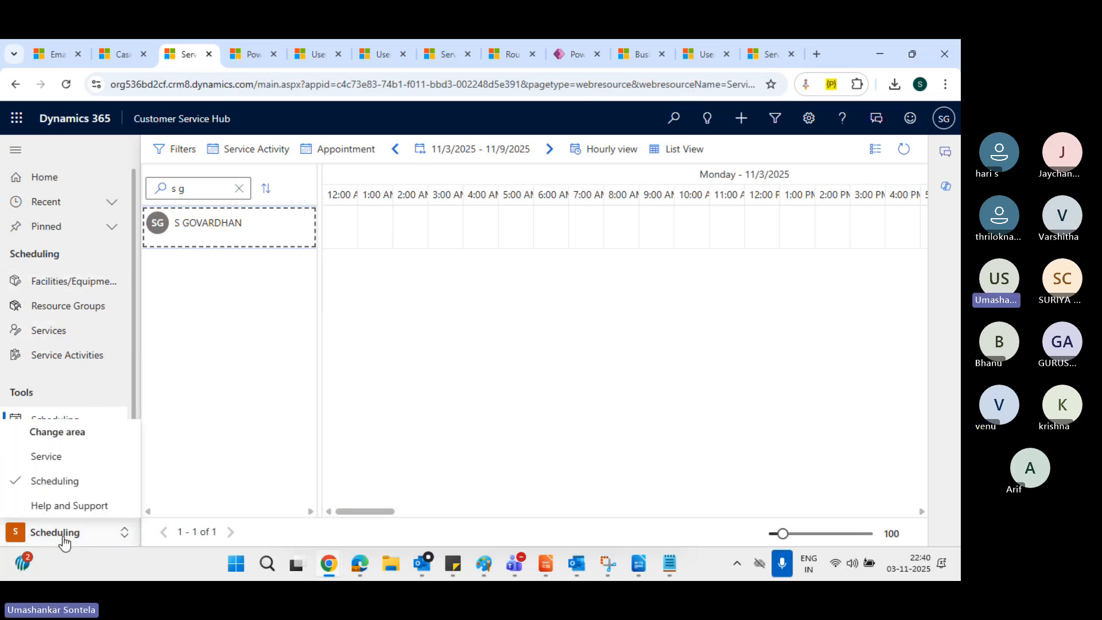
click(46, 457)
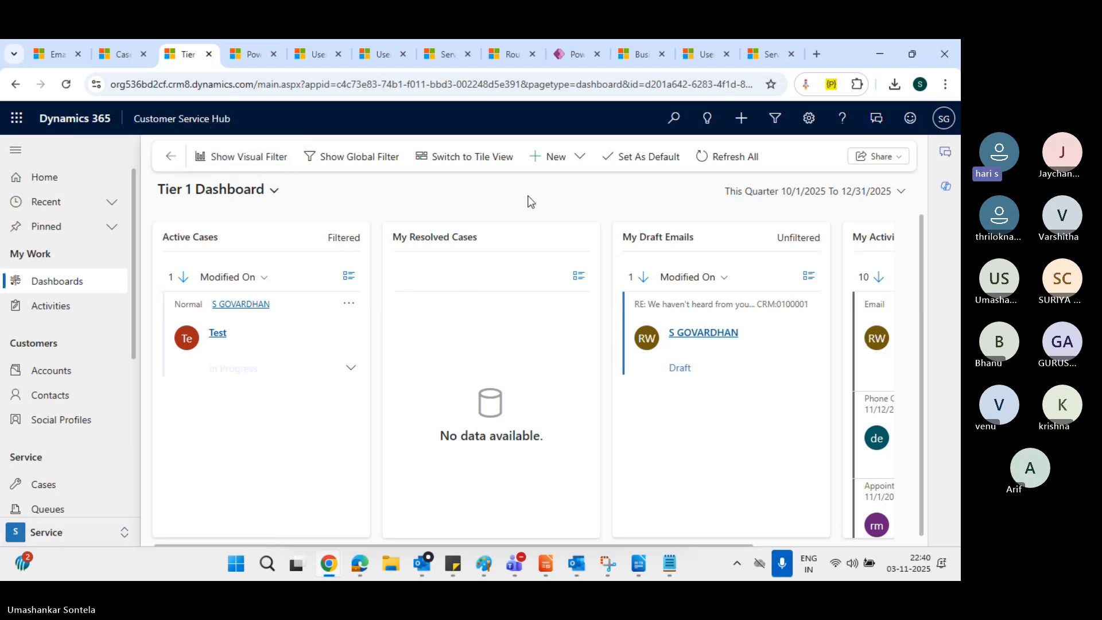
Switch to the Microsoft Teams meeting window
mouse_move(514, 566)
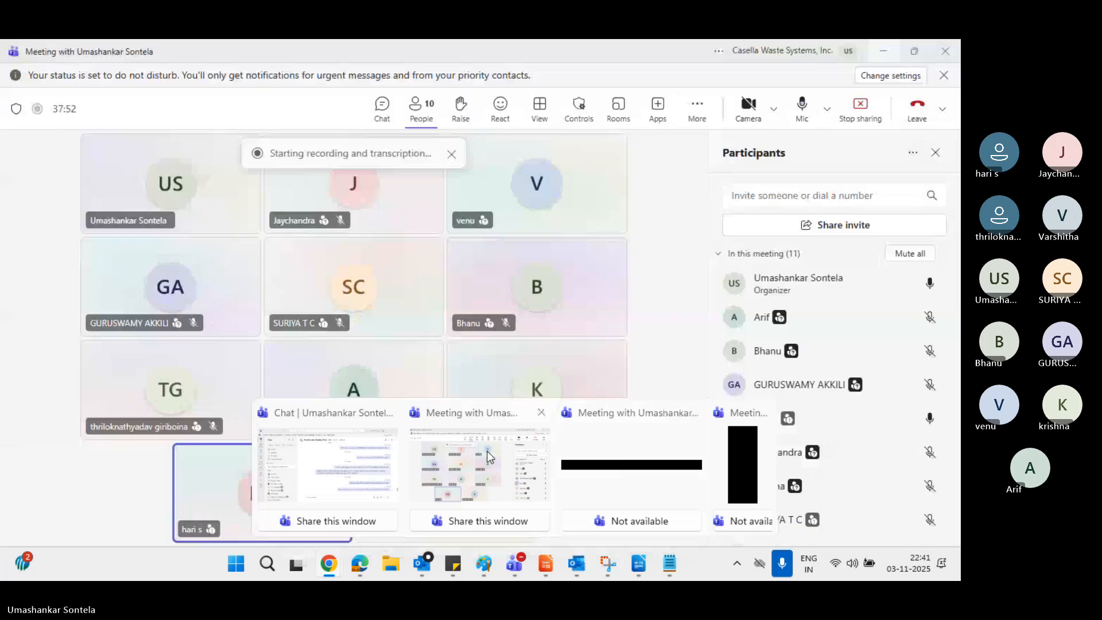
click(487, 450)
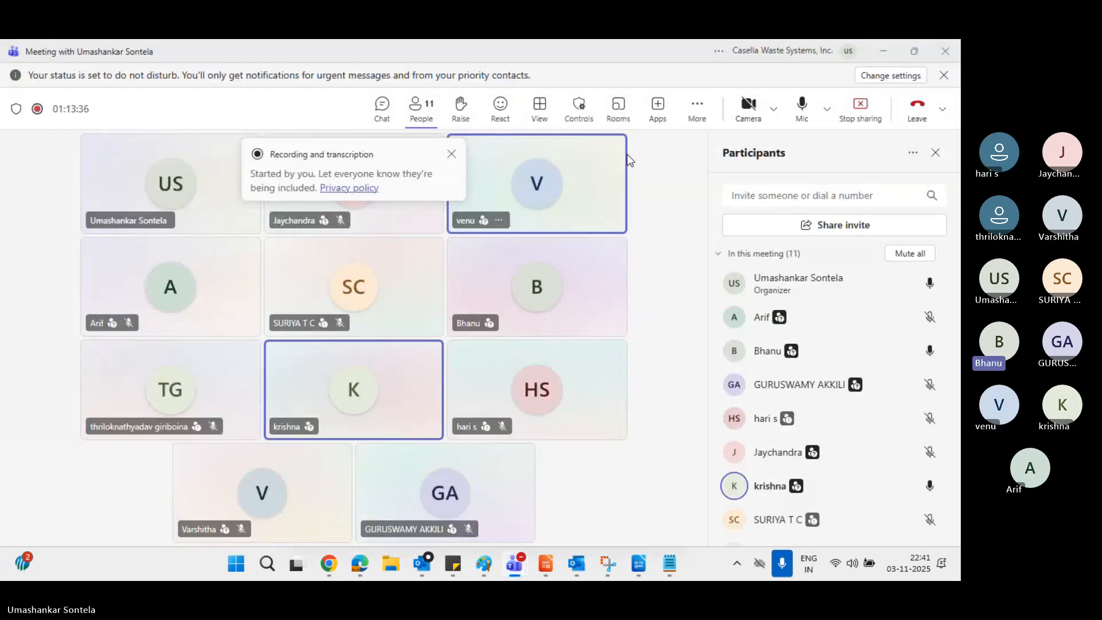